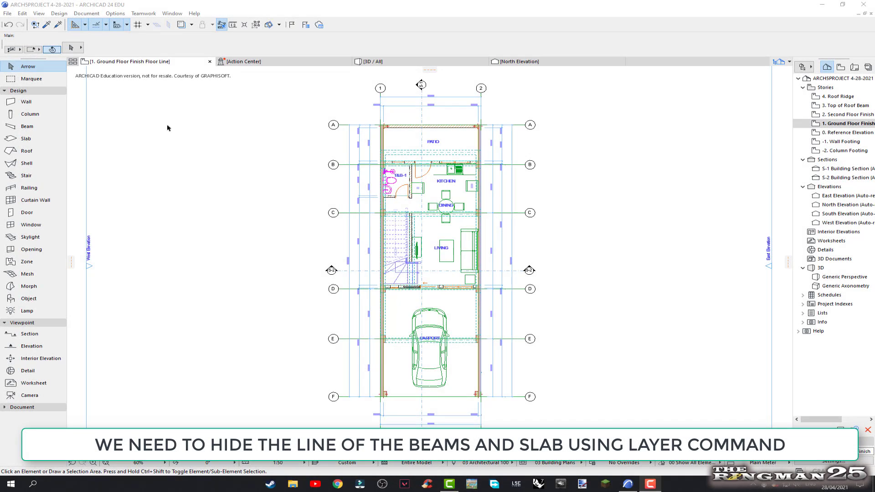
- Open the Layers (Model Views) dialog from the Document menu's Layers submenu
{"action": "left_click", "coordinate": [87, 13]}
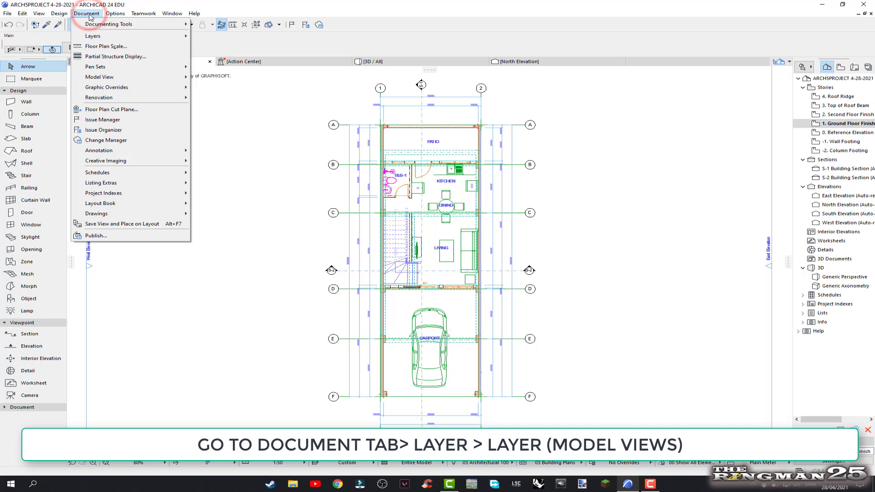
{"action": "mouse_move", "coordinate": [93, 36]}
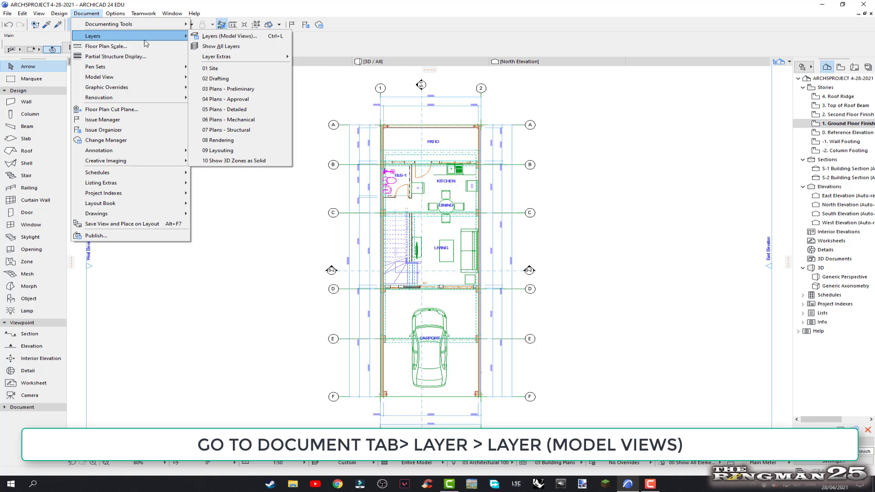
{"action": "left_click", "coordinate": [217, 36]}
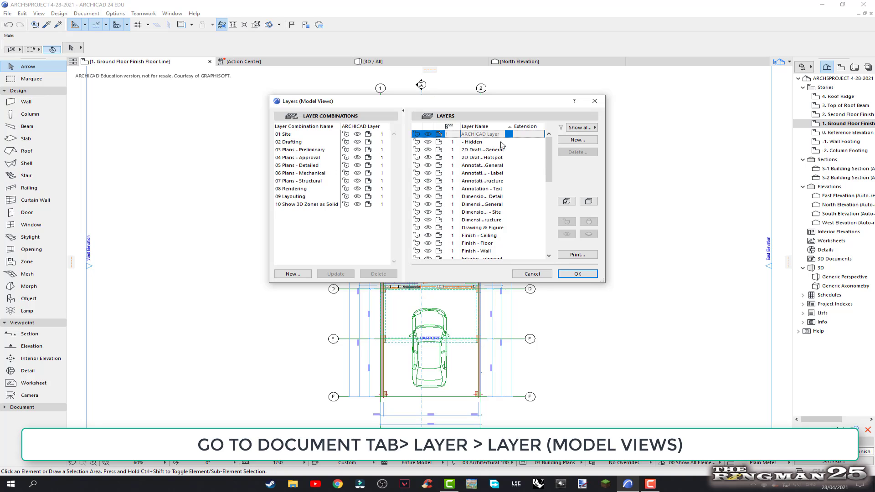
{"action": "mouse_move", "coordinate": [549, 168]}
{"action": "left_mouse_down"}
{"action": "mouse_move", "coordinate": [549, 231]}
{"action": "mouse_move", "coordinate": [553, 157]}
{"action": "left_mouse_up"}
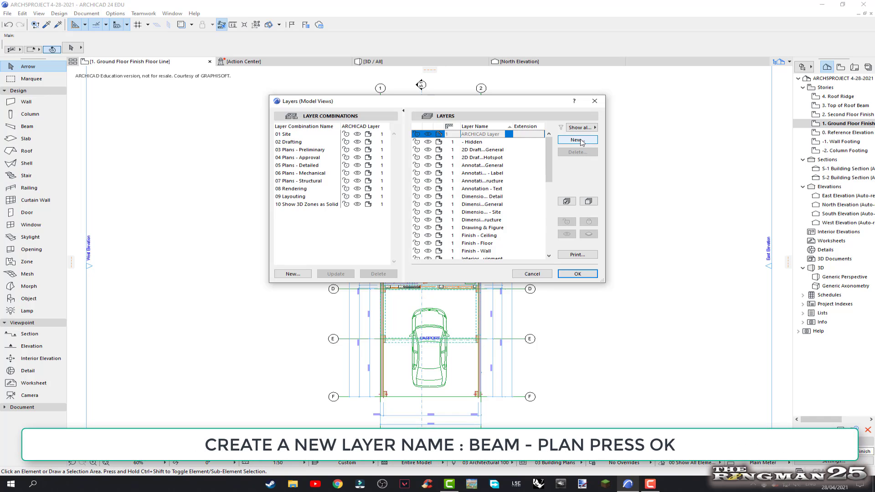
- Create a new layer named 'Beams - Plan' and confirm the Layers dialog
{"action": "left_click", "coordinate": [581, 141]}
{"action": "type", "text": "Beams - Plan"}
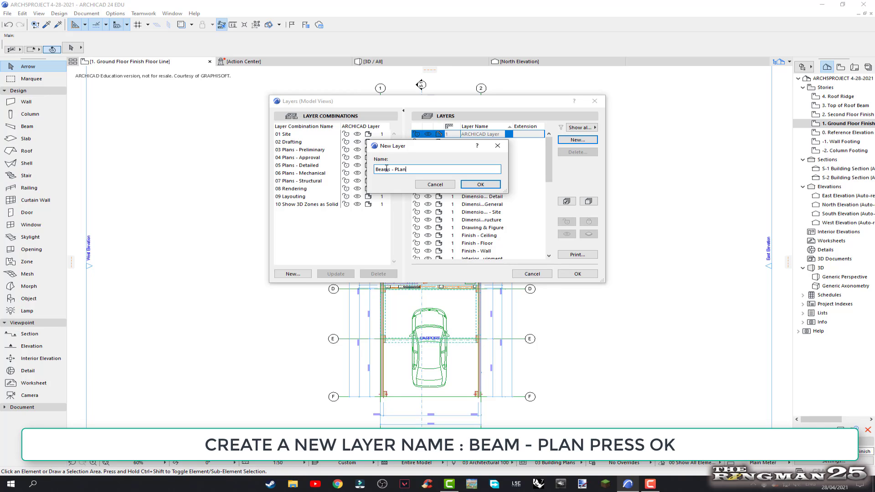
{"action": "left_click", "coordinate": [480, 184]}
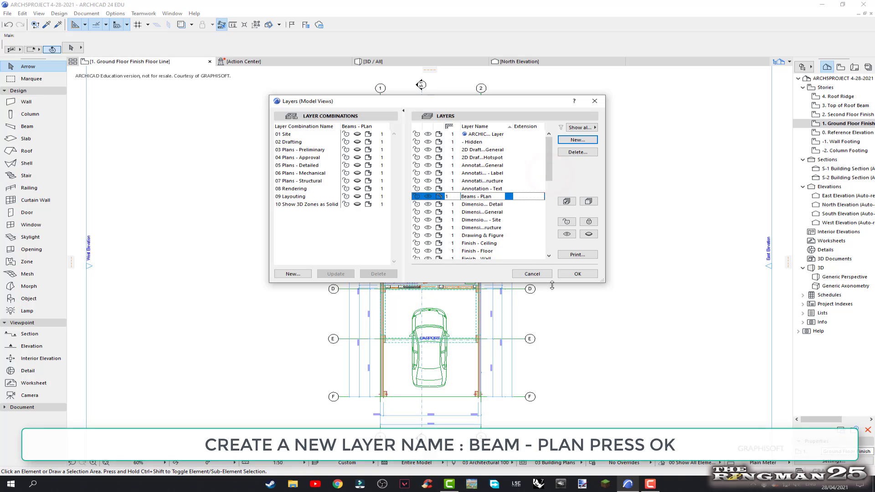
{"action": "left_click", "coordinate": [584, 275]}
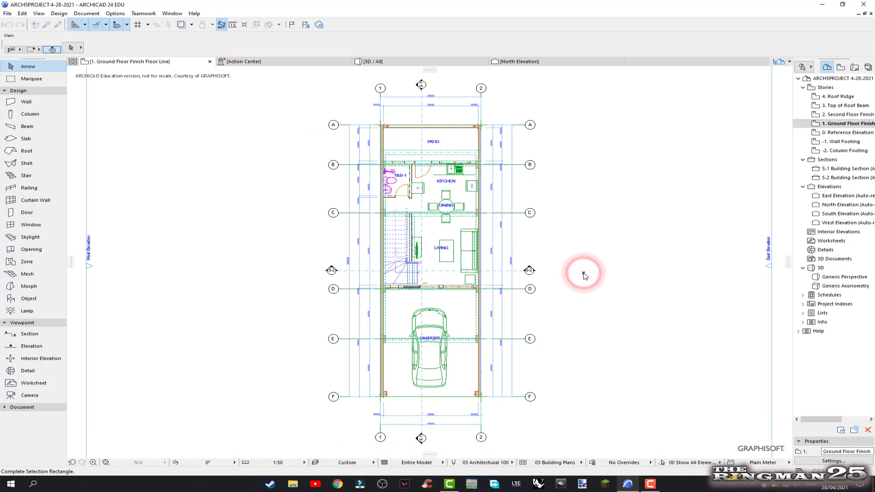
- Zoom in and reassign the beam beside the patio to the Beams - Plan layer
{"action": "left_click", "coordinate": [584, 272]}
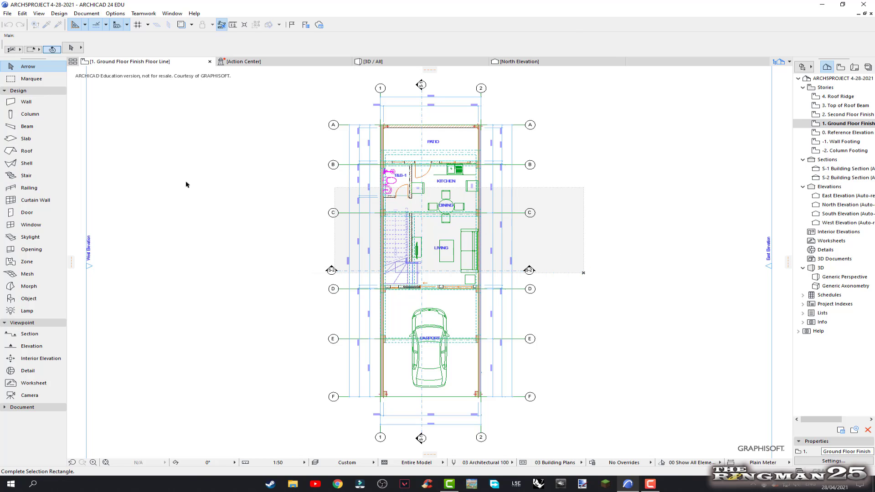
{"action": "left_click", "coordinate": [573, 252]}
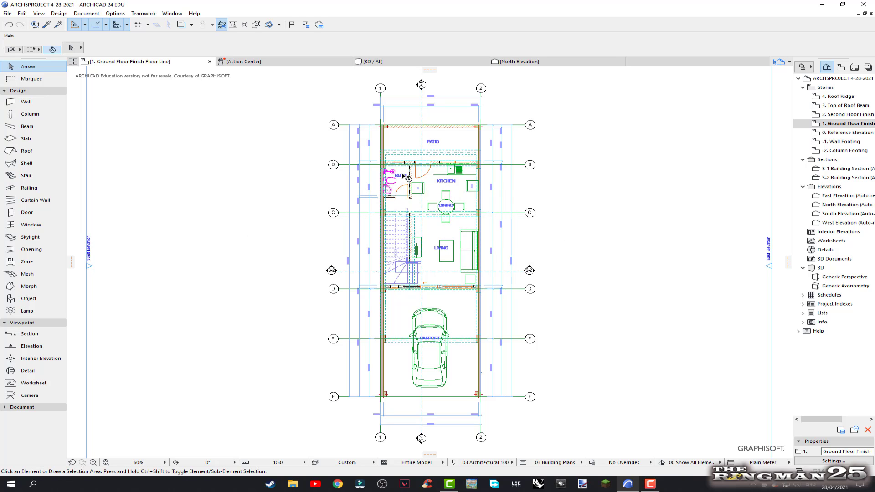
{"action": "scroll", "coordinate": [407, 177], "scroll_direction": "up", "scroll_amount": 1}
{"action": "scroll", "coordinate": [410, 168], "scroll_direction": "up", "scroll_amount": 1}
{"action": "scroll", "coordinate": [417, 150], "scroll_direction": "up", "scroll_amount": 1}
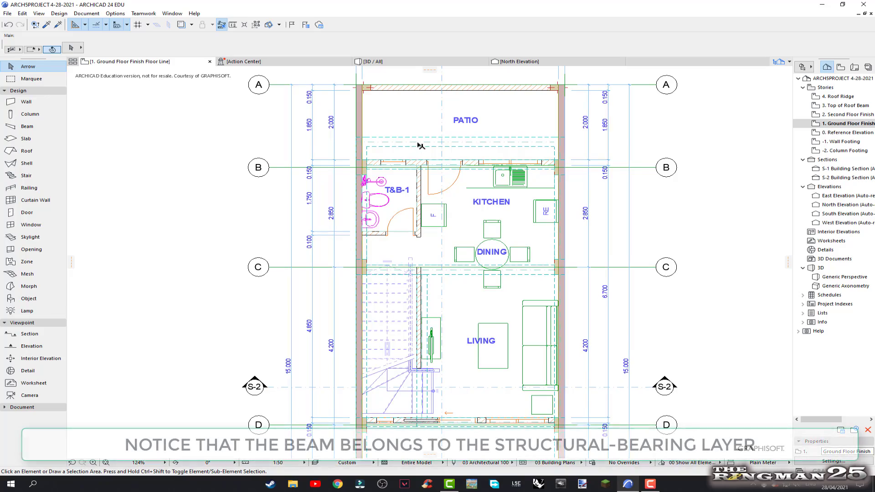
{"action": "left_click", "coordinate": [423, 138]}
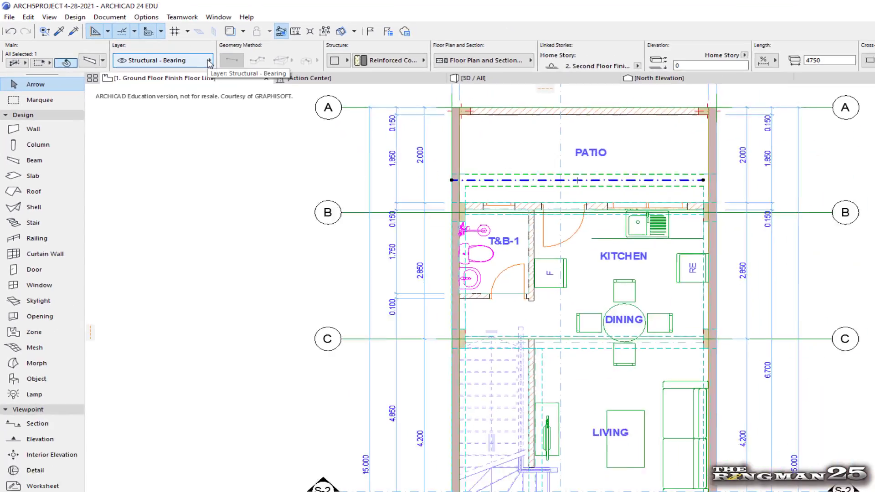
{"action": "left_click", "coordinate": [164, 48]}
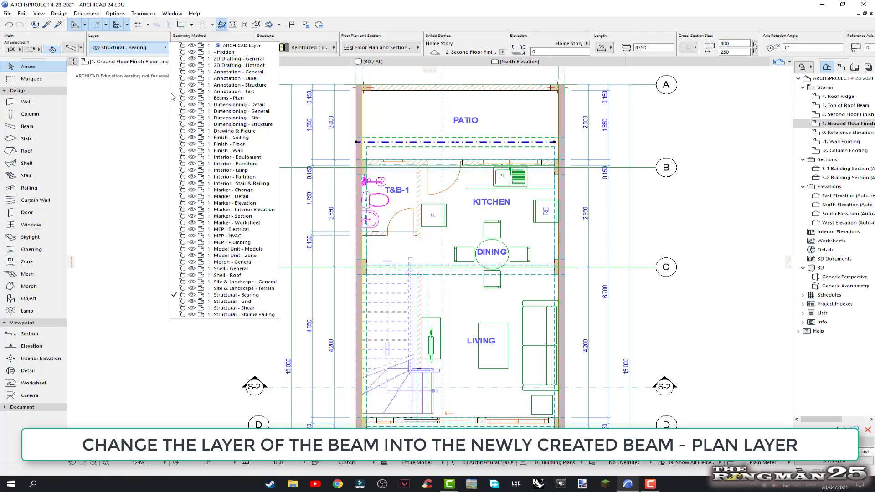
{"action": "left_click", "coordinate": [224, 98]}
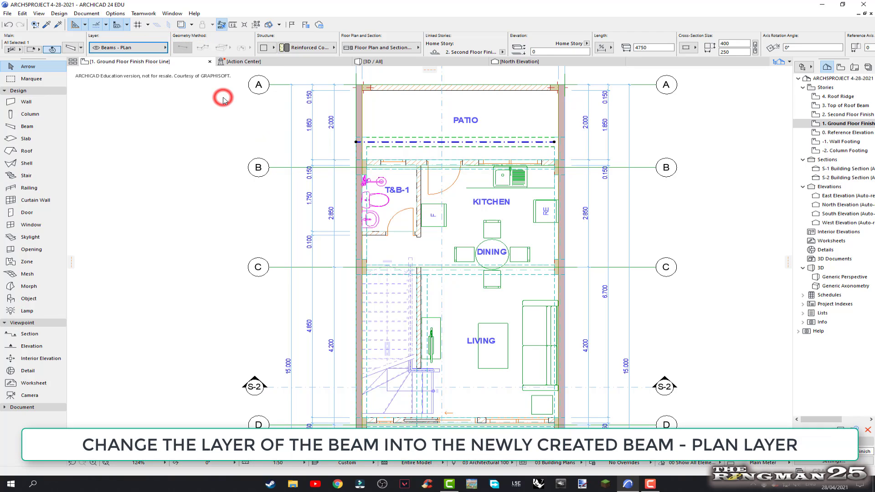
{"action": "left_click", "coordinate": [366, 155]}
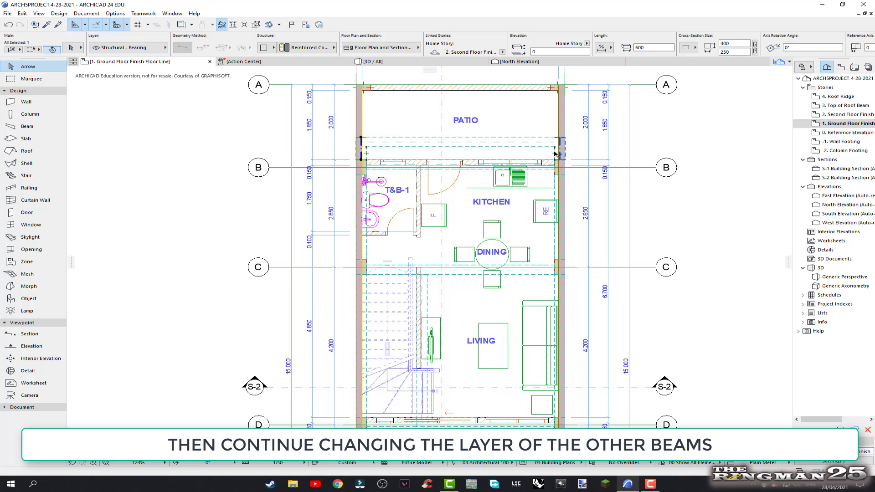
- Add the remaining ground floor beams to the selection and assign them to Beams - Plan
{"action": "left_click", "coordinate": [557, 238], "text": "shift"}
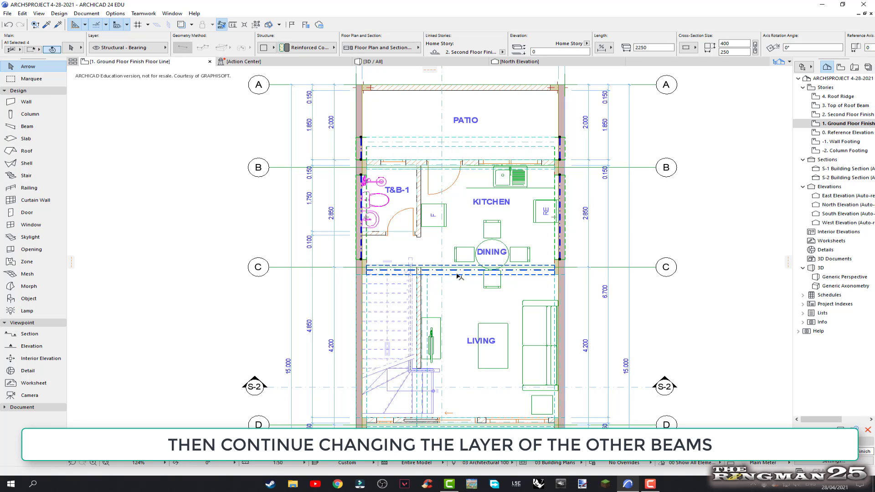
{"action": "left_click", "coordinate": [426, 293], "text": "shift"}
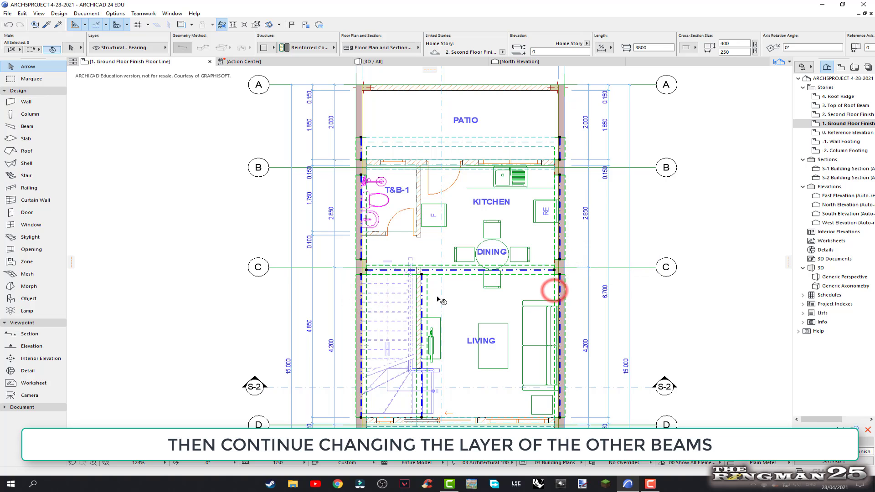
{"action": "scroll", "coordinate": [437, 298], "scroll_direction": "down", "scroll_amount": 2}
{"action": "scroll", "coordinate": [458, 173], "scroll_direction": "down", "scroll_amount": 2}
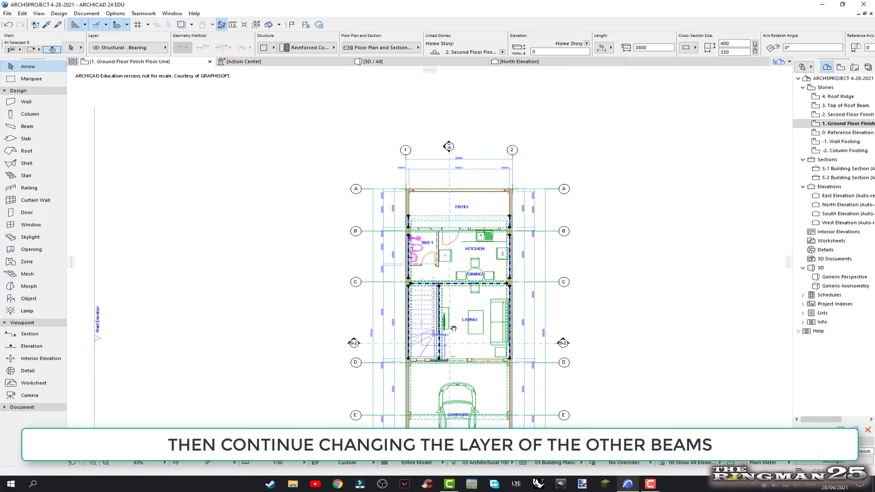
{"action": "scroll", "coordinate": [470, 204], "scroll_direction": "up", "scroll_amount": 3}
{"action": "scroll", "coordinate": [470, 203], "scroll_direction": "up", "scroll_amount": 4}
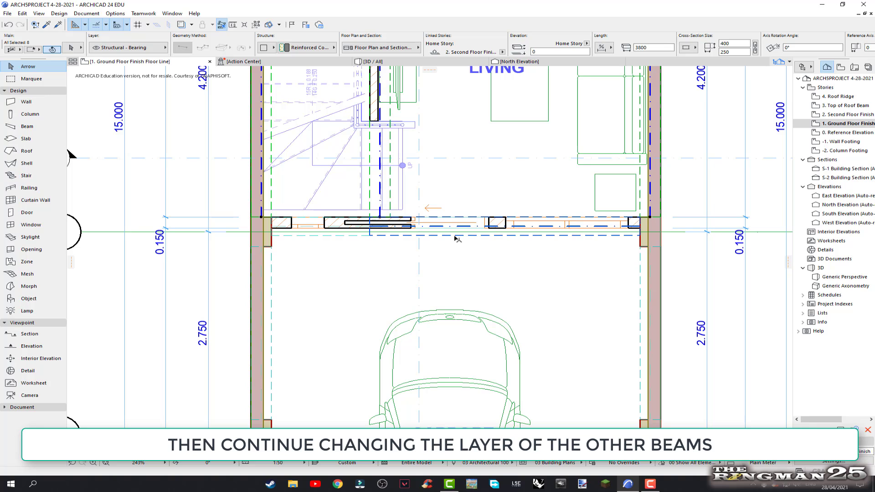
{"action": "left_click", "coordinate": [353, 236], "text": "shift"}
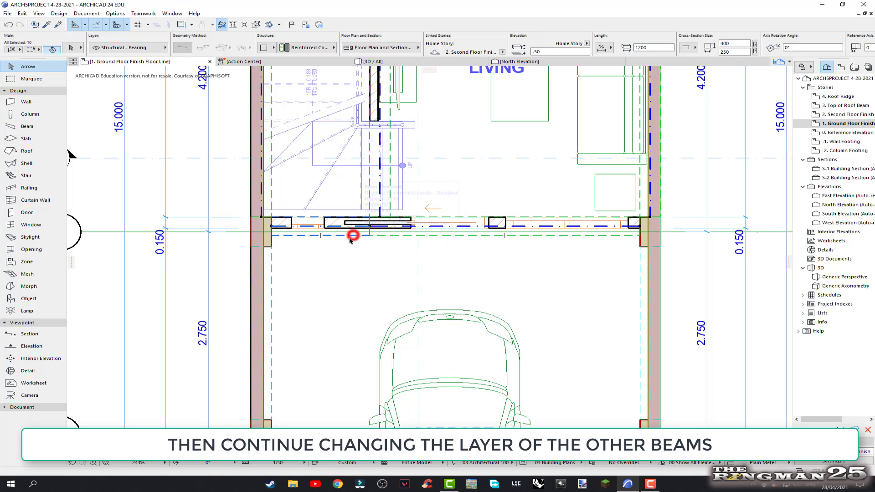
{"action": "left_click", "coordinate": [267, 292], "text": "shift"}
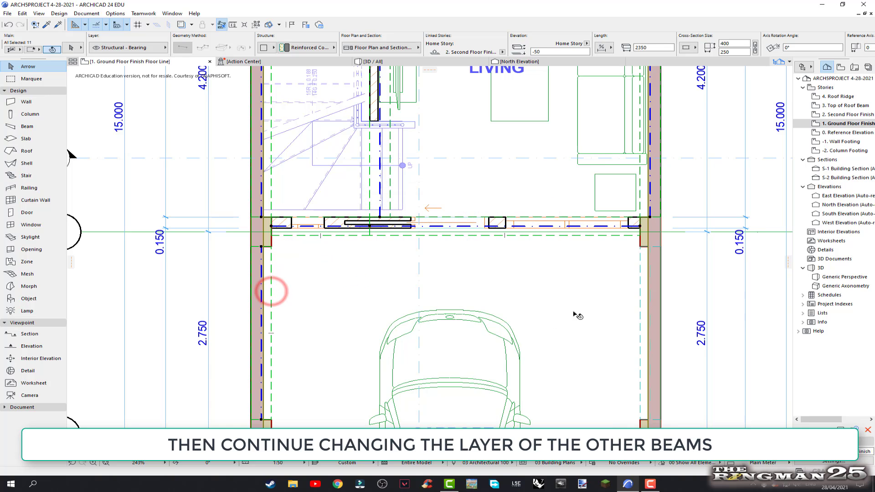
{"action": "left_click", "coordinate": [646, 297], "text": "shift"}
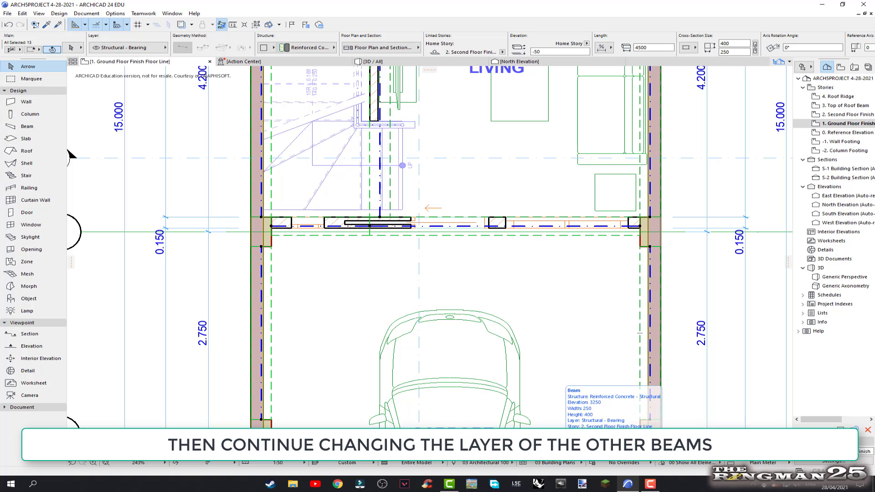
{"action": "left_click", "coordinate": [412, 227], "text": "shift"}
{"action": "left_click", "coordinate": [132, 48]}
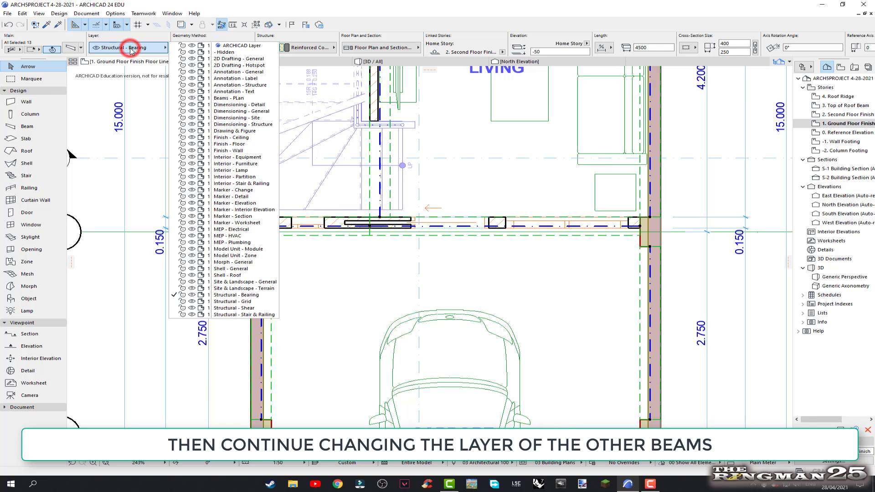
{"action": "left_click", "coordinate": [229, 99]}
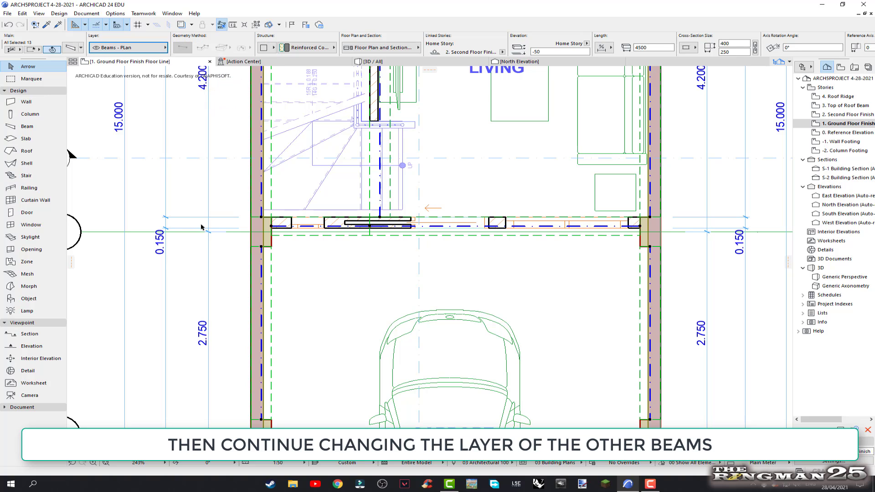
- Deselect the beams and check the layer of the beam by the right wall
{"action": "scroll", "coordinate": [216, 263], "scroll_direction": "down", "scroll_amount": 3}
{"action": "scroll", "coordinate": [225, 211], "scroll_direction": "down", "scroll_amount": 2}
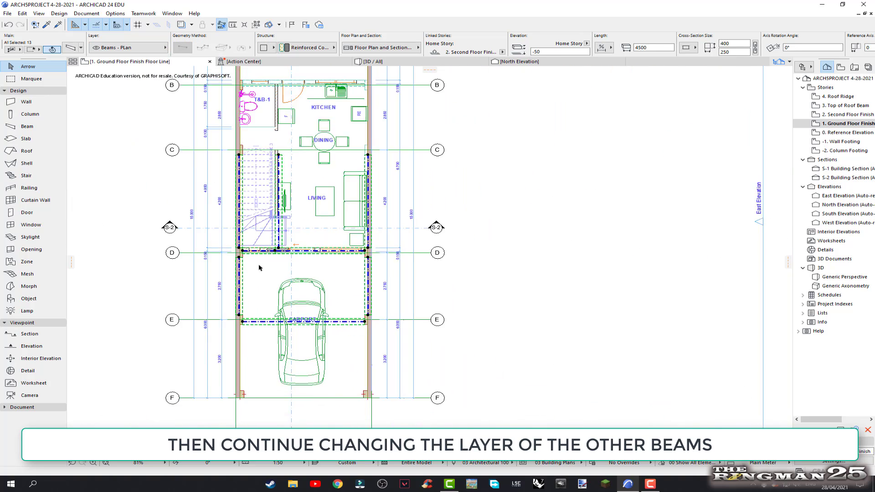
{"action": "scroll", "coordinate": [260, 215], "scroll_direction": "down", "scroll_amount": 1}
{"action": "middle_click_drag", "start_coordinate": [317, 288], "coordinate": [424, 288]}
{"action": "scroll", "coordinate": [424, 288], "scroll_direction": "up", "scroll_amount": 1}
{"action": "scroll", "coordinate": [502, 285], "scroll_direction": "up", "scroll_amount": 1}
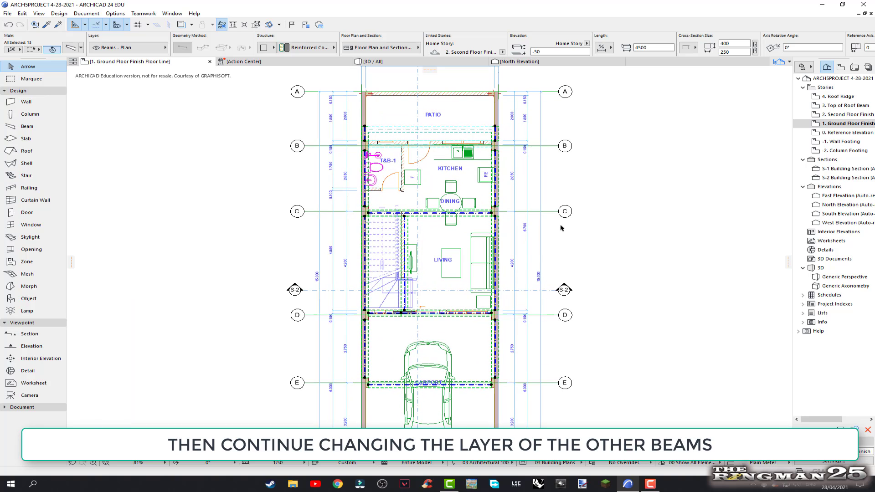
{"action": "left_click", "coordinate": [590, 210]}
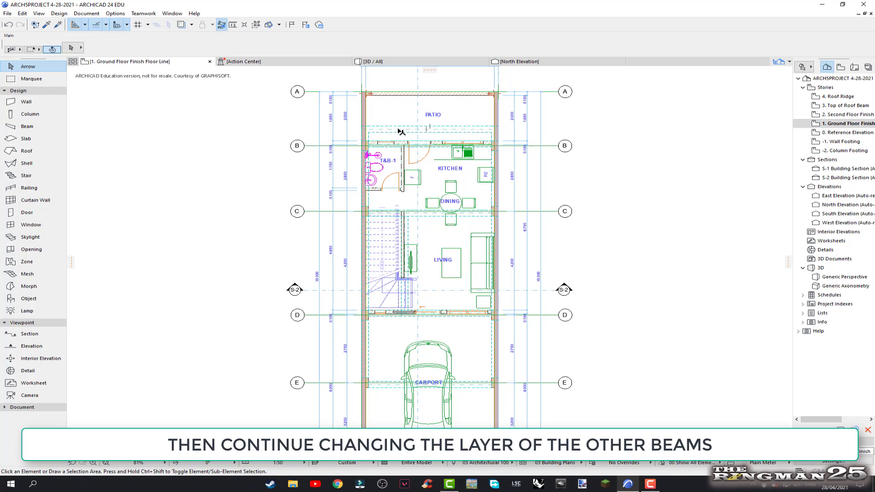
{"action": "left_click", "coordinate": [493, 194]}
- Turn off visibility of the Beams - Plan layer in Layers (Model Views)
{"action": "left_click", "coordinate": [87, 14]}
{"action": "left_click", "coordinate": [93, 36]}
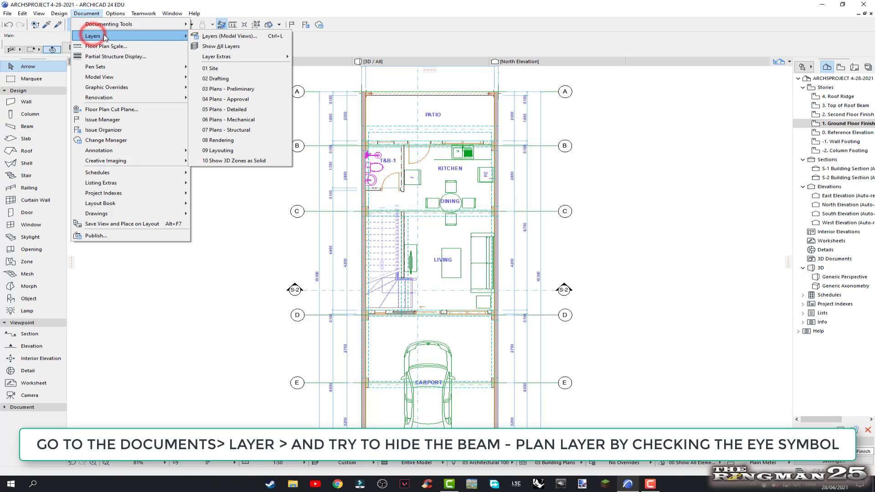
{"action": "left_click", "coordinate": [221, 40]}
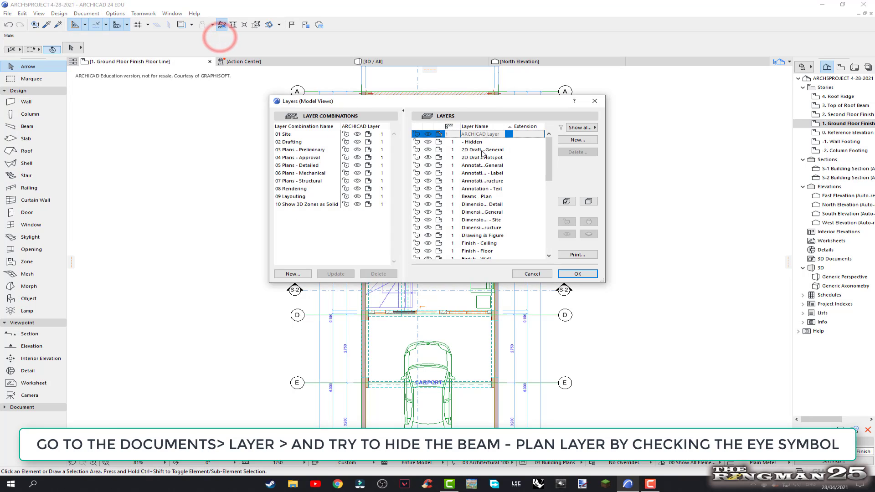
{"action": "left_click", "coordinate": [428, 196]}
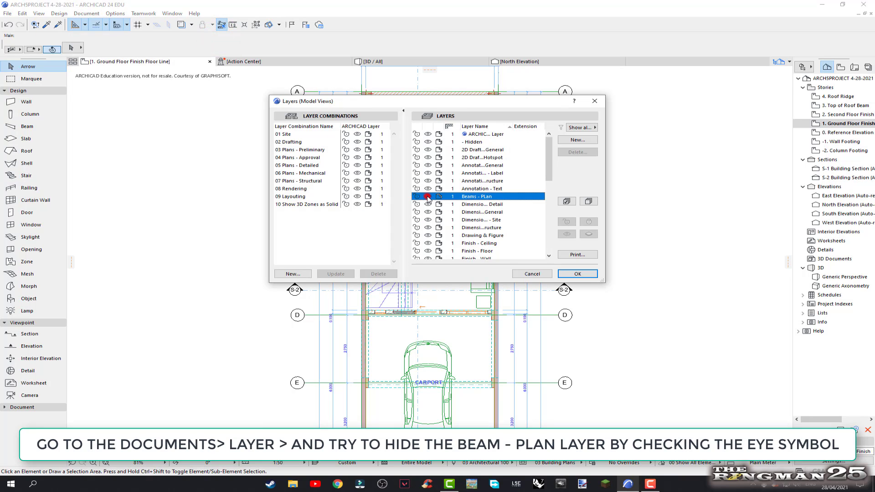
{"action": "left_click", "coordinate": [428, 197]}
{"action": "left_click", "coordinate": [578, 273]}
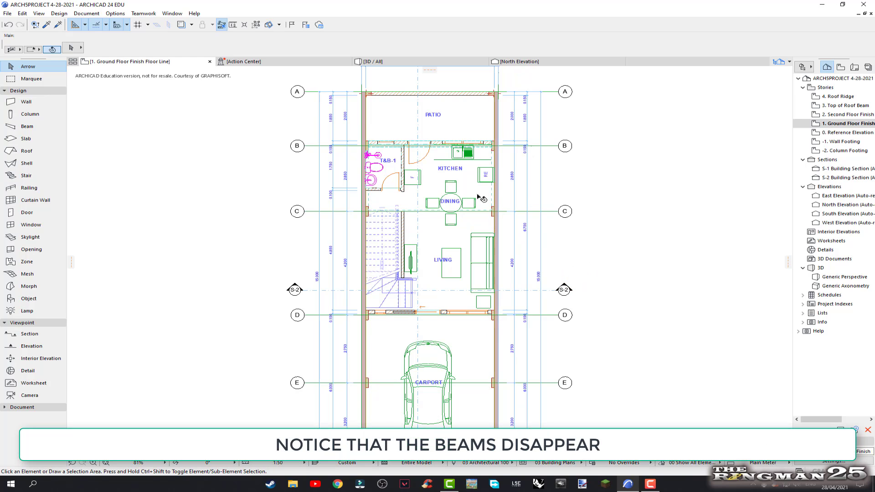
{"action": "scroll", "coordinate": [482, 199], "scroll_direction": "up", "scroll_amount": 2}
{"action": "scroll", "coordinate": [493, 198], "scroll_direction": "up", "scroll_amount": 2}
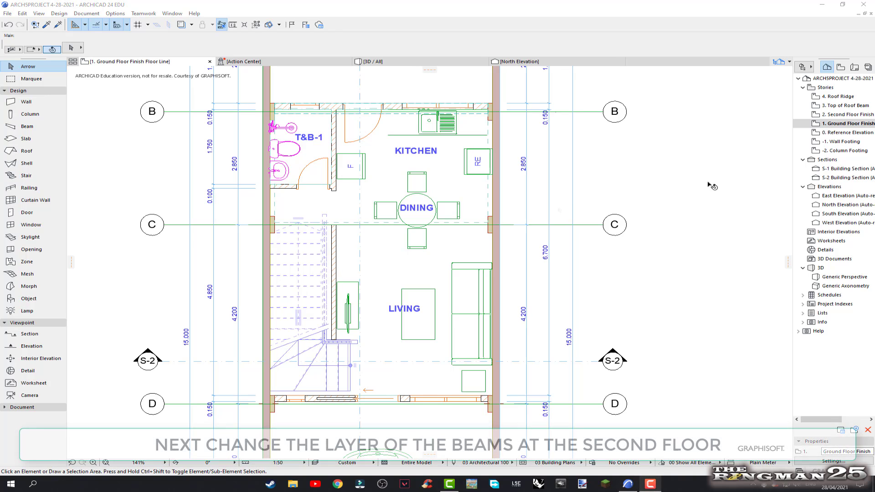
- On the second floor, select the top, left, stair-side, grid C and right vertical beams
{"action": "double_click", "coordinate": [846, 115]}
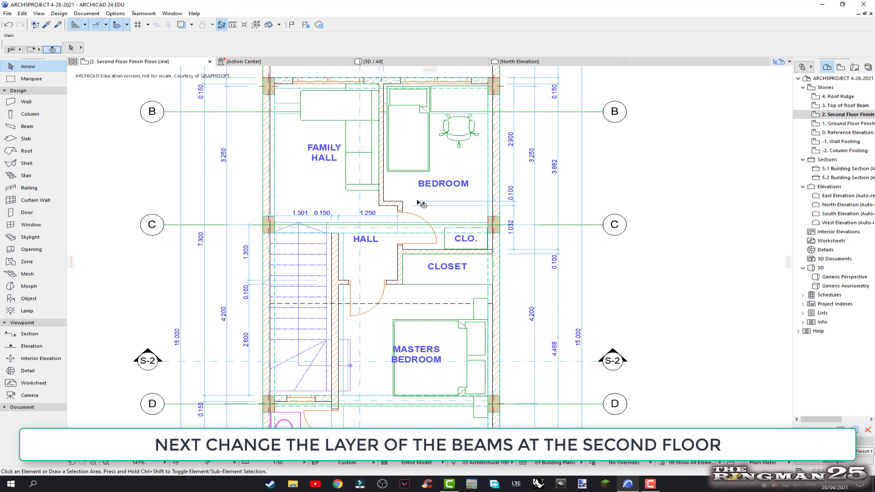
{"action": "scroll", "coordinate": [421, 204], "scroll_direction": "down", "scroll_amount": 2}
{"action": "scroll", "coordinate": [416, 121], "scroll_direction": "up", "scroll_amount": 2}
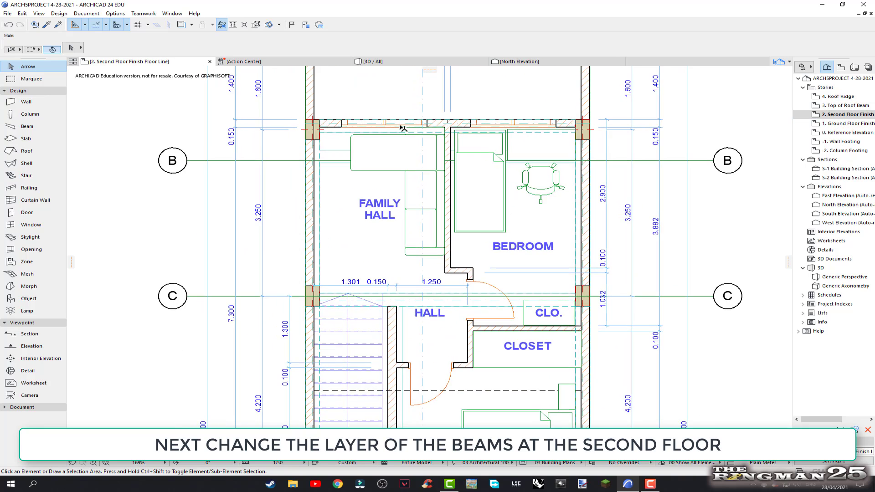
{"action": "scroll", "coordinate": [396, 132], "scroll_direction": "up", "scroll_amount": 2}
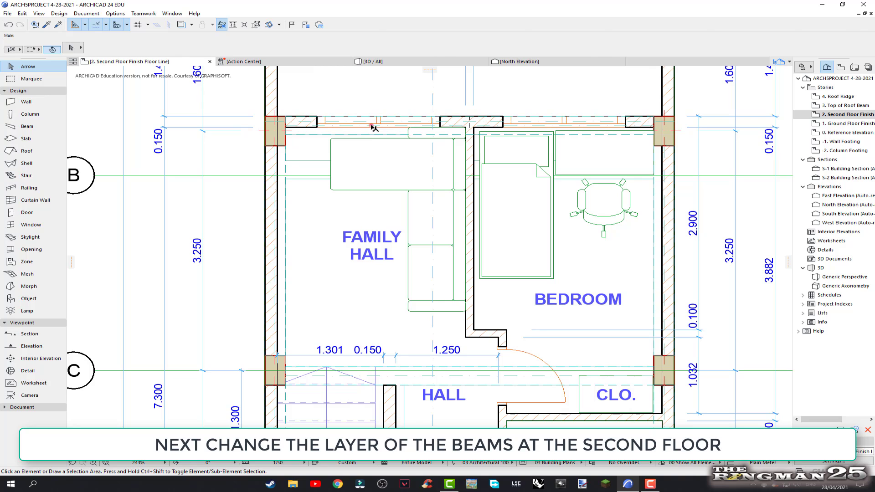
{"action": "left_click", "coordinate": [374, 129]}
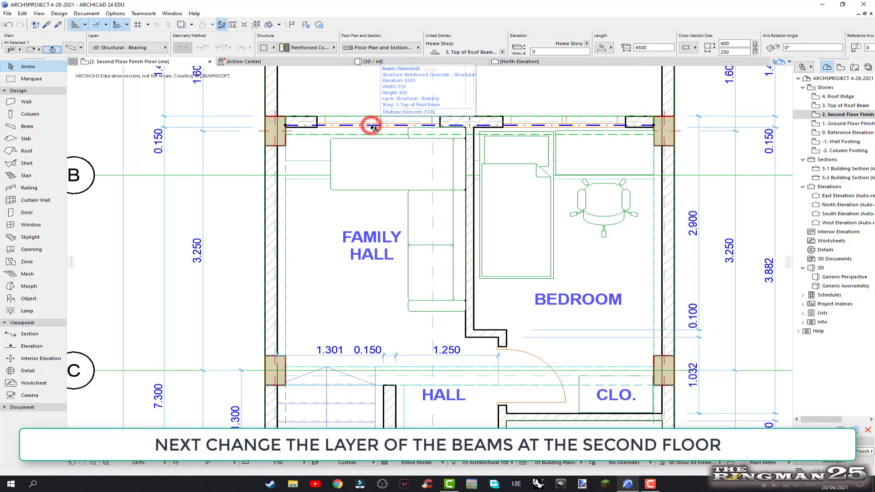
{"action": "left_click", "coordinate": [276, 203], "text": "shift"}
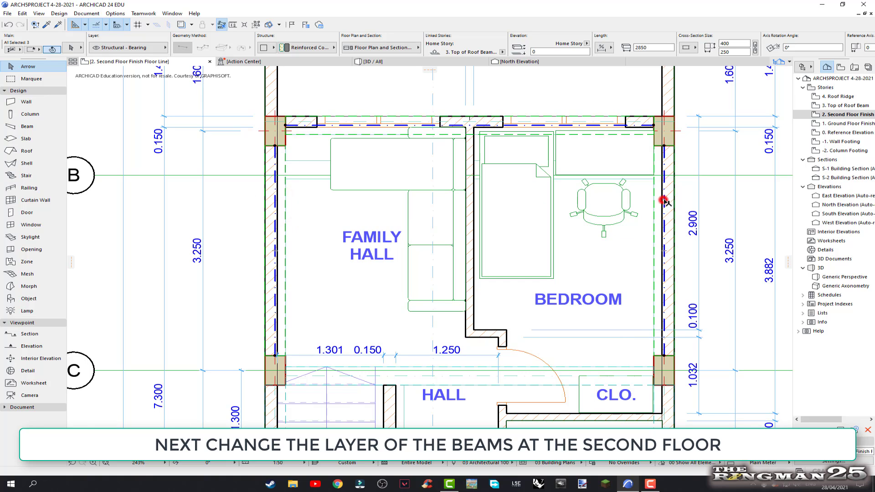
{"action": "scroll", "coordinate": [475, 270], "scroll_direction": "down", "scroll_amount": 3}
{"action": "scroll", "coordinate": [458, 190], "scroll_direction": "down", "scroll_amount": 2}
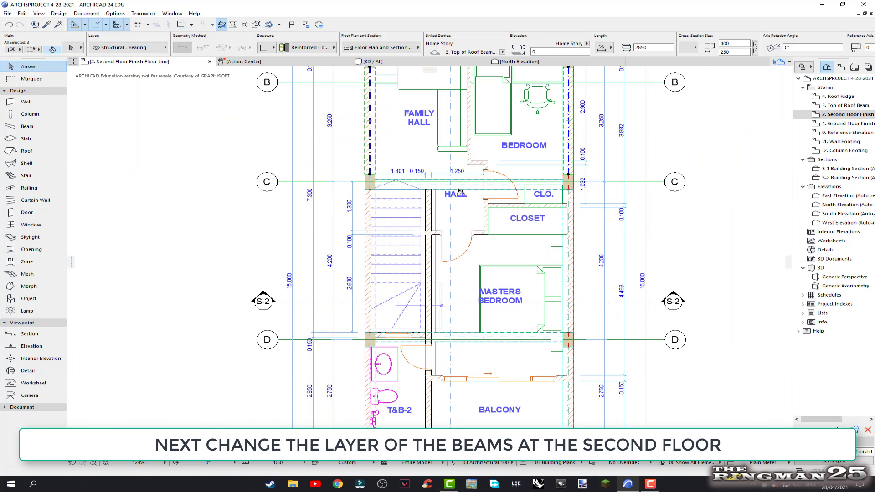
{"action": "scroll", "coordinate": [400, 231], "scroll_direction": "up", "scroll_amount": 2}
{"action": "scroll", "coordinate": [330, 265], "scroll_direction": "up", "scroll_amount": 3}
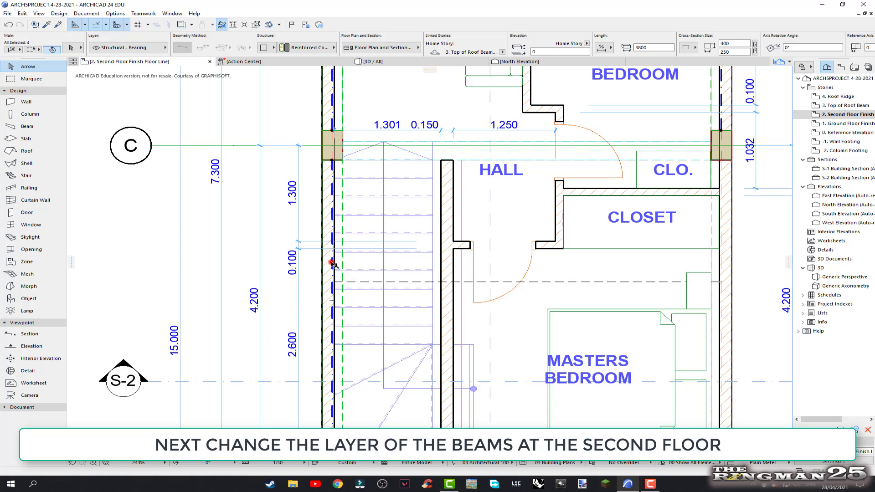
{"action": "left_click", "coordinate": [333, 263], "text": "shift"}
{"action": "left_click", "coordinate": [510, 151], "text": "shift"}
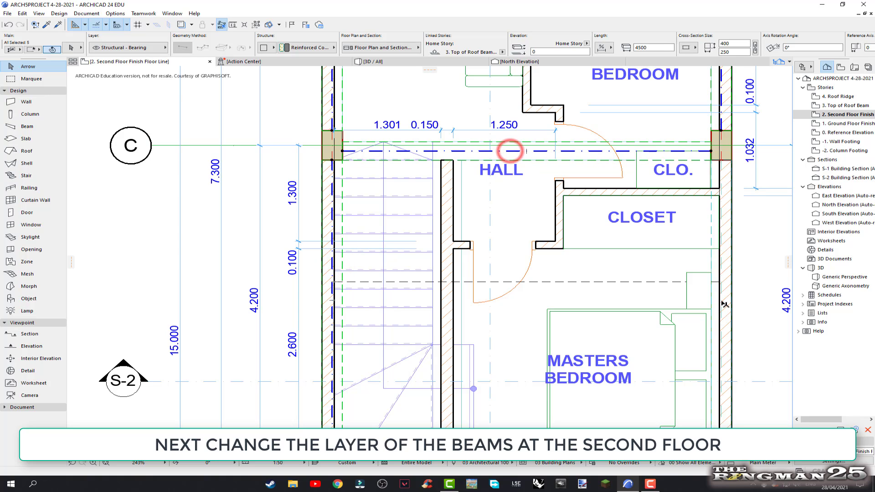
{"action": "left_click", "coordinate": [721, 264], "text": "shift"}
- Add the grid D, D–E and grid E balcony beams, then assign all to Beams - Plan
{"action": "scroll", "coordinate": [568, 257], "scroll_direction": "down", "scroll_amount": 3}
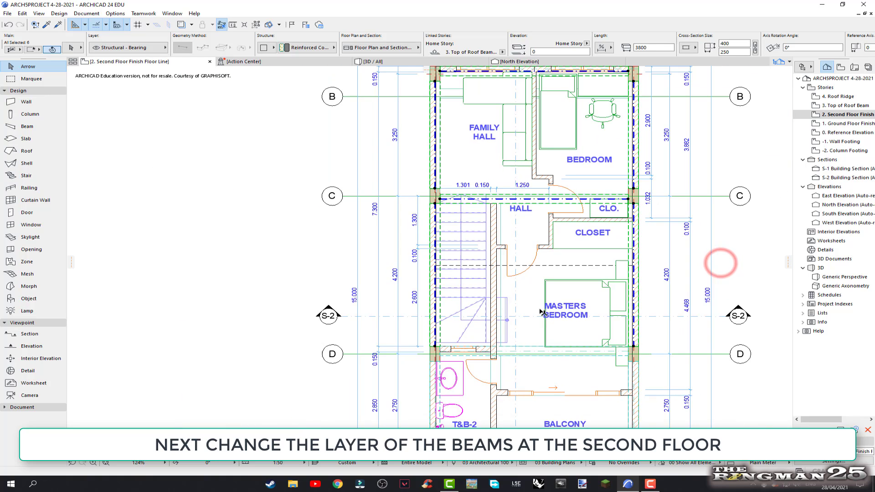
{"action": "middle_click_drag", "start_coordinate": [524, 297], "coordinate": [524, 174]}
{"action": "scroll", "coordinate": [467, 213], "scroll_direction": "up", "scroll_amount": 3}
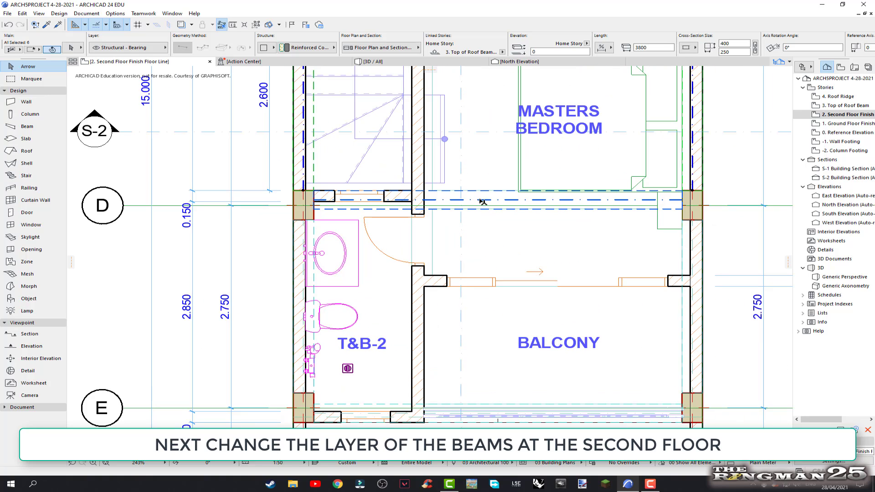
{"action": "left_click", "coordinate": [480, 199], "text": "shift"}
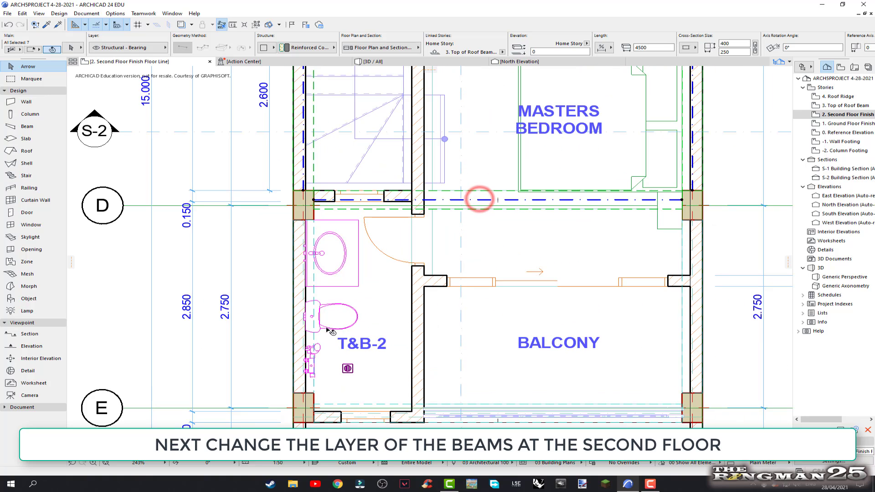
{"action": "left_click", "coordinate": [303, 294], "text": "shift"}
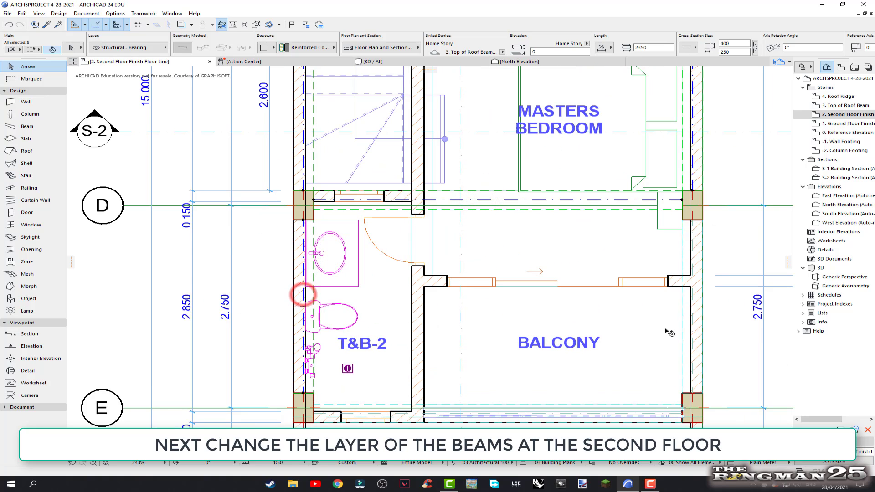
{"action": "left_click", "coordinate": [693, 296], "text": "shift"}
{"action": "scroll", "coordinate": [540, 252], "scroll_direction": "down", "scroll_amount": 2}
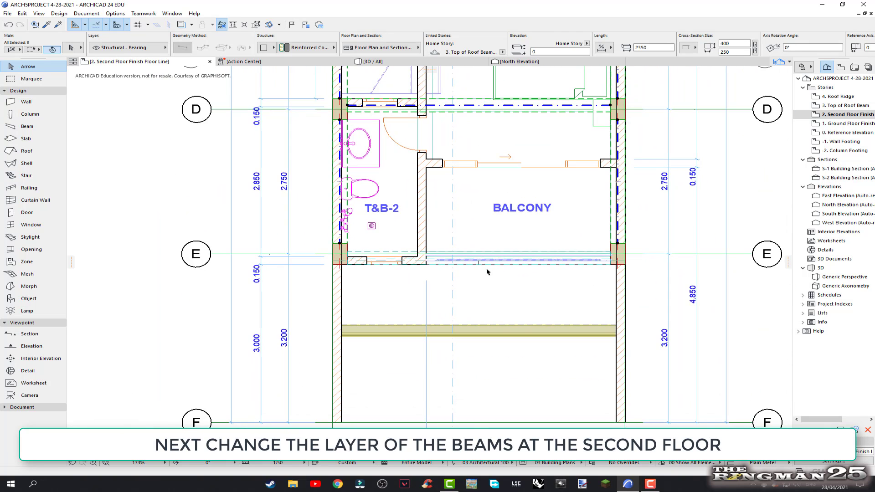
{"action": "scroll", "coordinate": [488, 270], "scroll_direction": "up", "scroll_amount": 6}
{"action": "left_click", "coordinate": [450, 239], "text": "shift"}
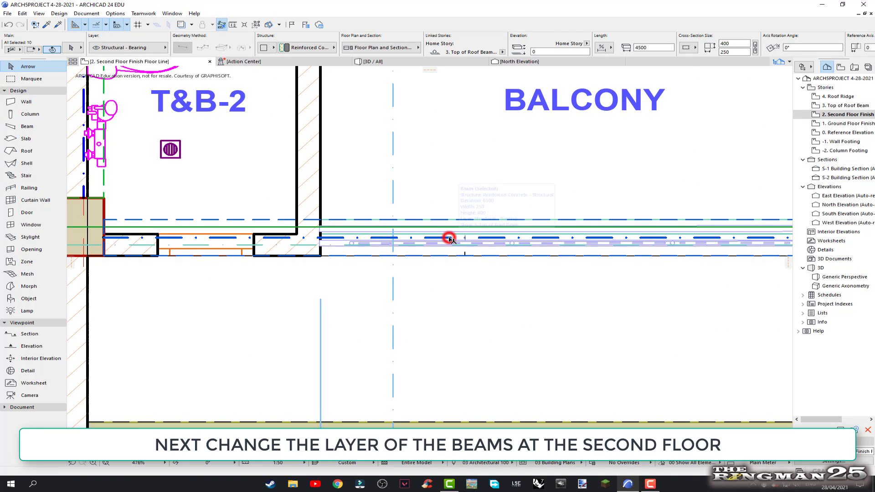
{"action": "scroll", "coordinate": [464, 297], "scroll_direction": "down", "scroll_amount": 5}
{"action": "scroll", "coordinate": [464, 296], "scroll_direction": "down", "scroll_amount": 4}
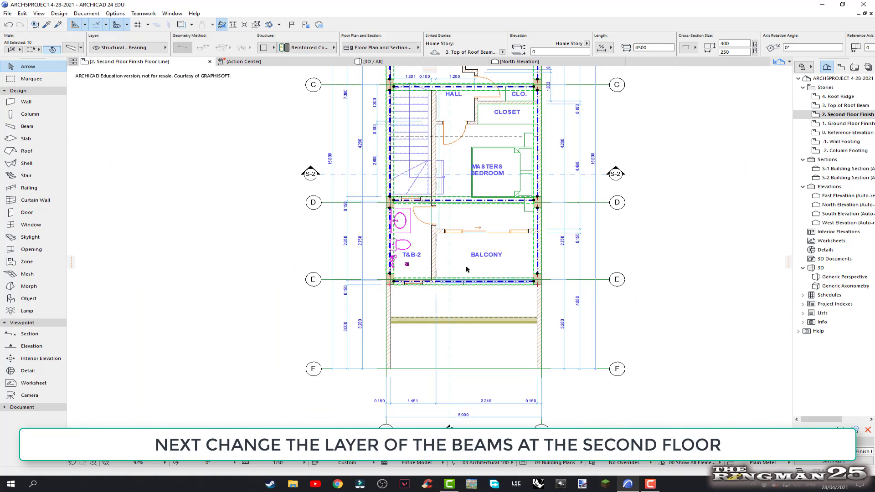
{"action": "middle_click_drag", "start_coordinate": [454, 287], "coordinate": [437, 364]}
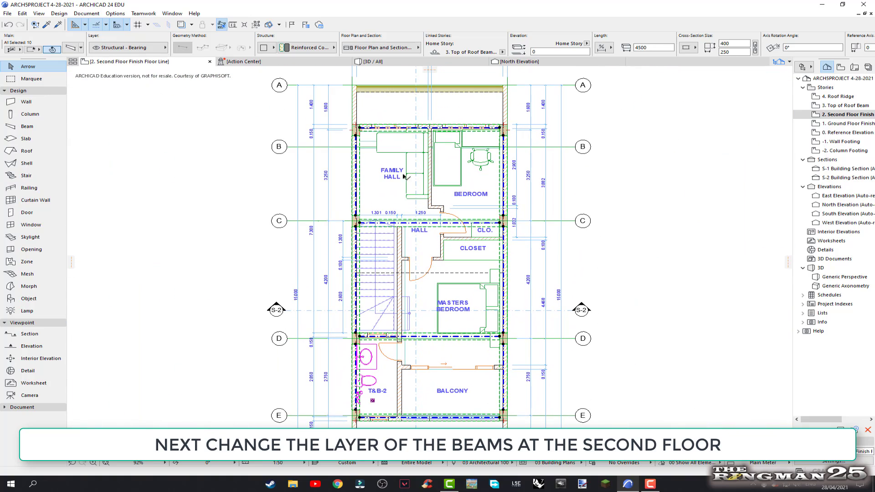
{"action": "left_click", "coordinate": [161, 48]}
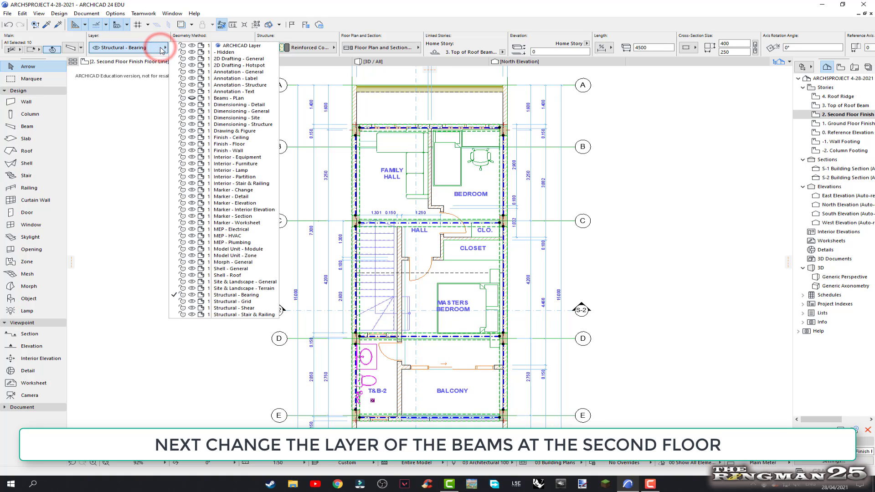
{"action": "left_click", "coordinate": [228, 99]}
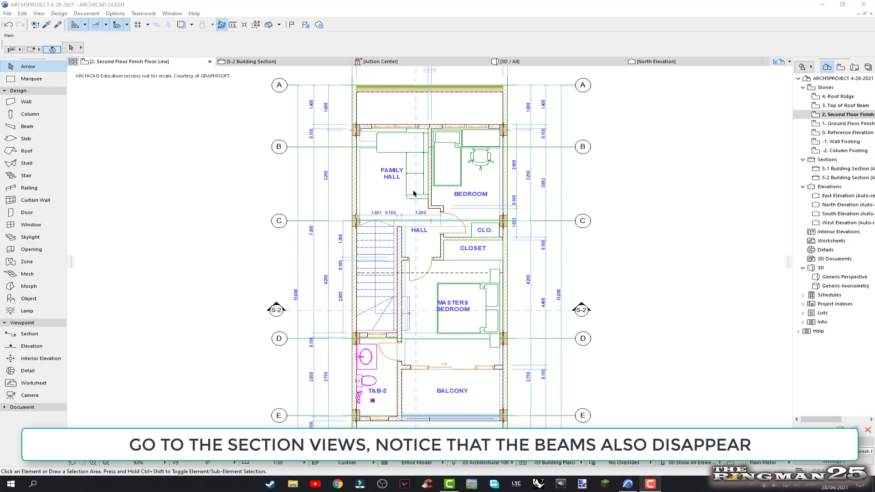
{"action": "double_click", "coordinate": [839, 171]}
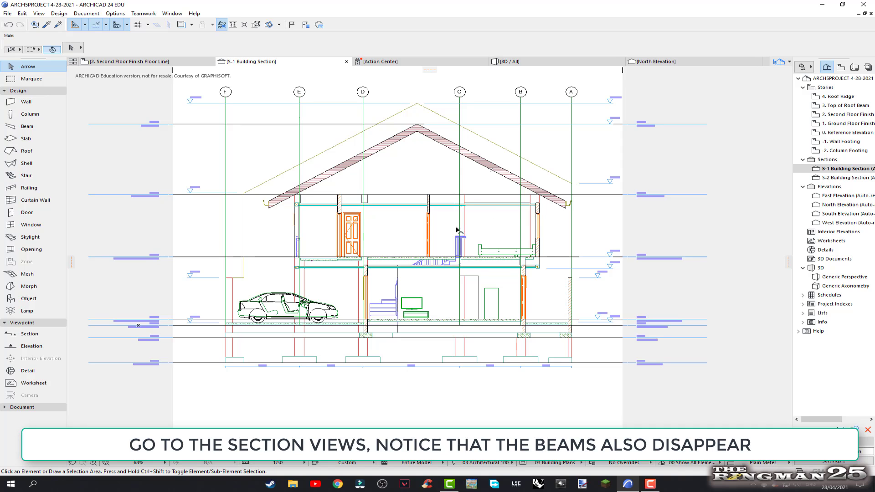
{"action": "scroll", "coordinate": [406, 219], "scroll_direction": "up", "scroll_amount": 2}
{"action": "scroll", "coordinate": [410, 219], "scroll_direction": "up", "scroll_amount": 1}
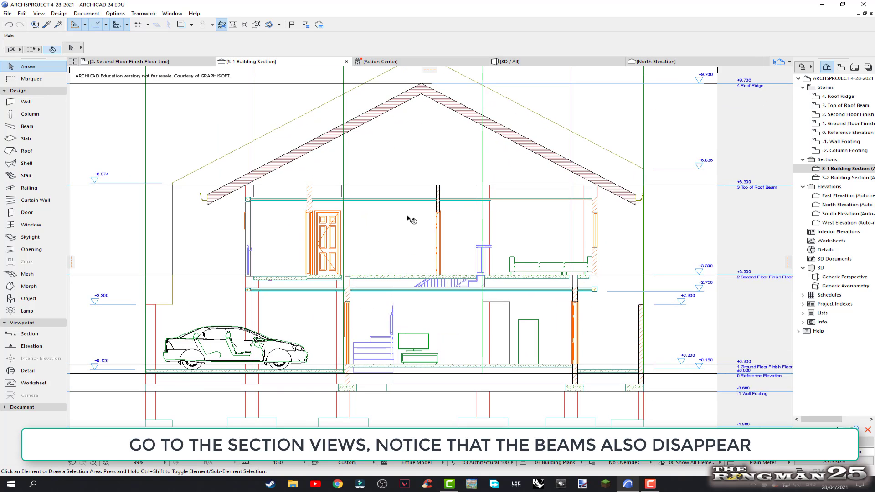
{"action": "scroll", "coordinate": [410, 218], "scroll_direction": "up", "scroll_amount": 1}
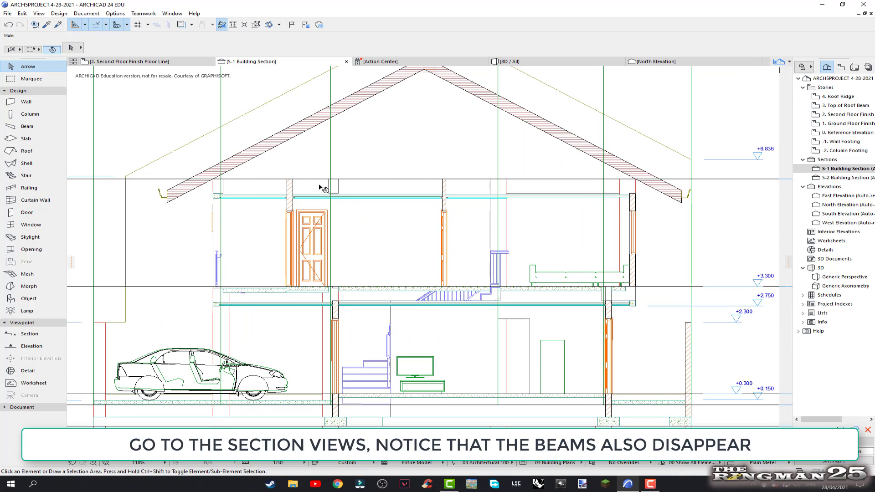
{"action": "scroll", "coordinate": [528, 217], "scroll_direction": "down", "scroll_amount": 2}
{"action": "scroll", "coordinate": [472, 214], "scroll_direction": "down", "scroll_amount": 1}
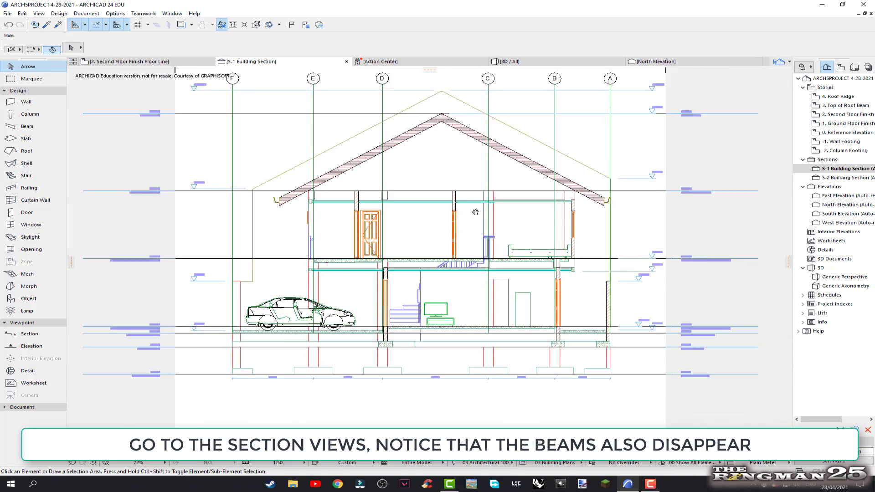
{"action": "scroll", "coordinate": [469, 236], "scroll_direction": "down", "scroll_amount": 1}
{"action": "scroll", "coordinate": [470, 236], "scroll_direction": "up", "scroll_amount": 1}
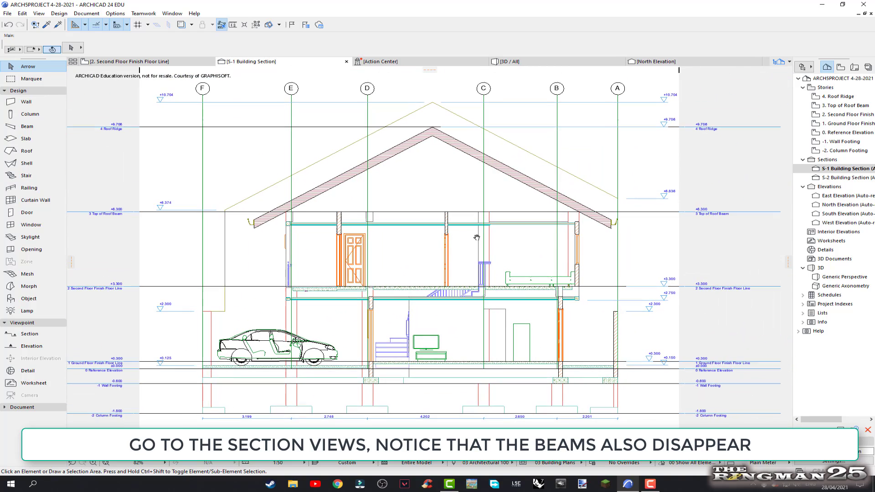
{"action": "scroll", "coordinate": [476, 236], "scroll_direction": "up", "scroll_amount": 1}
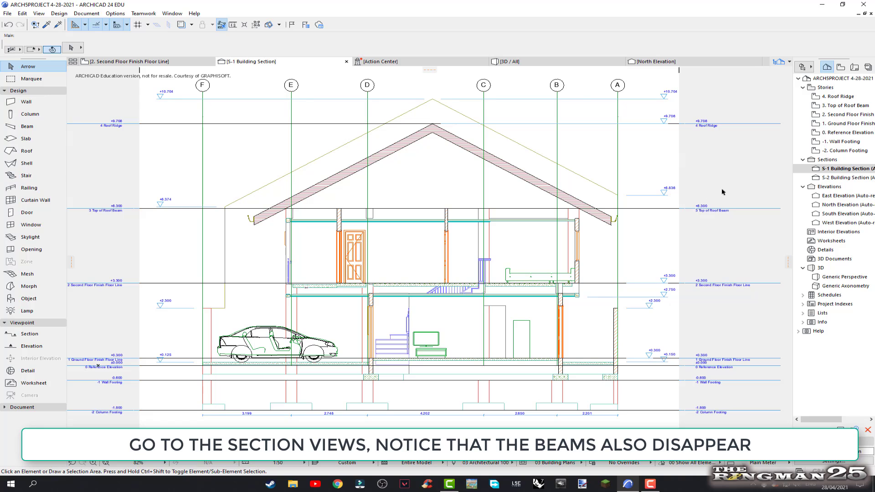
{"action": "double_click", "coordinate": [851, 178]}
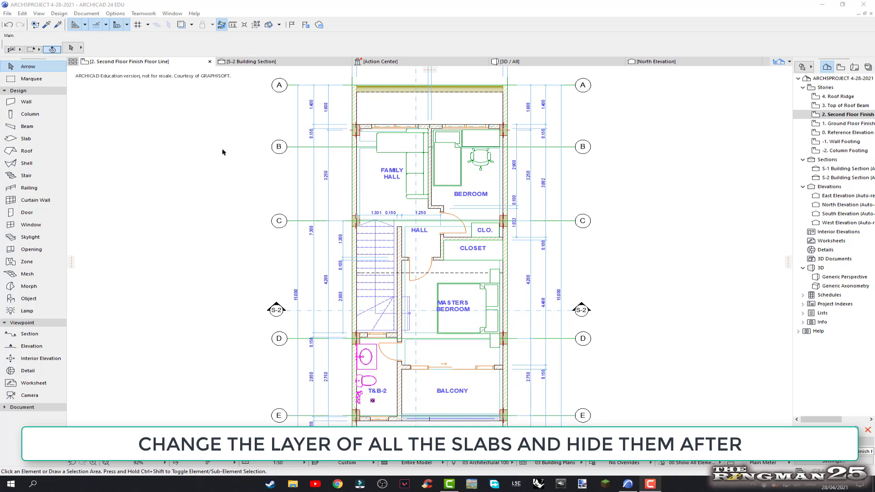
- Create a new 'Slabs - Plan' layer in the Layers (Model Views) dialog
{"action": "left_click", "coordinate": [86, 13]}
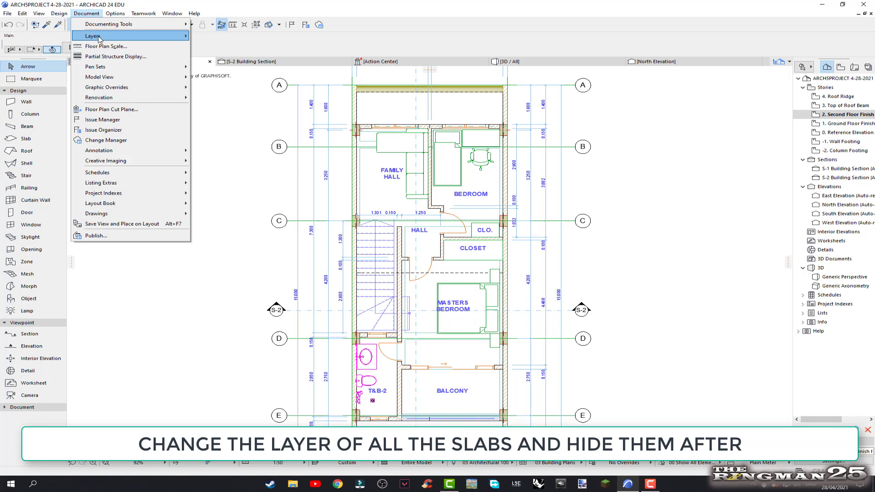
{"action": "mouse_move", "coordinate": [93, 35]}
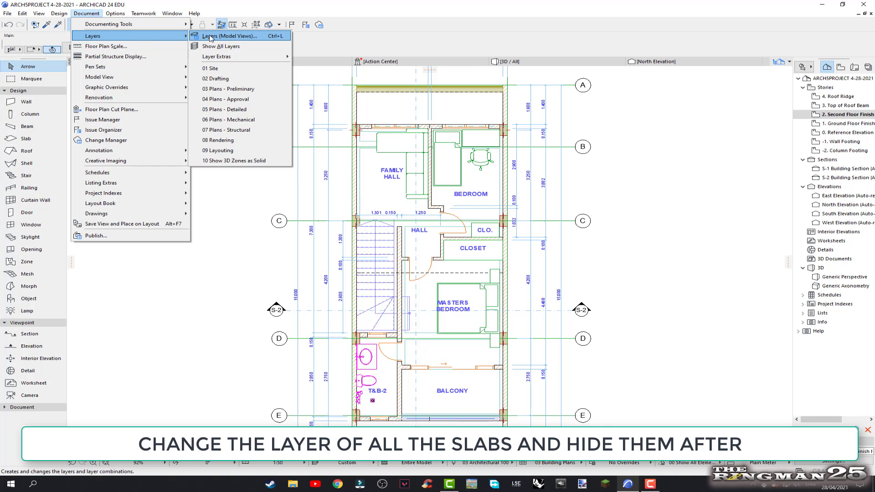
{"action": "left_click", "coordinate": [214, 36]}
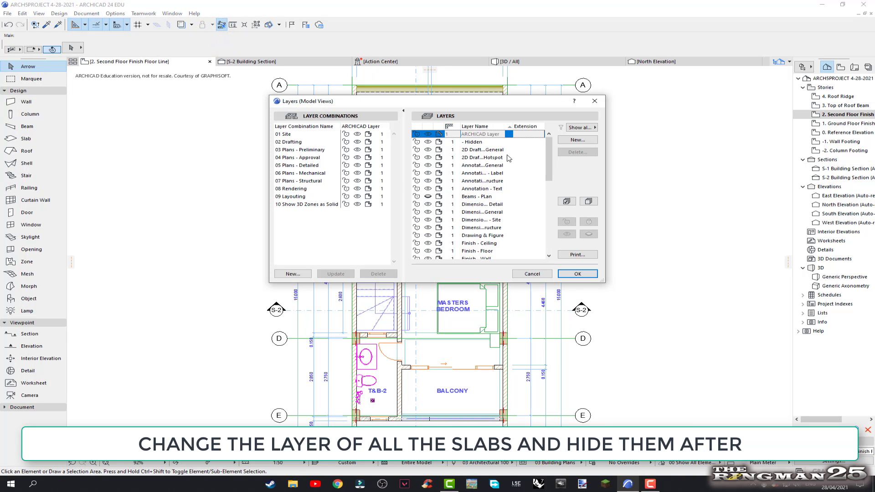
{"action": "left_click", "coordinate": [588, 141]}
{"action": "type", "text": "Slabs - Plan"}
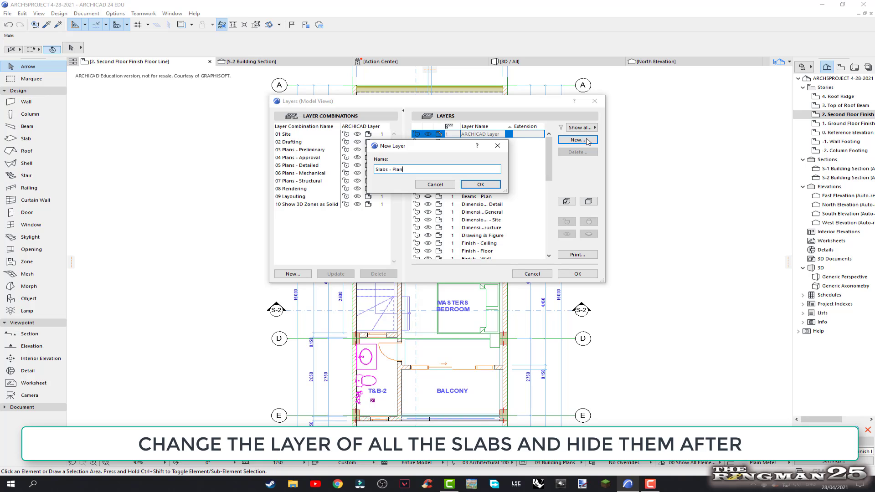
{"action": "left_click", "coordinate": [495, 184]}
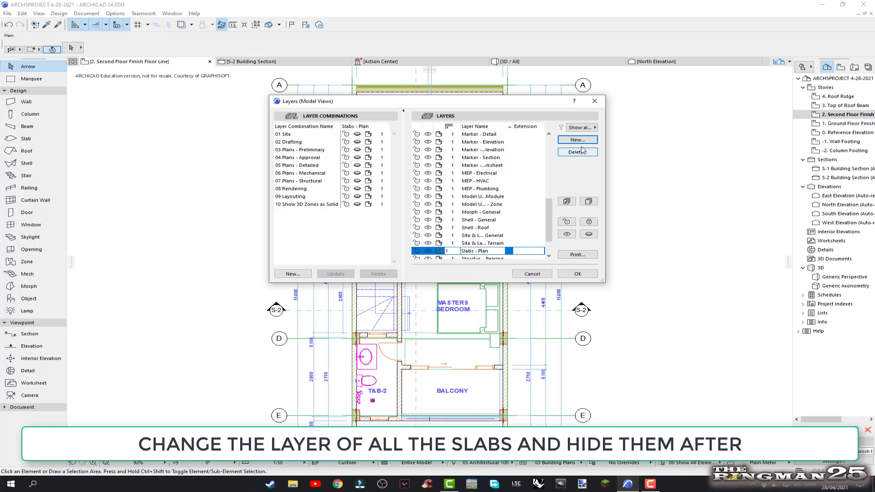
{"action": "left_click", "coordinate": [578, 274]}
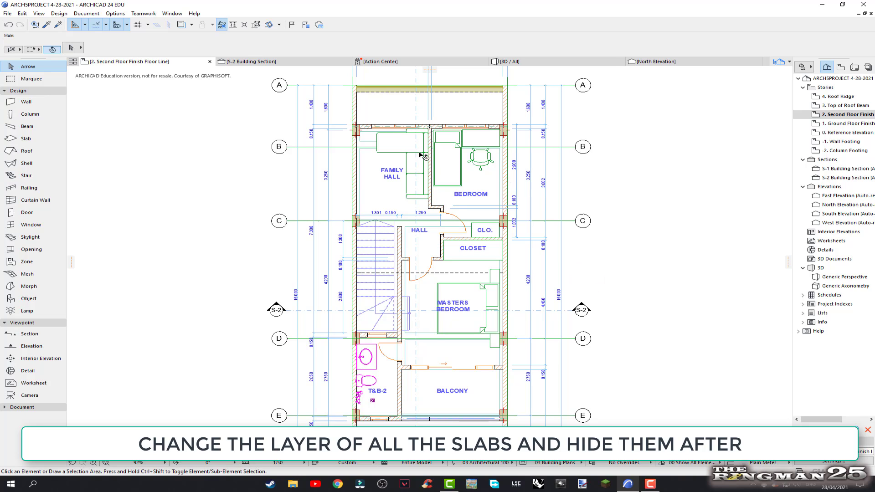
- Select the six second-floor slabs, including the balcony and T&B-2 slabs
{"action": "left_click", "coordinate": [369, 142]}
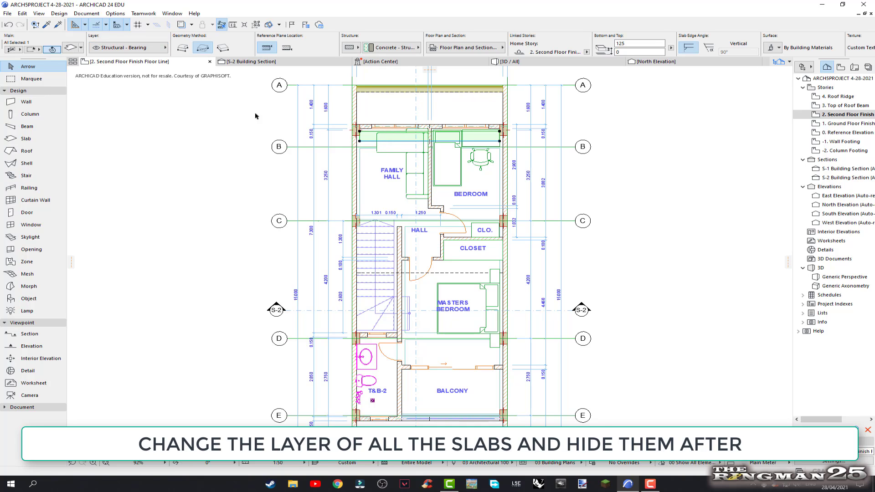
{"action": "left_click", "coordinate": [378, 187], "text": "shift"}
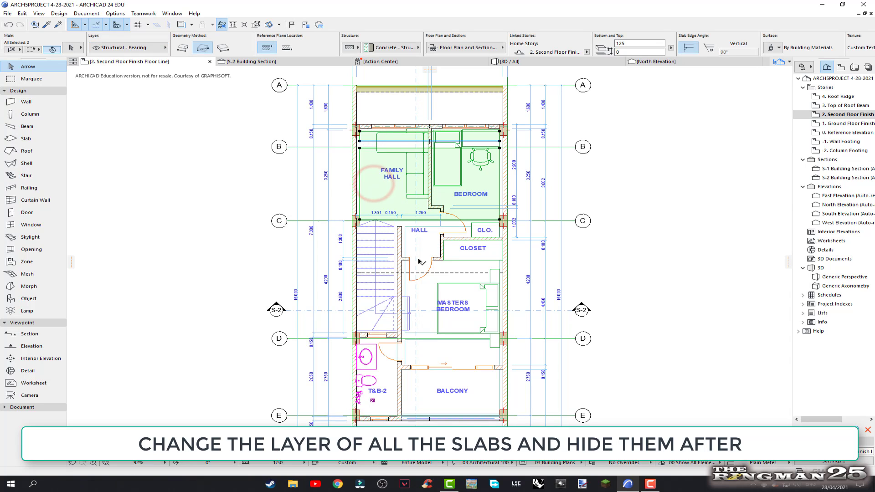
{"action": "left_click", "coordinate": [431, 247], "text": "shift"}
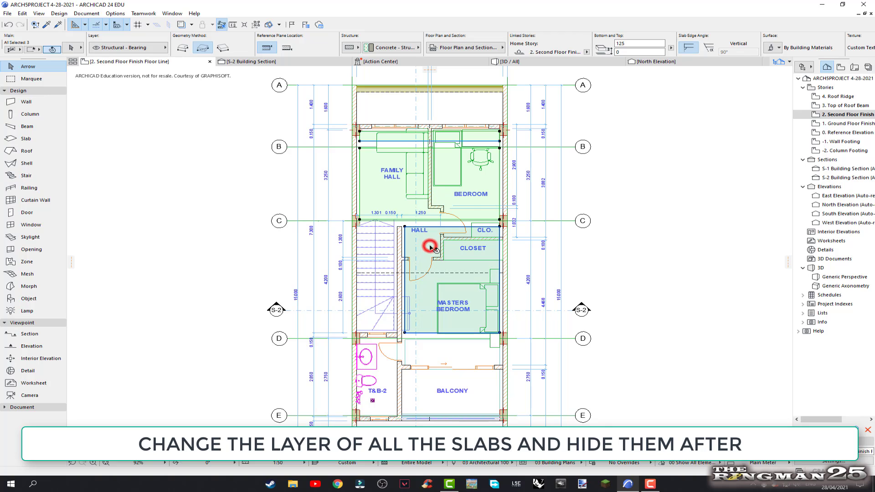
{"action": "left_click", "coordinate": [437, 355], "text": "shift"}
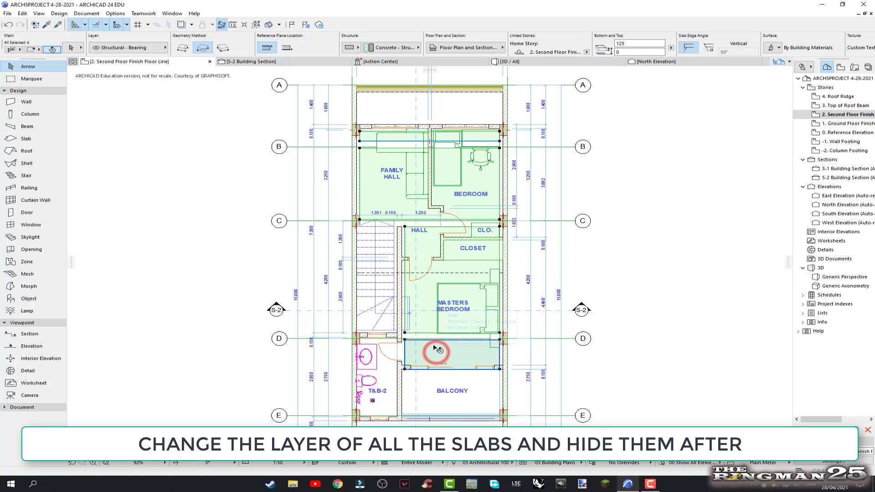
{"action": "left_click", "coordinate": [441, 406], "text": "shift"}
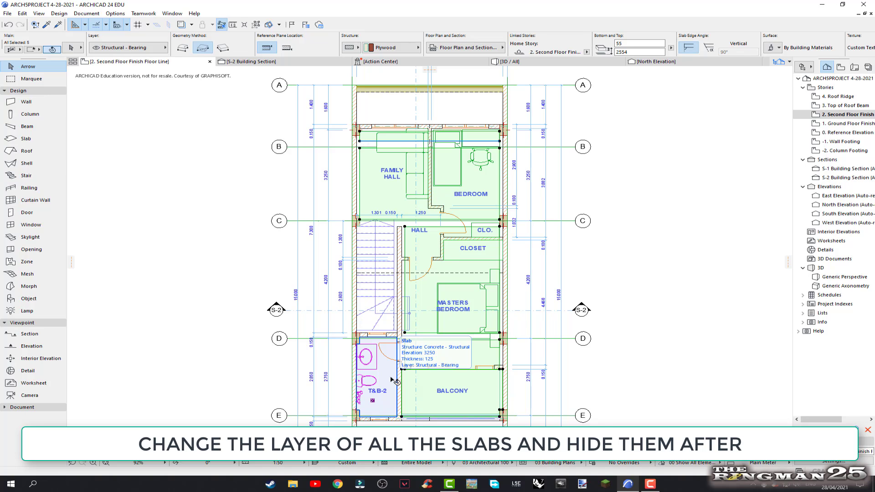
{"action": "left_click", "coordinate": [392, 380], "text": "shift"}
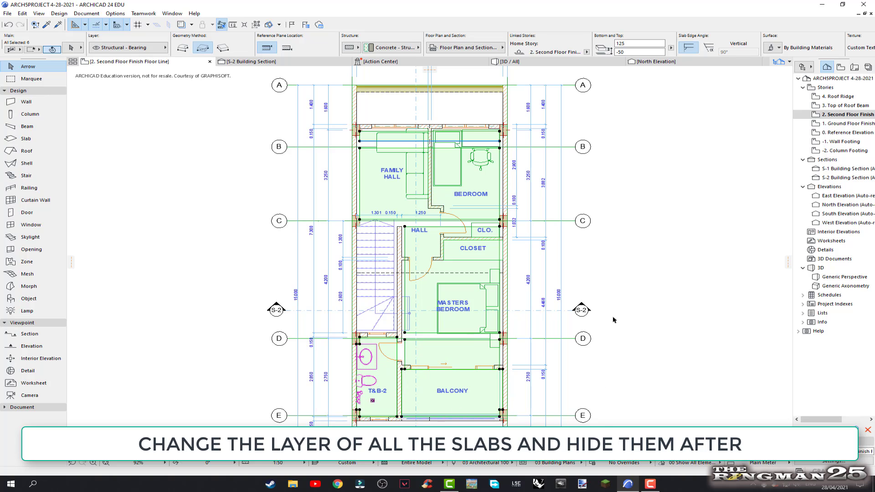
- Assign the selected slabs to the Slabs - Plan layer in the Info Box
{"action": "left_click", "coordinate": [148, 47]}
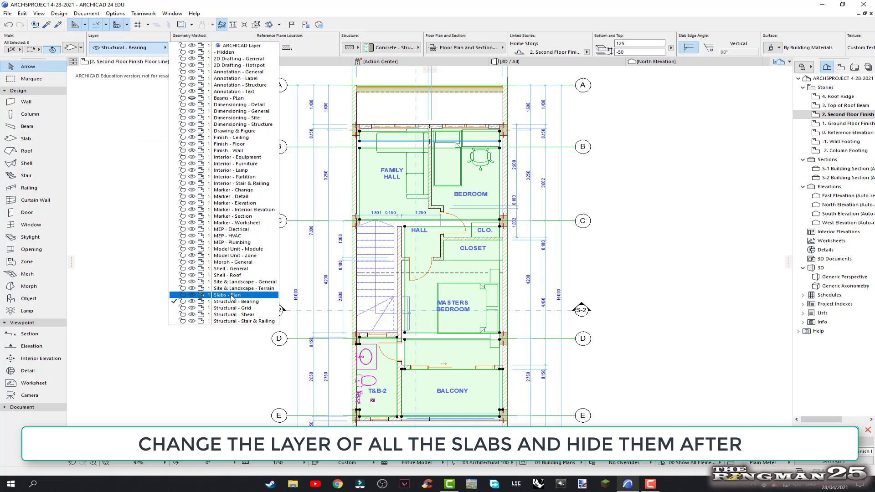
{"action": "left_click", "coordinate": [192, 295]}
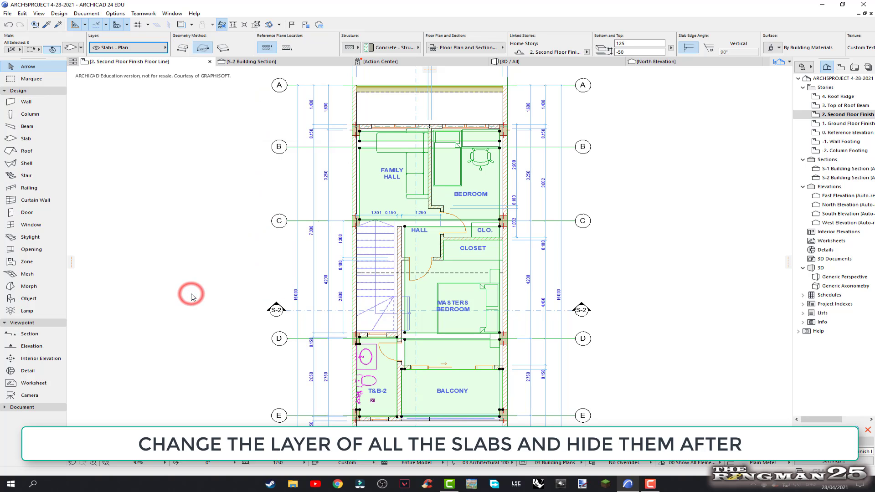
{"action": "left_click", "coordinate": [132, 49]}
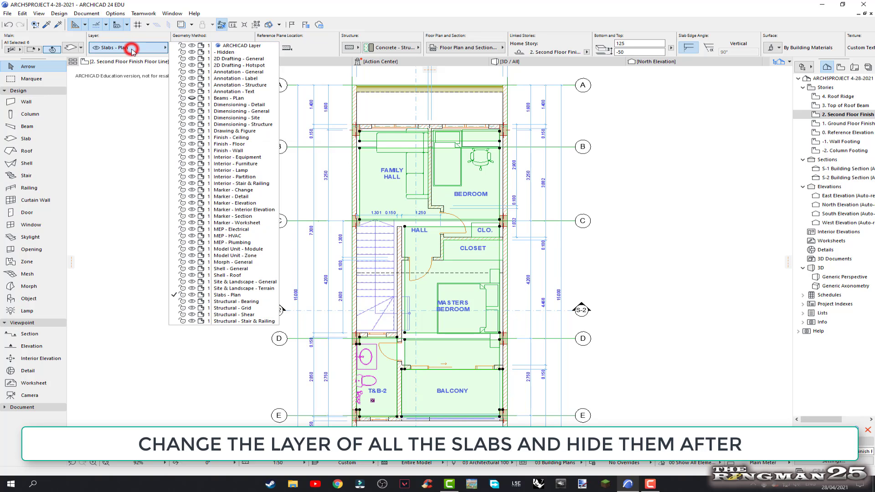
{"action": "left_click", "coordinate": [192, 296]}
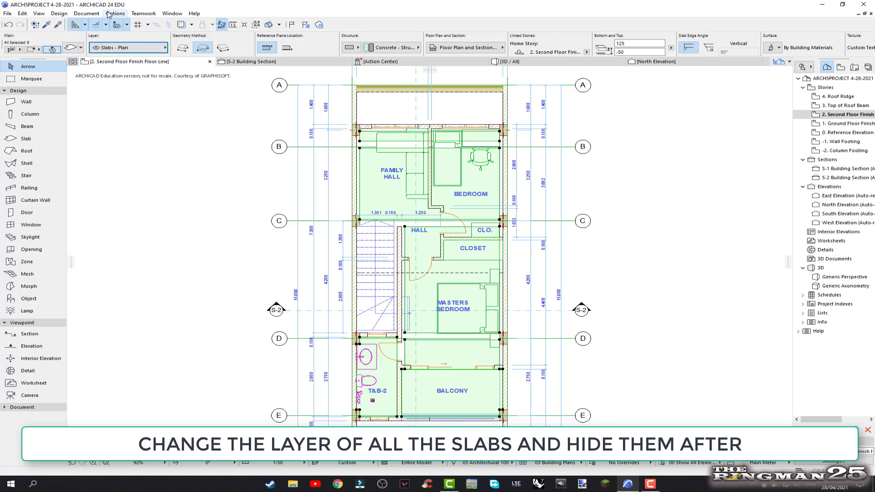
- Turn off visibility of the Slabs - Plan layer in Layers (Model Views)
{"action": "left_click", "coordinate": [93, 14]}
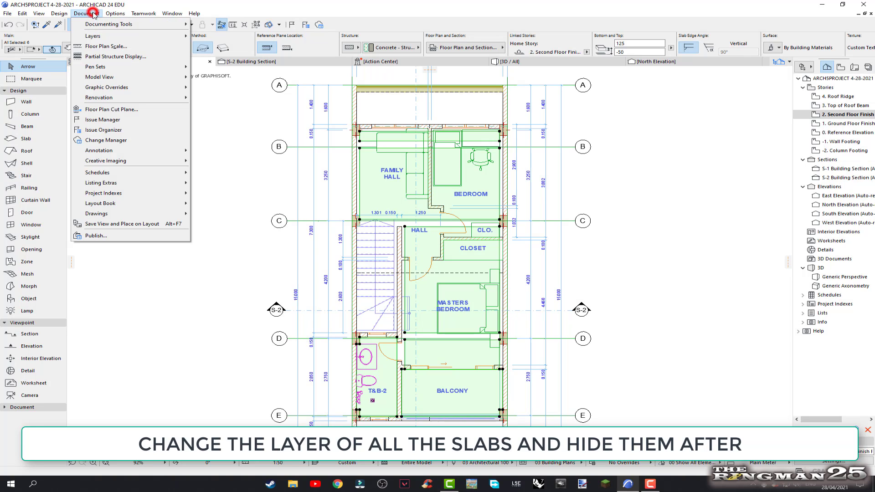
{"action": "left_click", "coordinate": [96, 36]}
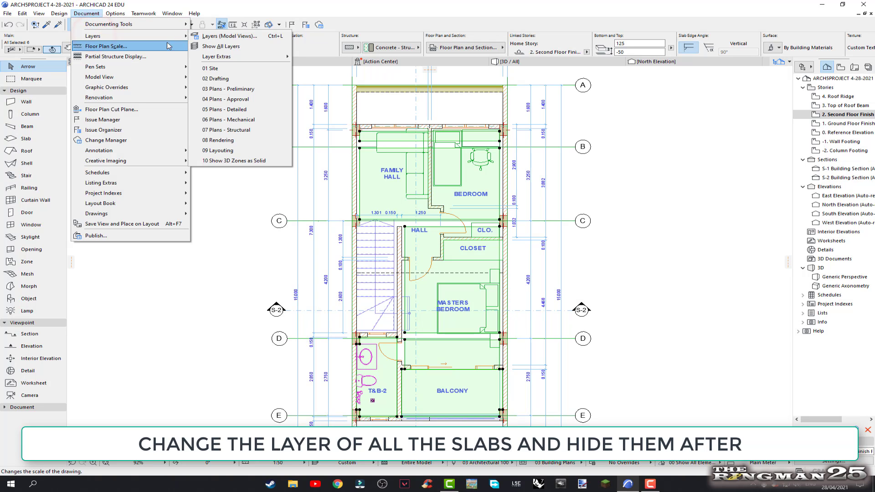
{"action": "left_click", "coordinate": [223, 36]}
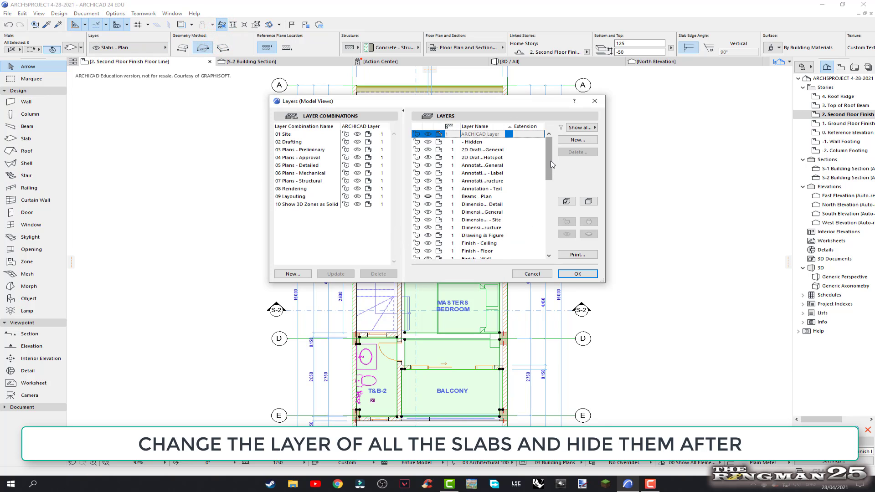
{"action": "mouse_move", "coordinate": [549, 160]}
{"action": "left_mouse_down"}
{"action": "mouse_move", "coordinate": [550, 221]}
{"action": "mouse_move", "coordinate": [560, 231]}
{"action": "left_mouse_up"}
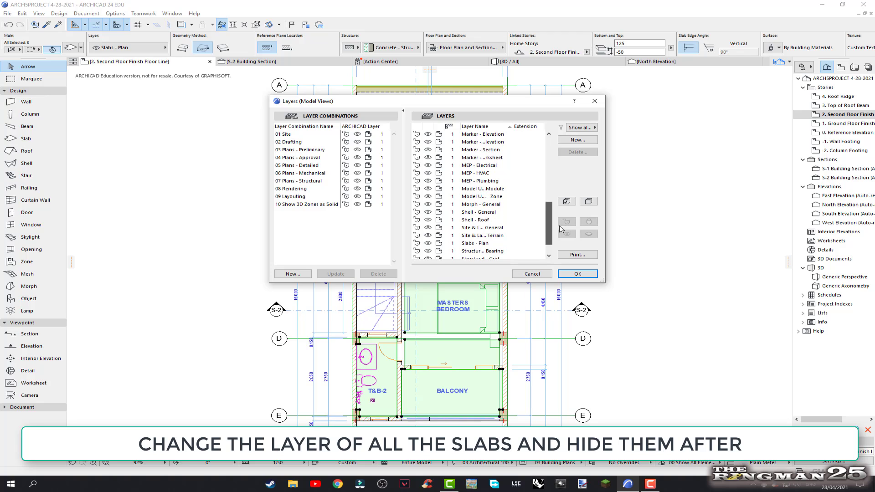
{"action": "left_click", "coordinate": [428, 245]}
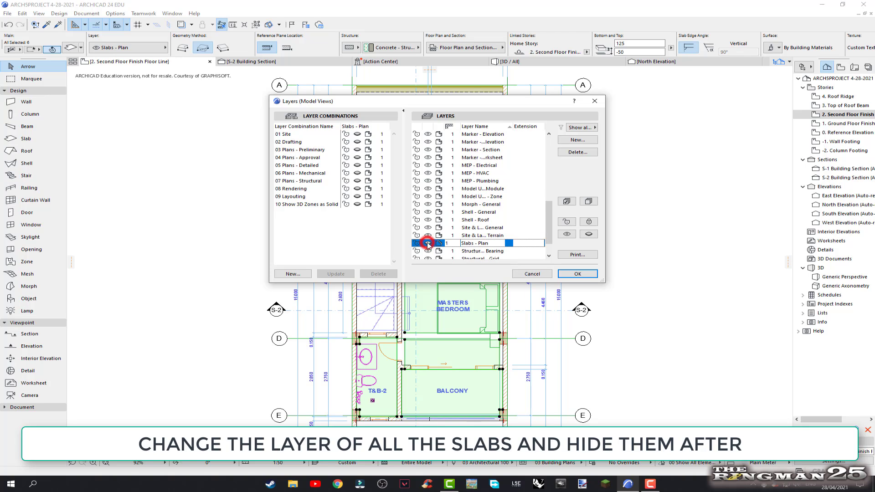
{"action": "left_click", "coordinate": [585, 276]}
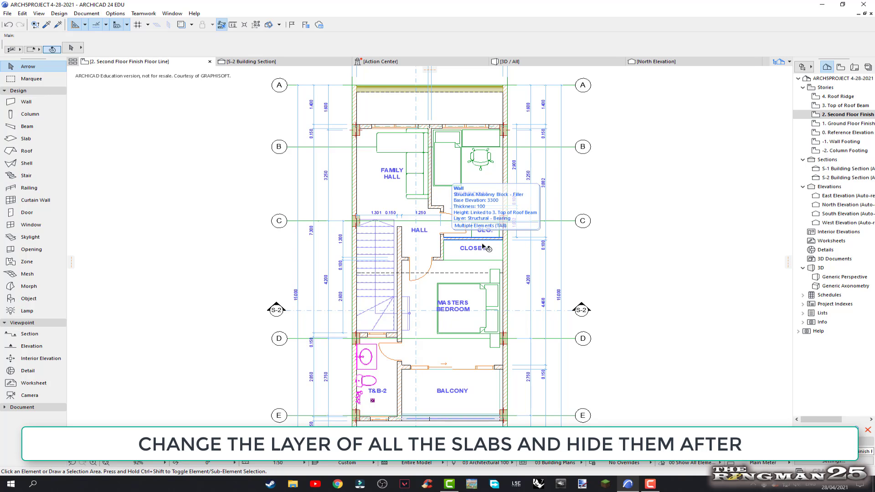
{"action": "scroll", "coordinate": [518, 252], "scroll_direction": "up", "scroll_amount": 1}
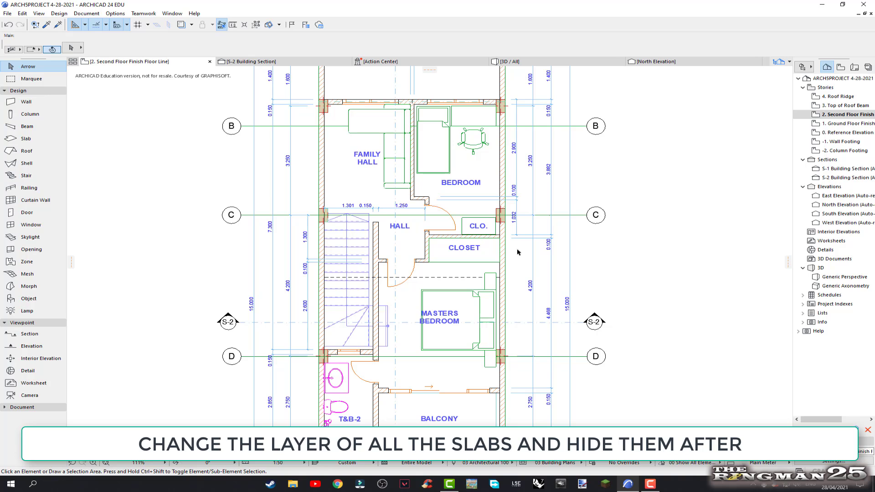
{"action": "scroll", "coordinate": [517, 252], "scroll_direction": "down", "scroll_amount": 1}
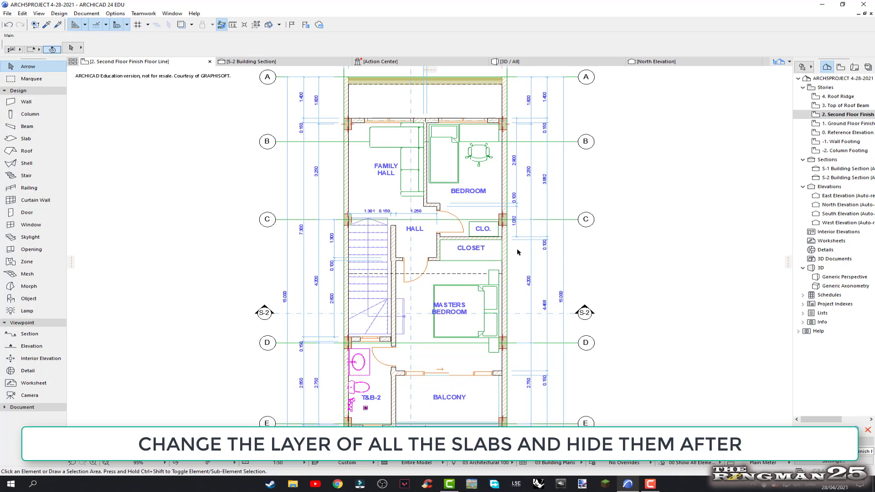
{"action": "scroll", "coordinate": [517, 252], "scroll_direction": "down", "scroll_amount": 1}
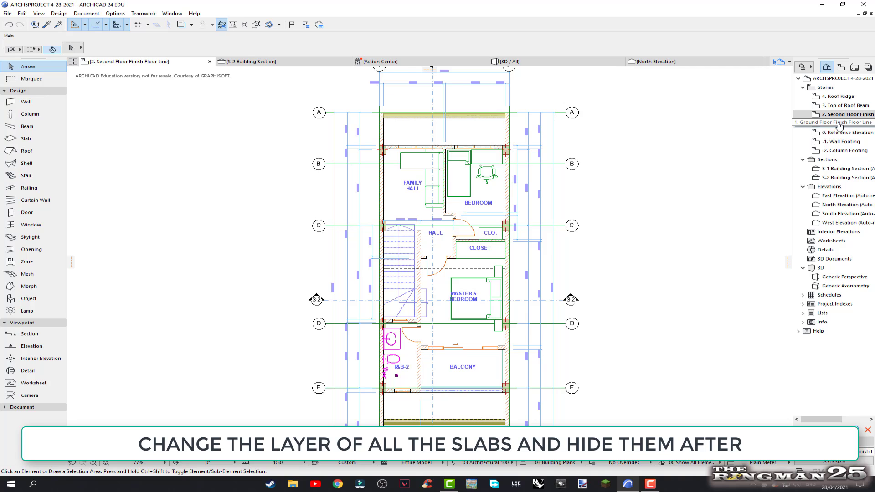
- On the Ground Floor, move the large slab and T&B-1 slab onto Slabs - Plan
{"action": "double_click", "coordinate": [840, 124]}
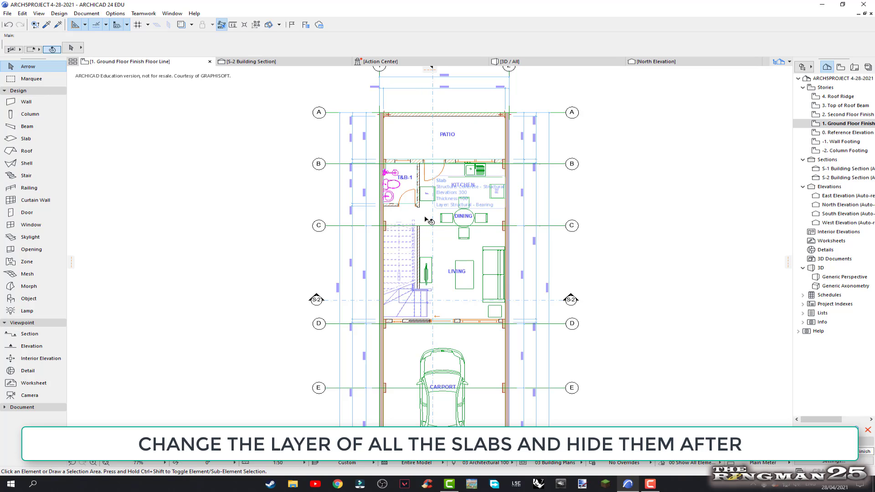
{"action": "left_click", "coordinate": [461, 219]}
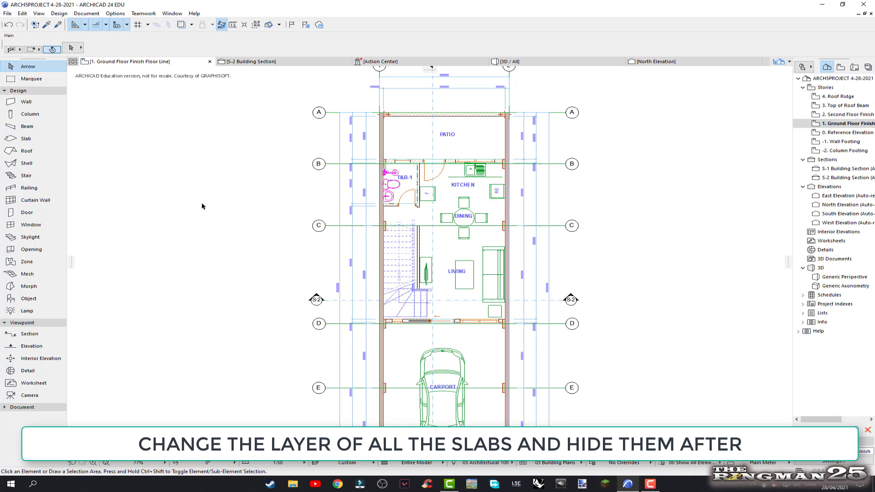
{"action": "left_click", "coordinate": [431, 220]}
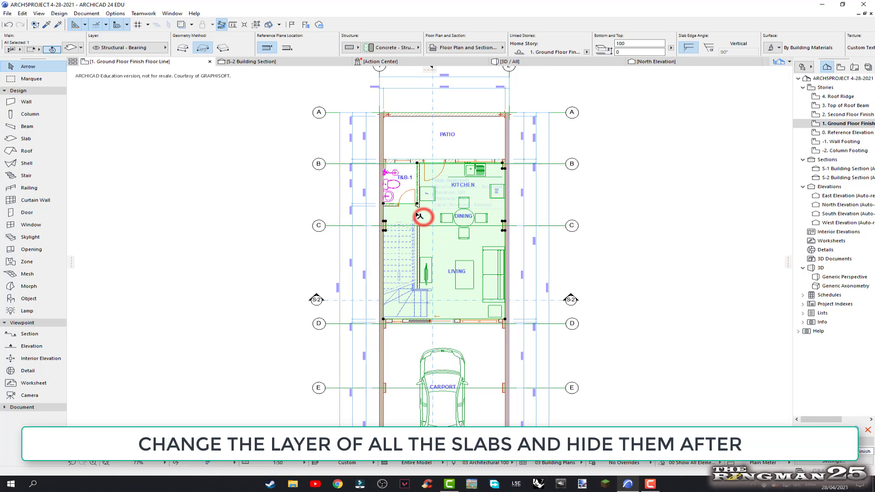
{"action": "left_click", "coordinate": [405, 190], "text": "shift"}
{"action": "left_click", "coordinate": [152, 50]}
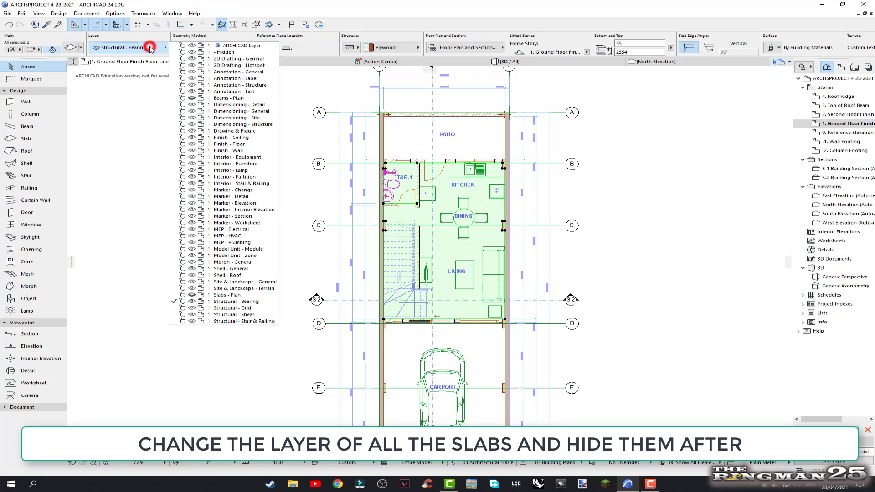
{"action": "left_click", "coordinate": [230, 295]}
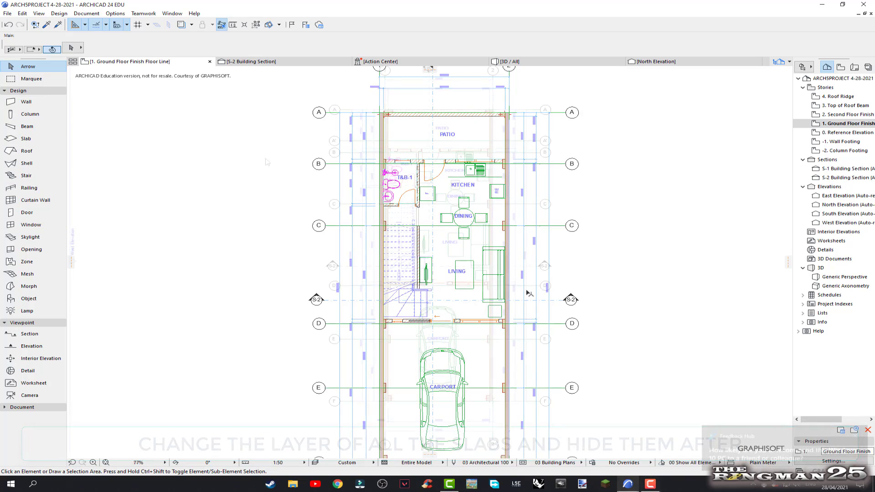
{"action": "scroll", "coordinate": [412, 98], "scroll_direction": "down", "scroll_amount": 2}
- With the Line tool, draw a line across the T&B-1 door opening
{"action": "scroll", "coordinate": [418, 181], "scroll_direction": "up", "scroll_amount": 3}
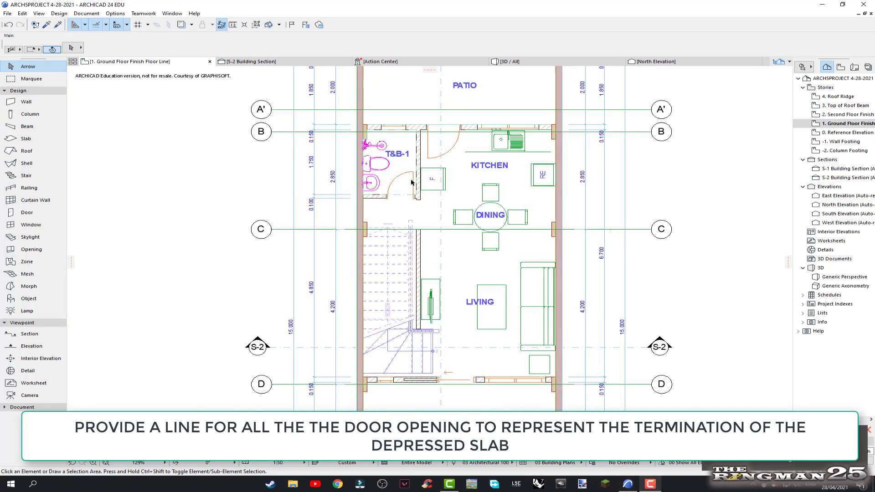
{"action": "scroll", "coordinate": [395, 249], "scroll_direction": "up", "scroll_amount": 4}
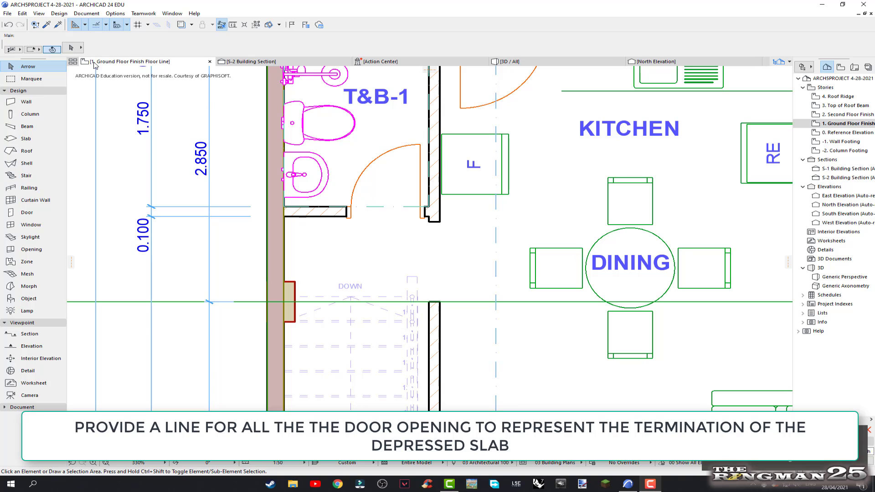
{"action": "left_click", "coordinate": [87, 14]}
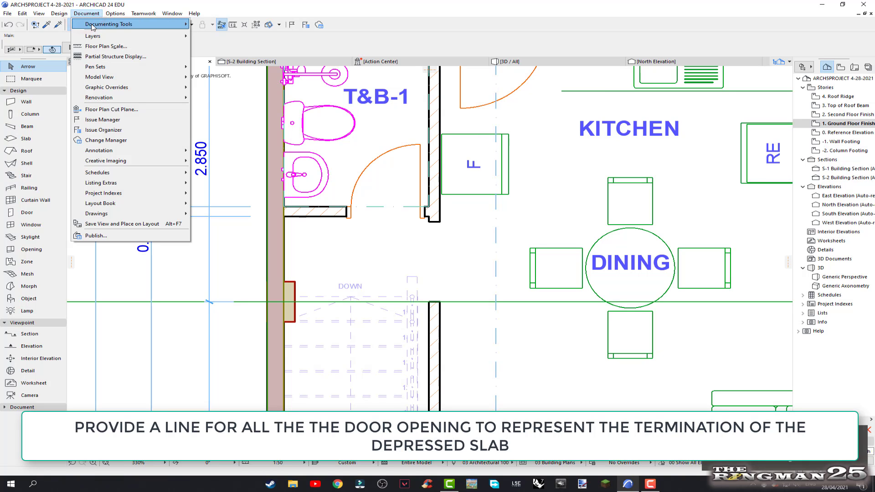
{"action": "mouse_move", "coordinate": [113, 24]}
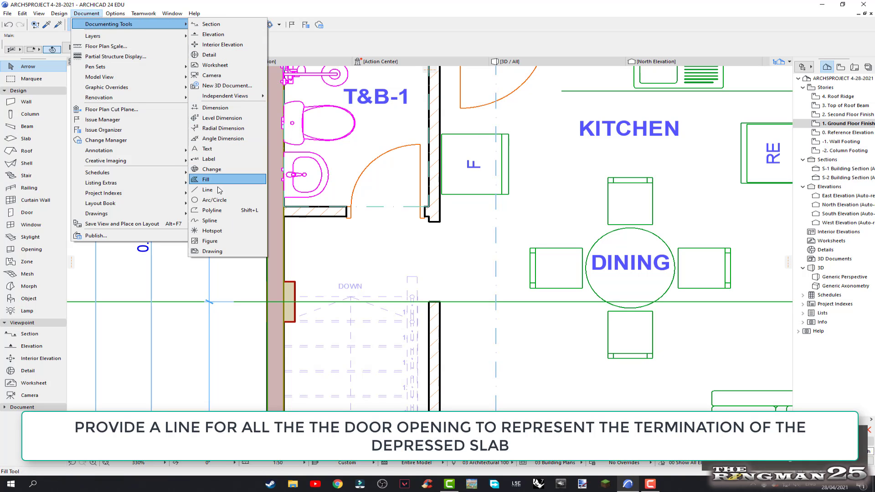
{"action": "left_click", "coordinate": [210, 190]}
{"action": "scroll", "coordinate": [366, 213], "scroll_direction": "up", "scroll_amount": 3}
{"action": "scroll", "coordinate": [366, 212], "scroll_direction": "up", "scroll_amount": 2}
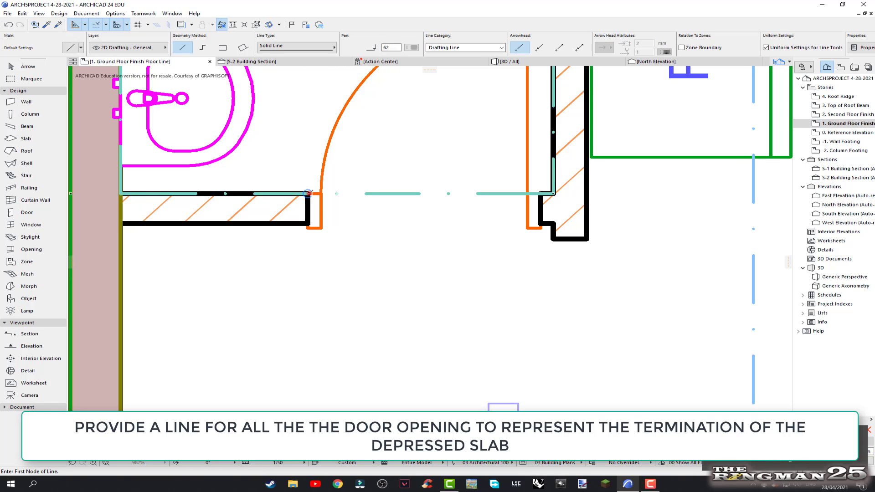
{"action": "left_click", "coordinate": [308, 193]}
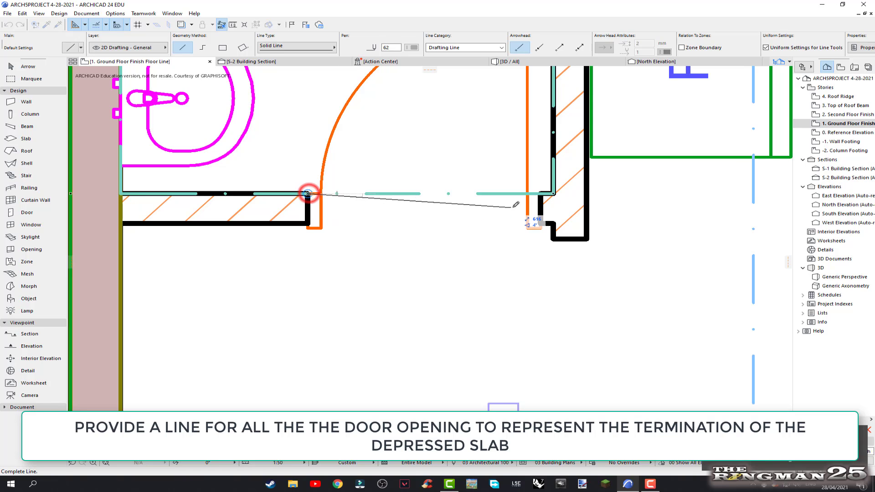
{"action": "left_click", "coordinate": [542, 193]}
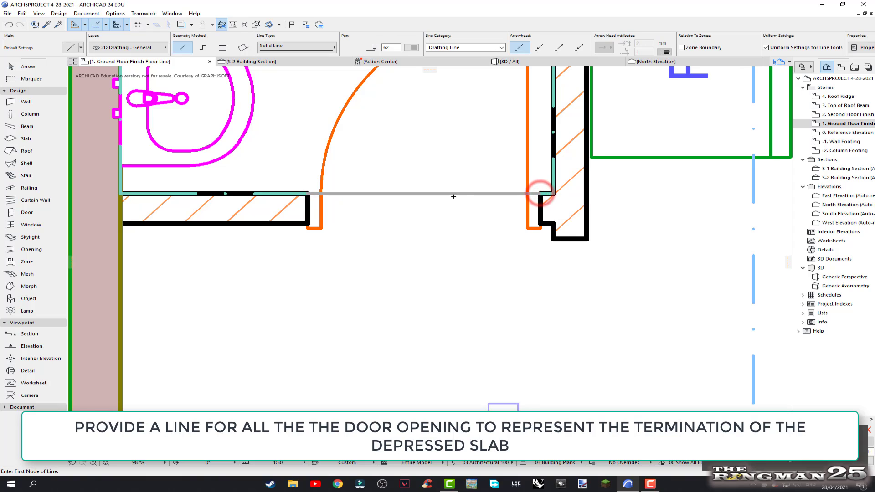
- Draw a second line across the grid D door opening, then zoom out to the full plan
{"action": "scroll", "coordinate": [442, 204], "scroll_direction": "down", "scroll_amount": 3}
{"action": "scroll", "coordinate": [442, 205], "scroll_direction": "down", "scroll_amount": 2}
{"action": "scroll", "coordinate": [441, 205], "scroll_direction": "down", "scroll_amount": 3}
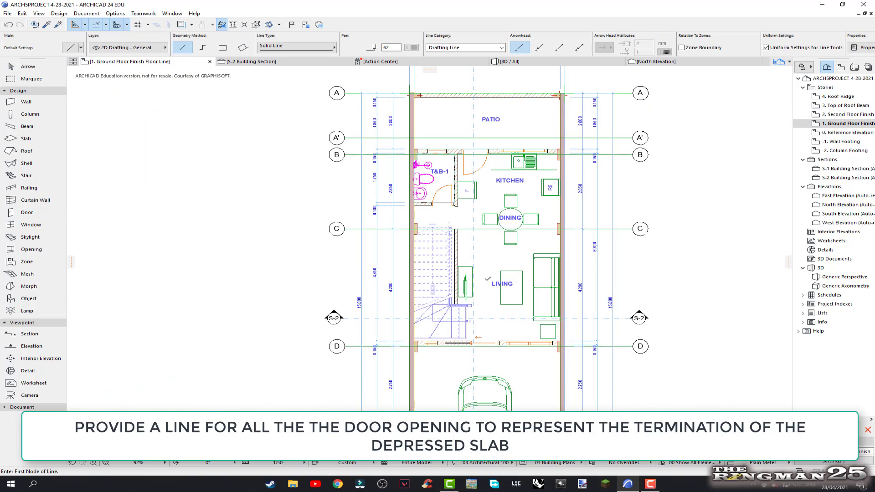
{"action": "scroll", "coordinate": [434, 235], "scroll_direction": "up", "scroll_amount": 2}
{"action": "scroll", "coordinate": [433, 235], "scroll_direction": "up", "scroll_amount": 1}
{"action": "scroll", "coordinate": [434, 235], "scroll_direction": "up", "scroll_amount": 3}
{"action": "scroll", "coordinate": [414, 231], "scroll_direction": "up", "scroll_amount": 2}
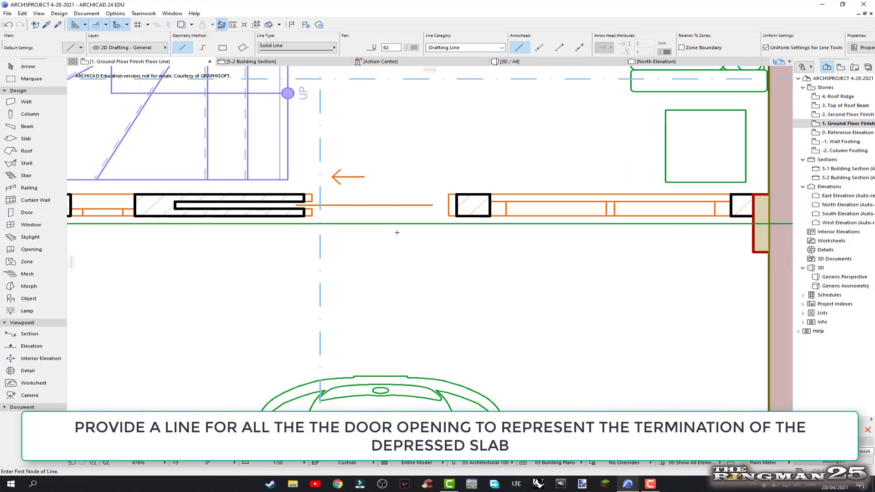
{"action": "scroll", "coordinate": [410, 229], "scroll_direction": "up", "scroll_amount": 1}
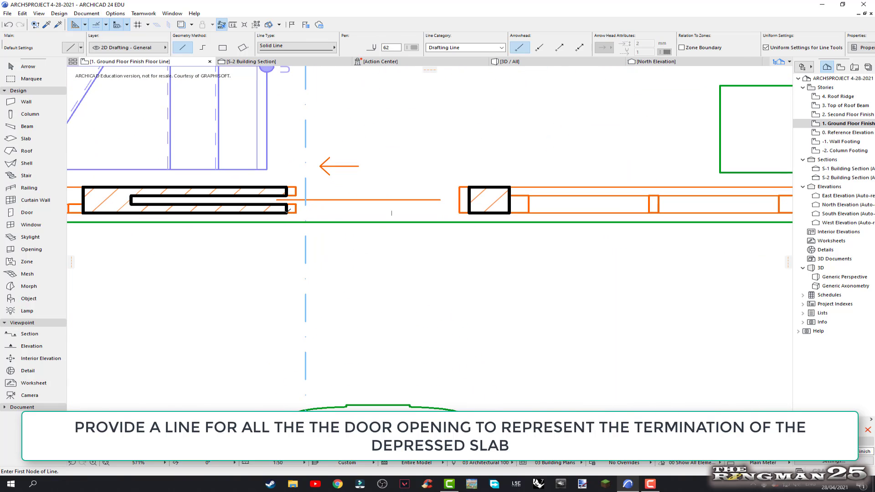
{"action": "left_click", "coordinate": [286, 212]}
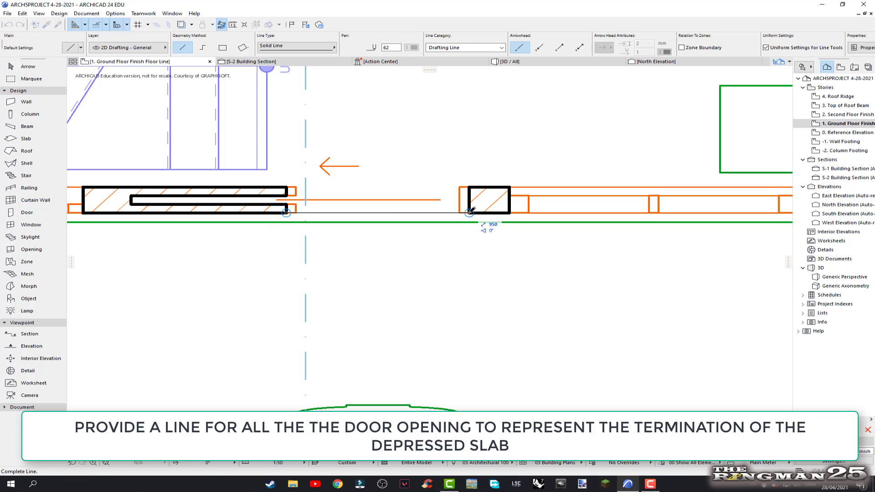
{"action": "left_click", "coordinate": [471, 211]}
{"action": "scroll", "coordinate": [427, 231], "scroll_direction": "down", "scroll_amount": 3}
{"action": "scroll", "coordinate": [427, 232], "scroll_direction": "down", "scroll_amount": 2}
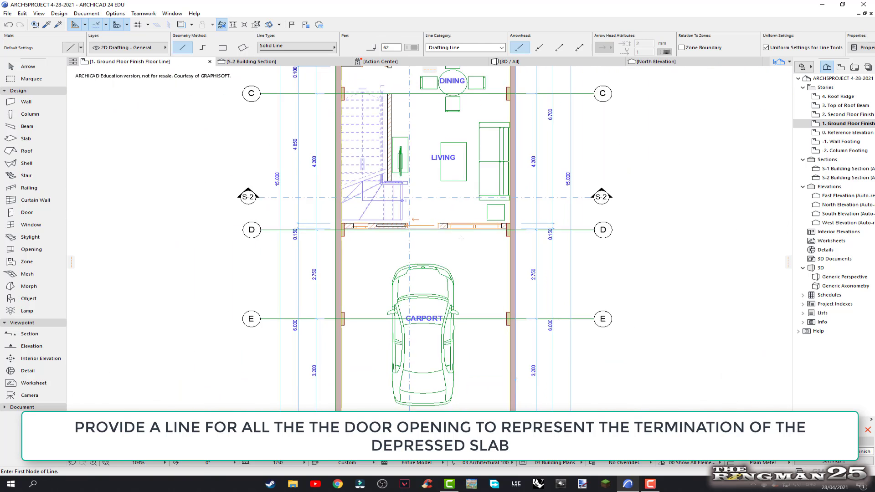
{"action": "scroll", "coordinate": [472, 308], "scroll_direction": "down", "scroll_amount": 1}
{"action": "scroll", "coordinate": [472, 308], "scroll_direction": "down", "scroll_amount": 1}
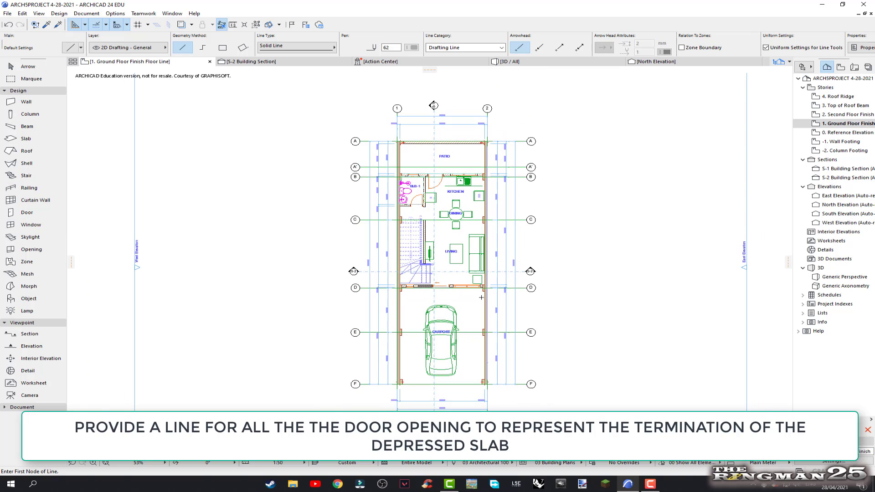
- On the Second Floor Finish plan, draw a line across the T&B-2 door opening
{"action": "left_click", "coordinate": [837, 116]}
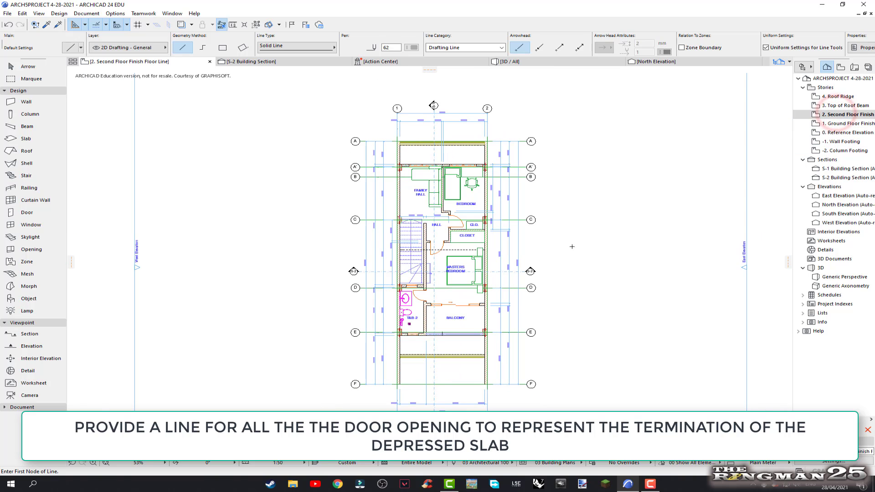
{"action": "scroll", "coordinate": [431, 311], "scroll_direction": "up", "scroll_amount": 3}
{"action": "scroll", "coordinate": [431, 310], "scroll_direction": "up", "scroll_amount": 2}
{"action": "scroll", "coordinate": [424, 292], "scroll_direction": "up", "scroll_amount": 2}
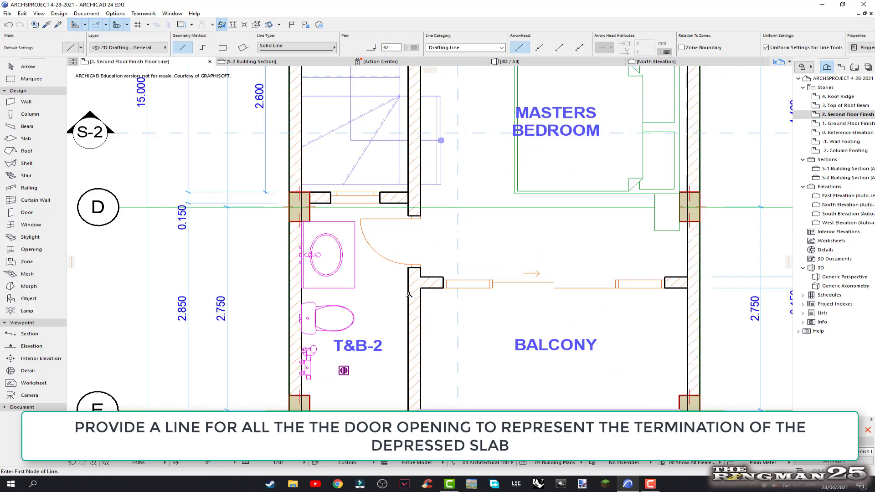
{"action": "scroll", "coordinate": [411, 228], "scroll_direction": "up", "scroll_amount": 2}
{"action": "scroll", "coordinate": [405, 184], "scroll_direction": "up", "scroll_amount": 2}
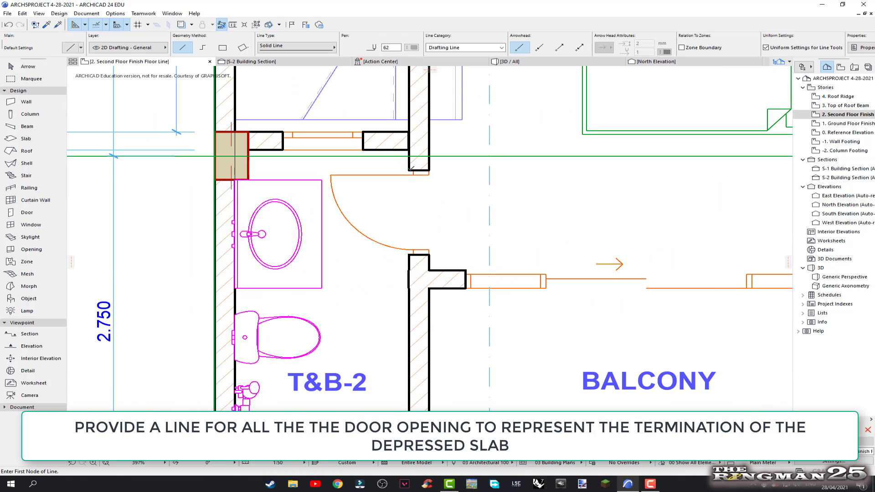
{"action": "left_click", "coordinate": [409, 171]}
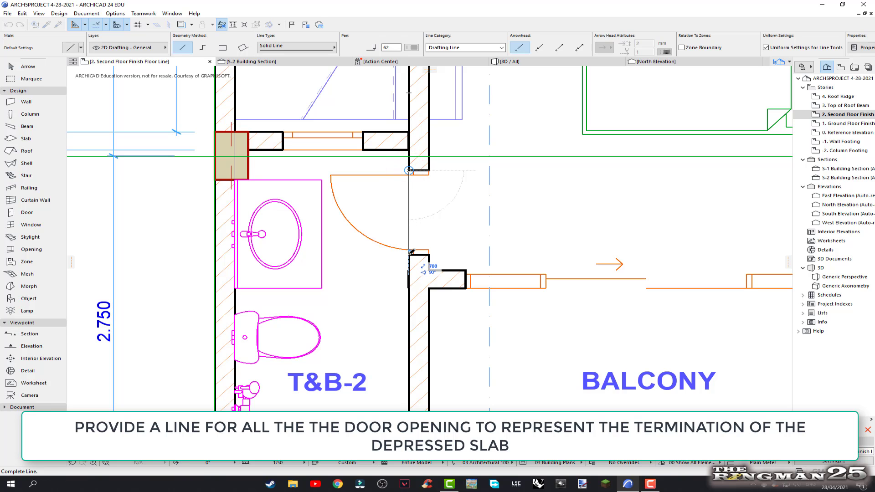
{"action": "left_click", "coordinate": [409, 252]}
{"action": "scroll", "coordinate": [432, 286], "scroll_direction": "down", "scroll_amount": 5}
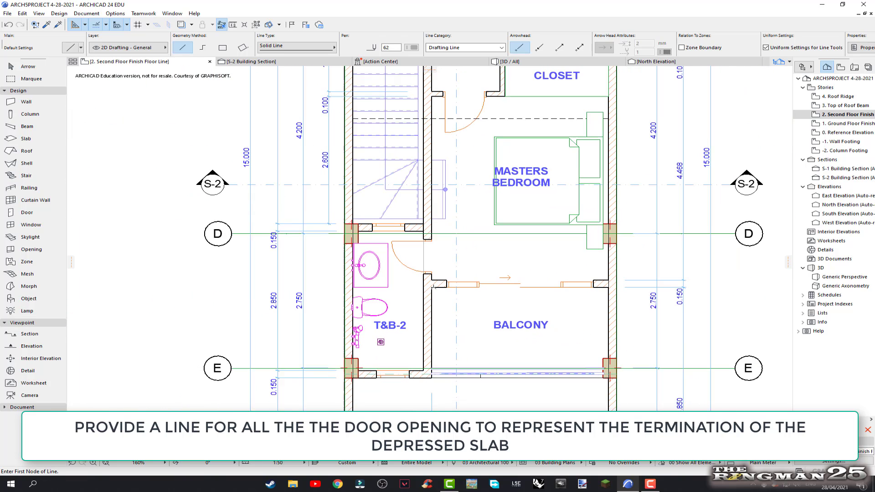
{"action": "key", "text": "Escape"}
- Draw a line across the balcony door opening between its left and right corners
{"action": "scroll", "coordinate": [461, 299], "scroll_direction": "down", "scroll_amount": 2}
{"action": "scroll", "coordinate": [460, 298], "scroll_direction": "down", "scroll_amount": 1}
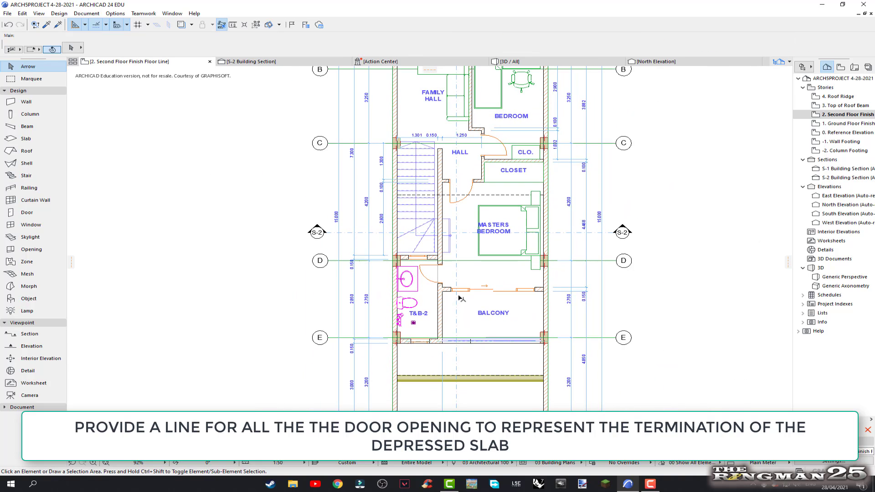
{"action": "scroll", "coordinate": [460, 299], "scroll_direction": "down", "scroll_amount": 1}
{"action": "scroll", "coordinate": [446, 302], "scroll_direction": "down", "scroll_amount": 1}
{"action": "scroll", "coordinate": [435, 306], "scroll_direction": "down", "scroll_amount": 1}
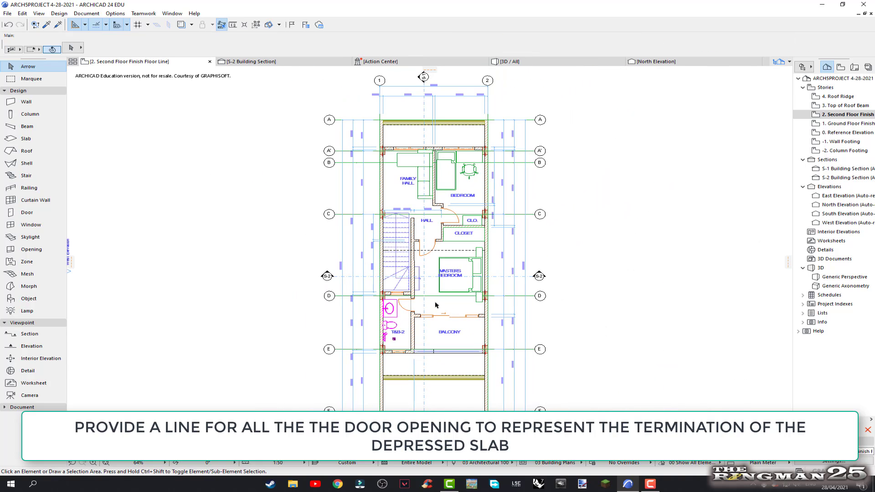
{"action": "scroll", "coordinate": [440, 301], "scroll_direction": "up", "scroll_amount": 1}
{"action": "scroll", "coordinate": [442, 293], "scroll_direction": "up", "scroll_amount": 1}
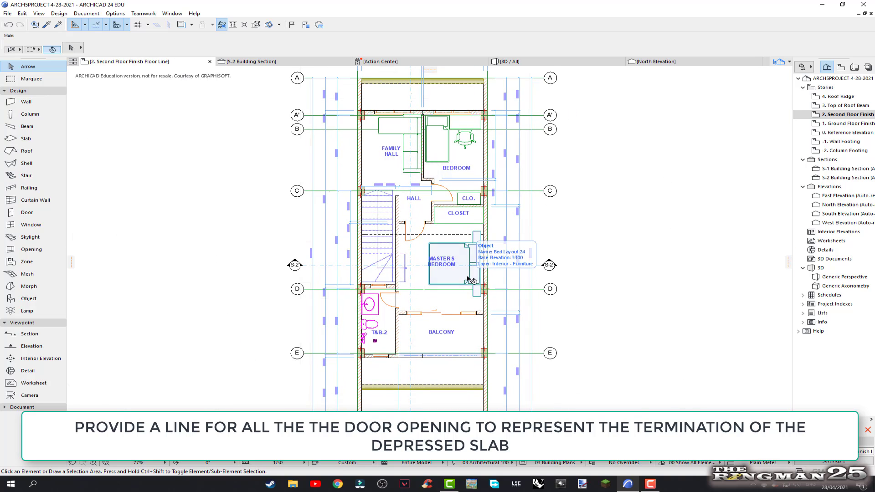
{"action": "scroll", "coordinate": [437, 300], "scroll_direction": "up", "scroll_amount": 5}
{"action": "scroll", "coordinate": [403, 327], "scroll_direction": "up", "scroll_amount": 5}
{"action": "scroll", "coordinate": [404, 326], "scroll_direction": "up", "scroll_amount": 5}
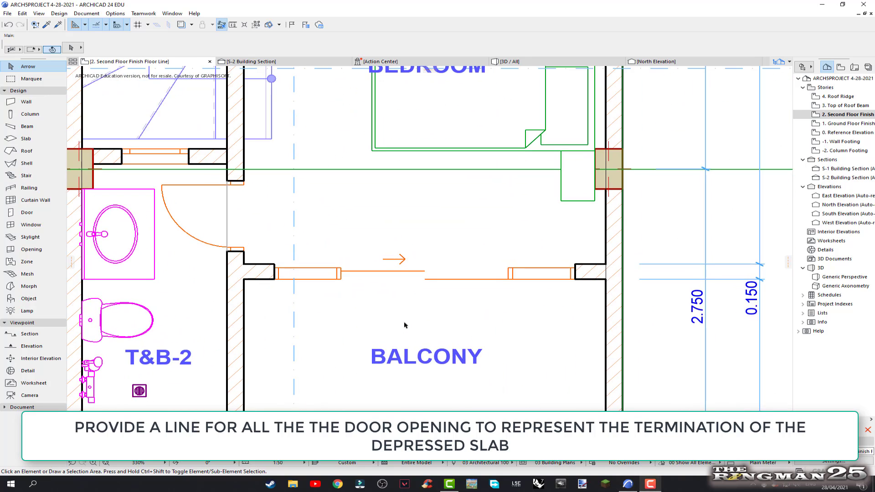
{"action": "scroll", "coordinate": [404, 326], "scroll_direction": "up", "scroll_amount": 2}
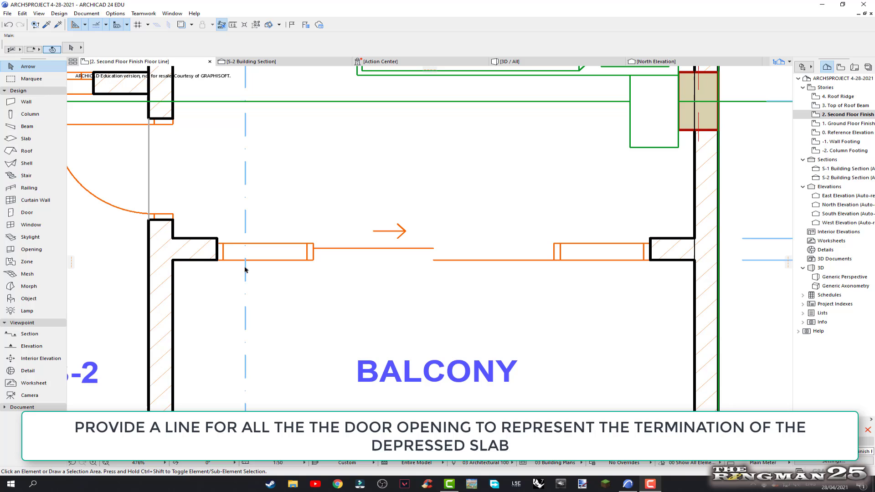
{"action": "left_click", "coordinate": [86, 13]}
{"action": "mouse_move", "coordinate": [110, 24]}
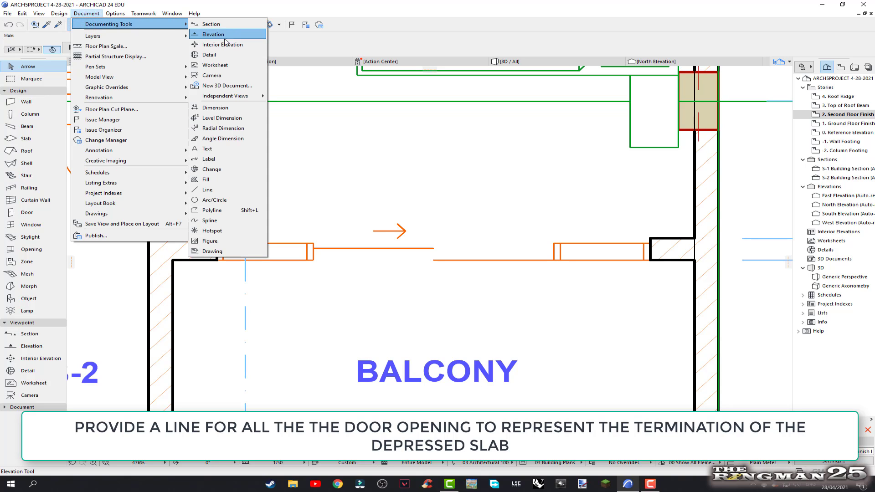
{"action": "left_click", "coordinate": [216, 190]}
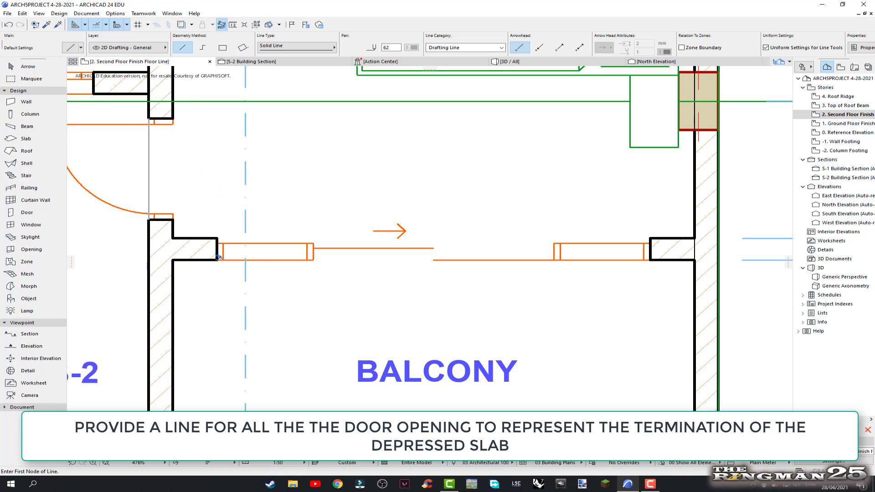
{"action": "left_click", "coordinate": [217, 259]}
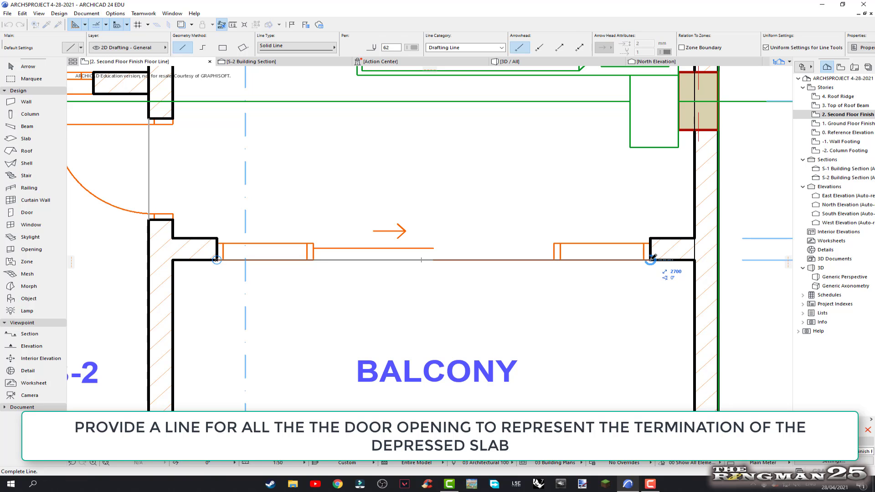
{"action": "left_click", "coordinate": [652, 259]}
{"action": "scroll", "coordinate": [367, 278], "scroll_direction": "down", "scroll_amount": 1}
{"action": "scroll", "coordinate": [368, 279], "scroll_direction": "down", "scroll_amount": 2}
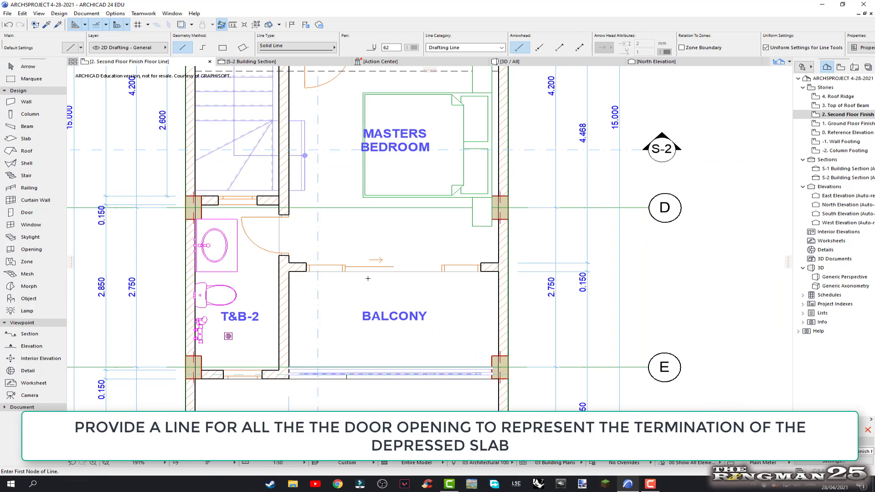
{"action": "scroll", "coordinate": [371, 284], "scroll_direction": "down", "scroll_amount": 1}
{"action": "scroll", "coordinate": [371, 283], "scroll_direction": "down", "scroll_amount": 1}
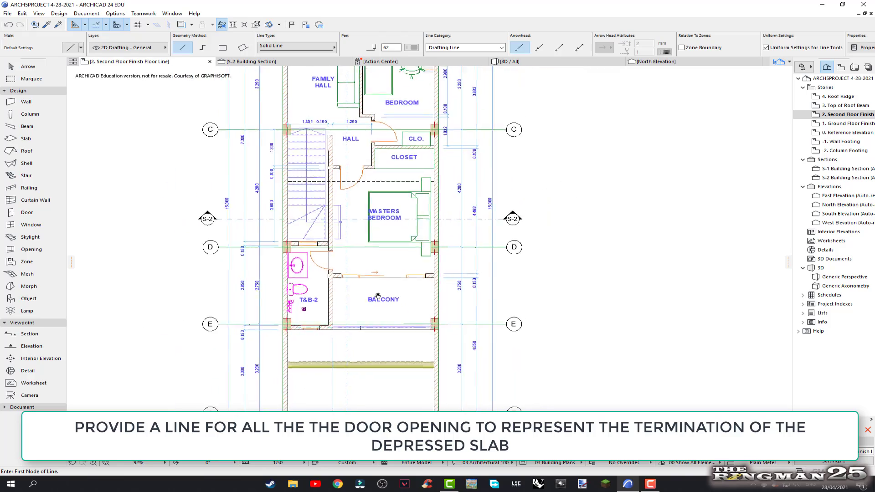
{"action": "scroll", "coordinate": [383, 301], "scroll_direction": "down", "scroll_amount": 1}
{"action": "scroll", "coordinate": [395, 316], "scroll_direction": "down", "scroll_amount": 1}
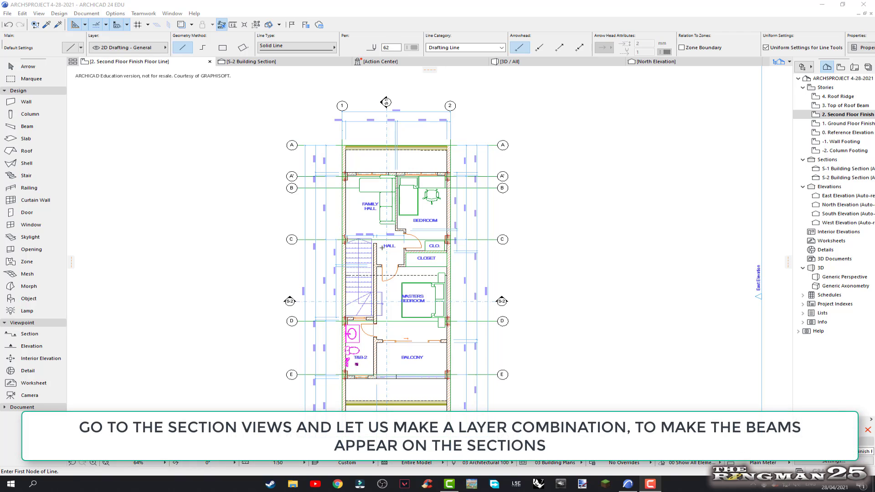
- Open S-1 Building Section from the Navigator and zoom to fit the section
{"action": "scroll", "coordinate": [404, 294], "scroll_direction": "up", "scroll_amount": 1}
{"action": "scroll", "coordinate": [403, 294], "scroll_direction": "up", "scroll_amount": 1}
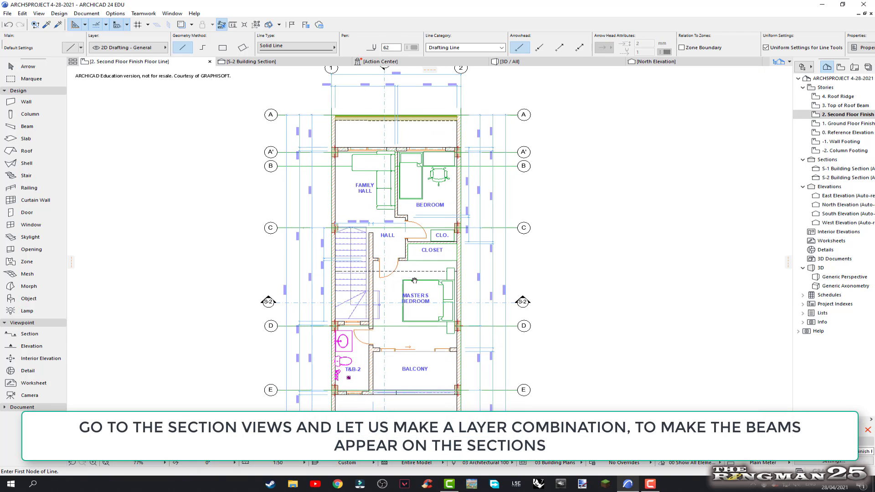
{"action": "scroll", "coordinate": [456, 274], "scroll_direction": "up", "scroll_amount": 1}
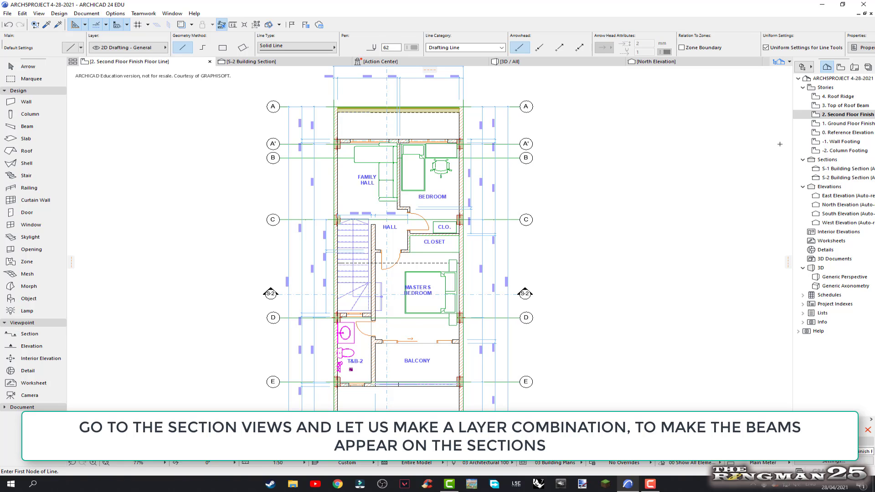
{"action": "double_click", "coordinate": [849, 169]}
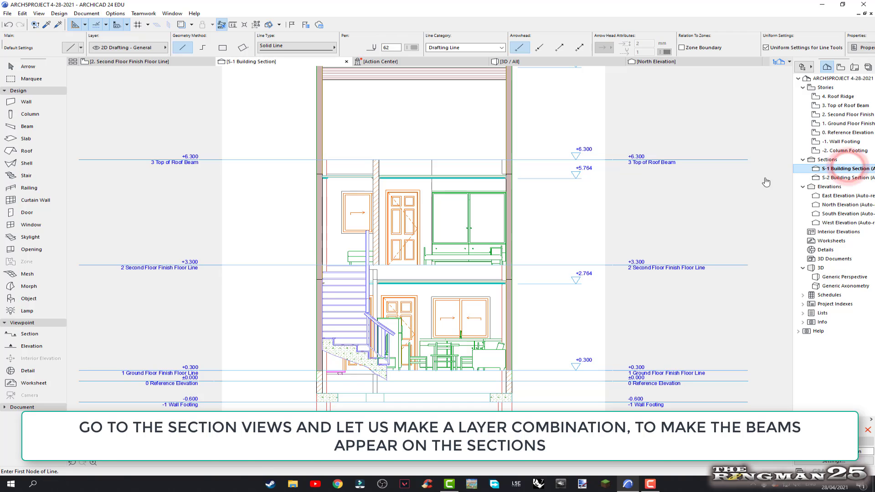
{"action": "scroll", "coordinate": [382, 245], "scroll_direction": "up", "scroll_amount": 3}
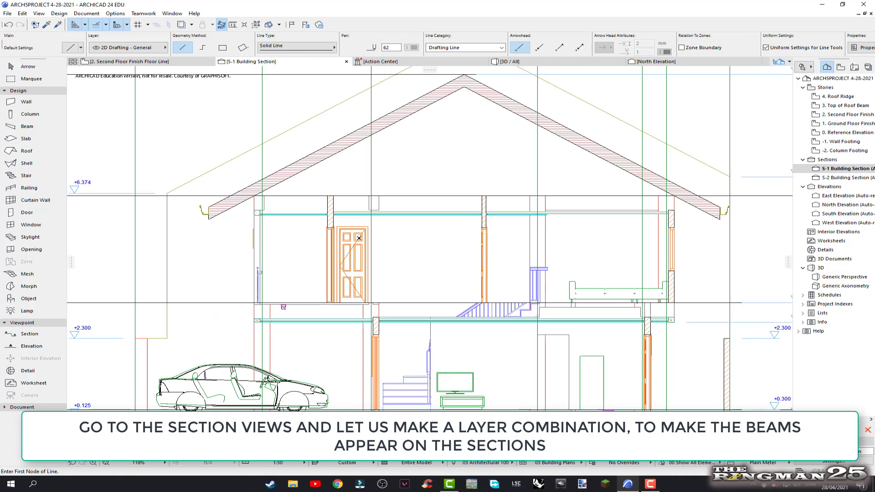
{"action": "scroll", "coordinate": [467, 253], "scroll_direction": "down", "scroll_amount": 2}
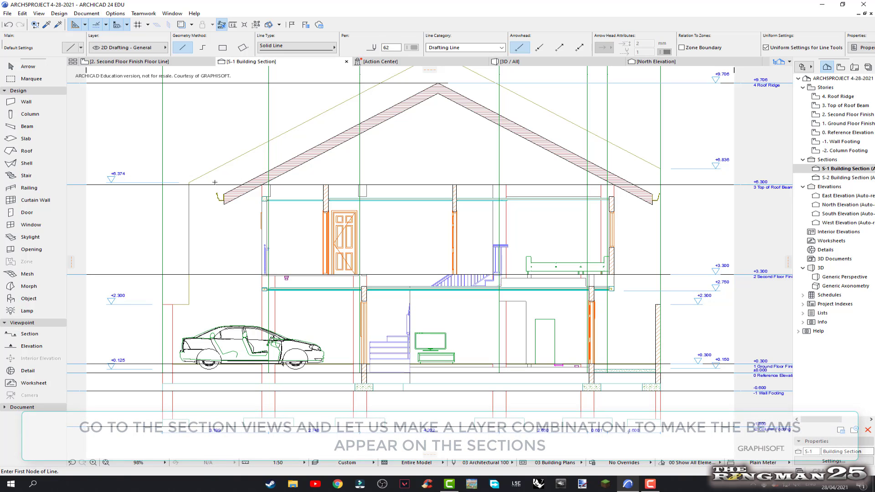
- In Layer Settings, create a new layer combination named Section View - 1
{"action": "left_click", "coordinate": [94, 15]}
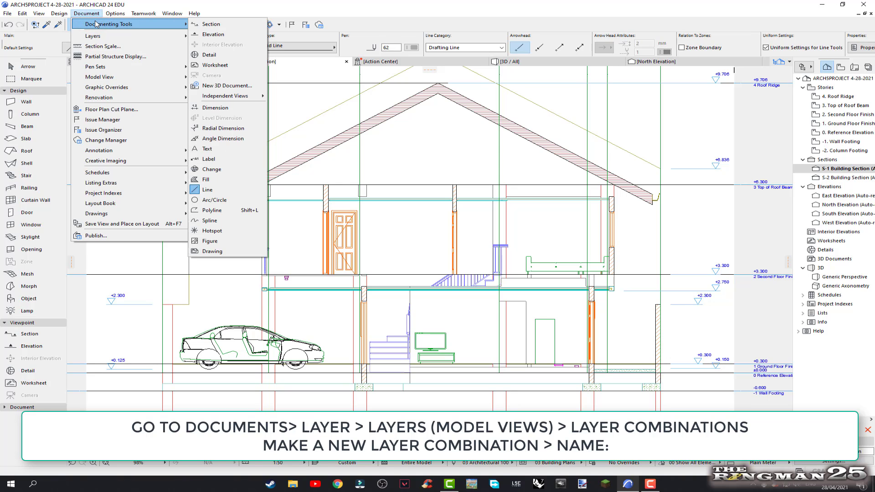
{"action": "mouse_move", "coordinate": [93, 35]}
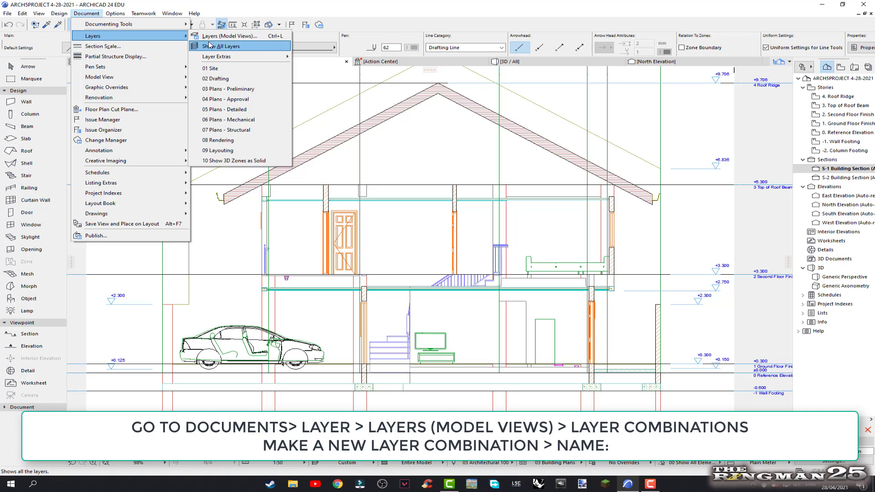
{"action": "left_click", "coordinate": [222, 36]}
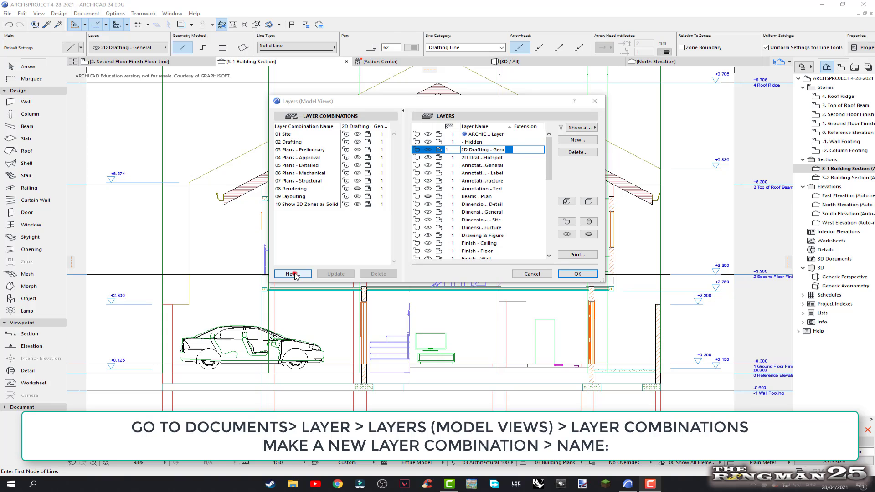
{"action": "left_click", "coordinate": [294, 275]}
{"action": "left_click", "coordinate": [385, 170]}
{"action": "type", "text": "Secti"}
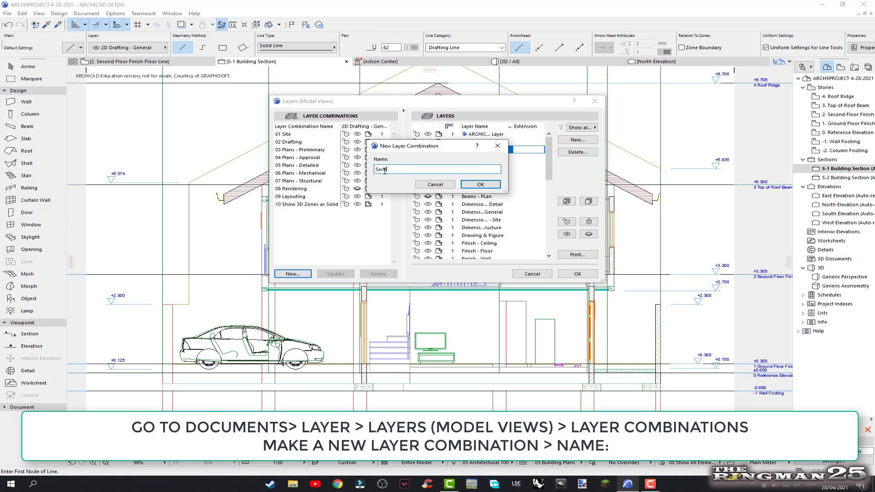
{"action": "type", "text": "on View"}
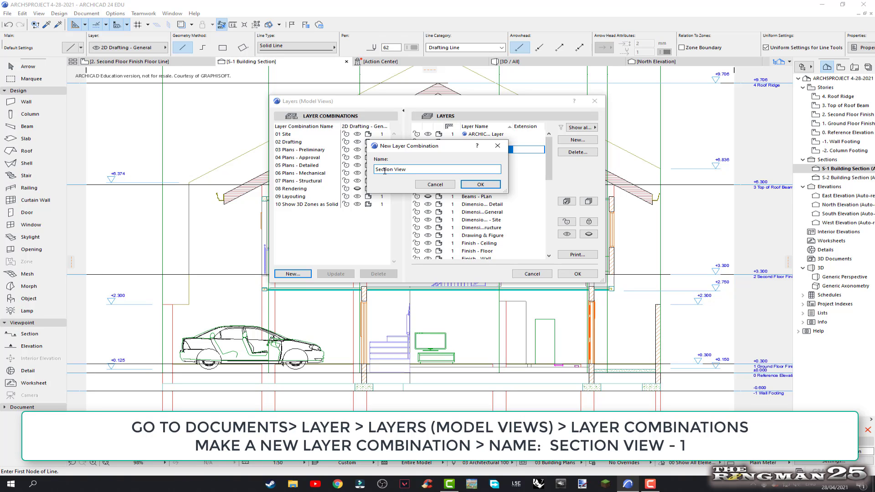
{"action": "type", "text": " - 1"}
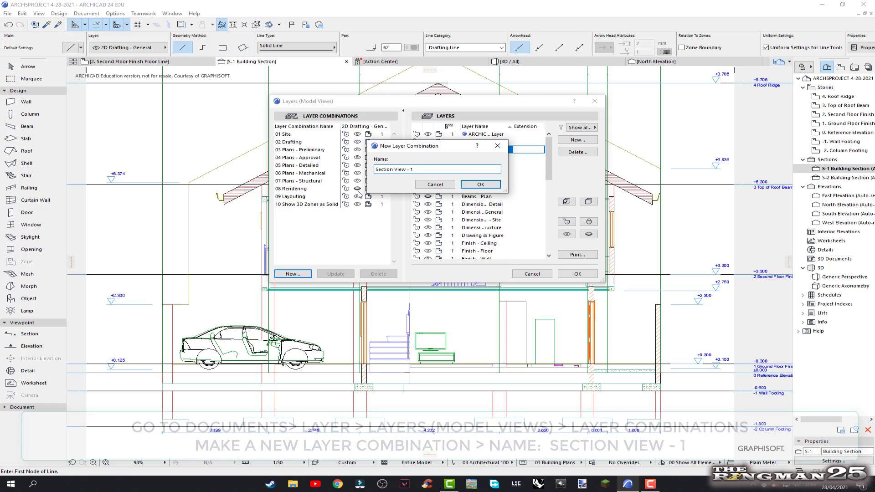
{"action": "left_click", "coordinate": [476, 185]}
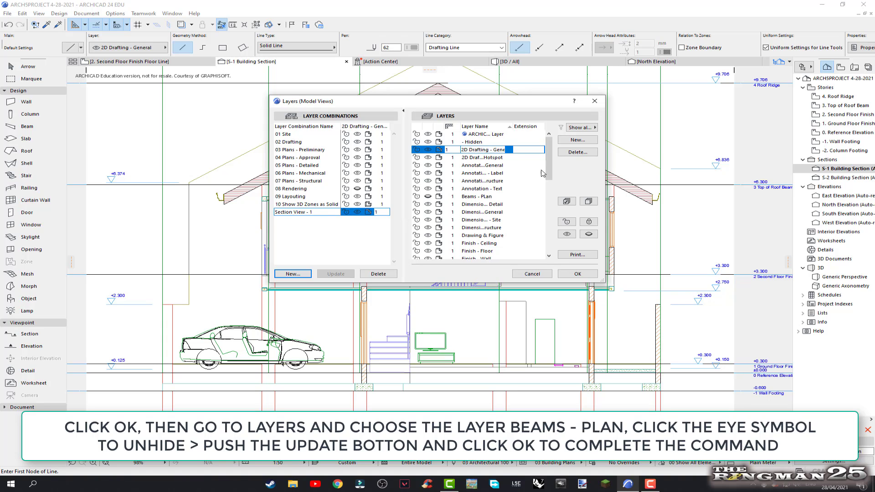
- Make the Beams - Plan layer visible and update Section View - 1
{"action": "left_click_drag", "start_coordinate": [551, 161], "coordinate": [551, 169]}
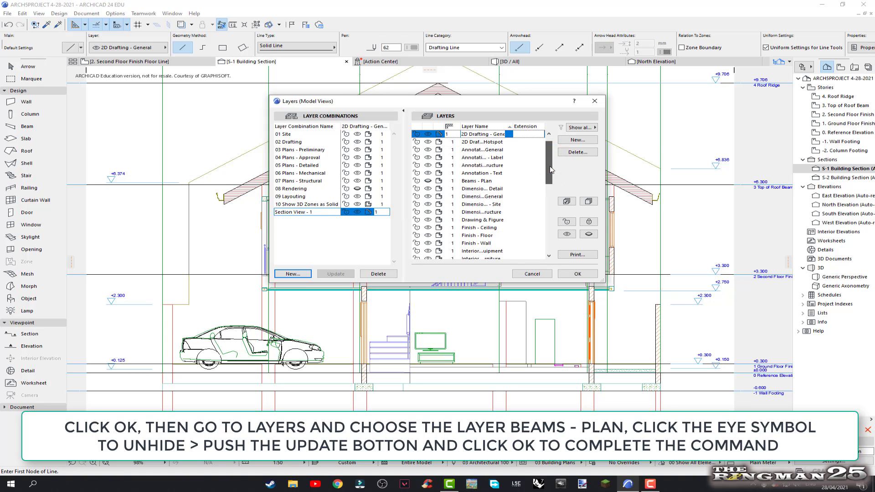
{"action": "left_click", "coordinate": [470, 182]}
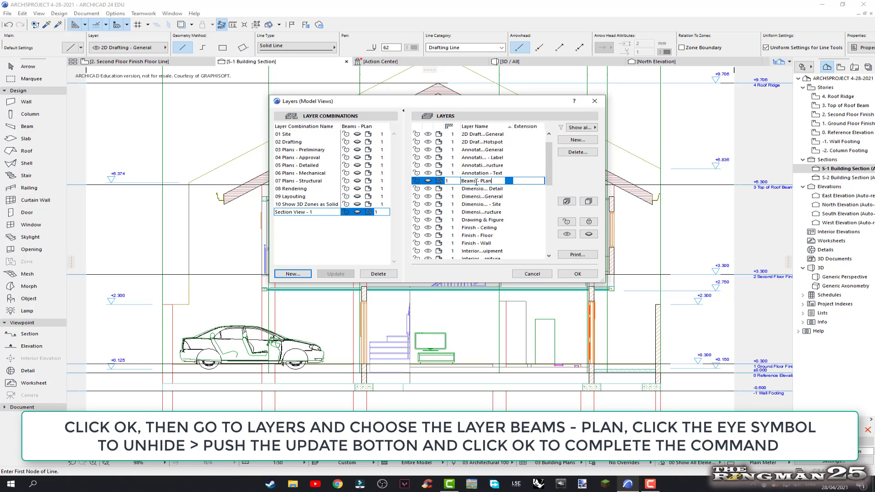
{"action": "left_click", "coordinate": [429, 182]}
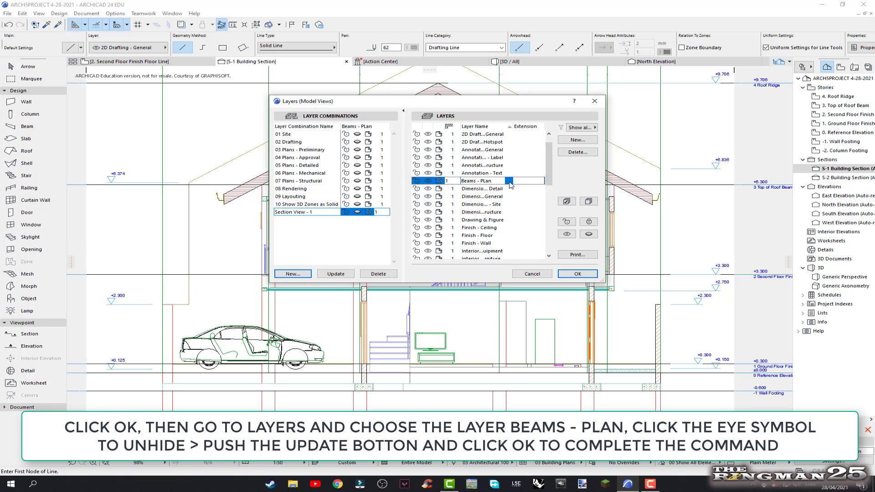
{"action": "left_click", "coordinate": [343, 274]}
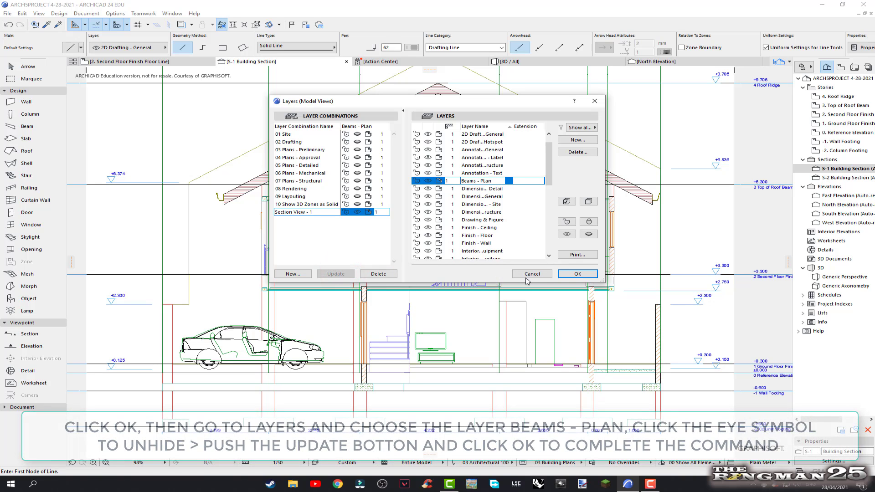
- Apply the layer settings and check that beams now show in S-1
{"action": "left_click", "coordinate": [571, 274]}
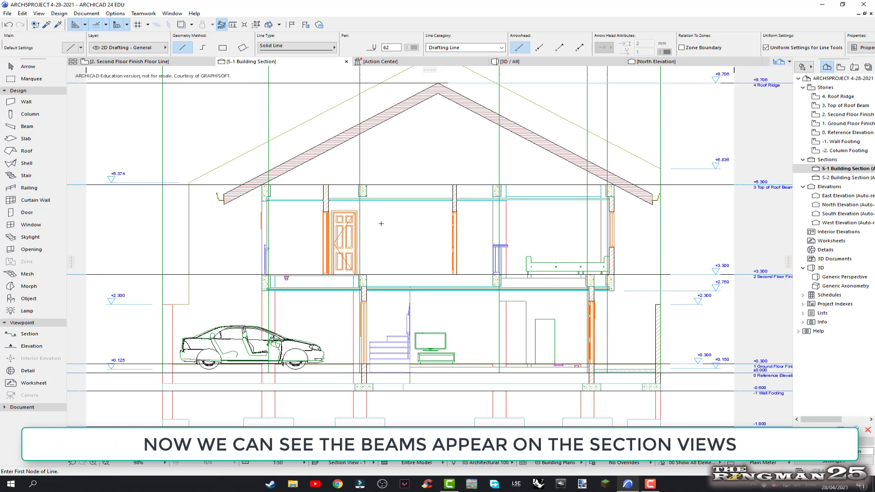
{"action": "scroll", "coordinate": [285, 214], "scroll_direction": "up", "scroll_amount": 3}
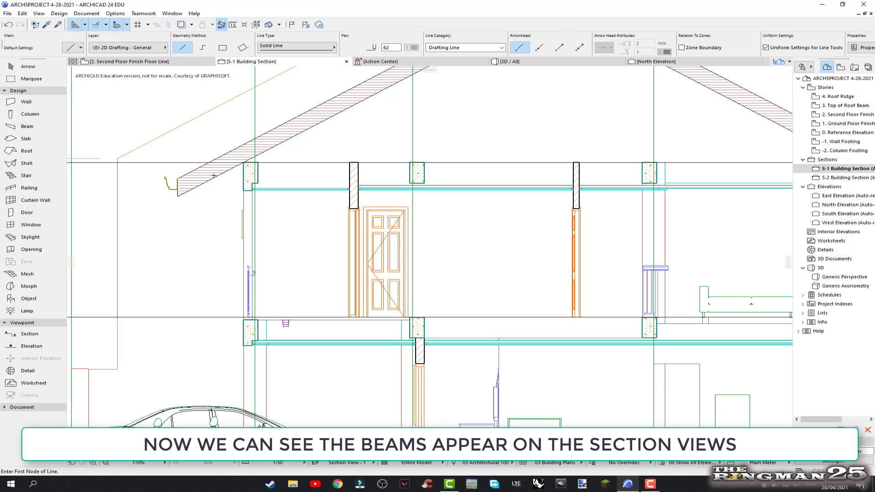
{"action": "scroll", "coordinate": [435, 212], "scroll_direction": "down", "scroll_amount": 3}
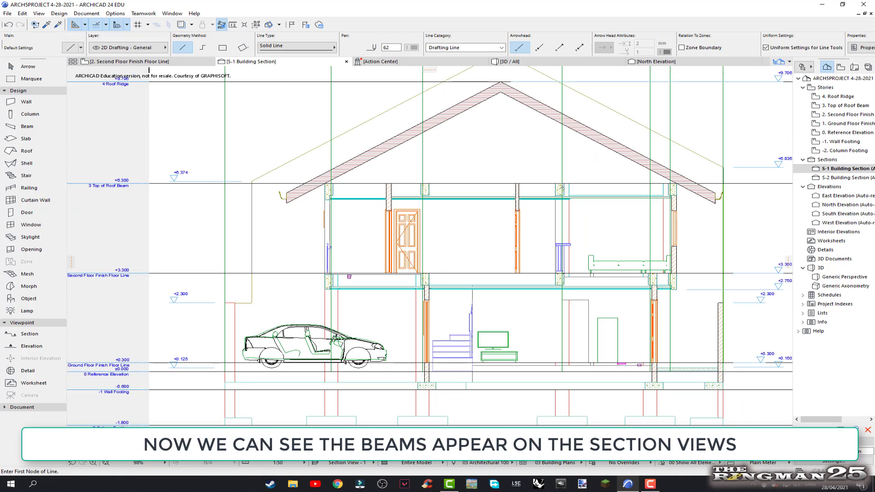
{"action": "scroll", "coordinate": [673, 277], "scroll_direction": "up", "scroll_amount": 3}
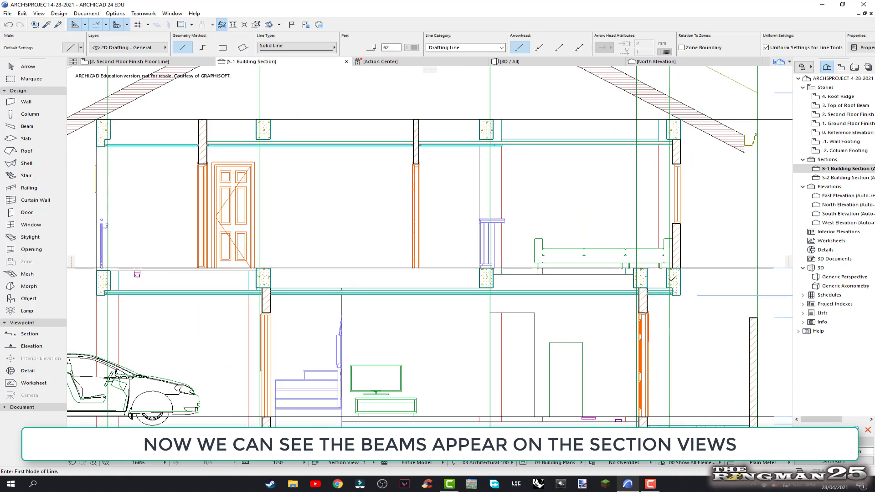
{"action": "scroll", "coordinate": [229, 287], "scroll_direction": "down", "scroll_amount": 3}
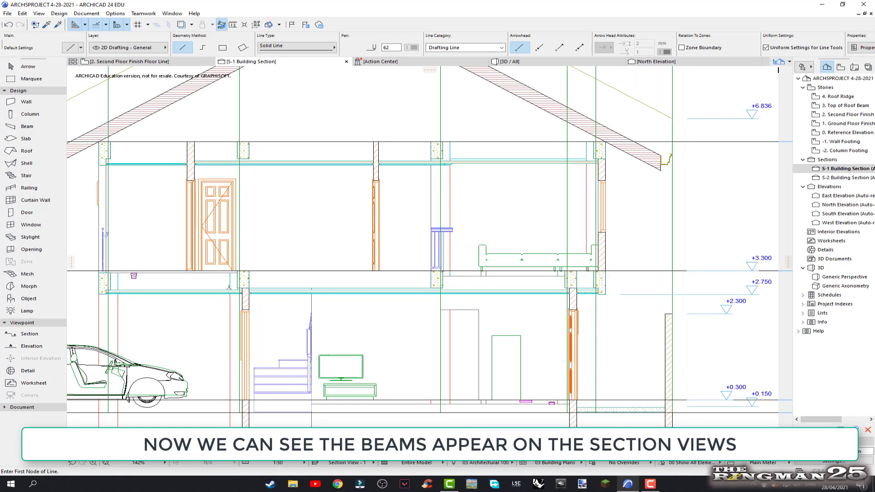
{"action": "scroll", "coordinate": [265, 283], "scroll_direction": "up", "scroll_amount": 2}
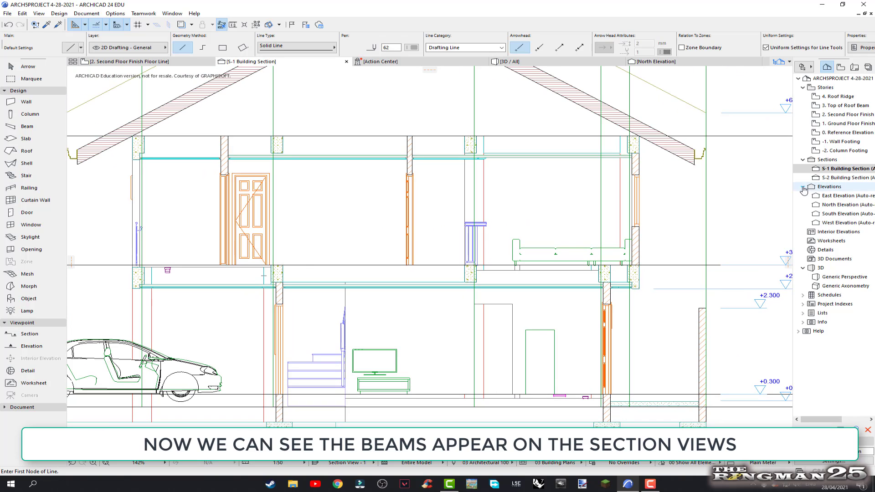
- Open S-2 Building Section from the Navigator and zoom around it
{"action": "left_click", "coordinate": [840, 178]}
{"action": "double_click", "coordinate": [839, 179]}
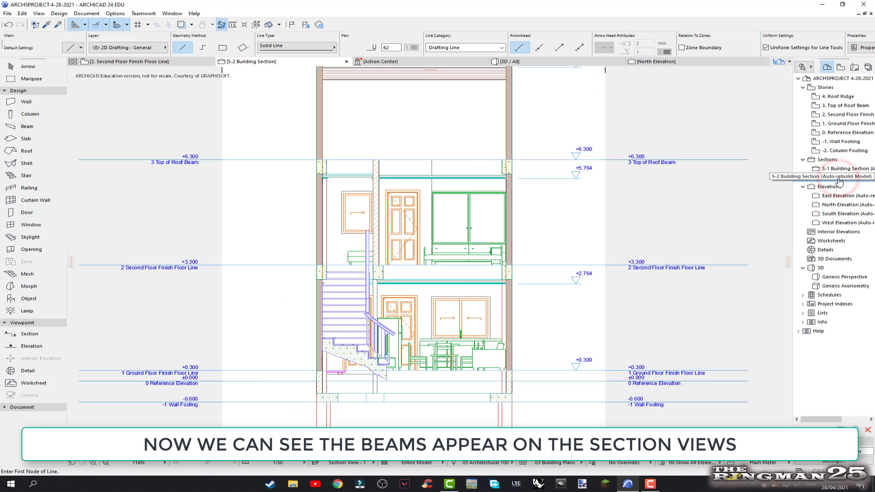
{"action": "scroll", "coordinate": [337, 177], "scroll_direction": "up", "scroll_amount": 2}
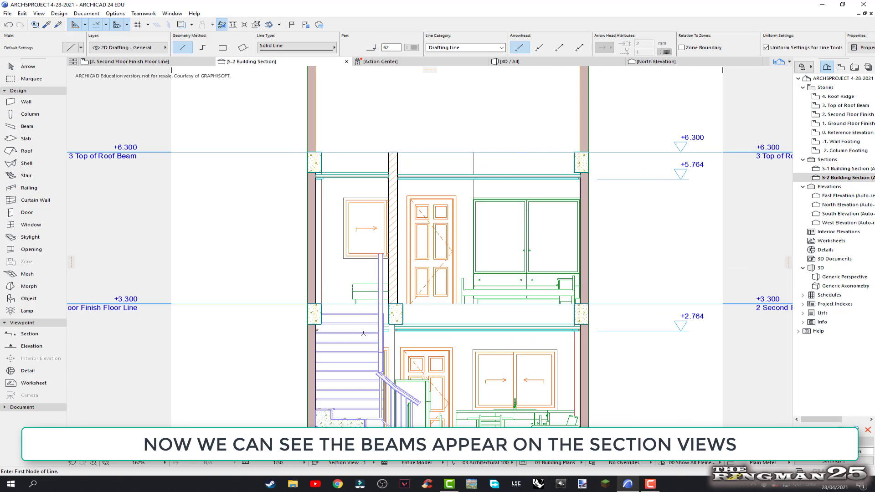
{"action": "scroll", "coordinate": [445, 291], "scroll_direction": "down", "scroll_amount": 1}
{"action": "scroll", "coordinate": [445, 294], "scroll_direction": "down", "scroll_amount": 1}
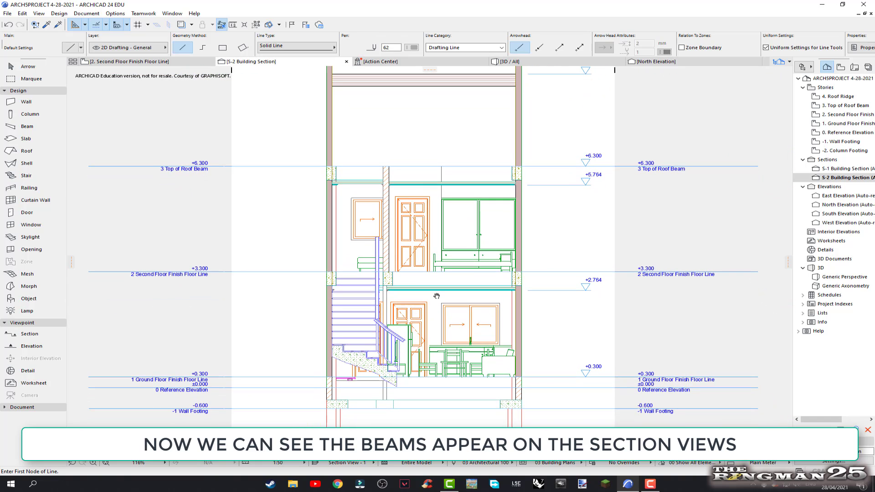
{"action": "scroll", "coordinate": [446, 305], "scroll_direction": "up", "scroll_amount": 1}
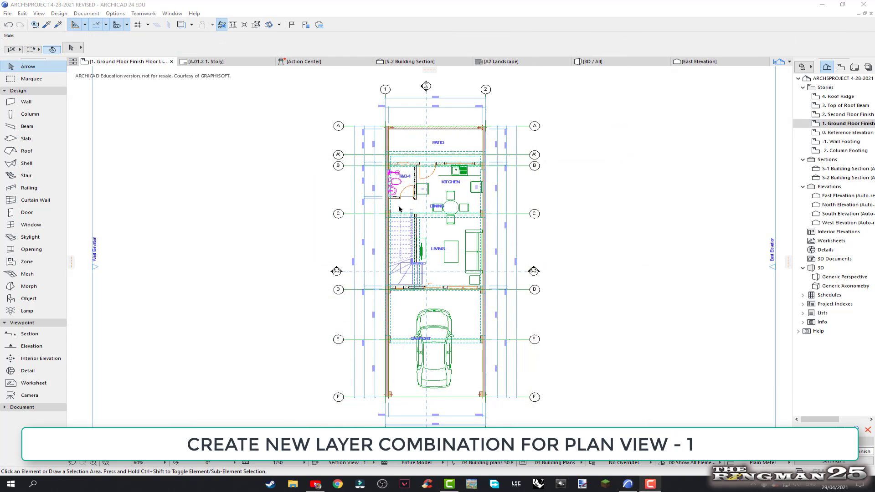
- In Layer Settings, create a new layer combination named Plan View - 1
{"action": "left_click", "coordinate": [91, 15]}
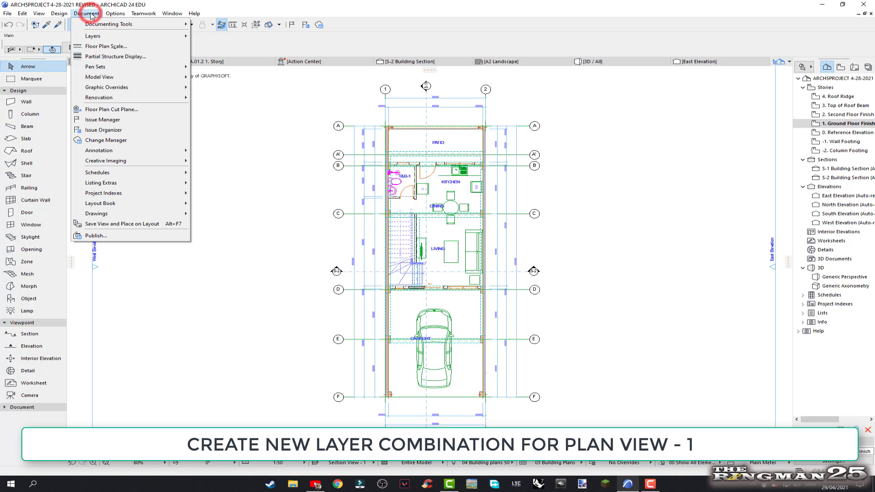
{"action": "mouse_move", "coordinate": [130, 35]}
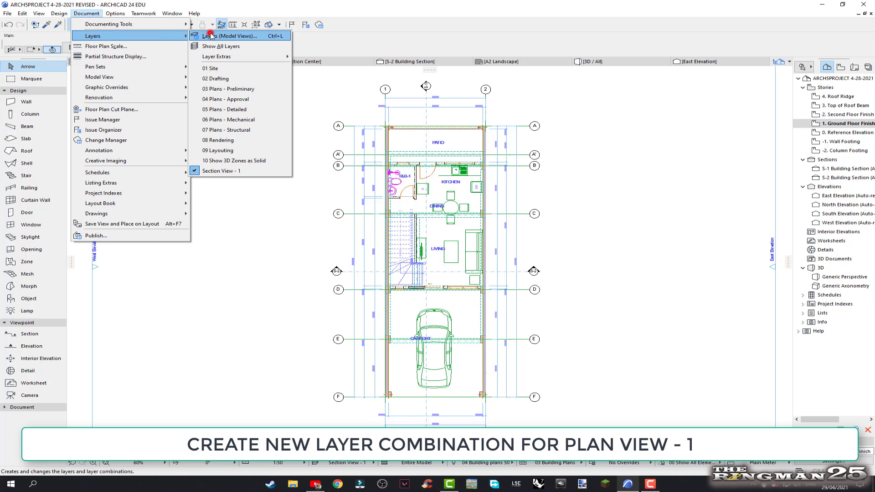
{"action": "left_click", "coordinate": [211, 36]}
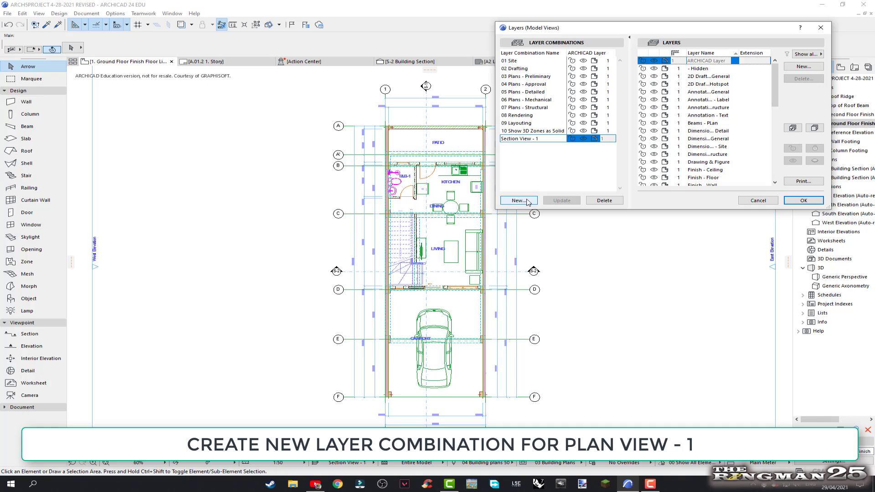
{"action": "left_click", "coordinate": [527, 200]}
{"action": "type", "text": "Plan View - 1"}
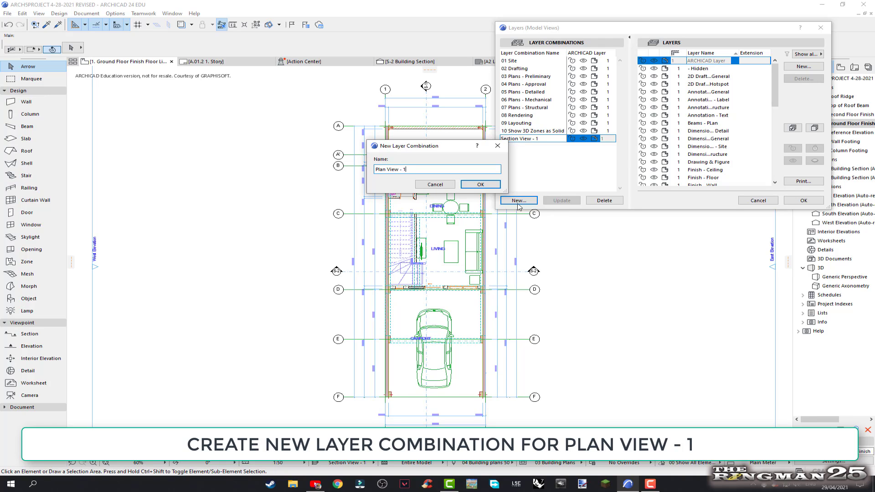
{"action": "left_click", "coordinate": [479, 185]}
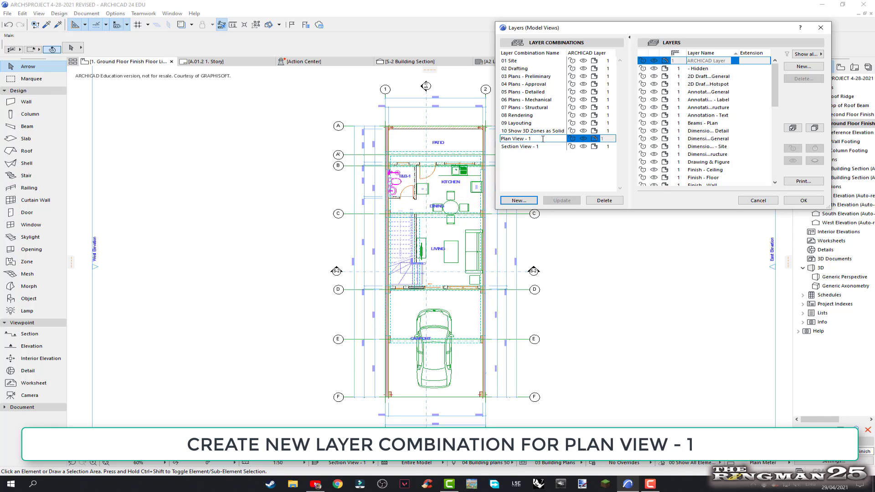
- Hide the Beams - Plan layer, update Plan View - 1 and apply it
{"action": "left_click", "coordinate": [699, 124]}
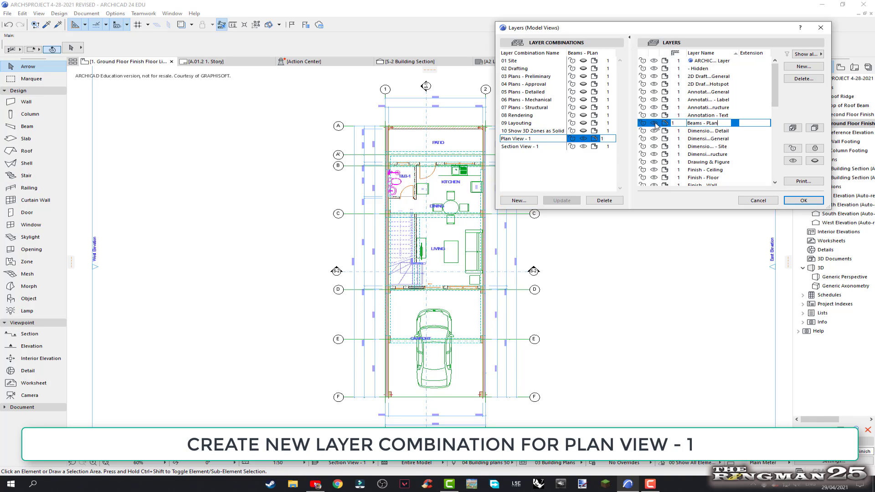
{"action": "left_click", "coordinate": [655, 123]}
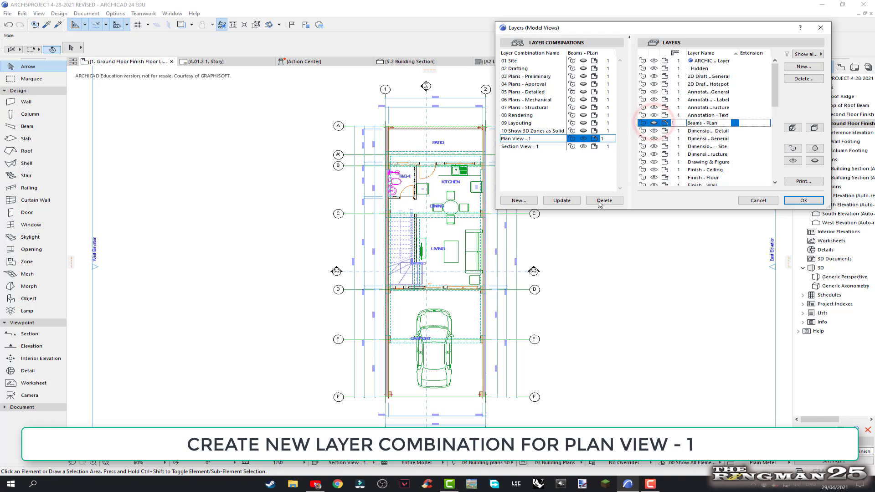
{"action": "left_click", "coordinate": [570, 201]}
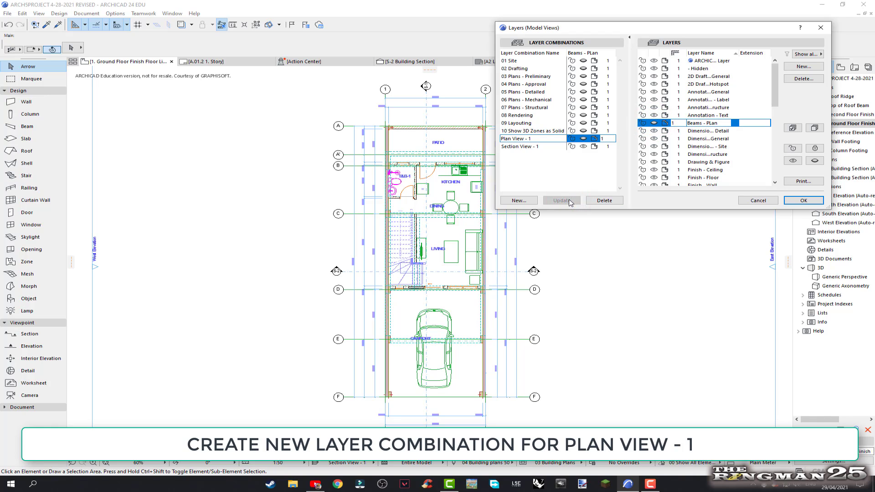
{"action": "left_click", "coordinate": [802, 200]}
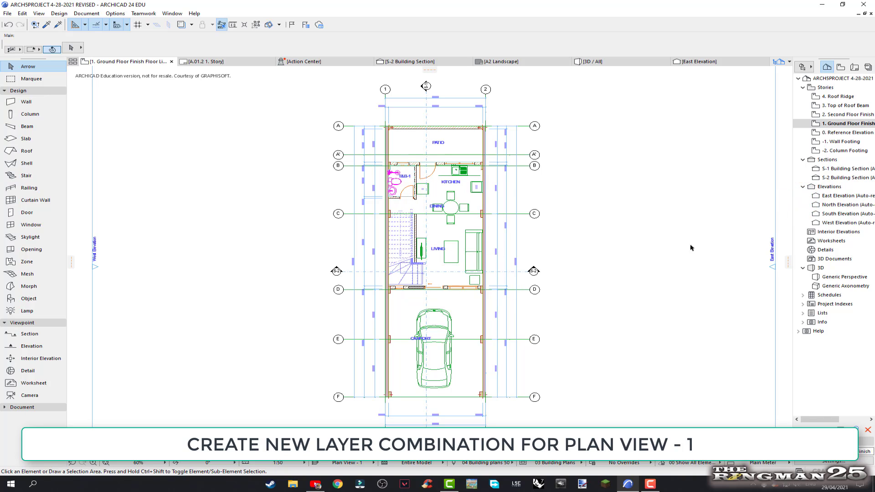
- Open the Second Floor Finish plan, then switch the Navigator through View Map to the Layout Book
{"action": "double_click", "coordinate": [841, 114]}
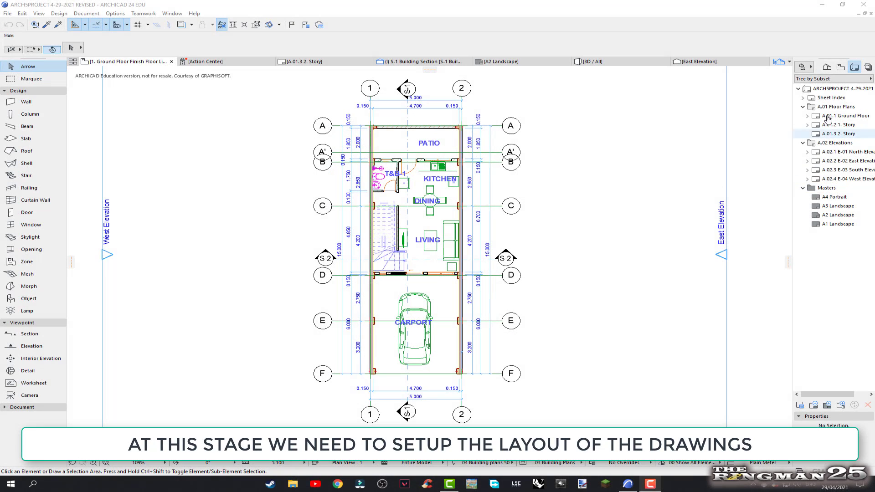
{"action": "left_click", "coordinate": [827, 67]}
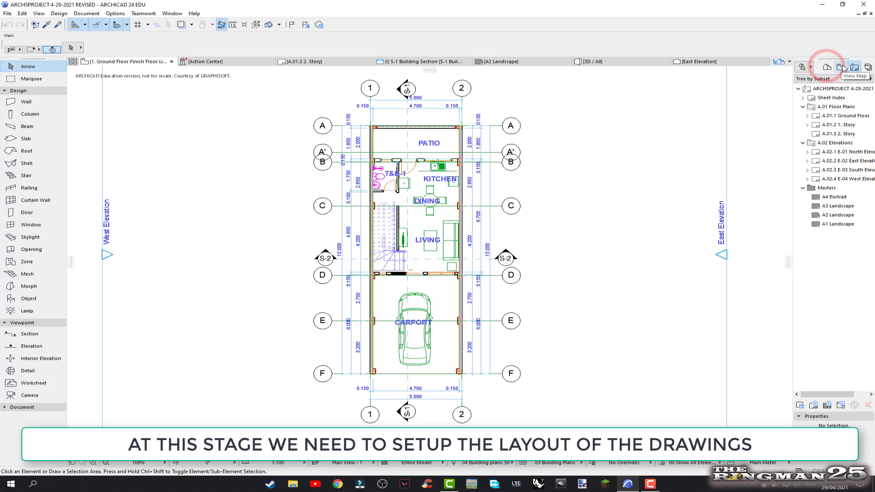
{"action": "left_click", "coordinate": [843, 69]}
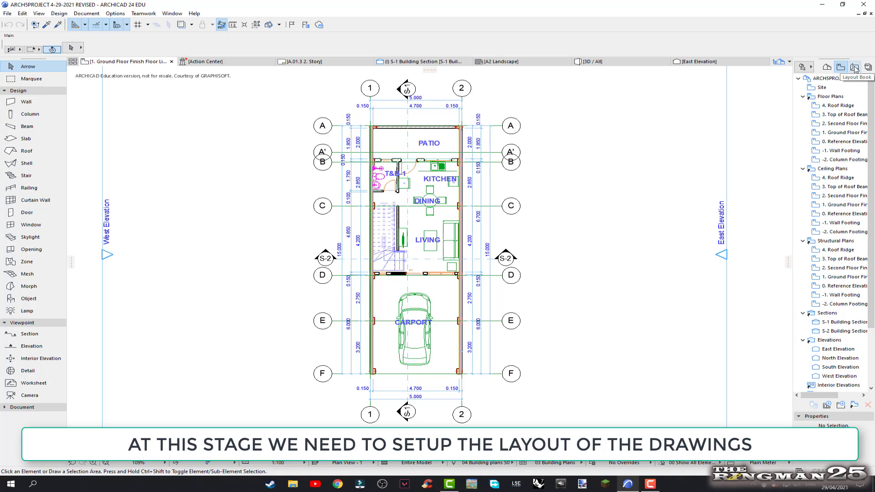
{"action": "left_click", "coordinate": [855, 68]}
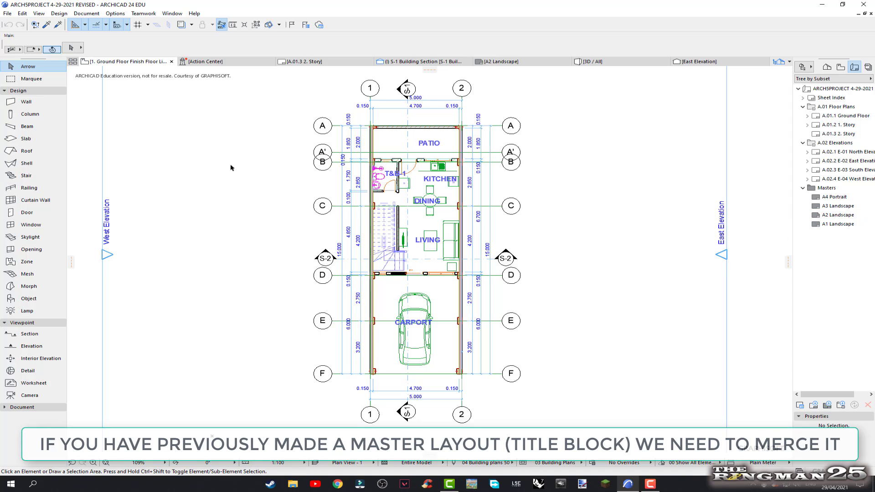
- Use Merge from File to merge the Layout Book from the TITLEBLOCK project
{"action": "left_click", "coordinate": [8, 14]}
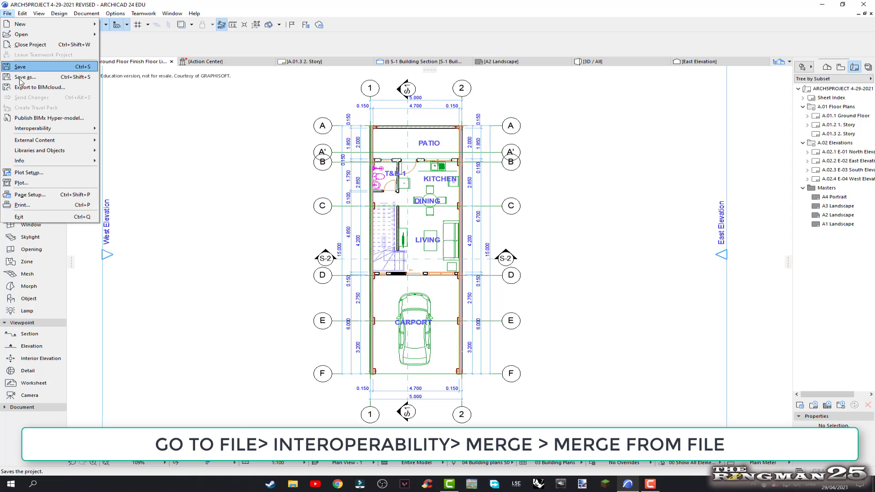
{"action": "mouse_move", "coordinate": [33, 128]}
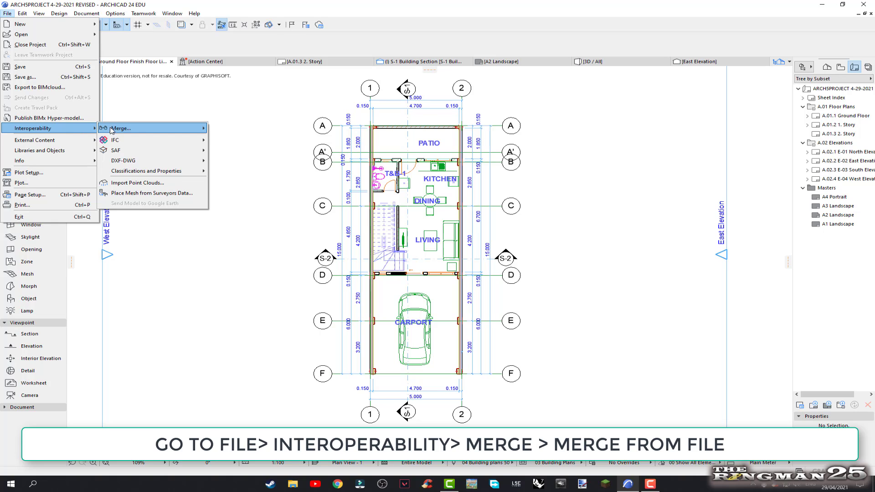
{"action": "mouse_move", "coordinate": [121, 128]}
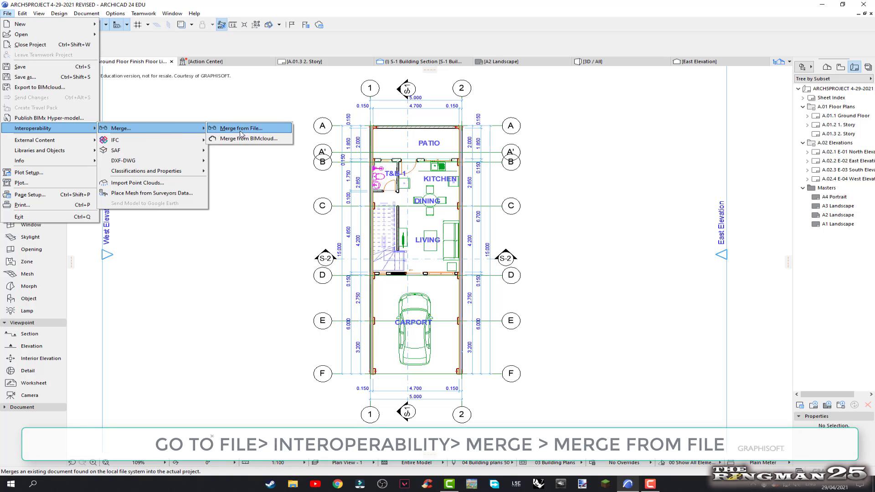
{"action": "left_click", "coordinate": [254, 129]}
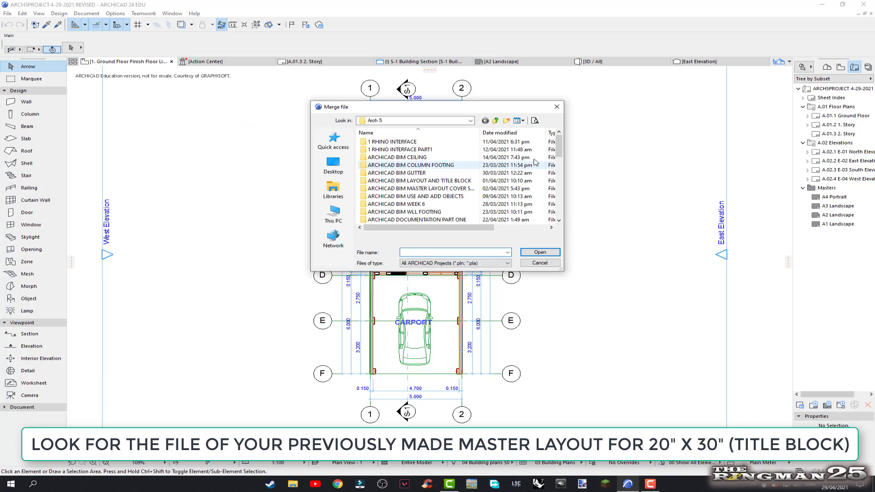
{"action": "left_click_drag", "start_coordinate": [561, 152], "coordinate": [564, 168]}
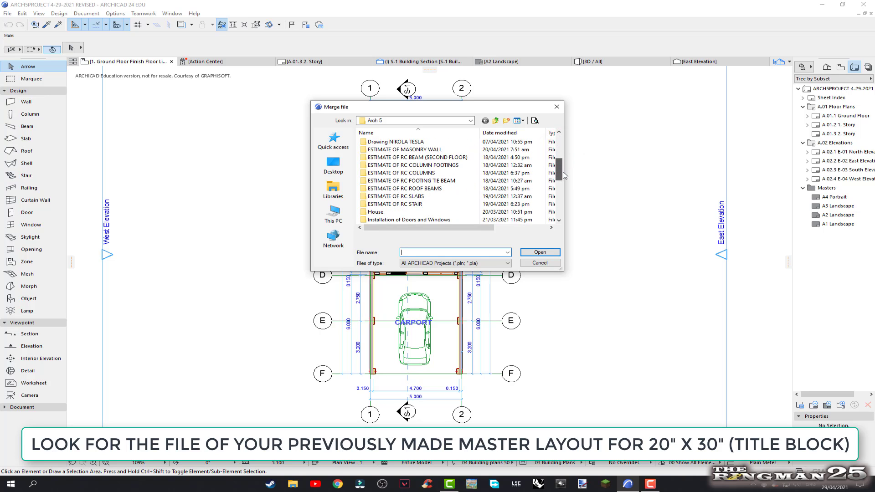
{"action": "left_click_drag", "start_coordinate": [564, 168], "coordinate": [565, 199]}
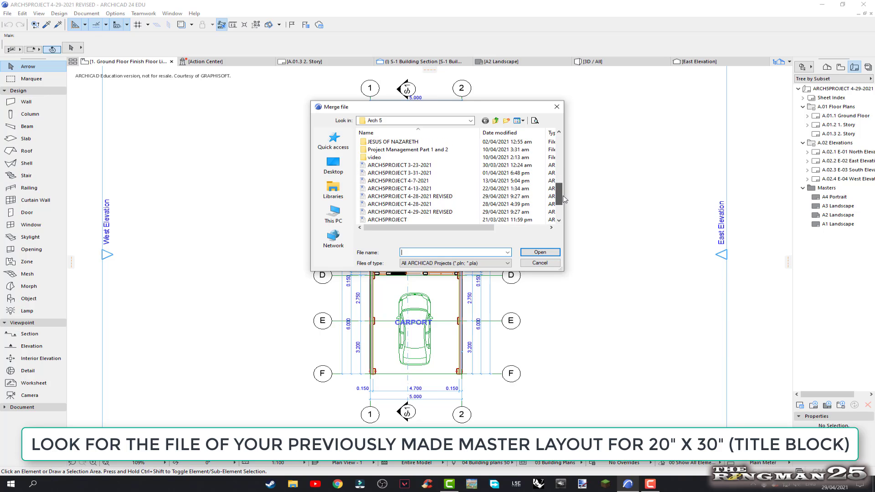
{"action": "left_click_drag", "start_coordinate": [565, 198], "coordinate": [564, 208]}
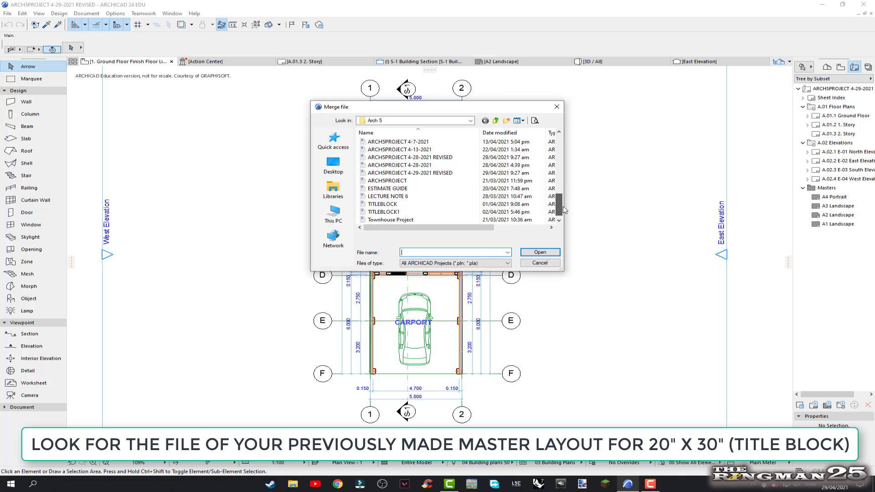
{"action": "left_click", "coordinate": [392, 205]}
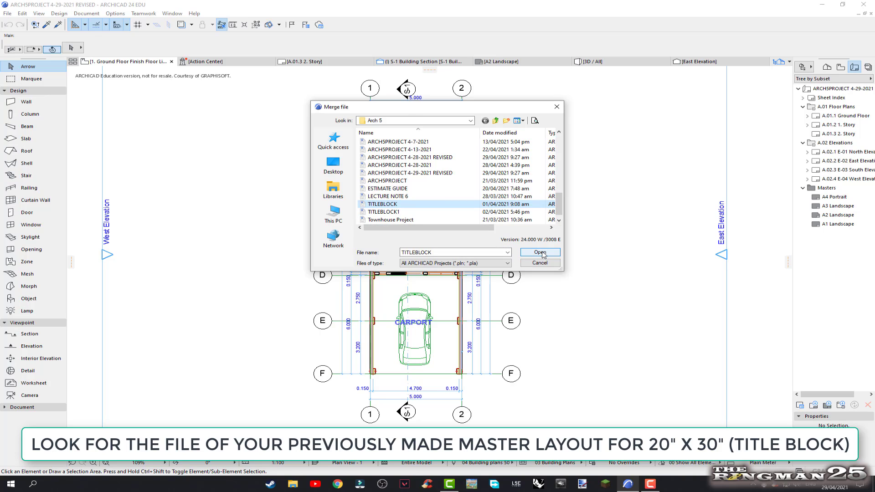
{"action": "left_click", "coordinate": [541, 253]}
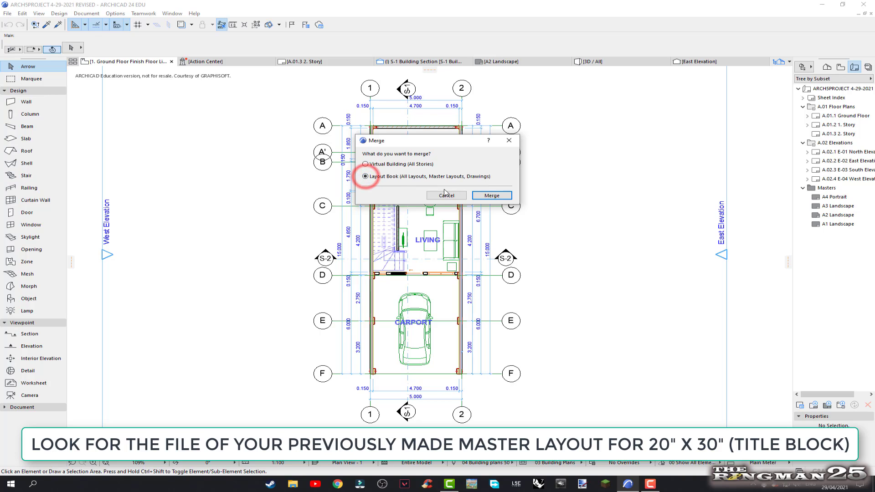
{"action": "left_click", "coordinate": [486, 196]}
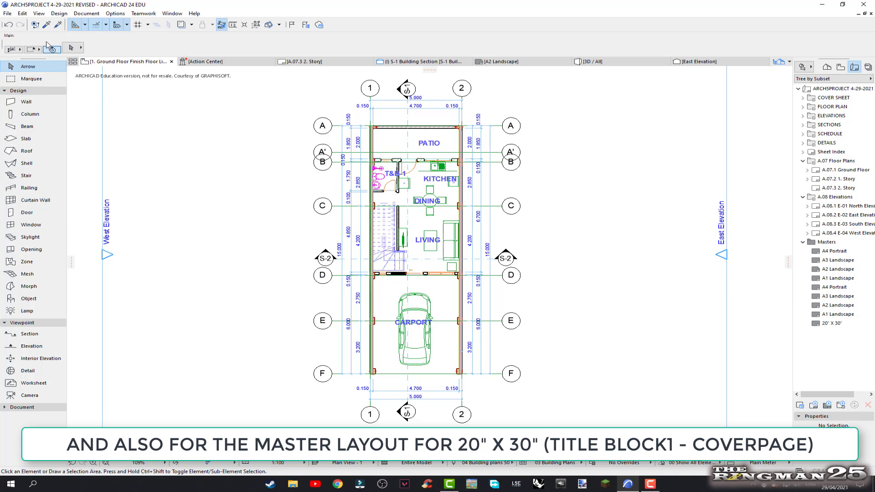
- Use Merge from File to merge only the Layout Book from the TITLEBLOCK1 project
{"action": "left_click", "coordinate": [9, 15]}
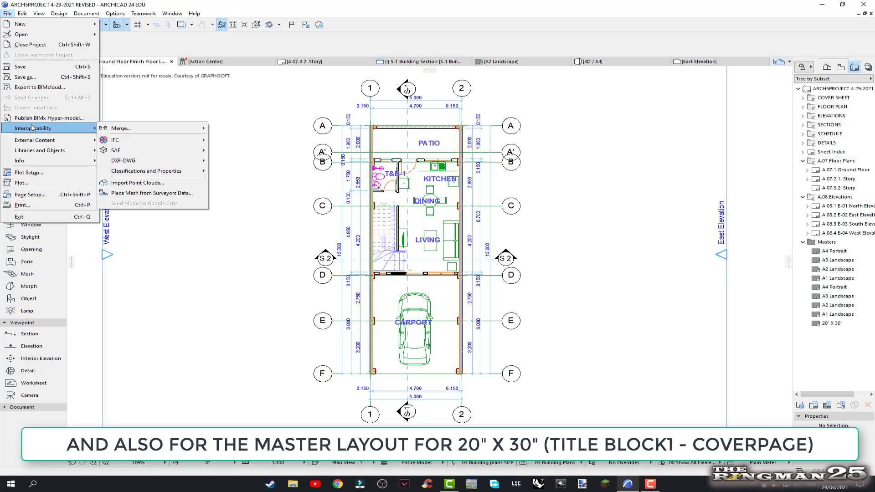
{"action": "mouse_move", "coordinate": [137, 128]}
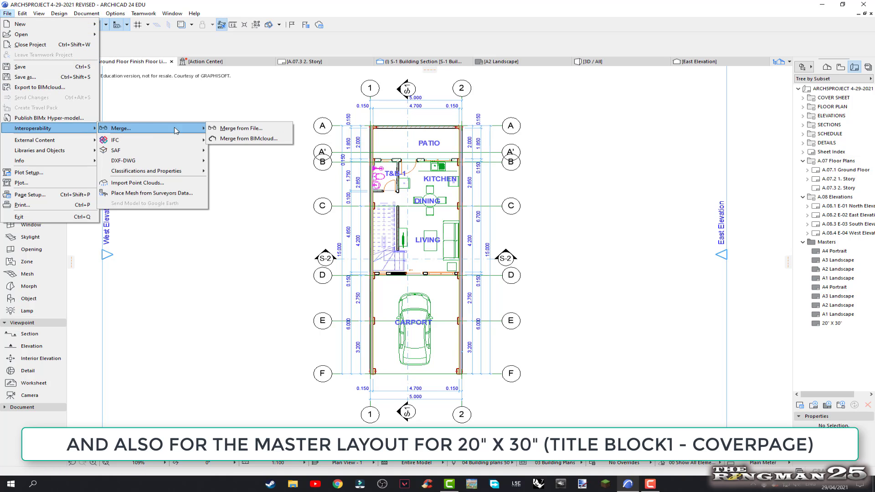
{"action": "left_click", "coordinate": [236, 131]}
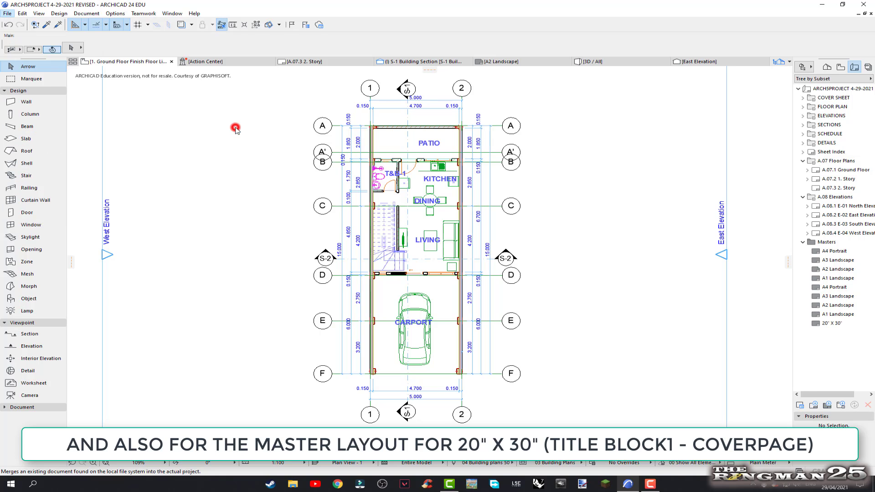
{"action": "scroll", "coordinate": [434, 179], "scroll_direction": "down", "scroll_amount": 3}
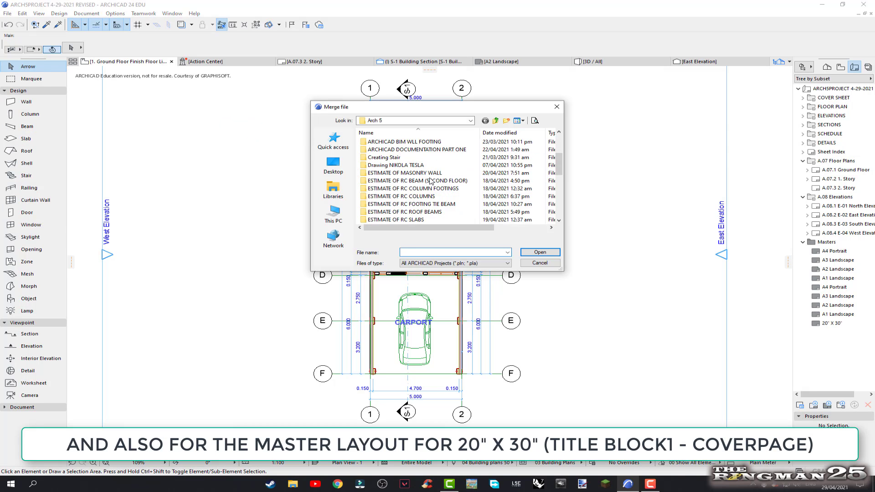
{"action": "scroll", "coordinate": [432, 181], "scroll_direction": "down", "scroll_amount": 3}
{"action": "scroll", "coordinate": [431, 181], "scroll_direction": "down", "scroll_amount": 2}
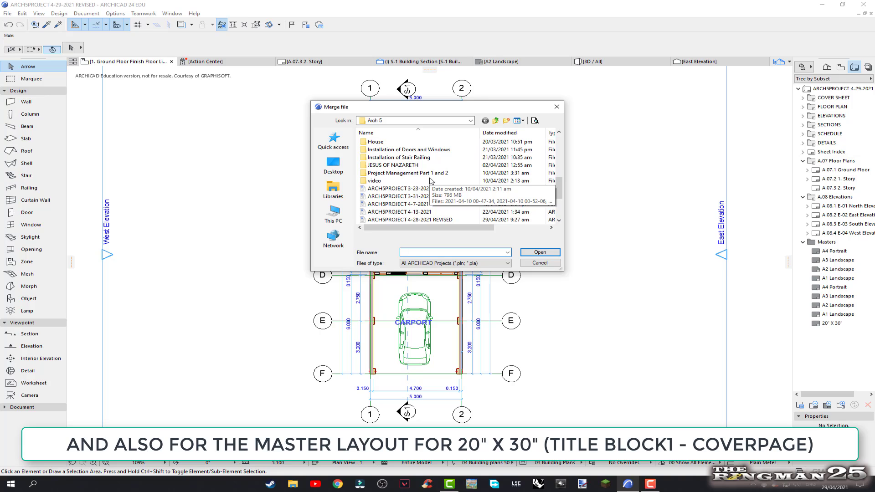
{"action": "scroll", "coordinate": [431, 181], "scroll_direction": "down", "scroll_amount": 2}
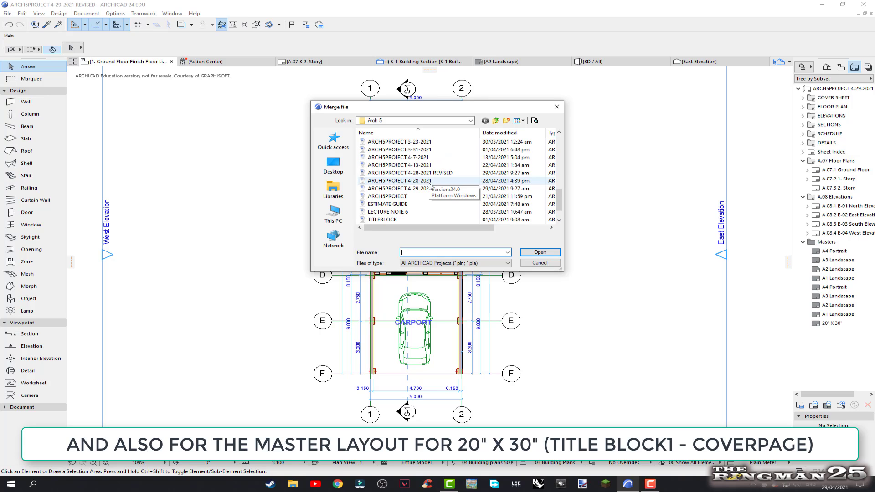
{"action": "scroll", "coordinate": [427, 202], "scroll_direction": "down", "scroll_amount": 1}
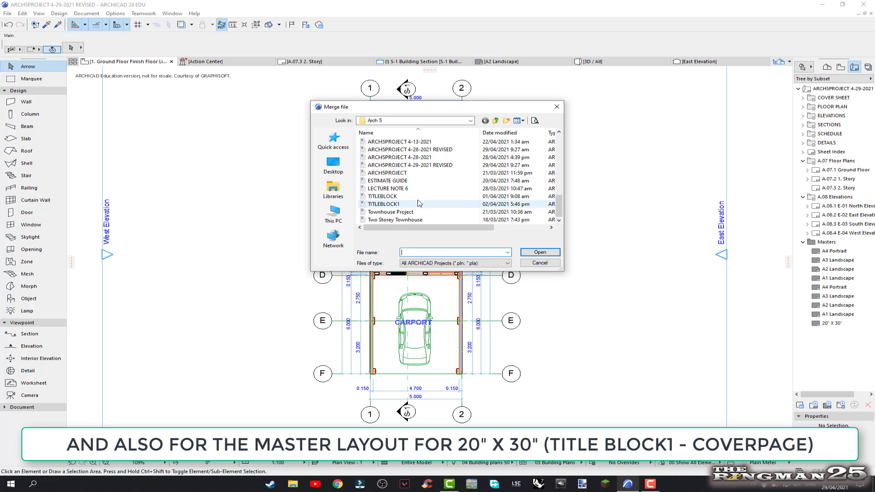
{"action": "left_click", "coordinate": [394, 206]}
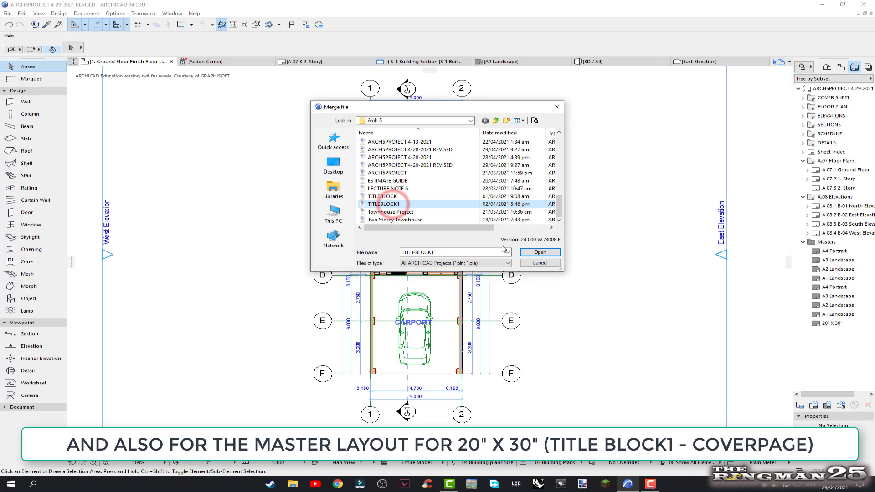
{"action": "left_click", "coordinate": [540, 252]}
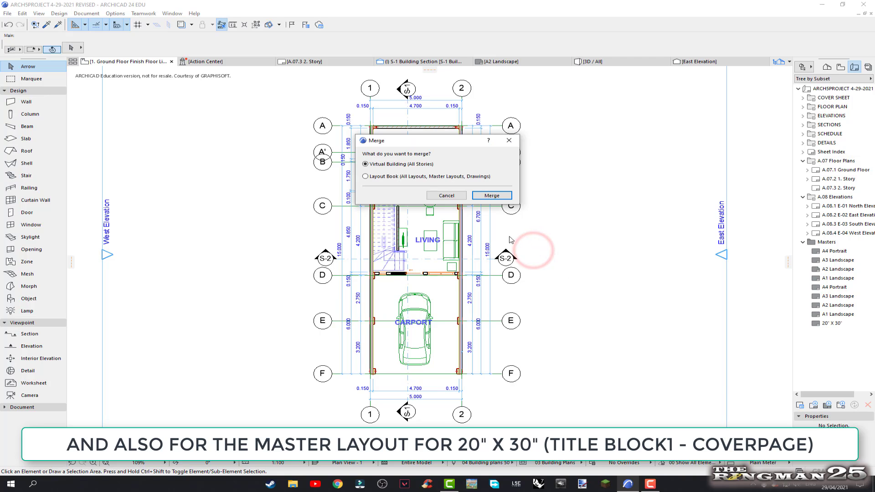
{"action": "left_click", "coordinate": [365, 177]}
{"action": "left_click", "coordinate": [499, 196]}
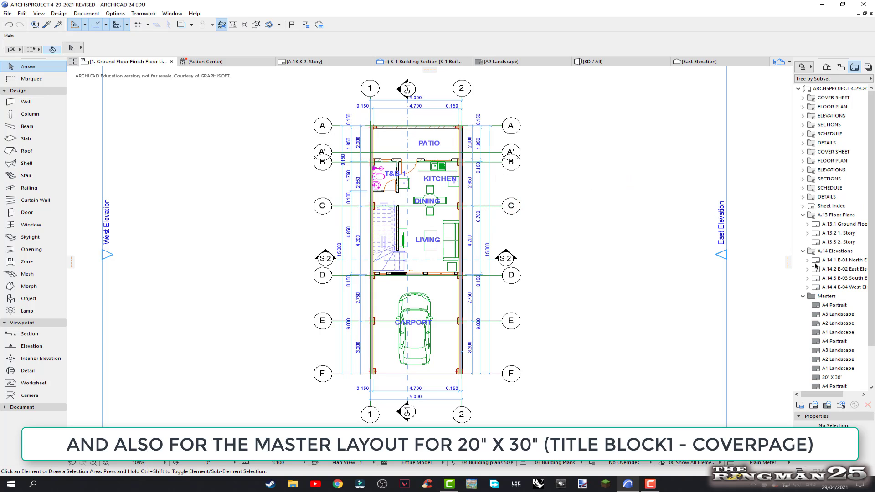
- Delete the first set of duplicate masters: A4 Portrait, A3 and A2 Landscape
{"action": "scroll", "coordinate": [818, 269], "scroll_direction": "down", "scroll_amount": 2}
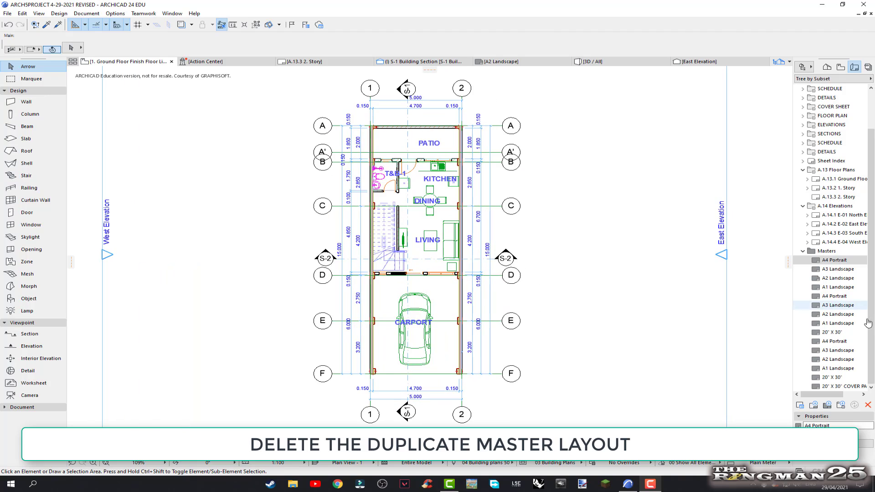
{"action": "left_click", "coordinate": [869, 319]}
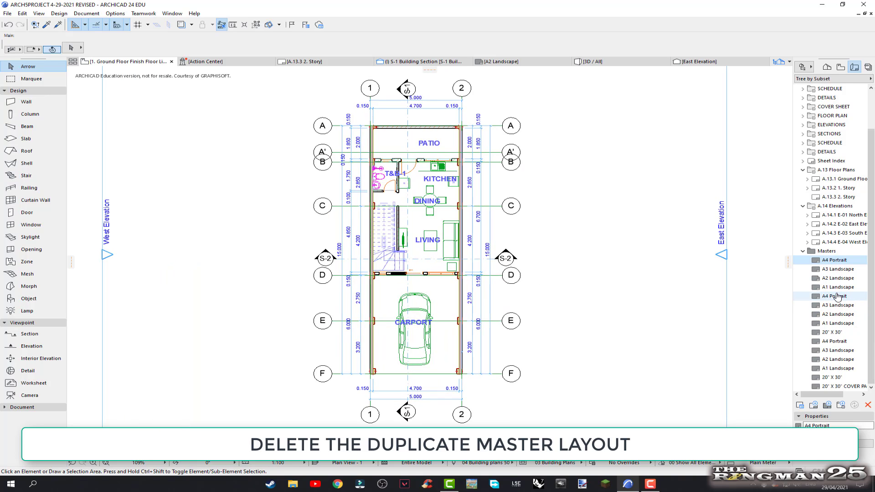
{"action": "left_click", "coordinate": [837, 296]}
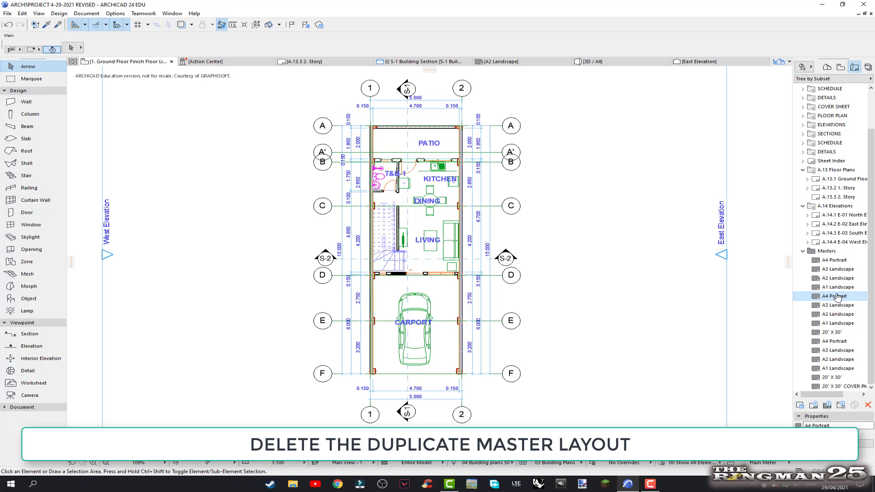
{"action": "key", "text": "shift+Down"}
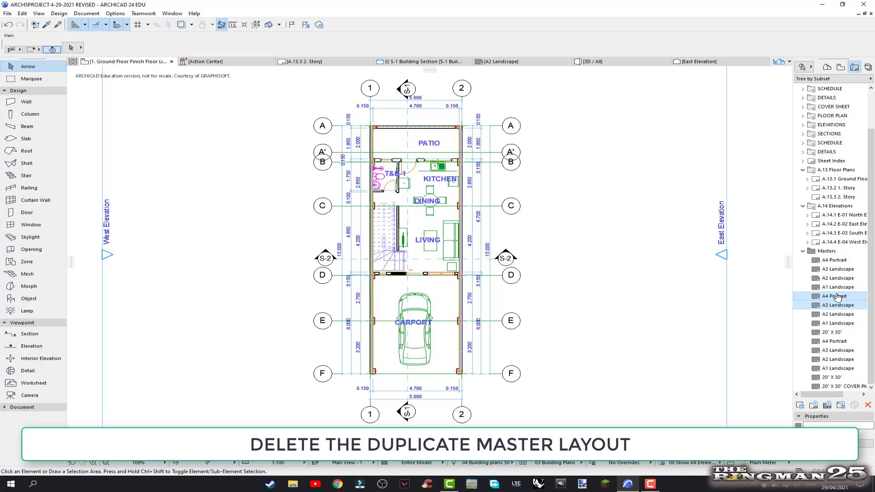
{"action": "key", "text": "shift+Down"}
{"action": "key", "text": "shift+Down"}
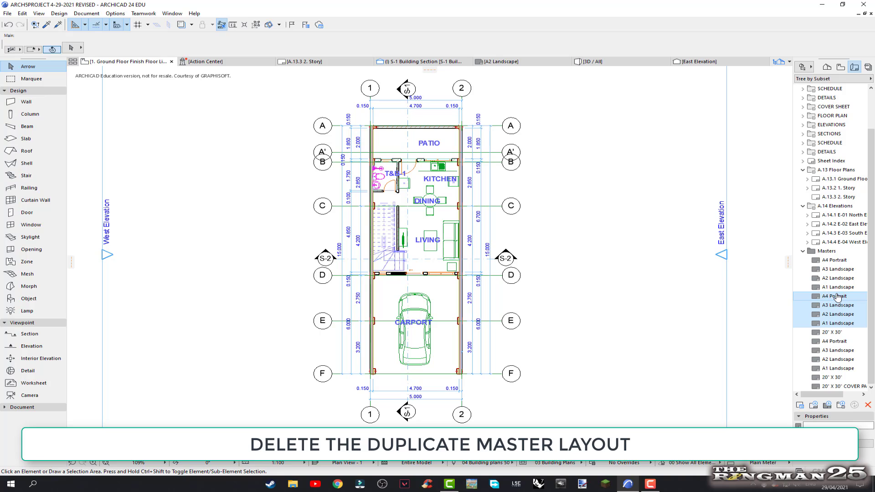
{"action": "right_click", "coordinate": [838, 318]}
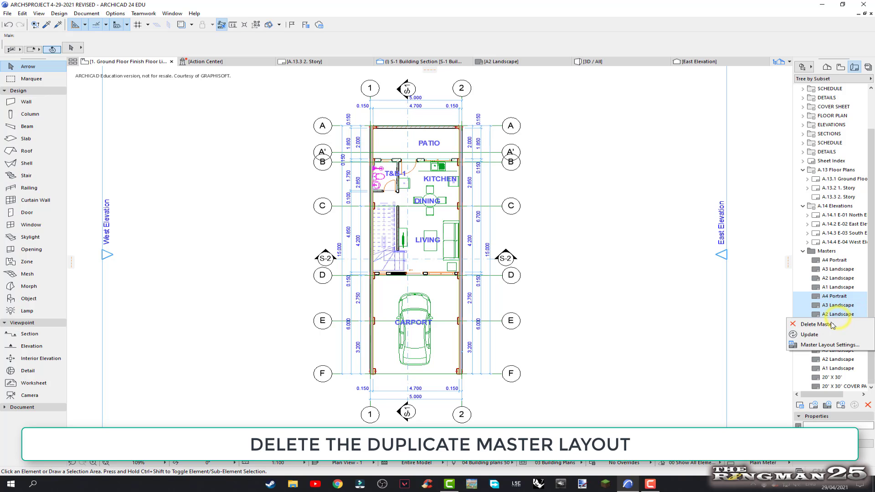
{"action": "left_click", "coordinate": [816, 325]}
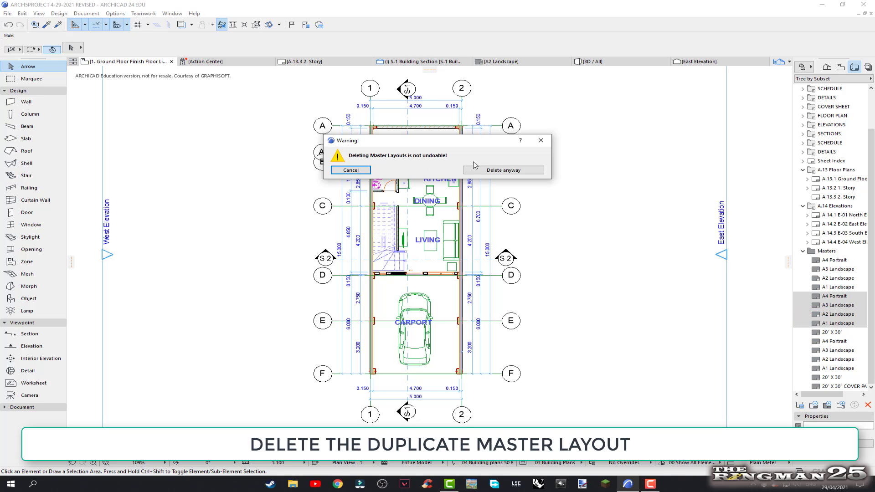
{"action": "left_click", "coordinate": [503, 170]}
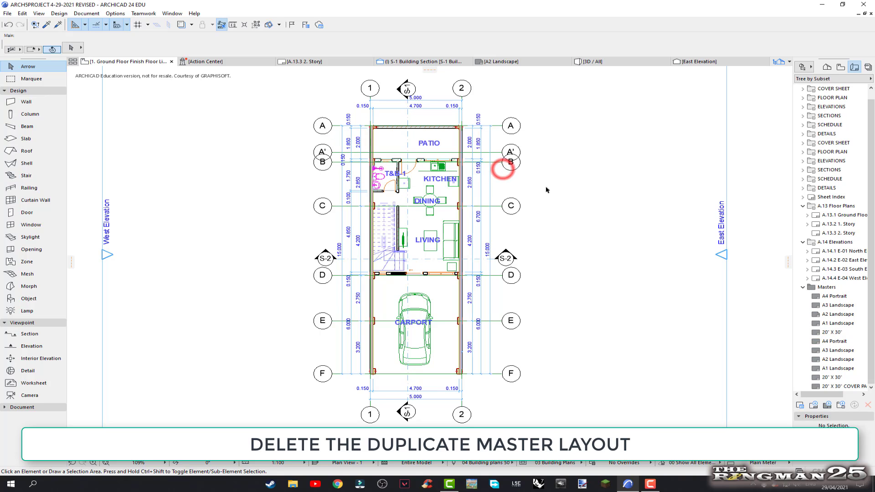
- Delete the second set of duplicate masters, starting from the next A4 Portrait
{"action": "left_click", "coordinate": [833, 343]}
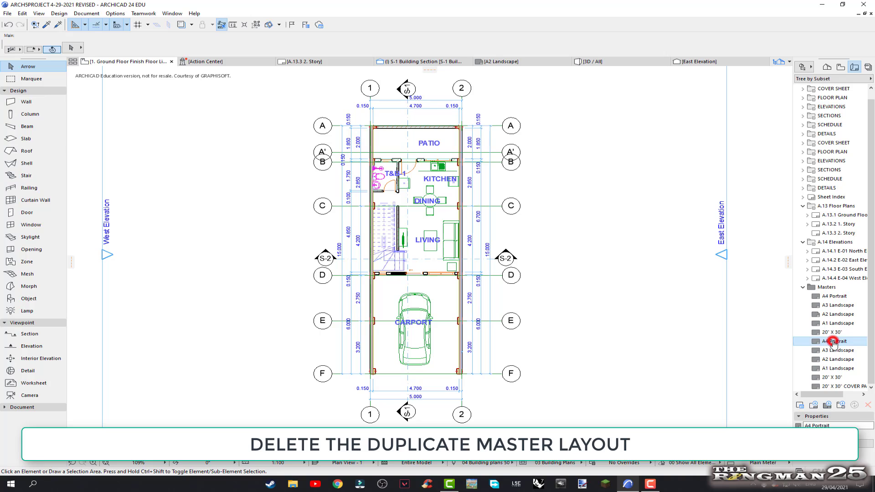
{"action": "key", "text": "shift+Down"}
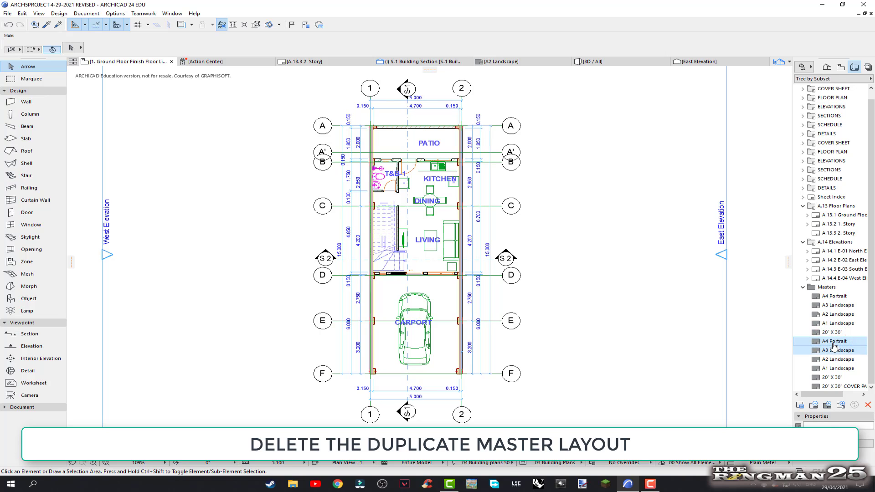
{"action": "key", "text": "shift+Down"}
{"action": "key", "text": "shift+Down"}
{"action": "key", "text": "shift+Down"}
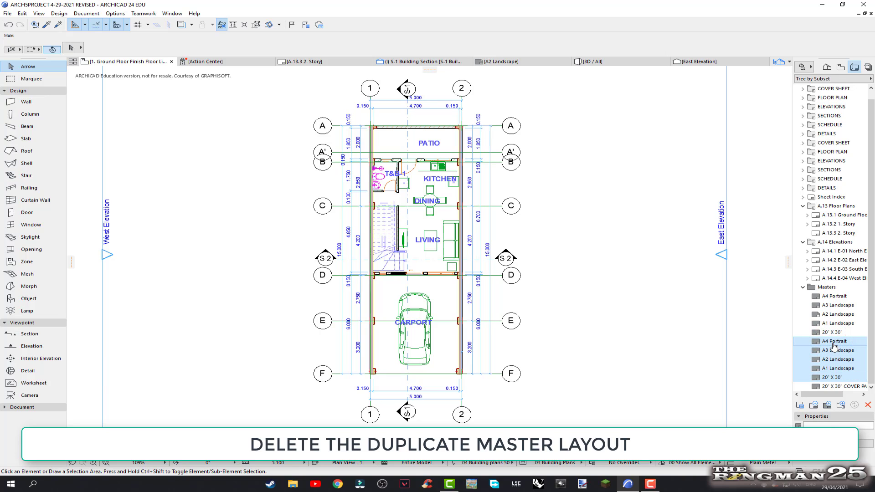
{"action": "right_click", "coordinate": [835, 352]}
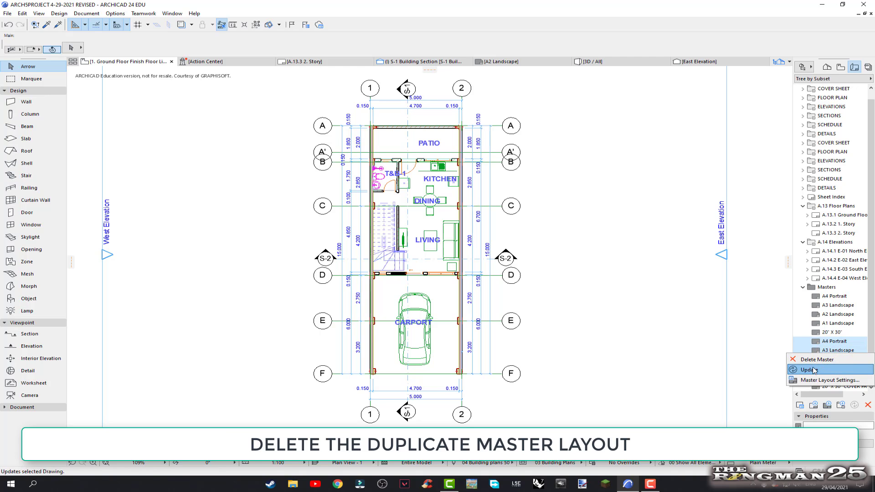
{"action": "left_click", "coordinate": [814, 359]}
{"action": "left_click", "coordinate": [520, 173]}
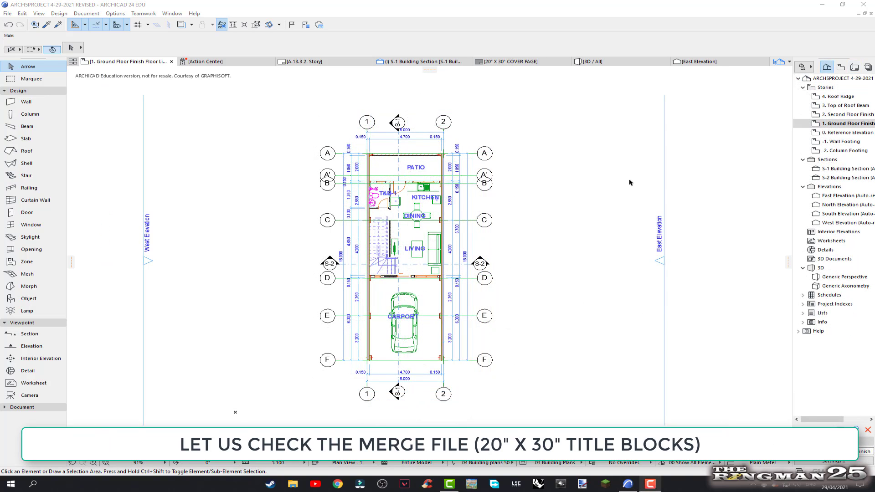
{"action": "left_click", "coordinate": [855, 68]}
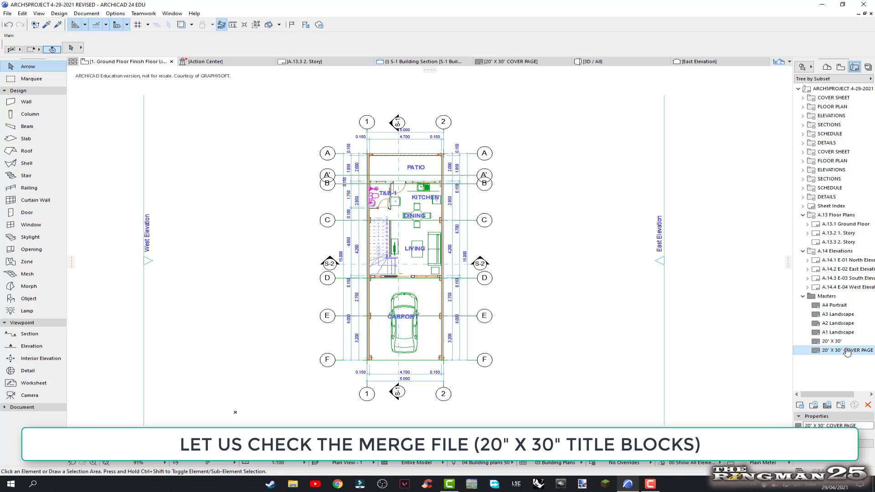
{"action": "double_click", "coordinate": [847, 351]}
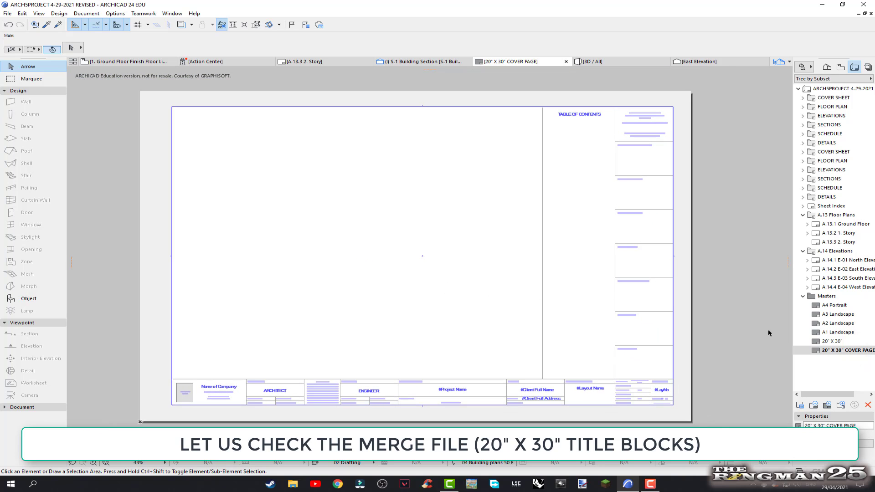
{"action": "double_click", "coordinate": [832, 341]}
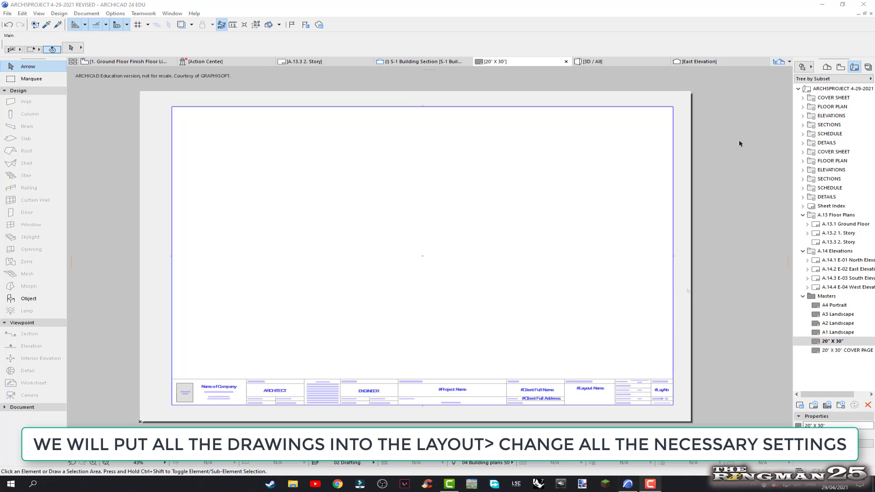
{"action": "left_click", "coordinate": [827, 68]}
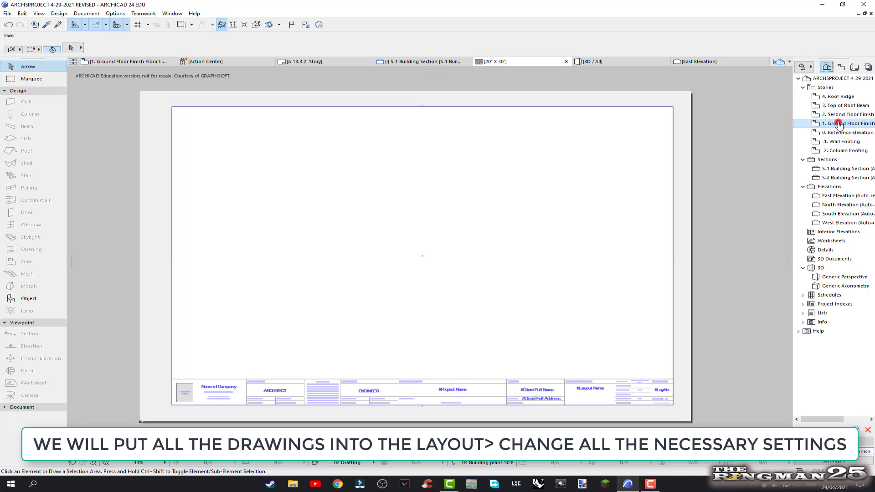
{"action": "double_click", "coordinate": [841, 123]}
{"action": "scroll", "coordinate": [479, 238], "scroll_direction": "up", "scroll_amount": 1}
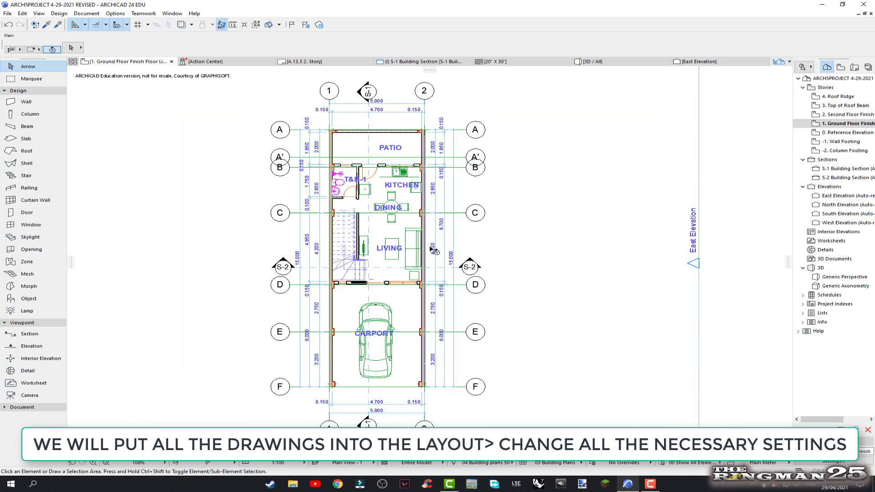
{"action": "scroll", "coordinate": [447, 237], "scroll_direction": "down", "scroll_amount": 1}
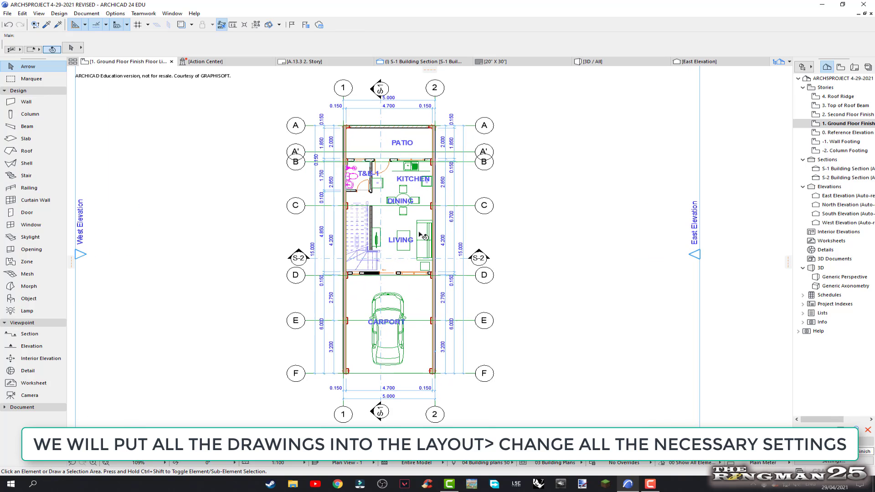
{"action": "middle_click_drag", "start_coordinate": [420, 235], "coordinate": [418, 246]}
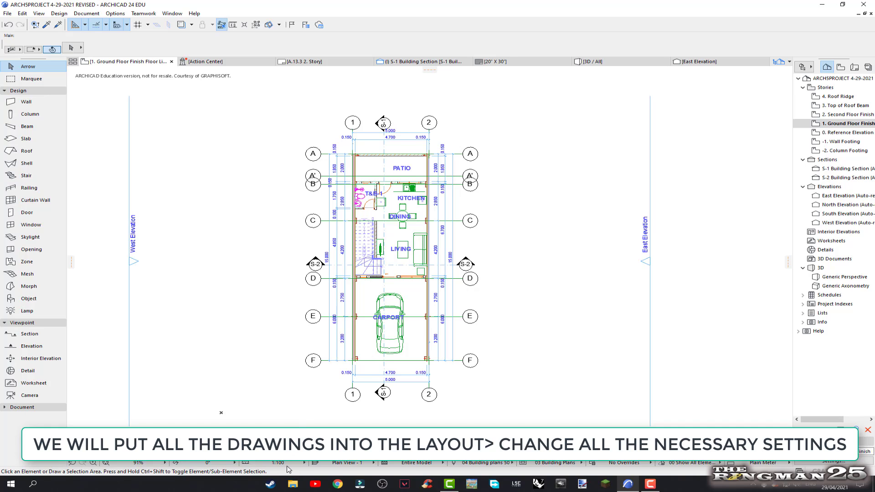
{"action": "left_click", "coordinate": [305, 463]}
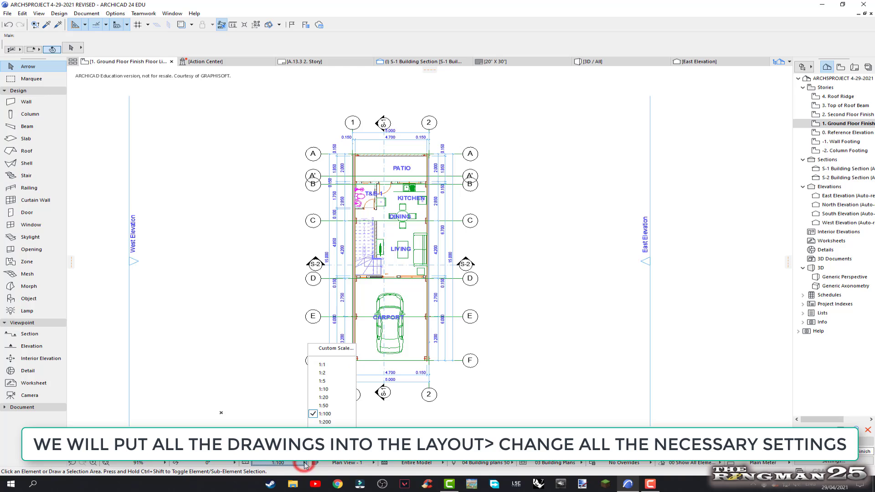
- Set the plan scale to 1:50 and expand the Layout Book's FLOOR PLAN subset
{"action": "left_click", "coordinate": [332, 406]}
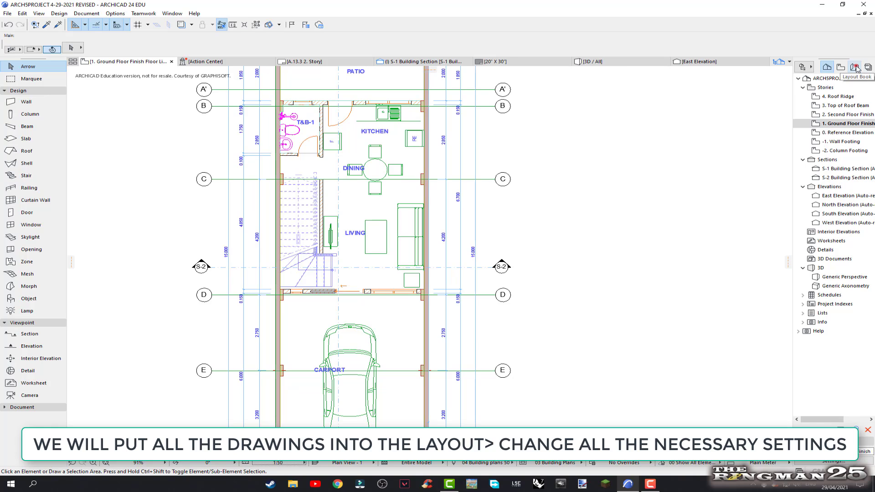
{"action": "left_click", "coordinate": [855, 68]}
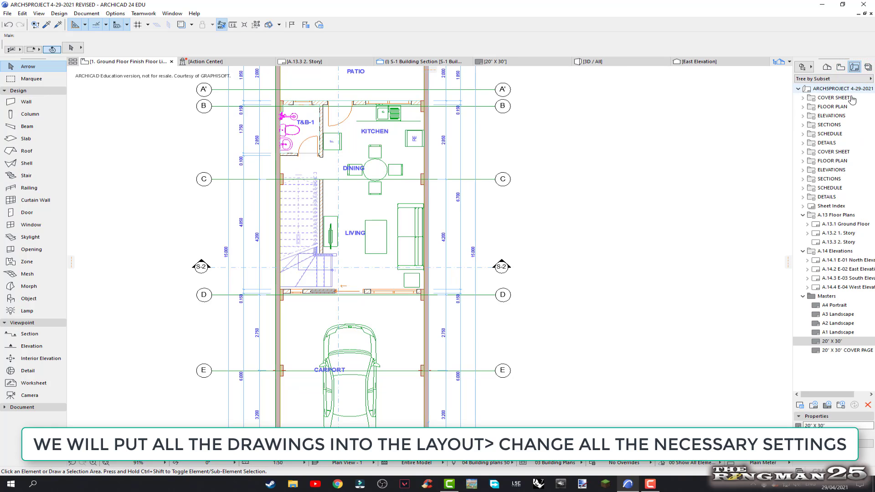
{"action": "double_click", "coordinate": [844, 108]}
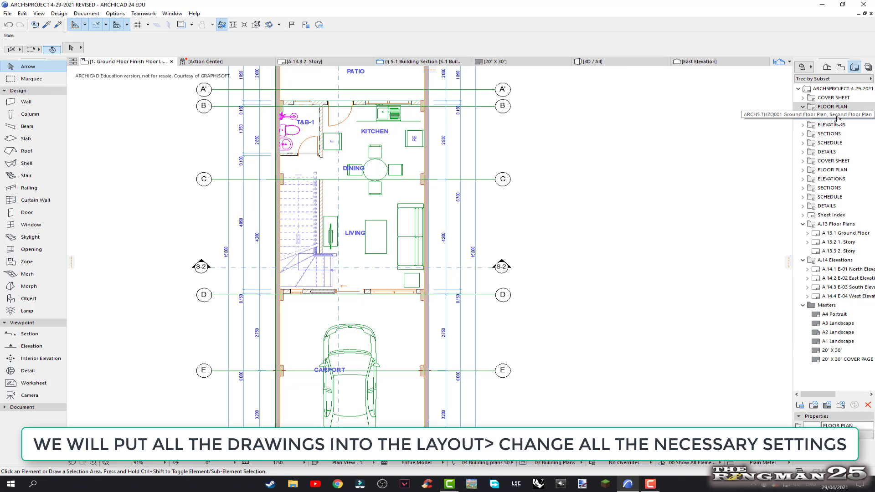
- Open and centre the ARCH5 THZQ001 layout sheet, then select the Ground Floor Finish Floor Line view
{"action": "double_click", "coordinate": [838, 118]}
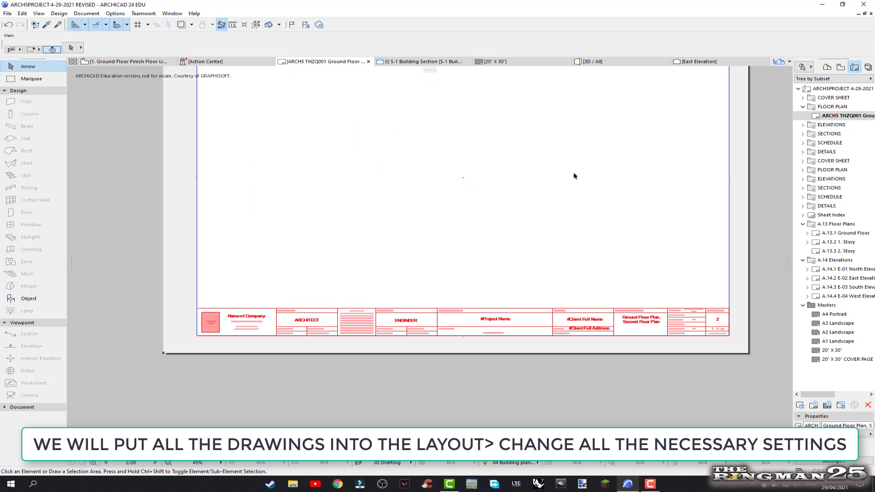
{"action": "scroll", "coordinate": [574, 176], "scroll_direction": "down", "scroll_amount": 1}
{"action": "middle_click_drag", "start_coordinate": [517, 177], "coordinate": [533, 247]}
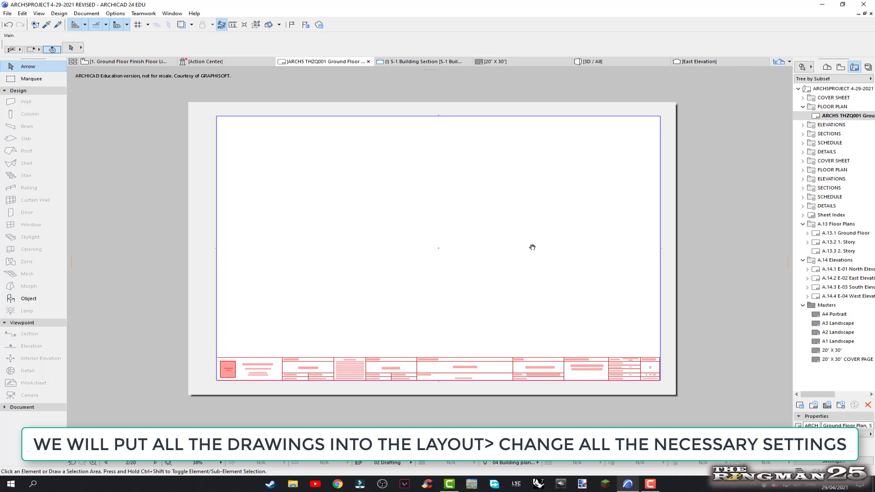
{"action": "middle_click_drag", "start_coordinate": [450, 241], "coordinate": [449, 247]}
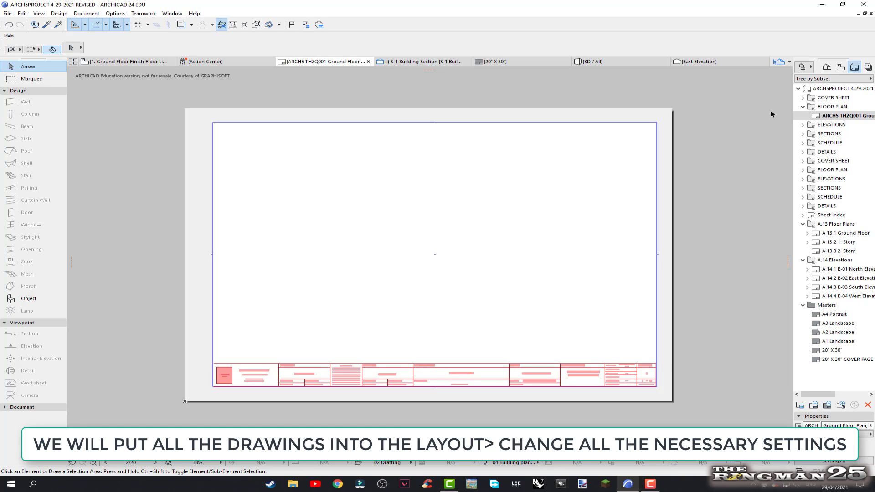
{"action": "left_click", "coordinate": [842, 68]}
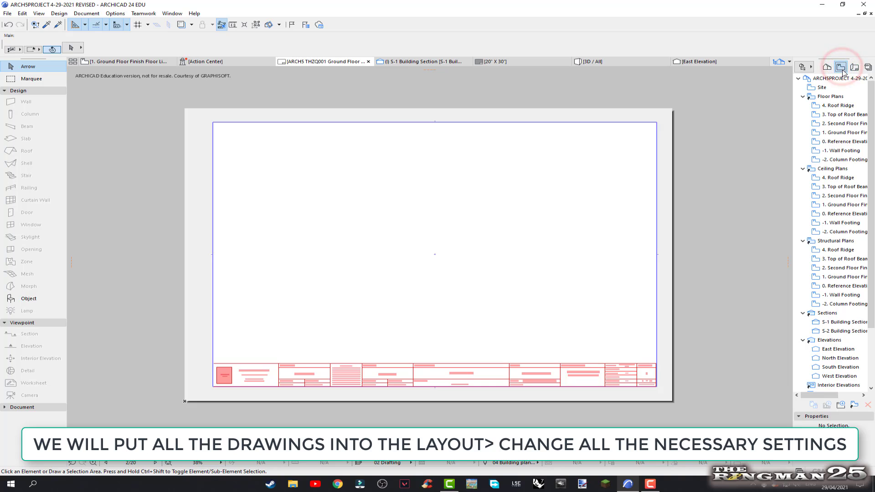
{"action": "left_click", "coordinate": [842, 136]}
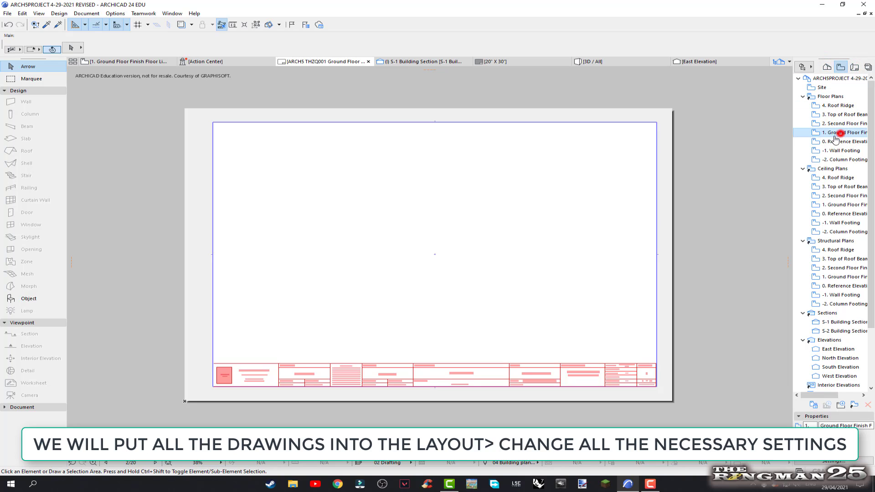
- Place the Ground Floor Finish Floor Line view on the sheet's left side and select it
{"action": "left_click_drag", "start_coordinate": [842, 136], "coordinate": [342, 251]}
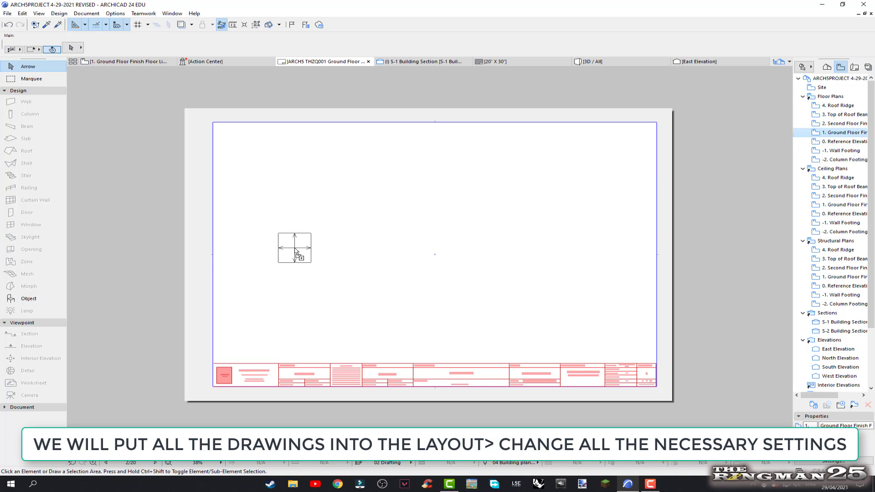
{"action": "left_click_drag", "start_coordinate": [342, 251], "coordinate": [308, 250]}
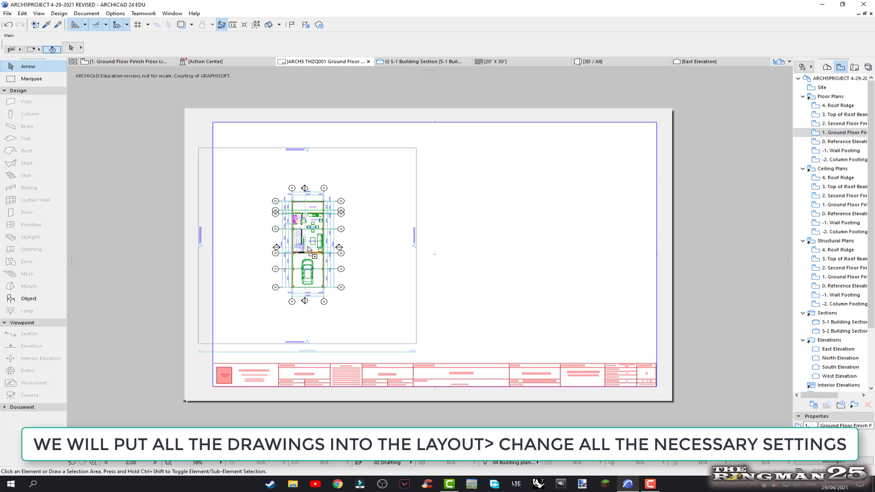
{"action": "left_click", "coordinate": [414, 237]}
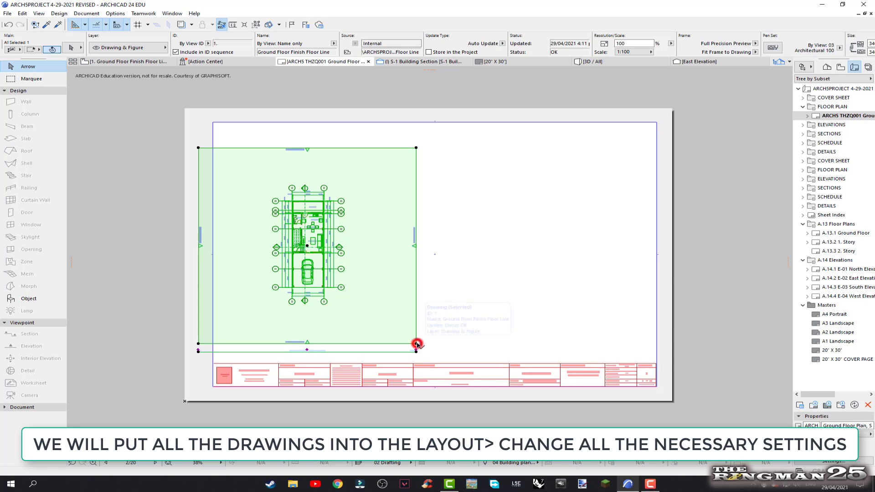
- Crop the drawing frame in on the bottom, left, top and right, then open Layout Settings
{"action": "left_click", "coordinate": [416, 344]}
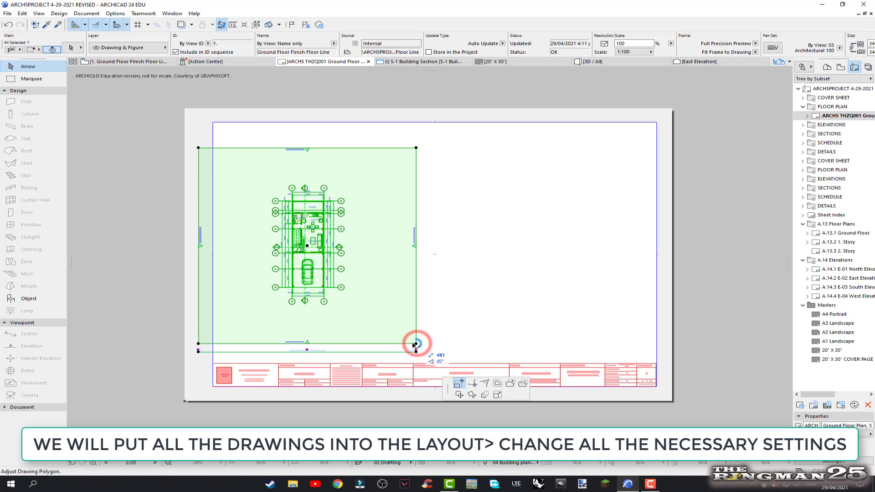
{"action": "left_click", "coordinate": [364, 326]}
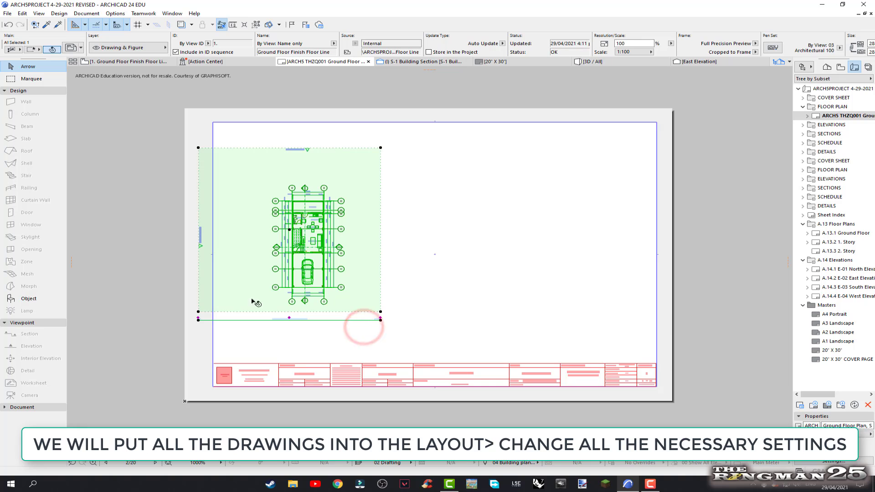
{"action": "left_click", "coordinate": [198, 312]}
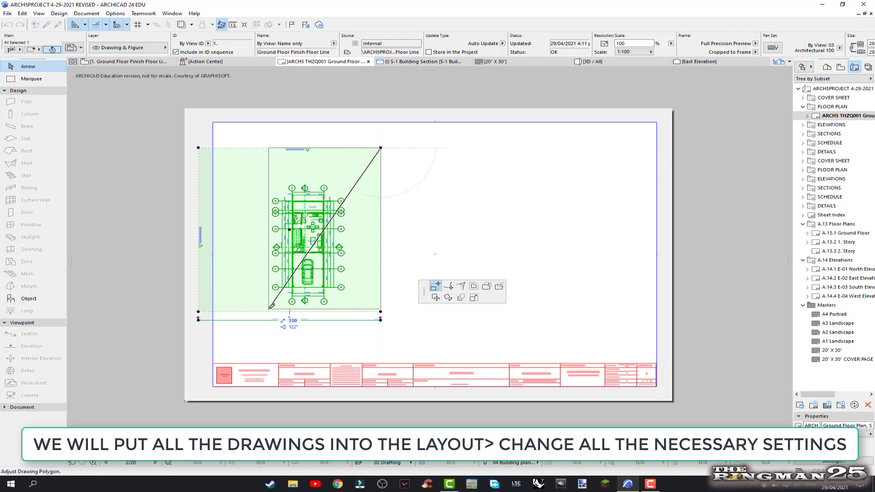
{"action": "left_click", "coordinate": [269, 309]}
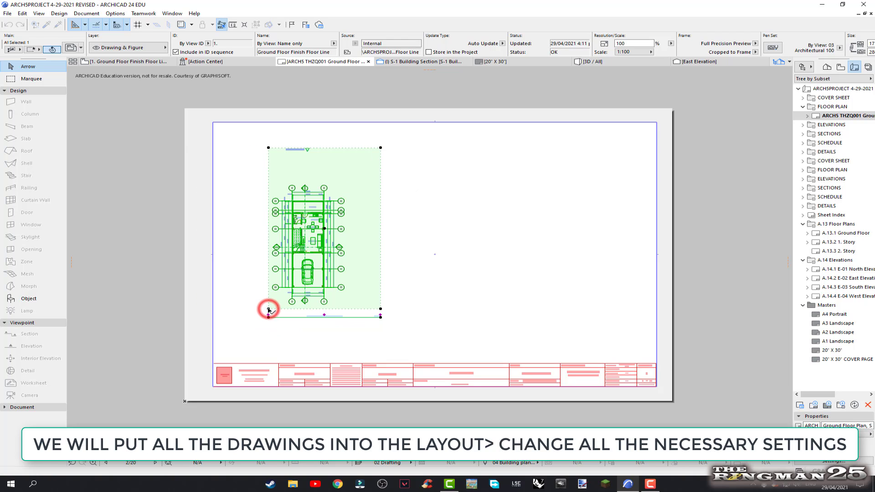
{"action": "left_click", "coordinate": [381, 149]}
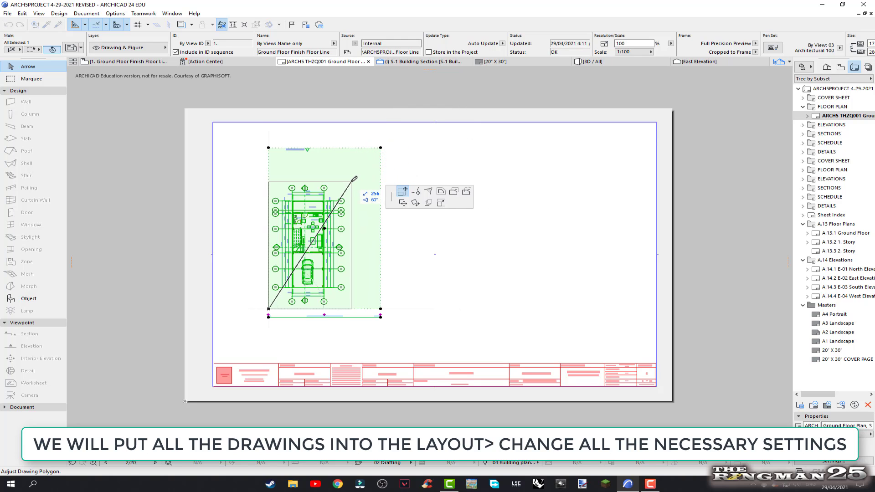
{"action": "left_click", "coordinate": [349, 182]}
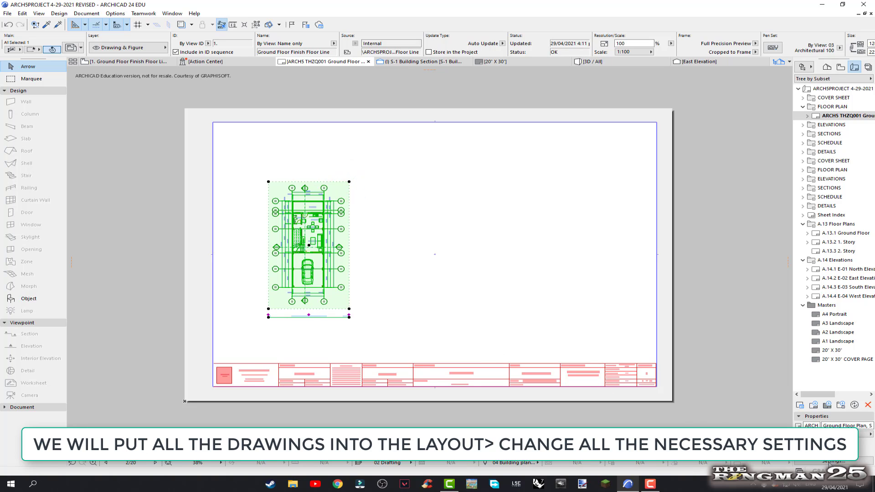
{"action": "left_click", "coordinate": [829, 462]}
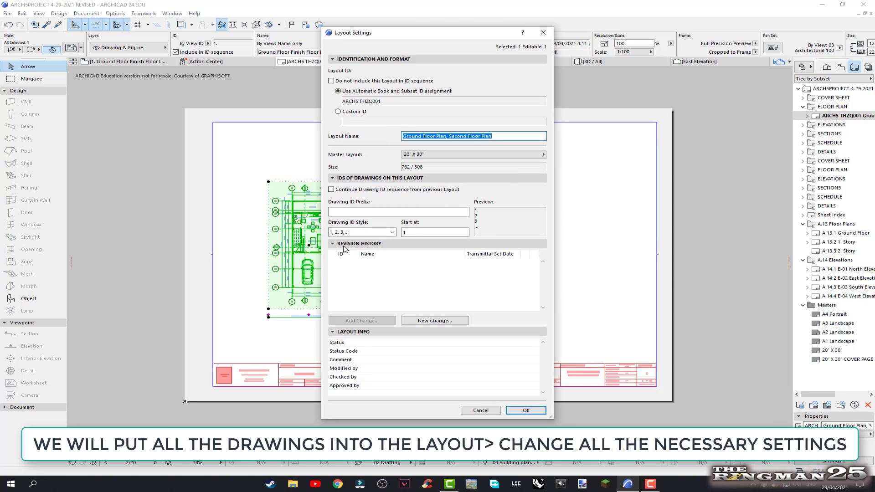
{"action": "left_click", "coordinate": [524, 411]}
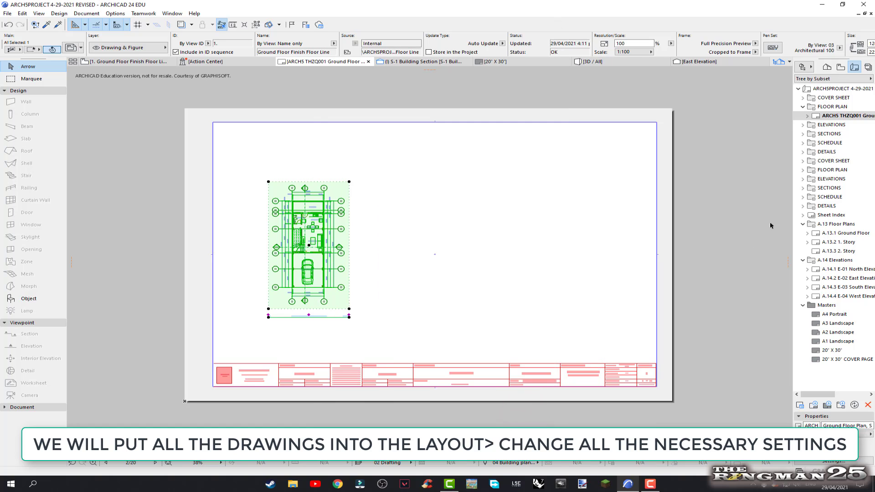
{"action": "left_click", "coordinate": [839, 116]}
{"action": "right_click", "coordinate": [839, 116]}
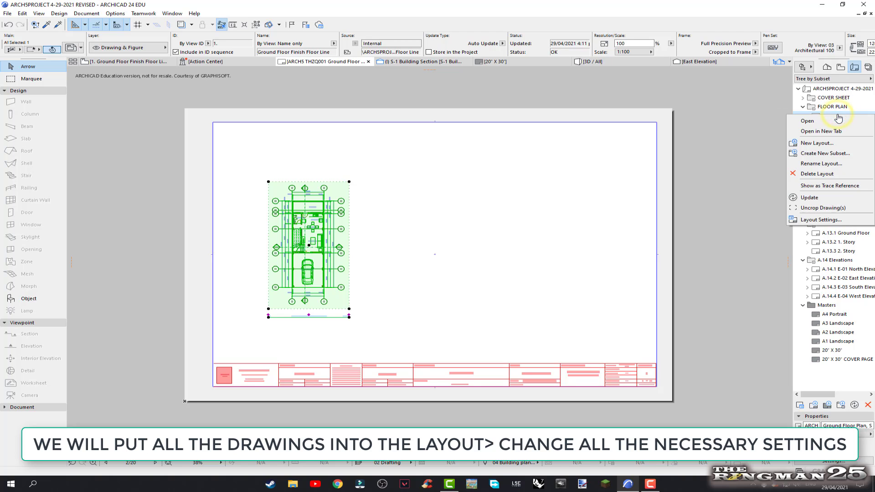
{"action": "left_click", "coordinate": [819, 220]}
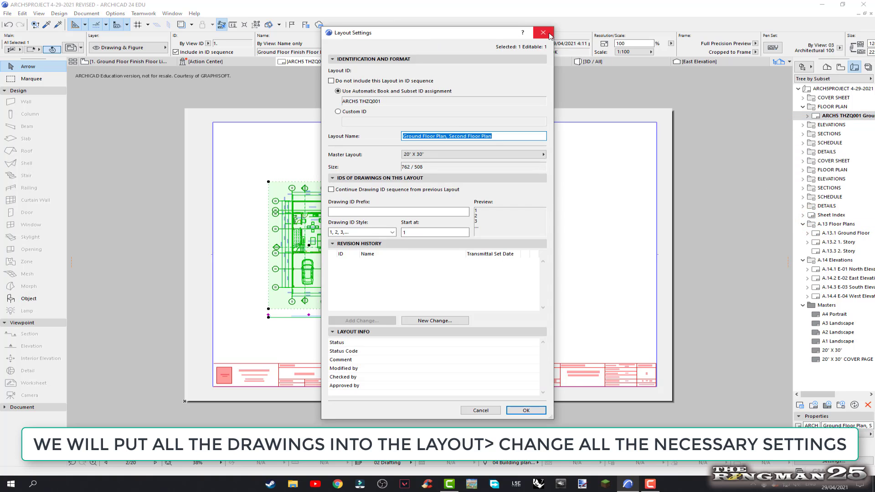
{"action": "left_click", "coordinate": [543, 32]}
{"action": "left_click", "coordinate": [847, 117]}
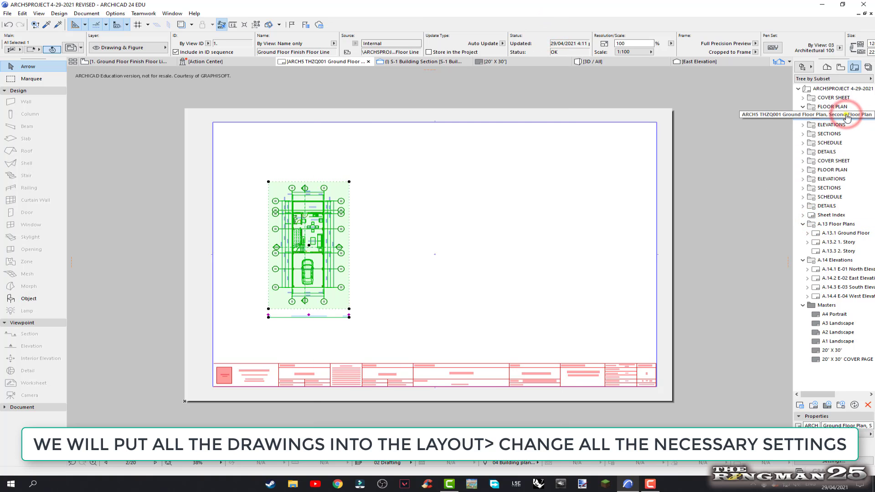
{"action": "right_click", "coordinate": [847, 118]}
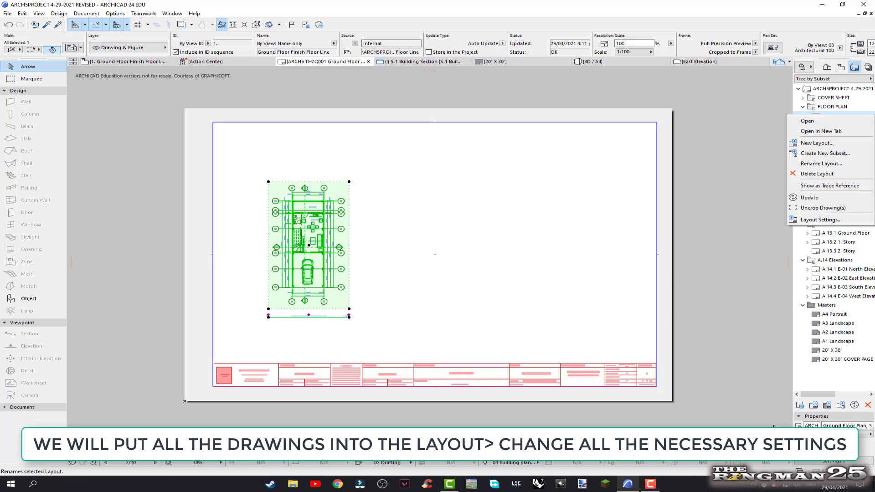
{"action": "left_click", "coordinate": [835, 462]}
{"action": "left_click", "coordinate": [837, 462]}
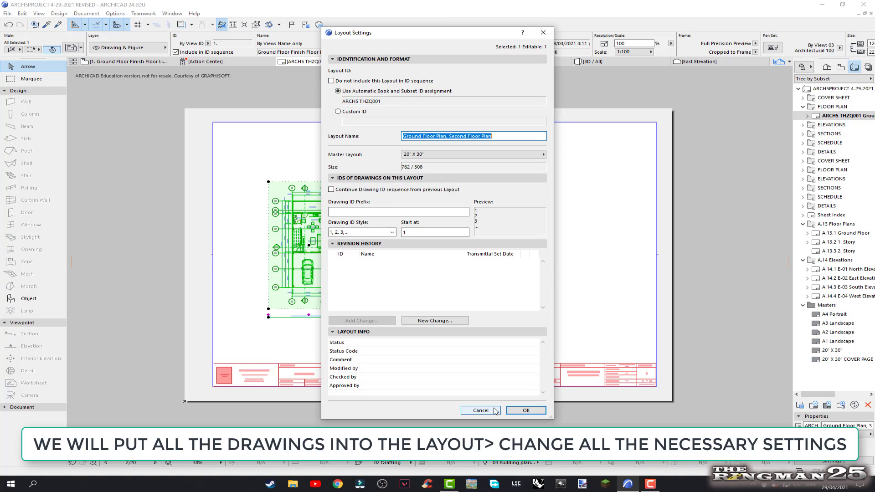
{"action": "left_click", "coordinate": [495, 412]}
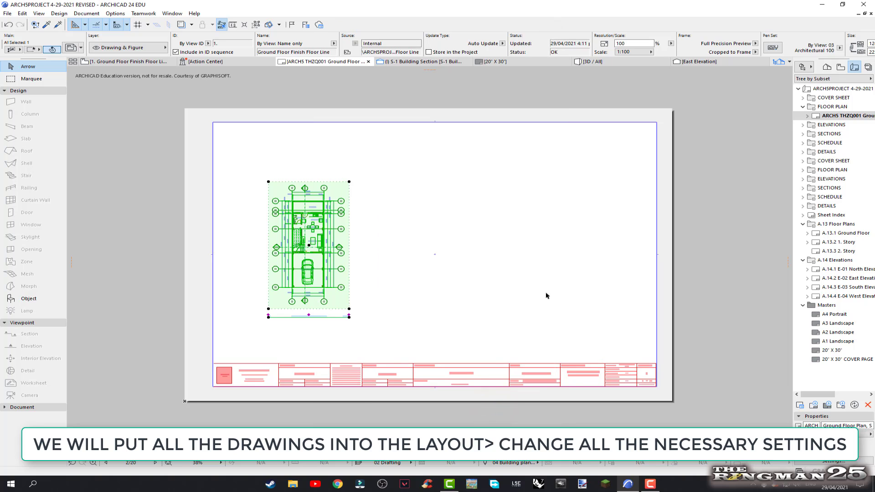
{"action": "left_click", "coordinate": [574, 277]}
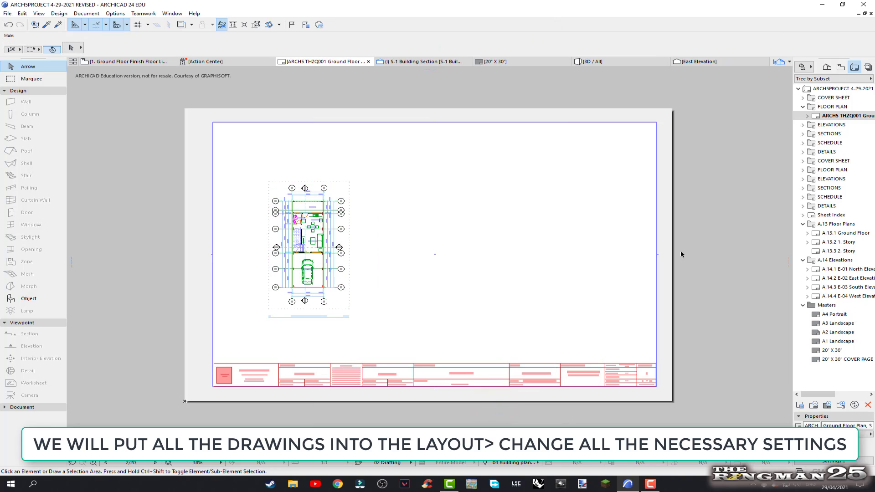
- Give the ground floor view Plan View - 1 layers, 1:50 scale, 04 Building plans 50 pens and Simplified Plan override
{"action": "left_click", "coordinate": [841, 67]}
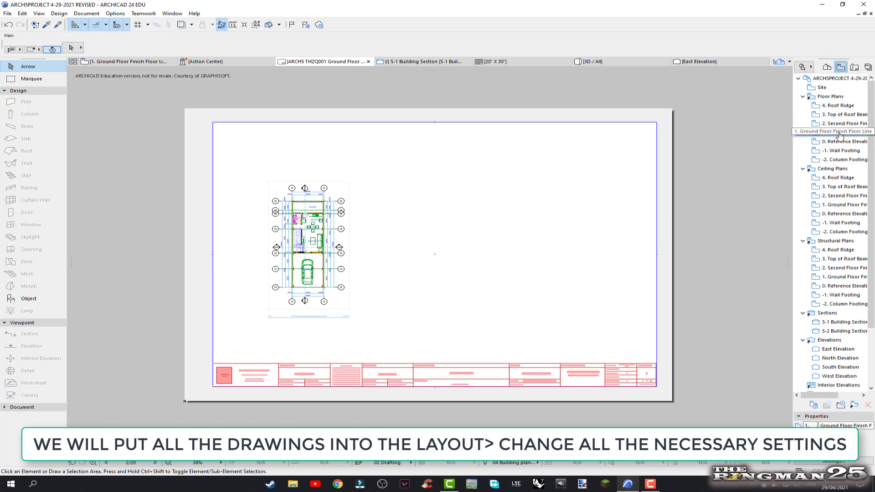
{"action": "left_click", "coordinate": [840, 133]}
{"action": "left_click", "coordinate": [823, 467]}
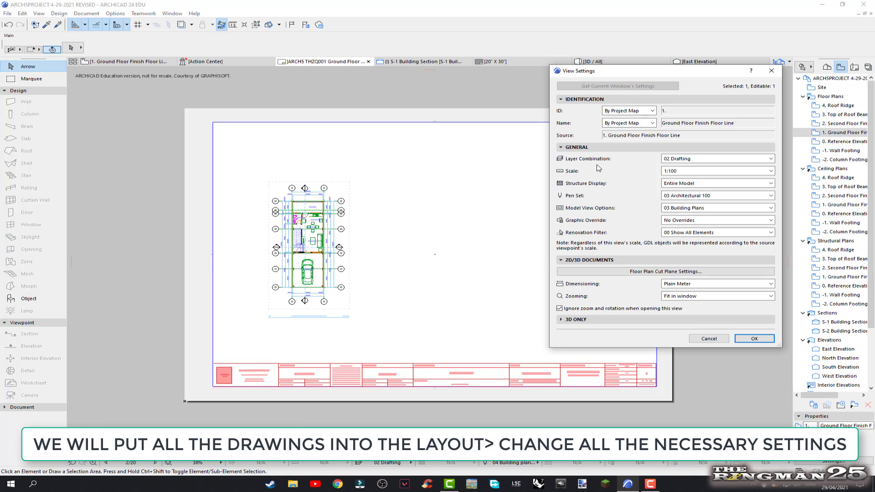
{"action": "left_click", "coordinate": [771, 159]}
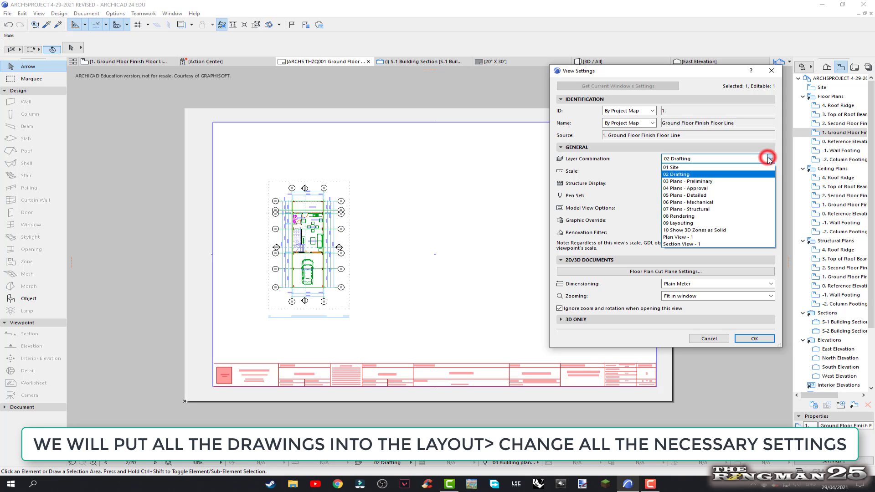
{"action": "left_click", "coordinate": [756, 238]}
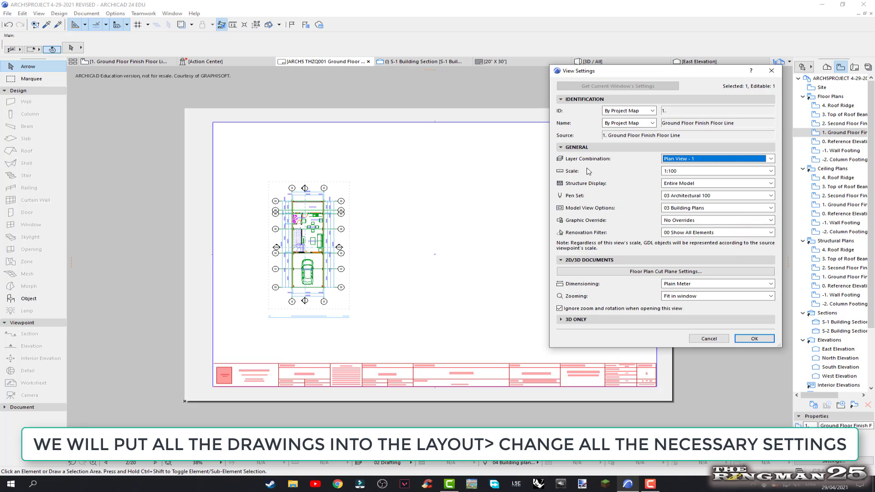
{"action": "left_click", "coordinate": [771, 171]}
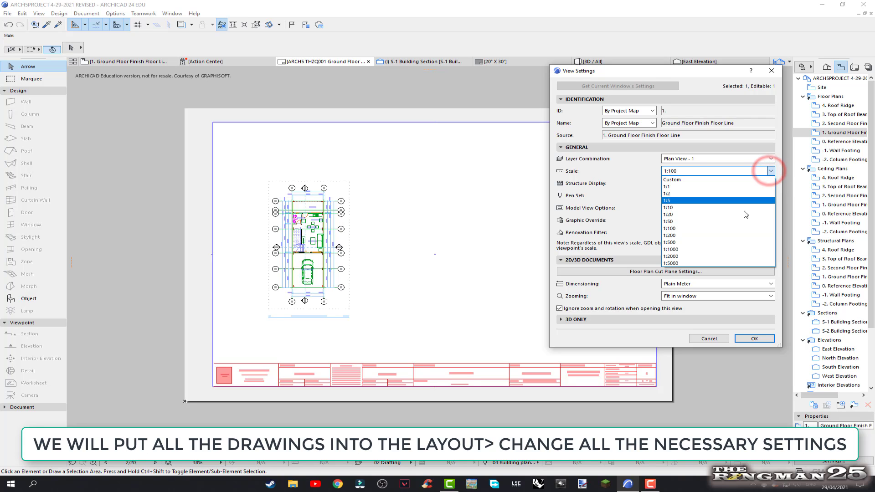
{"action": "left_click", "coordinate": [716, 222]}
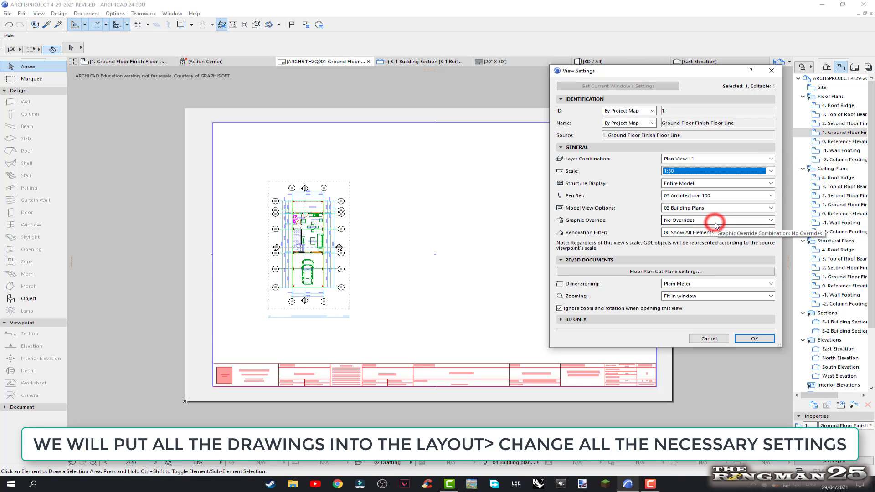
{"action": "left_click", "coordinate": [766, 195]}
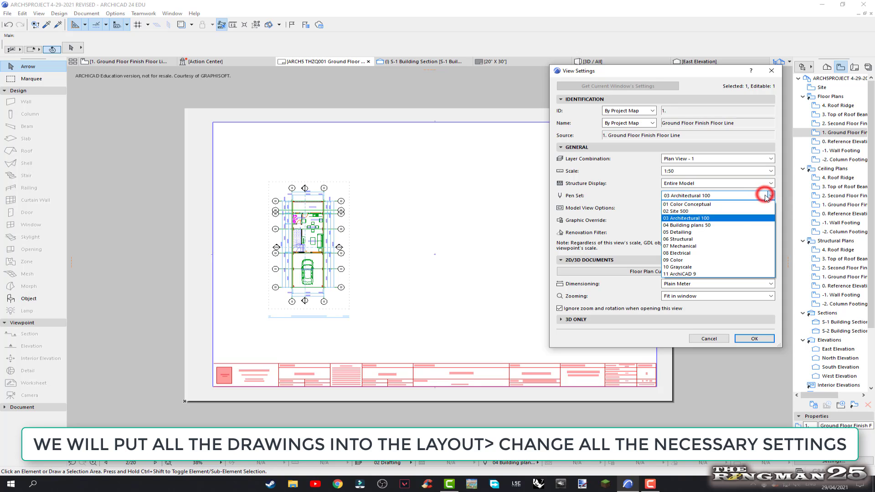
{"action": "left_click", "coordinate": [740, 223]}
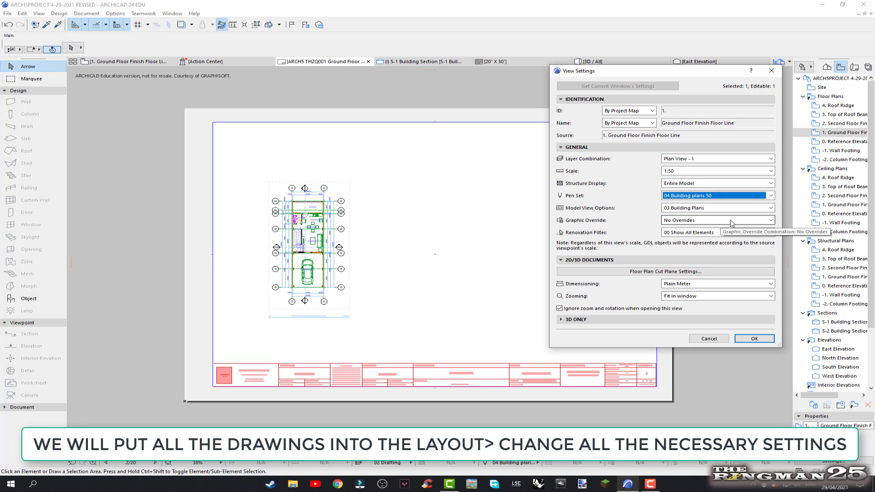
{"action": "left_click", "coordinate": [771, 221]}
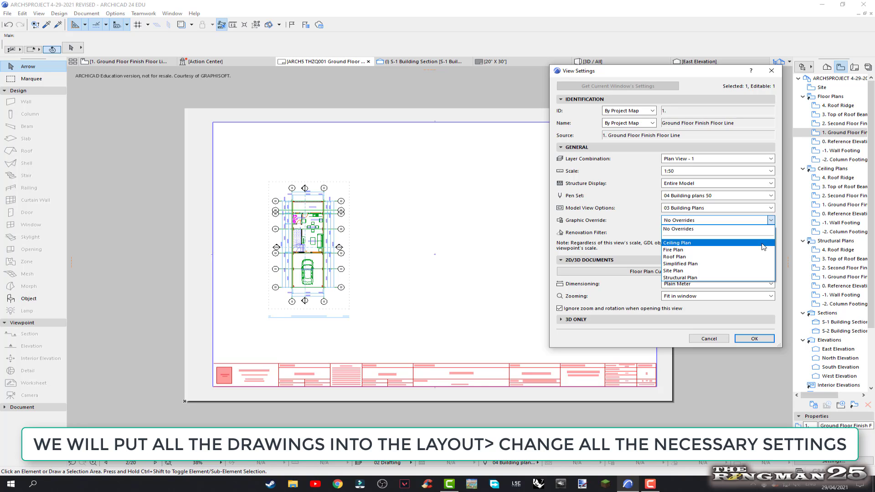
{"action": "left_click", "coordinate": [757, 263]}
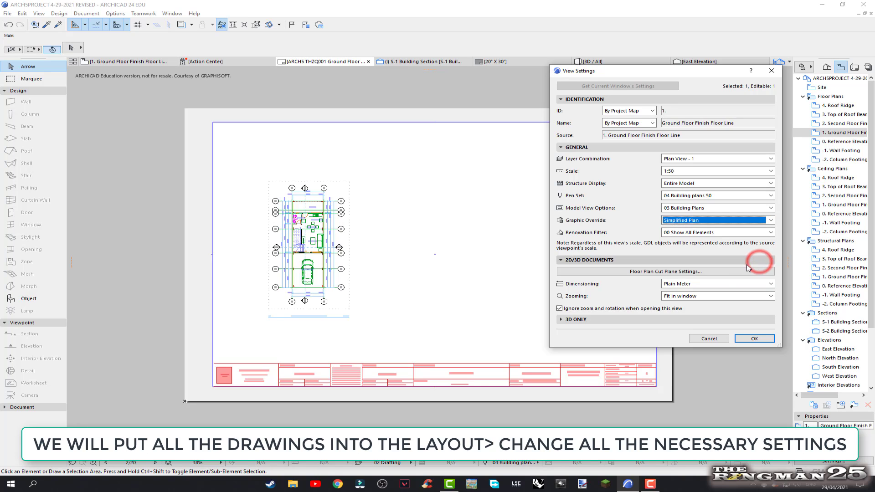
{"action": "left_click", "coordinate": [755, 340]}
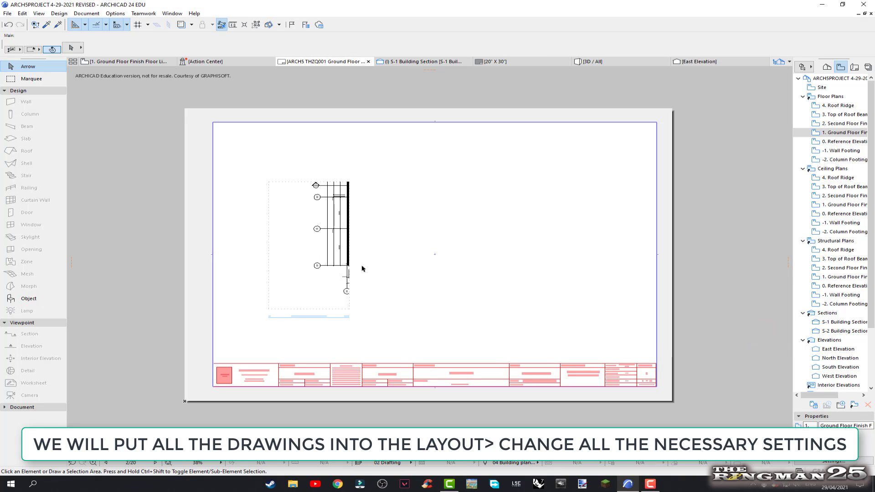
- Update the placed drawing and enlarge its frame to the right and upward
{"action": "left_click", "coordinate": [338, 269]}
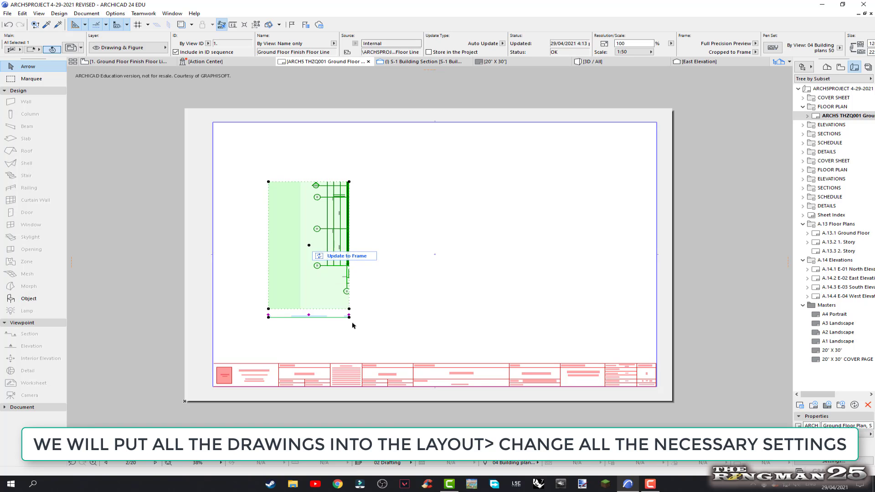
{"action": "left_click", "coordinate": [333, 256]}
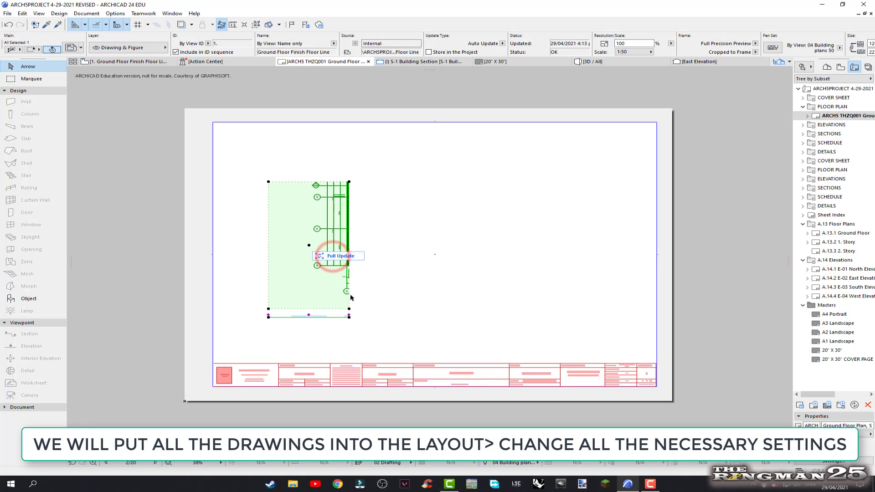
{"action": "left_click", "coordinate": [348, 311]}
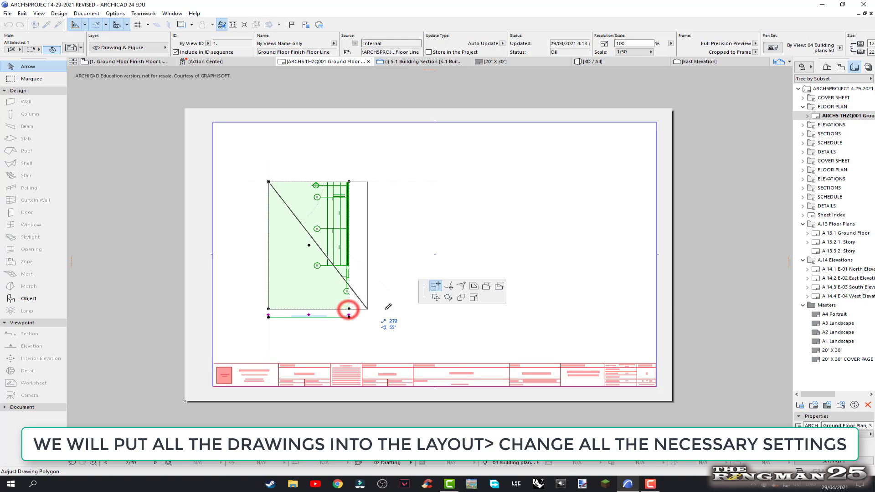
{"action": "left_click", "coordinate": [476, 310]}
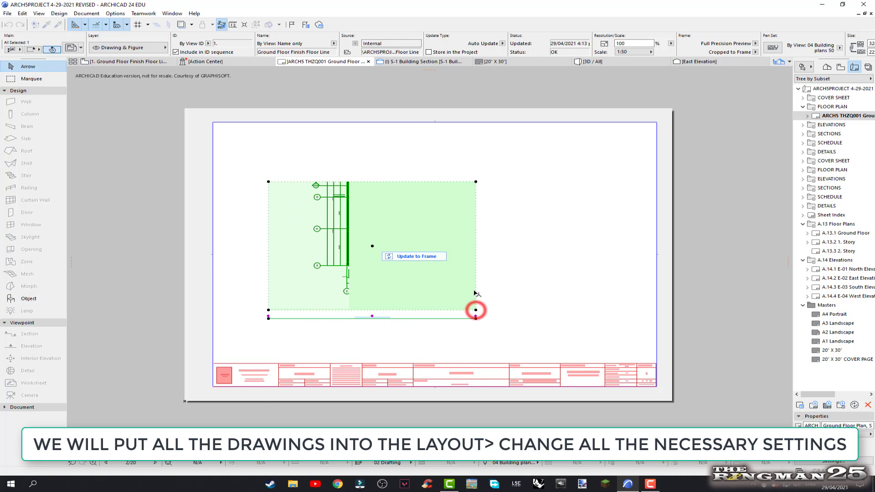
{"action": "left_click", "coordinate": [476, 182]}
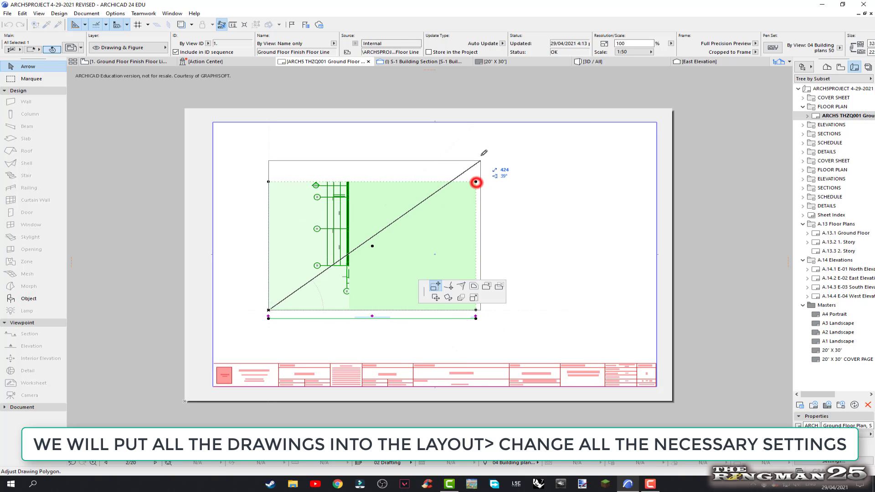
{"action": "left_click", "coordinate": [479, 131]}
{"action": "scroll", "coordinate": [390, 223], "scroll_direction": "up", "scroll_amount": 3}
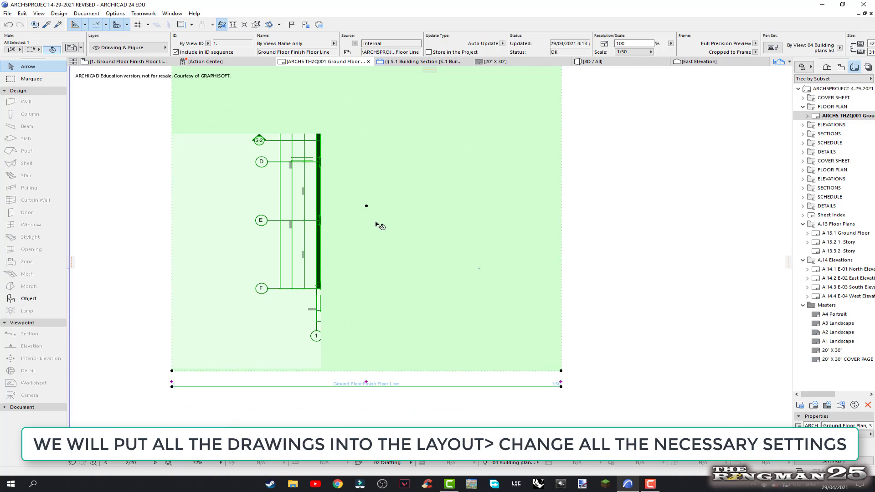
- Move the drawing toward the sheet's upper left and run a full update
{"action": "left_click", "coordinate": [304, 236]}
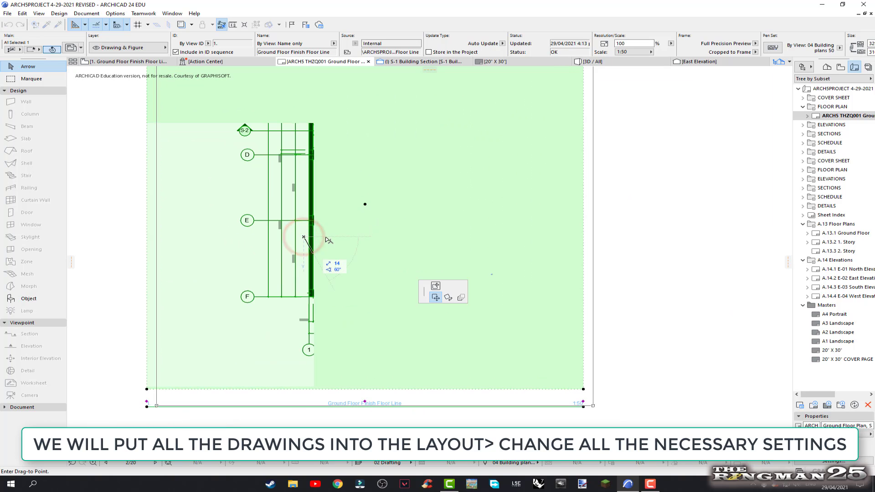
{"action": "left_click", "coordinate": [371, 204]}
{"action": "scroll", "coordinate": [401, 228], "scroll_direction": "down", "scroll_amount": 2}
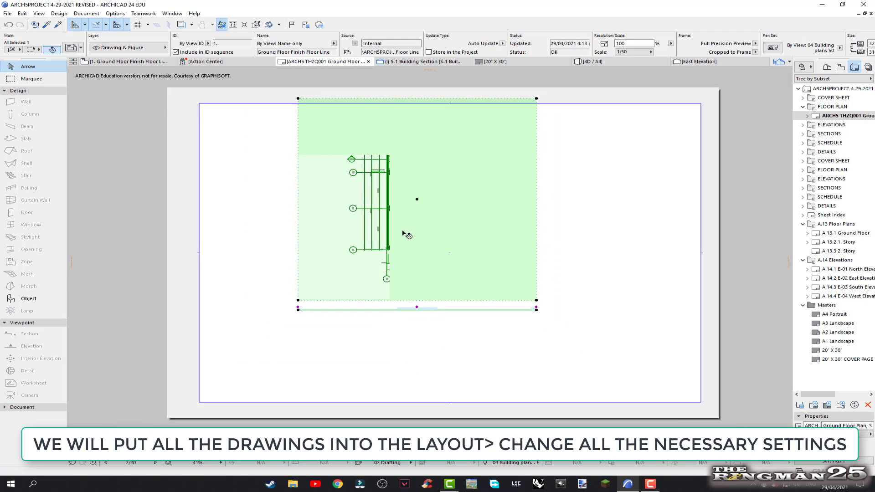
{"action": "scroll", "coordinate": [406, 237], "scroll_direction": "down", "scroll_amount": 2}
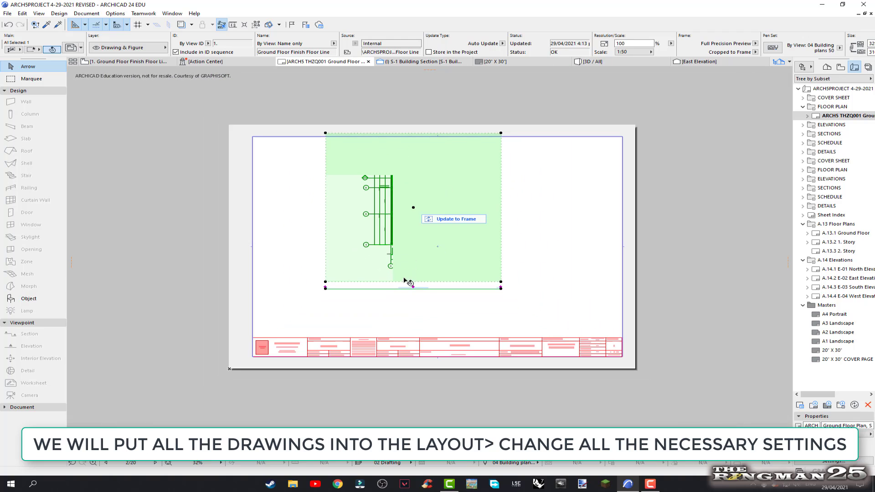
{"action": "left_click", "coordinate": [442, 220]}
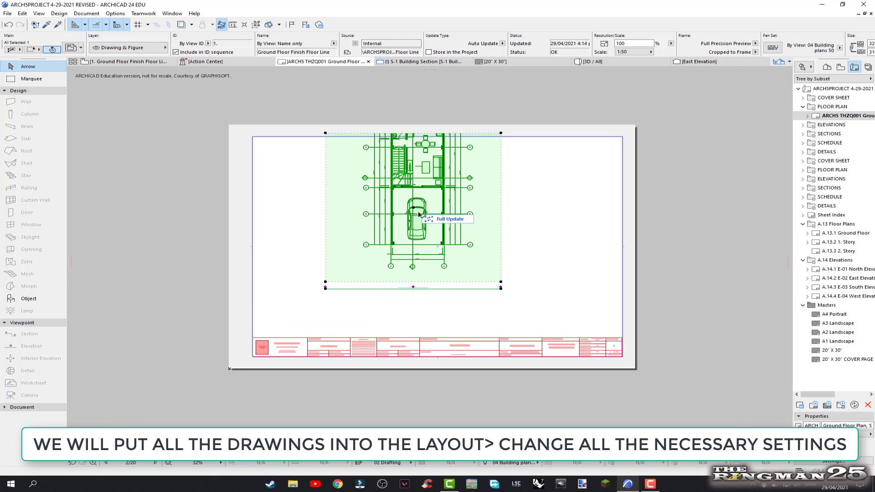
{"action": "left_click_drag", "start_coordinate": [425, 208], "coordinate": [360, 220]}
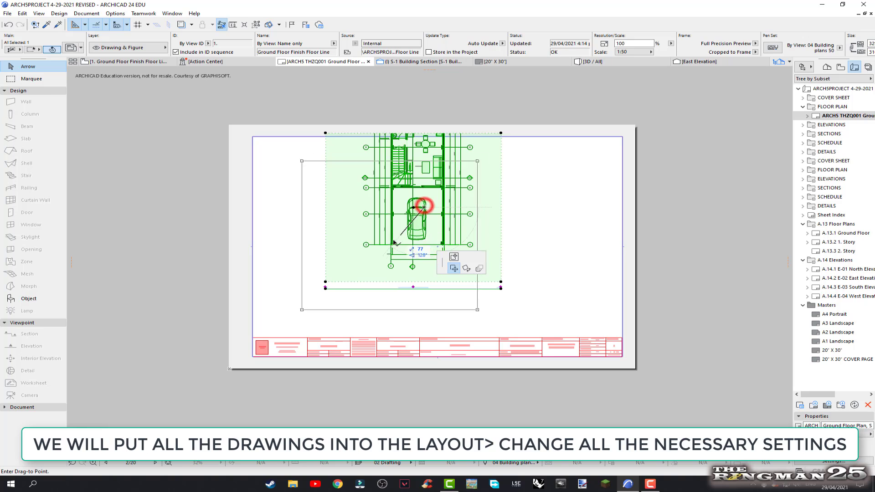
{"action": "left_click", "coordinate": [359, 220]}
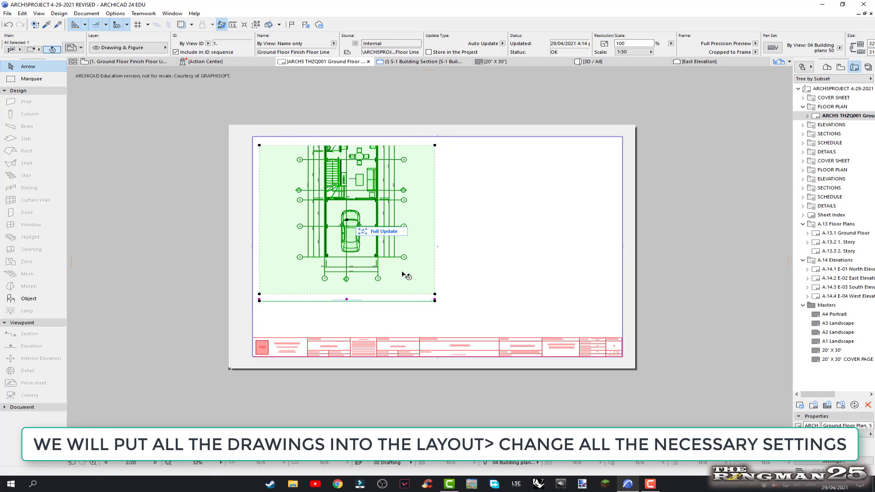
{"action": "left_click", "coordinate": [391, 232]}
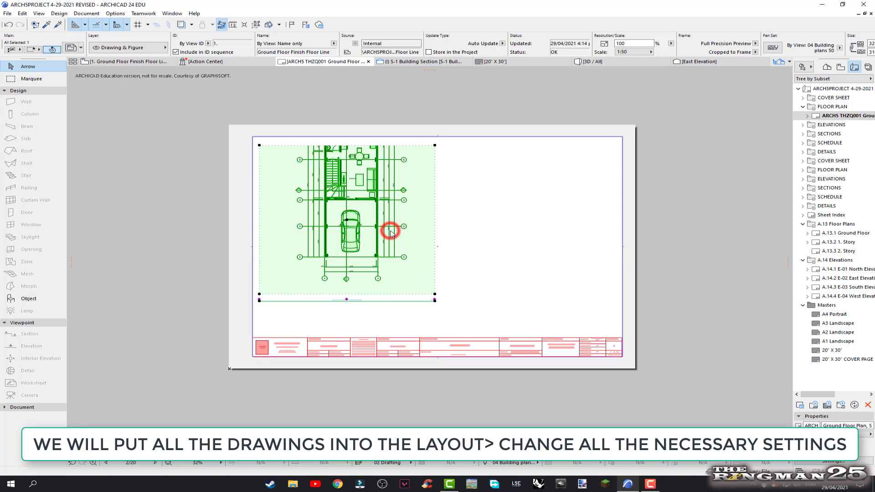
- Re-crop the frame: raise its top, trim its left side and pull its bottom up to the plan
{"action": "left_click", "coordinate": [435, 146]}
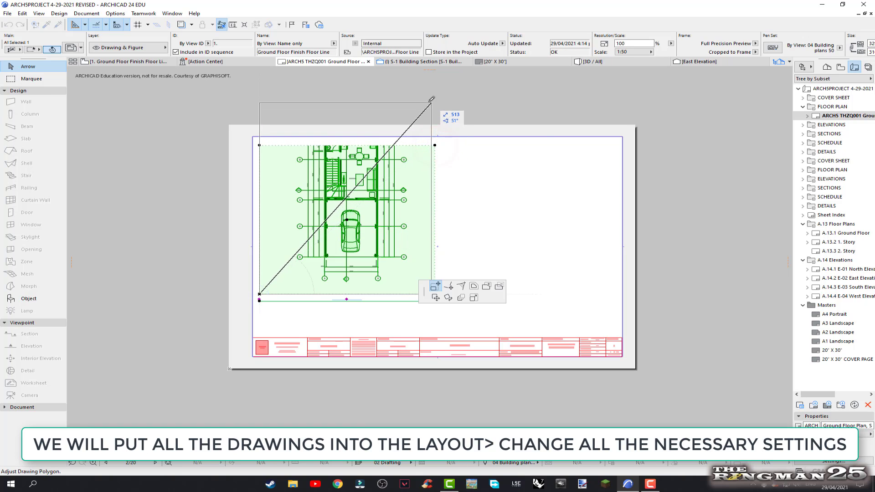
{"action": "left_click", "coordinate": [413, 98]}
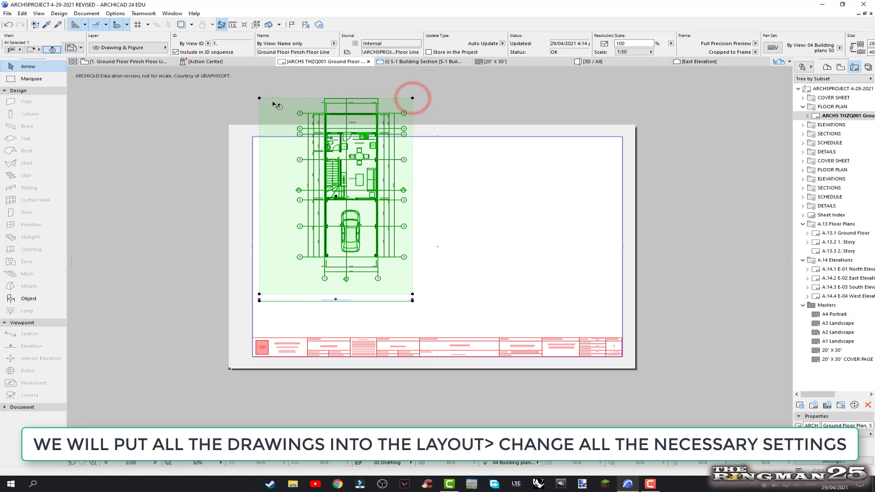
{"action": "left_click", "coordinate": [259, 98]}
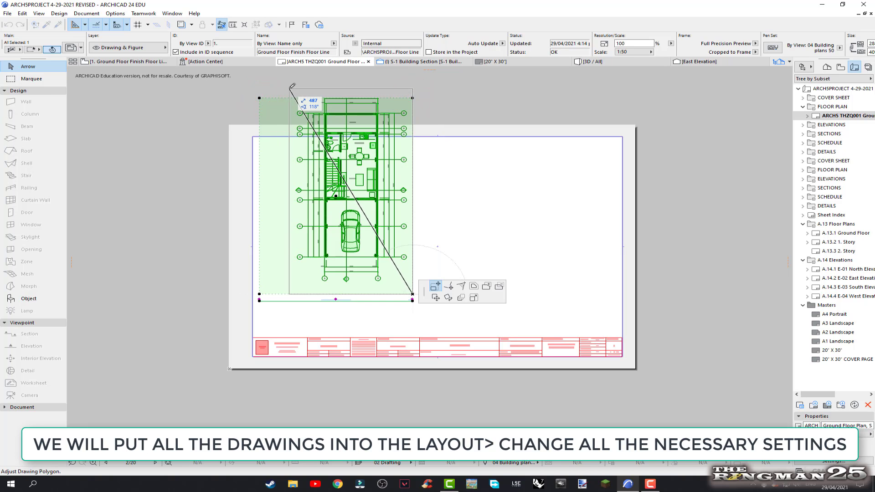
{"action": "left_click", "coordinate": [291, 89]}
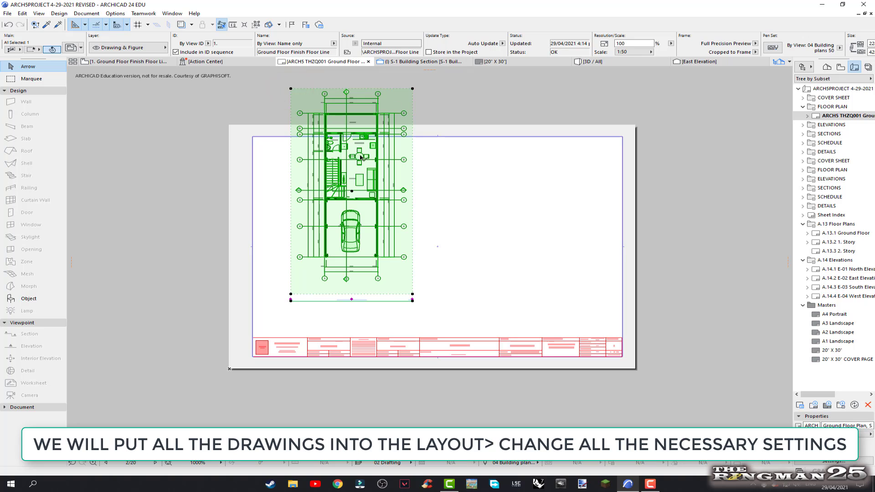
{"action": "left_click", "coordinate": [414, 297]}
{"action": "left_click", "coordinate": [412, 298]}
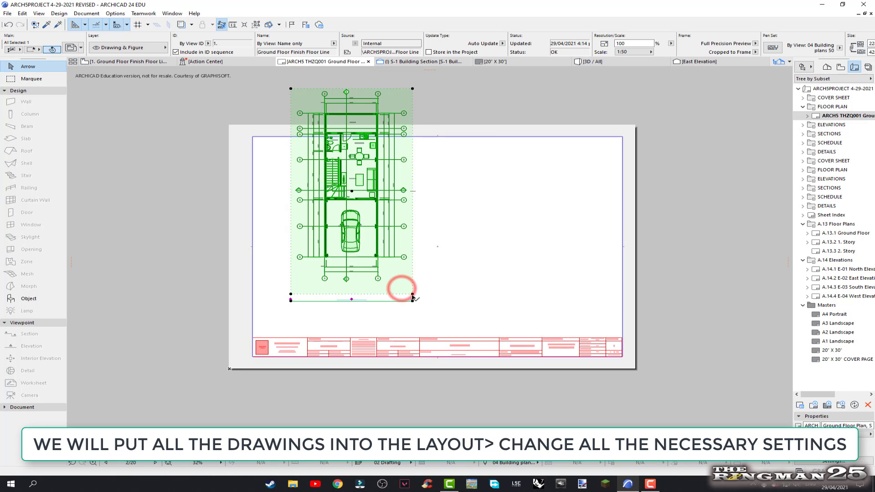
{"action": "left_click", "coordinate": [413, 297]}
{"action": "left_click", "coordinate": [412, 284]}
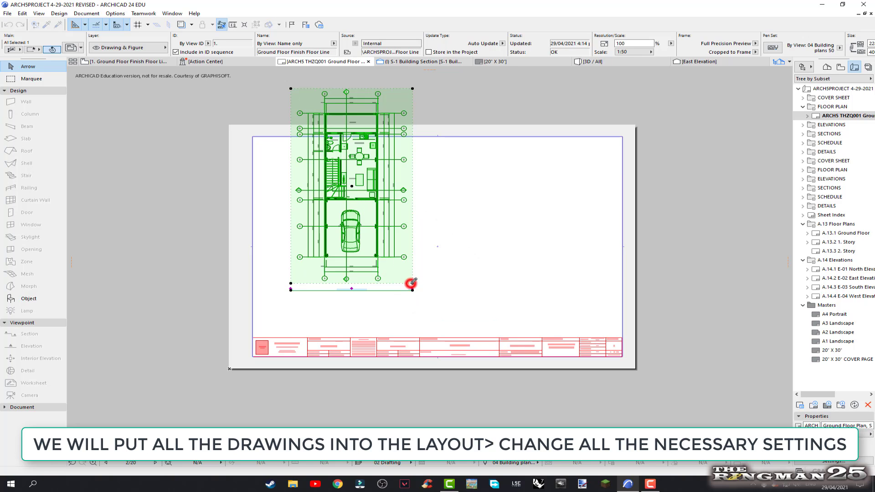
- Position the drawing just above the title block, nudged slightly right
{"action": "left_click", "coordinate": [359, 158]}
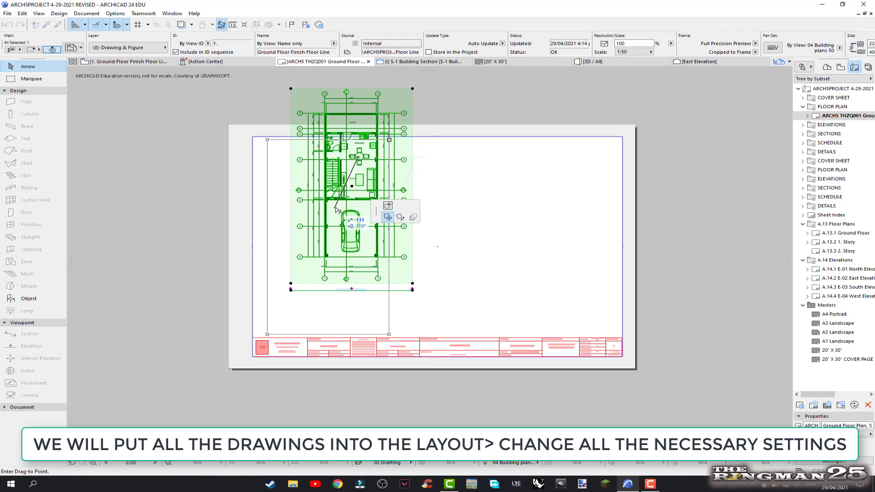
{"action": "left_click", "coordinate": [340, 209]}
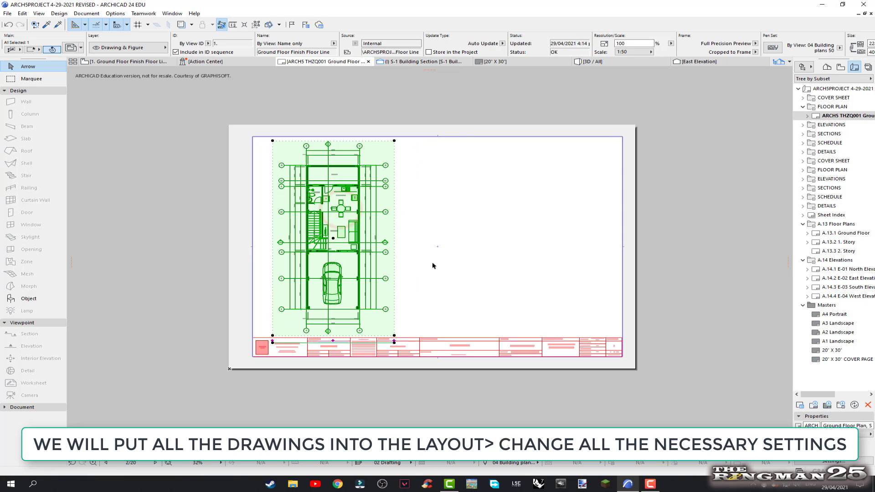
{"action": "left_click", "coordinate": [354, 263]}
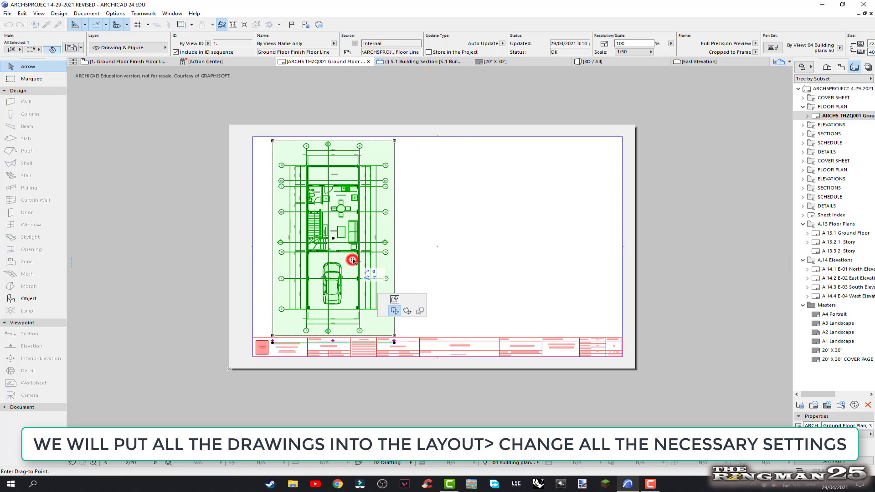
{"action": "left_click", "coordinate": [366, 262]}
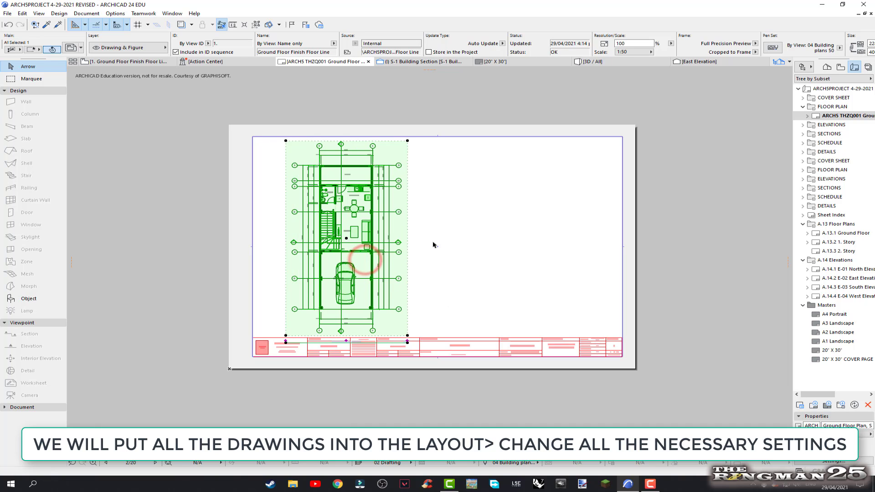
{"action": "left_click", "coordinate": [406, 107]}
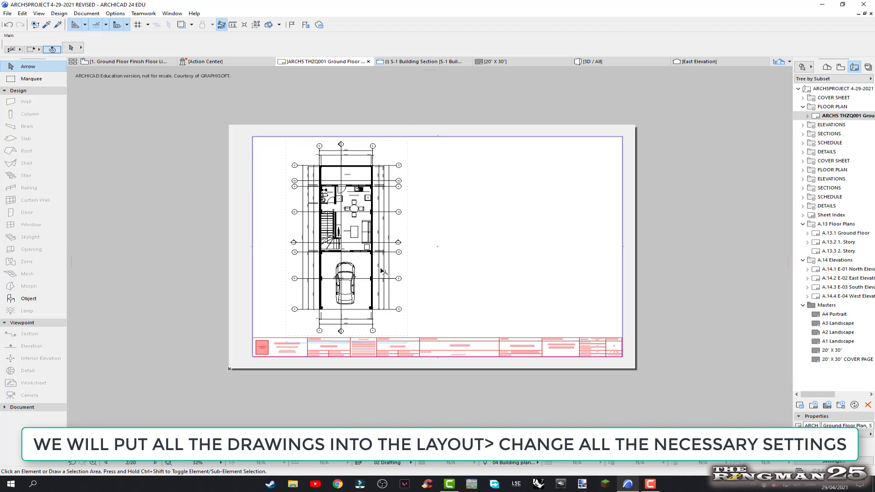
- Nudge the floor plan drawing slightly down into its adjusted place and deselect it
{"action": "scroll", "coordinate": [365, 315], "scroll_direction": "up", "scroll_amount": 1}
{"action": "scroll", "coordinate": [358, 332], "scroll_direction": "down", "scroll_amount": 1}
{"action": "scroll", "coordinate": [360, 331], "scroll_direction": "up", "scroll_amount": 3}
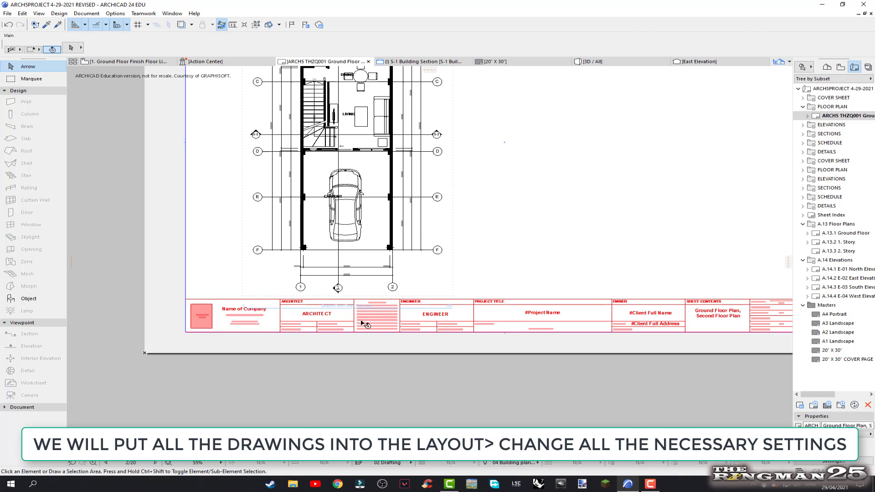
{"action": "scroll", "coordinate": [381, 291], "scroll_direction": "down", "scroll_amount": 2}
{"action": "scroll", "coordinate": [394, 285], "scroll_direction": "down", "scroll_amount": 1}
{"action": "scroll", "coordinate": [390, 262], "scroll_direction": "up", "scroll_amount": 1}
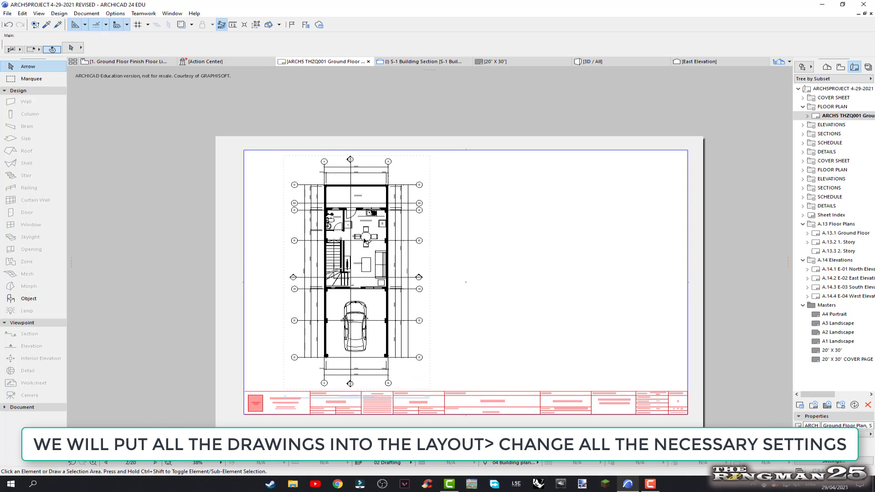
{"action": "scroll", "coordinate": [359, 203], "scroll_direction": "up", "scroll_amount": 2}
{"action": "left_click", "coordinate": [358, 197]}
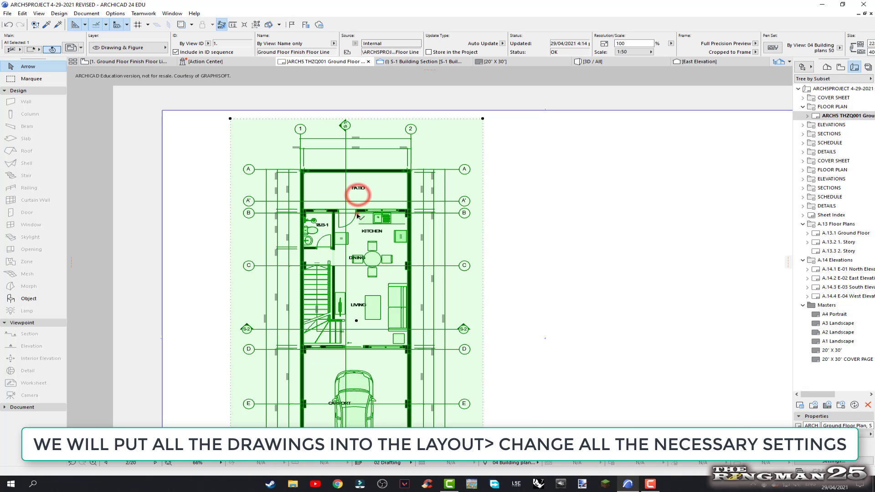
{"action": "left_click", "coordinate": [358, 211]}
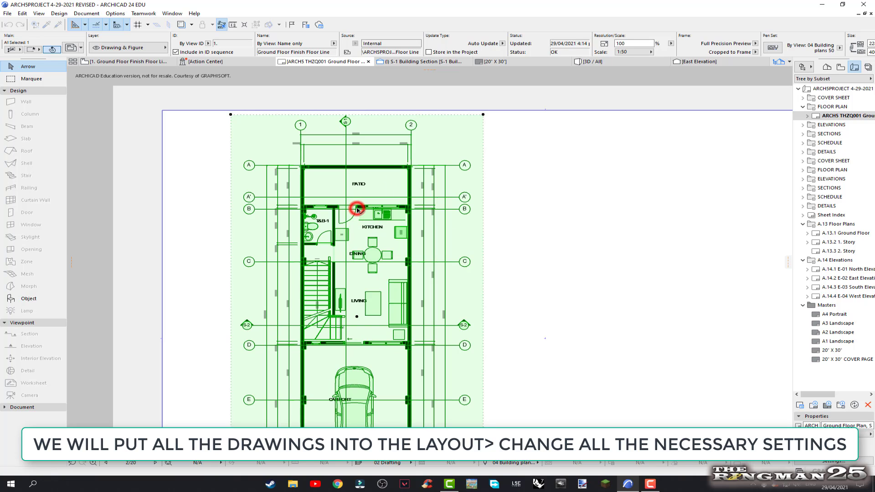
{"action": "scroll", "coordinate": [392, 235], "scroll_direction": "down", "scroll_amount": 2}
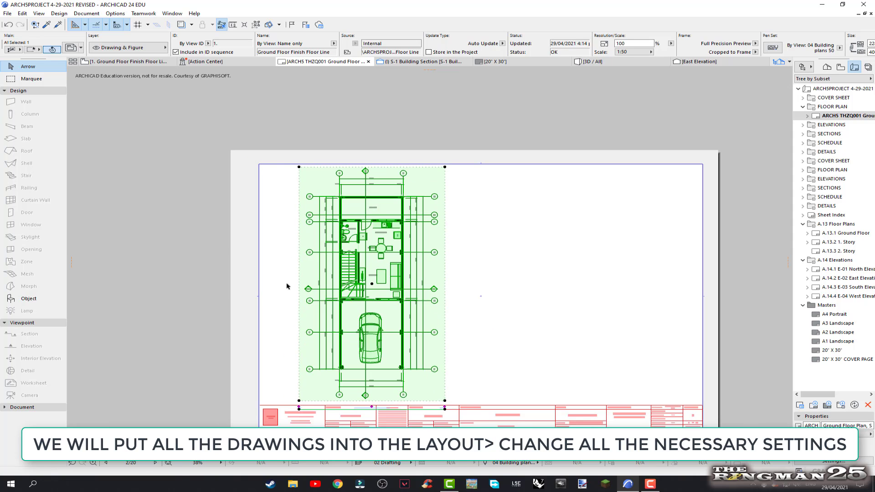
{"action": "left_click", "coordinate": [206, 219]}
- Inspect the placed drawing at several zoom levels, then switch the Navigator to the Project Map
{"action": "scroll", "coordinate": [210, 218], "scroll_direction": "down", "scroll_amount": 2}
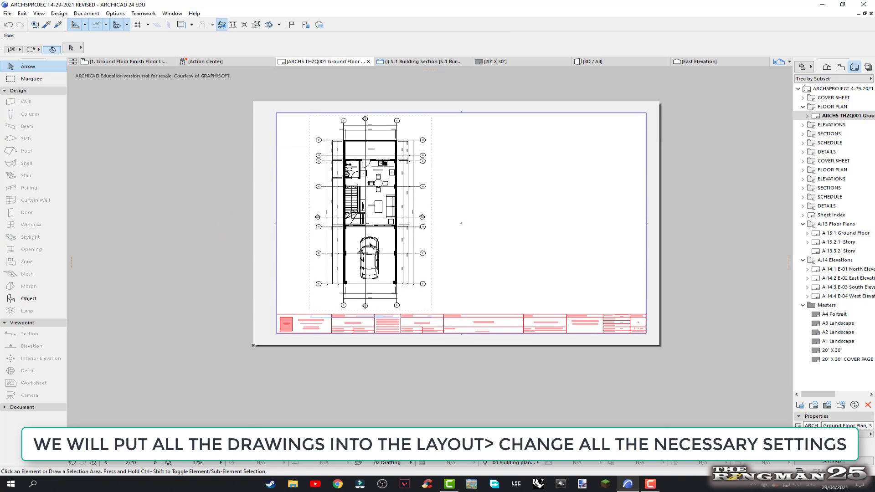
{"action": "scroll", "coordinate": [370, 247], "scroll_direction": "up", "scroll_amount": 3}
{"action": "scroll", "coordinate": [391, 314], "scroll_direction": "up", "scroll_amount": 3}
{"action": "scroll", "coordinate": [364, 345], "scroll_direction": "up", "scroll_amount": 3}
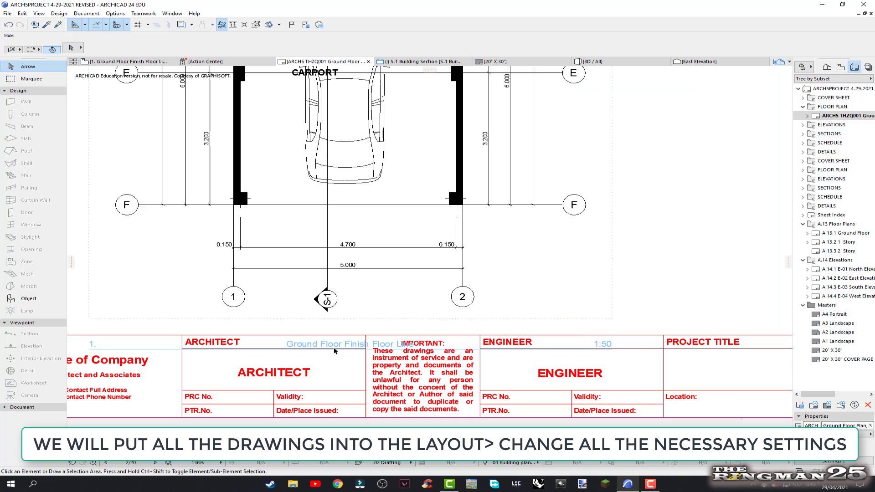
{"action": "left_click", "coordinate": [322, 346]}
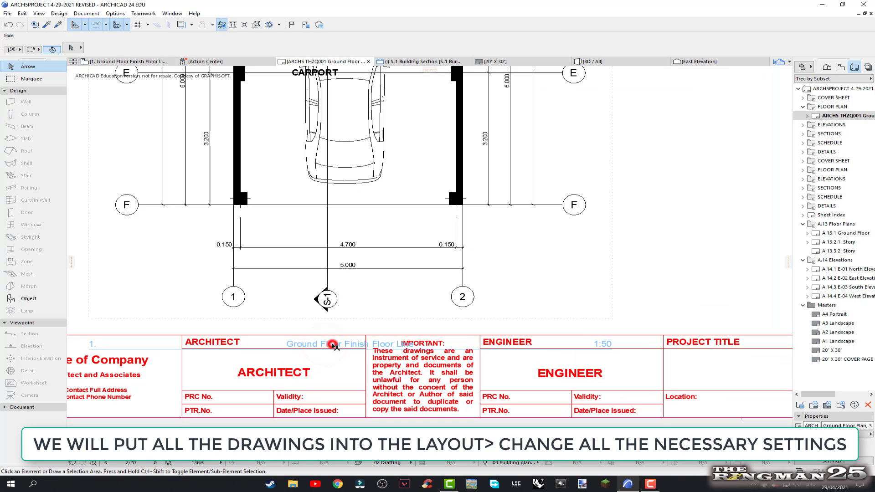
{"action": "left_click", "coordinate": [333, 345]}
{"action": "left_click", "coordinate": [608, 348]}
{"action": "left_click", "coordinate": [609, 310]}
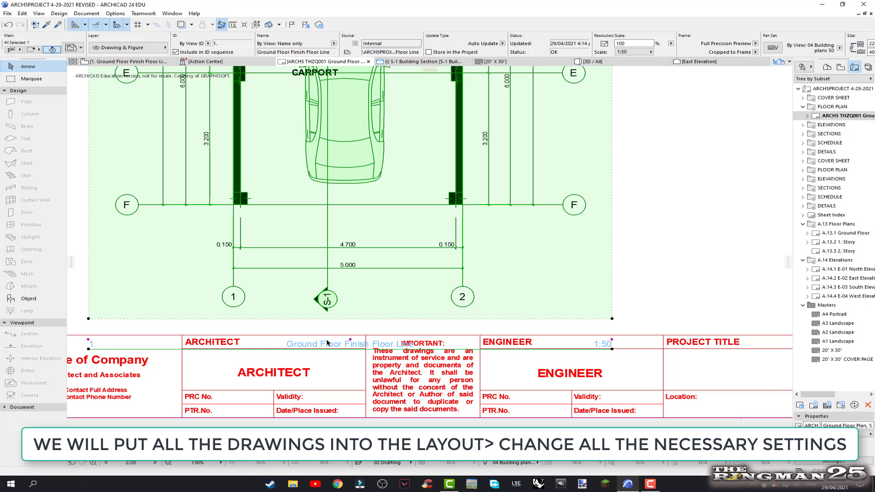
{"action": "scroll", "coordinate": [328, 341], "scroll_direction": "down", "scroll_amount": 1}
{"action": "scroll", "coordinate": [365, 329], "scroll_direction": "down", "scroll_amount": 2}
{"action": "scroll", "coordinate": [410, 315], "scroll_direction": "down", "scroll_amount": 2}
{"action": "scroll", "coordinate": [456, 292], "scroll_direction": "down", "scroll_amount": 1}
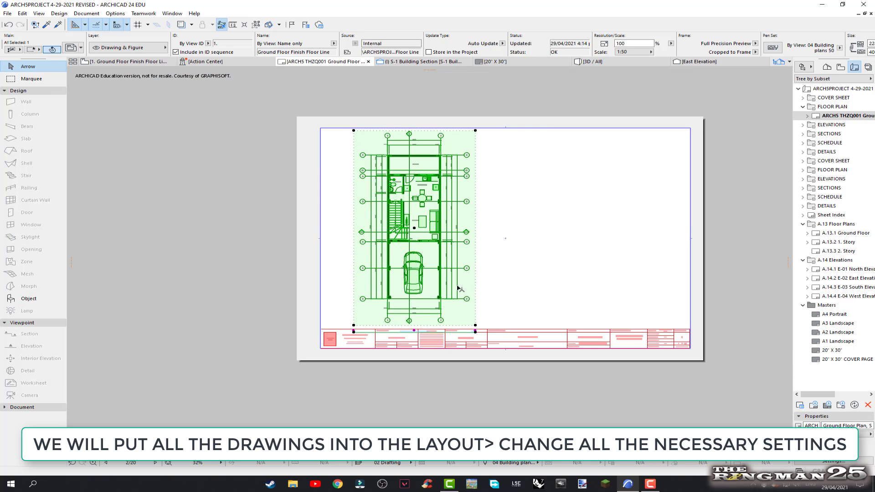
{"action": "left_click", "coordinate": [436, 83]}
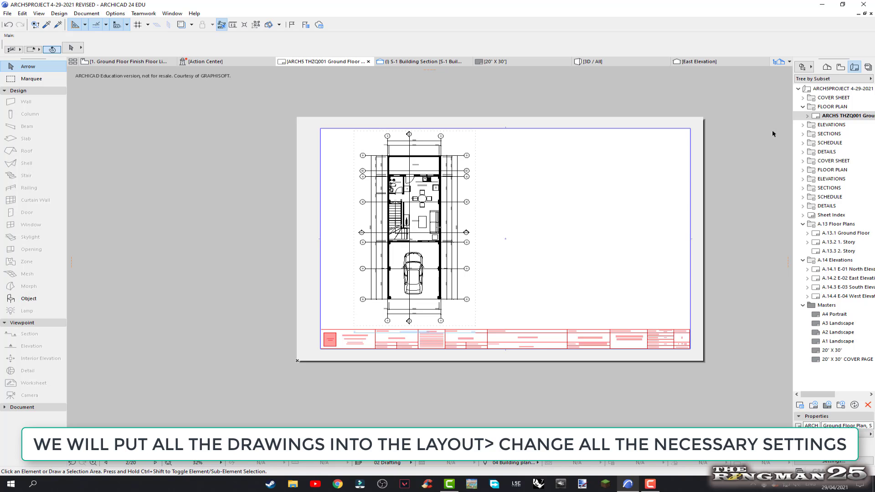
{"action": "left_click", "coordinate": [827, 67]}
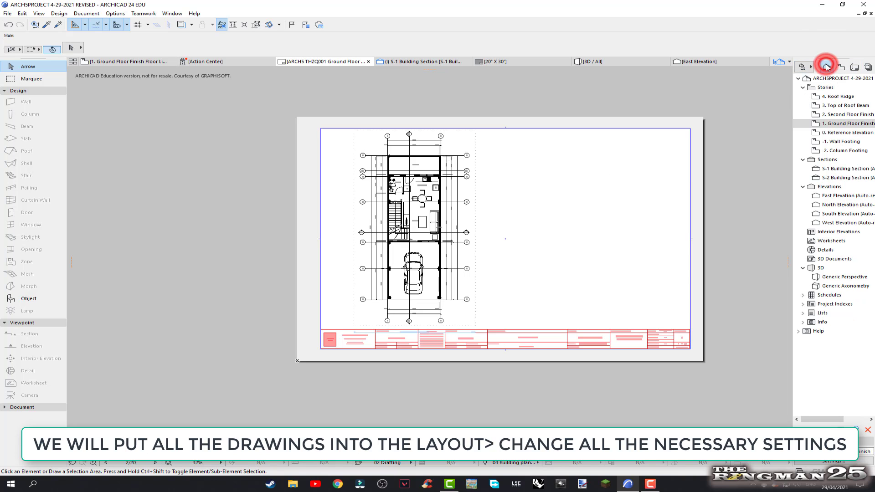
- Open the 1. Ground Floor Finish plan from the Project Map
{"action": "double_click", "coordinate": [847, 124]}
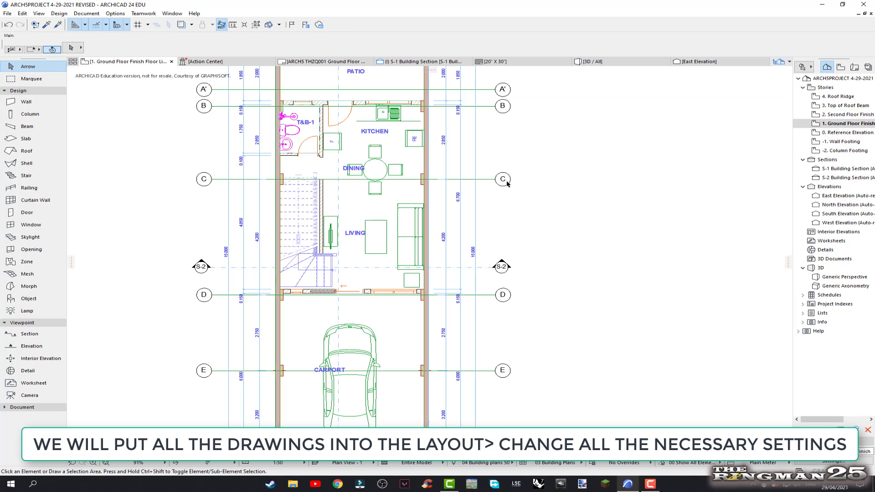
{"action": "scroll", "coordinate": [502, 180], "scroll_direction": "down", "scroll_amount": 3}
{"action": "scroll", "coordinate": [424, 174], "scroll_direction": "up", "scroll_amount": 3}
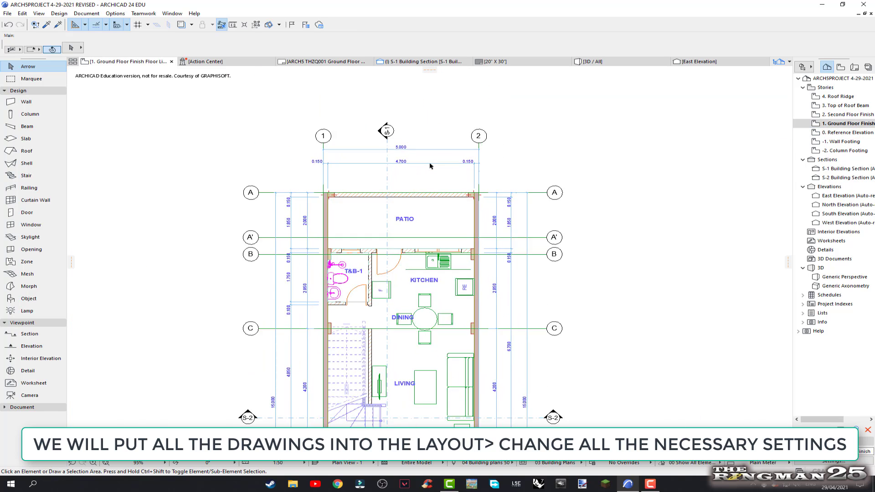
{"action": "scroll", "coordinate": [438, 171], "scroll_direction": "up", "scroll_amount": 2}
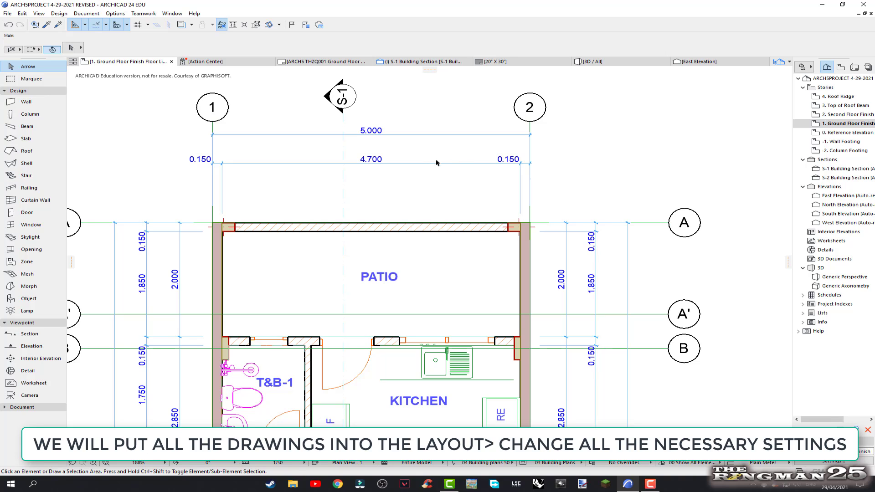
- Extend the 0.150/4.700/0.150 chain's right witness line to the wall corner
{"action": "left_click", "coordinate": [436, 164]}
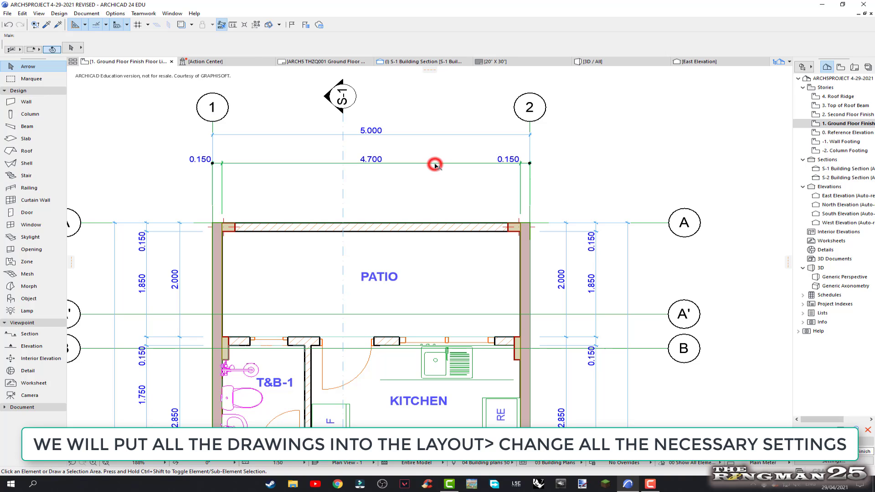
{"action": "left_click", "coordinate": [530, 164]}
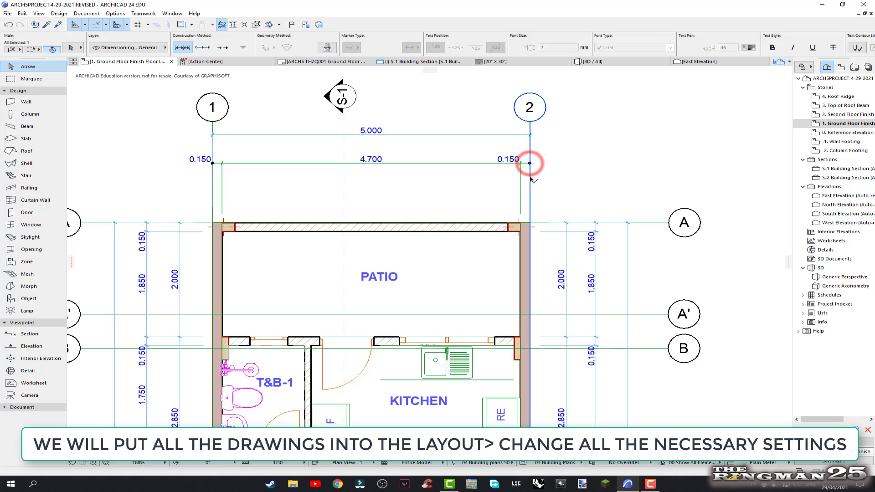
{"action": "left_click", "coordinate": [530, 163]}
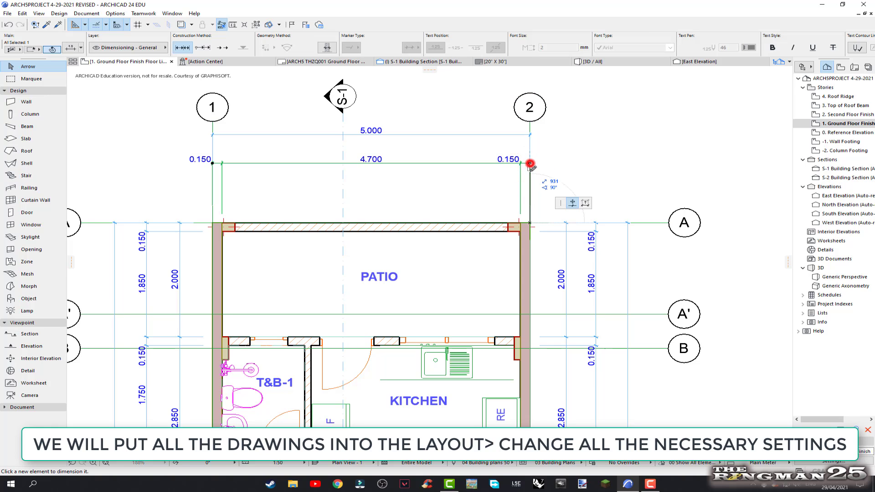
{"action": "left_click", "coordinate": [531, 194]}
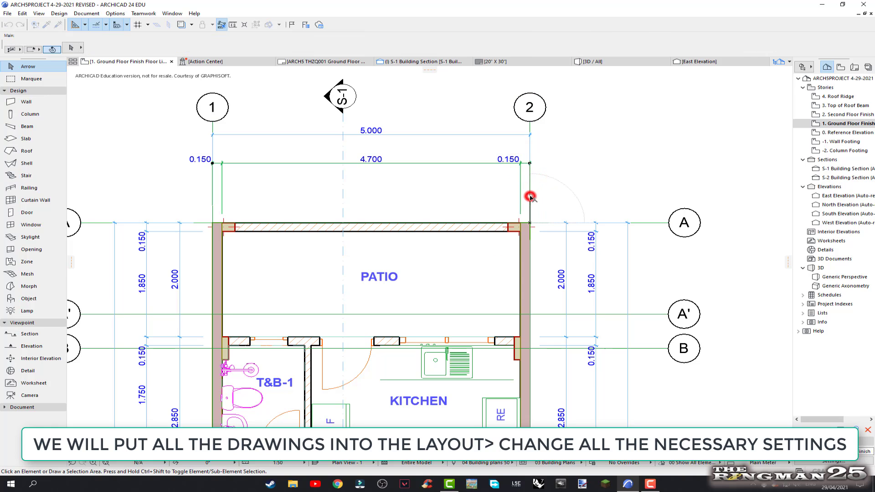
{"action": "left_click", "coordinate": [414, 164]}
- Move the 4.700 dimension line down near the patio wall, with 5.000 just above it
{"action": "left_click", "coordinate": [411, 163]}
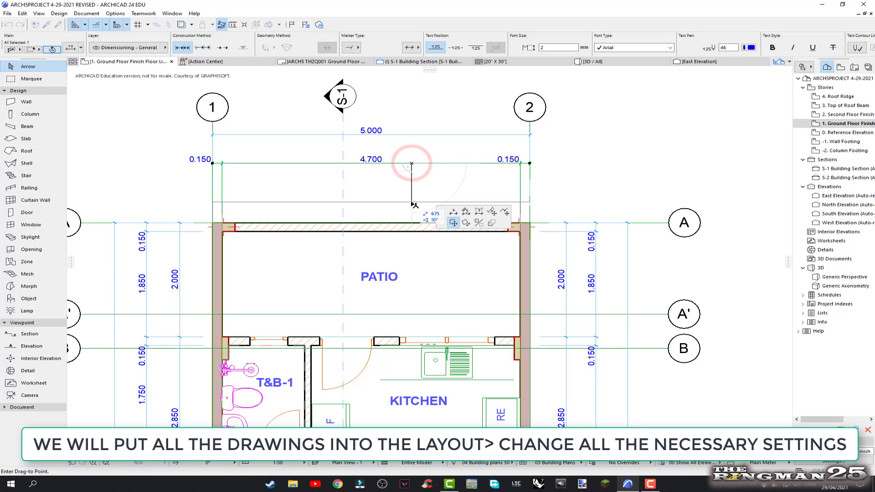
{"action": "left_click", "coordinate": [412, 196]}
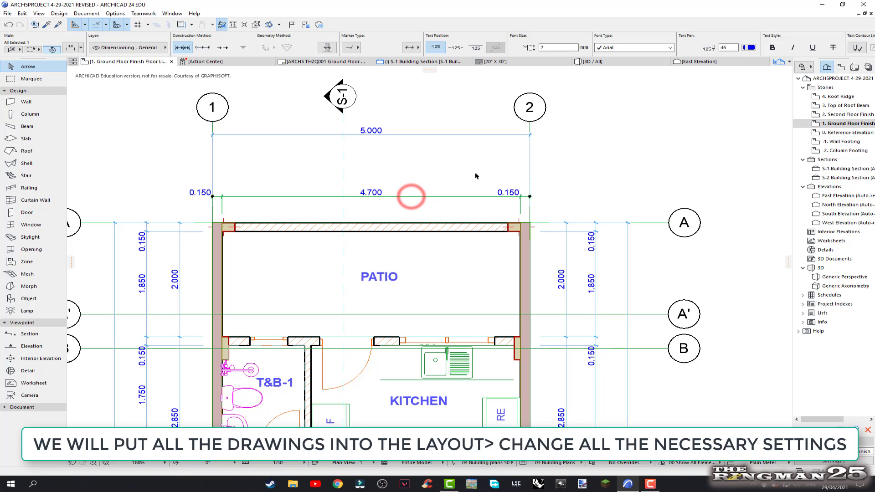
{"action": "left_click", "coordinate": [396, 135]}
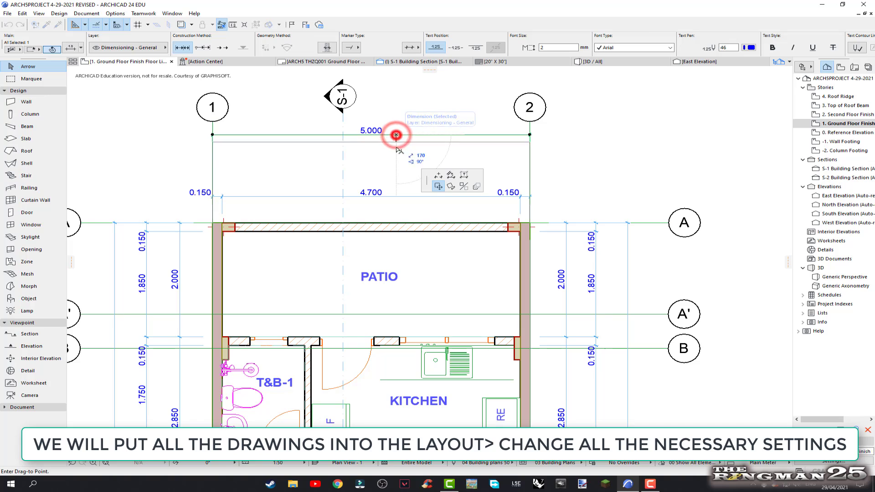
{"action": "left_click", "coordinate": [397, 184]}
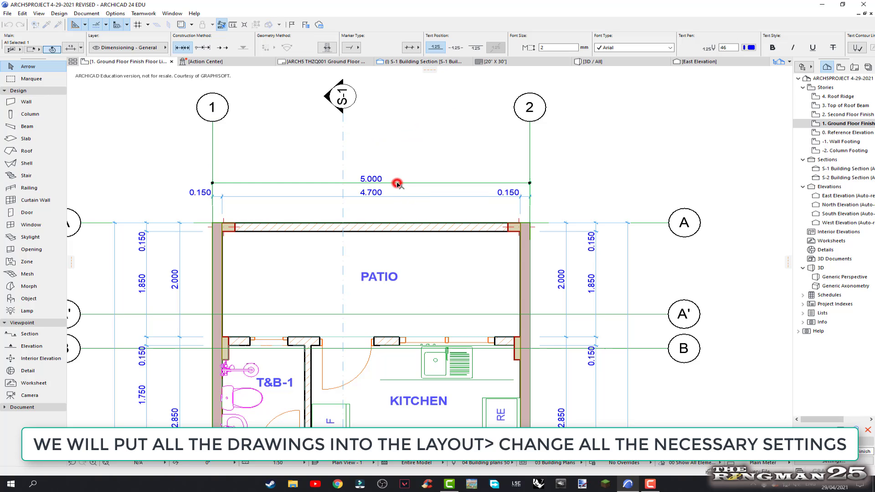
- Pull grid lines 2 and 1 down to just above the dimensions, then begin stretching section S-1
{"action": "left_click", "coordinate": [531, 124]}
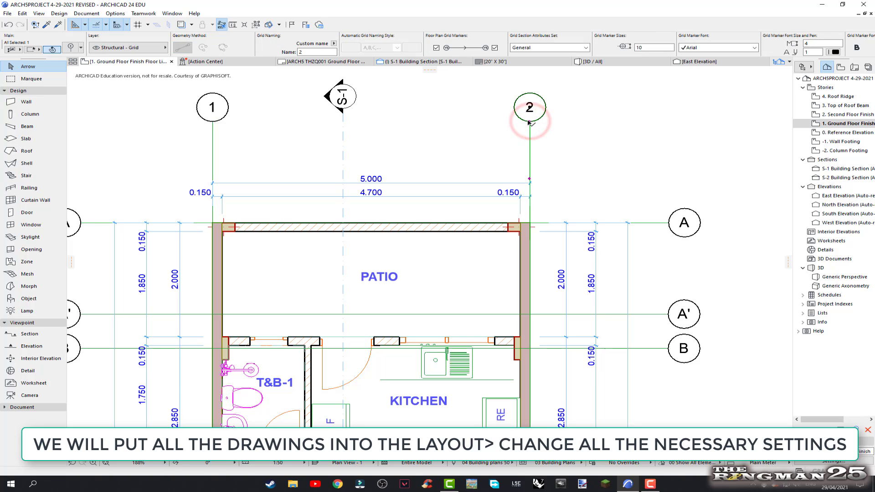
{"action": "left_click", "coordinate": [531, 123]}
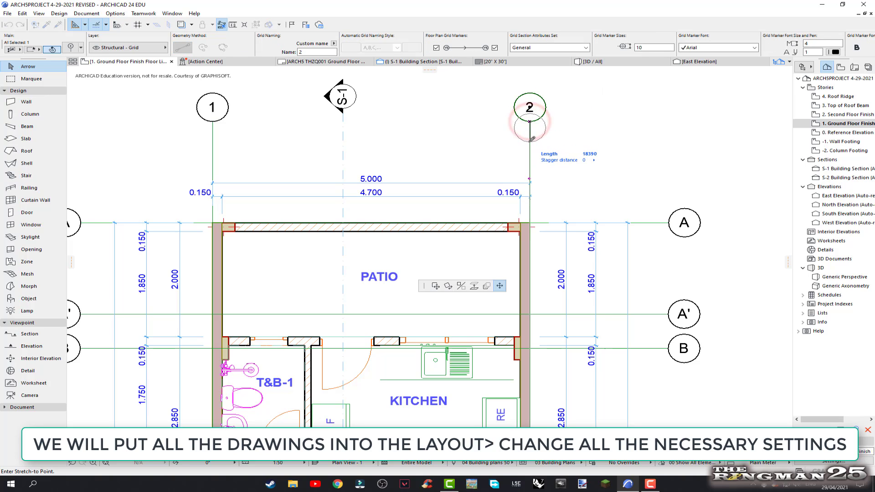
{"action": "left_click", "coordinate": [531, 164]}
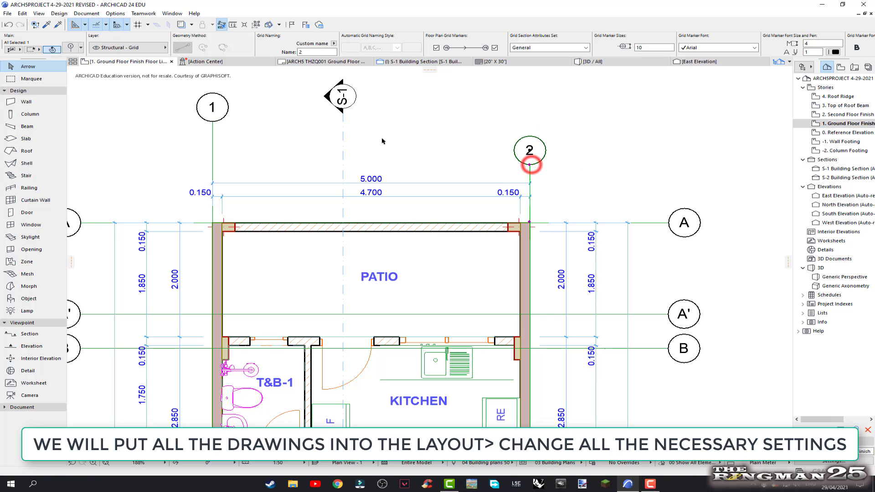
{"action": "left_click", "coordinate": [213, 123]}
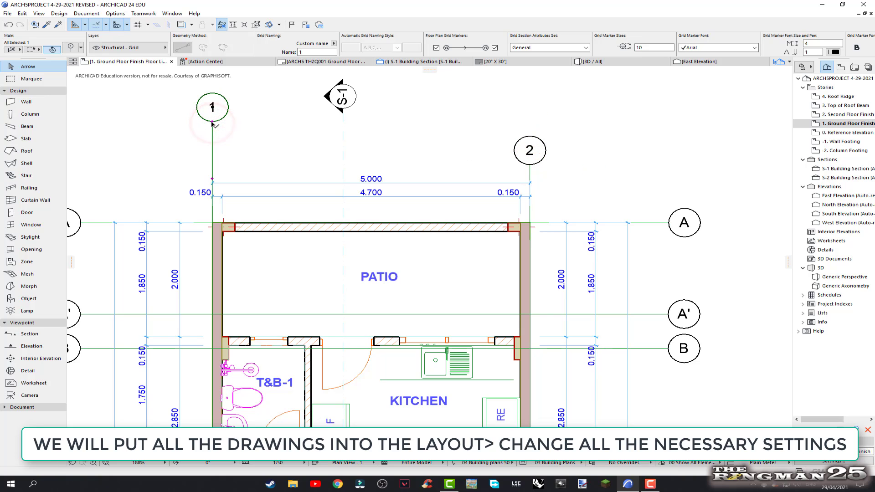
{"action": "left_click", "coordinate": [212, 122]}
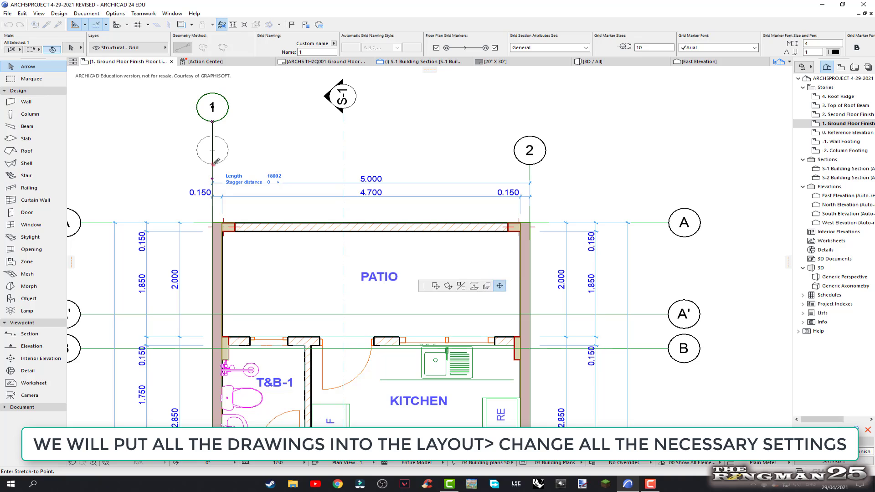
{"action": "left_click", "coordinate": [213, 164]}
{"action": "left_click", "coordinate": [345, 112]}
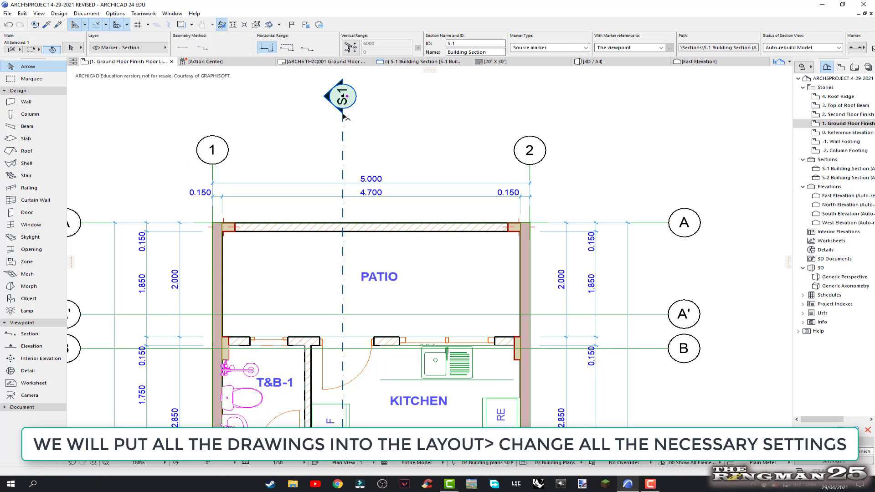
{"action": "left_click", "coordinate": [344, 114]}
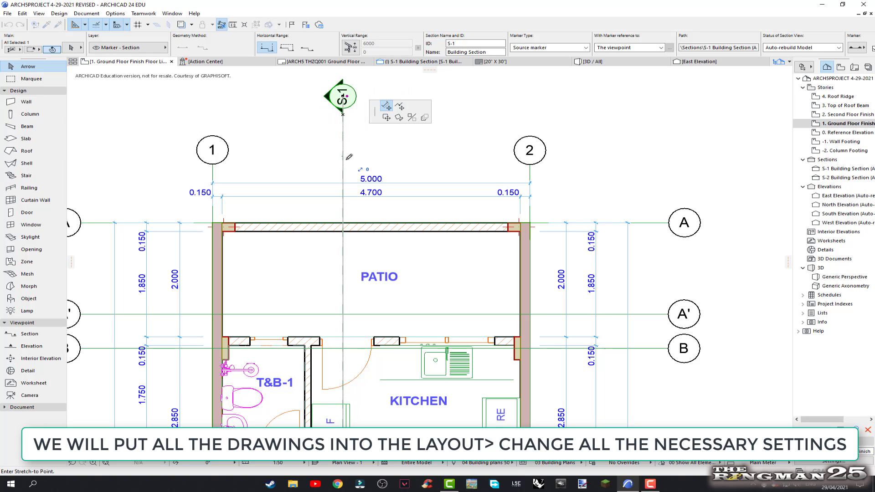
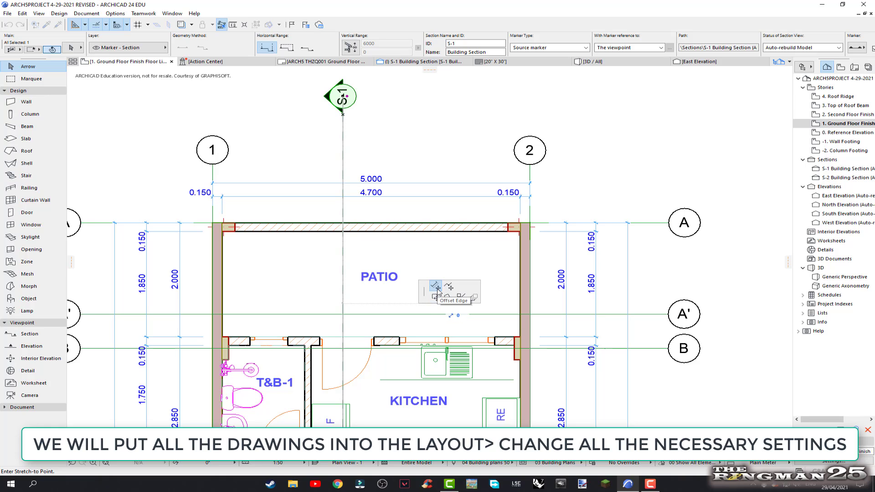
- Move the S-1 section's top marker to just above the dimensions
{"action": "left_click", "coordinate": [436, 298]}
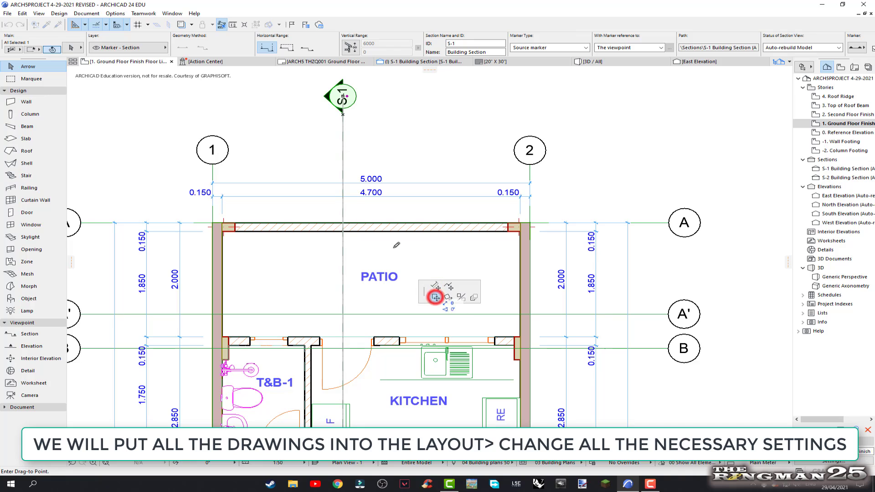
{"action": "left_click", "coordinate": [345, 176]}
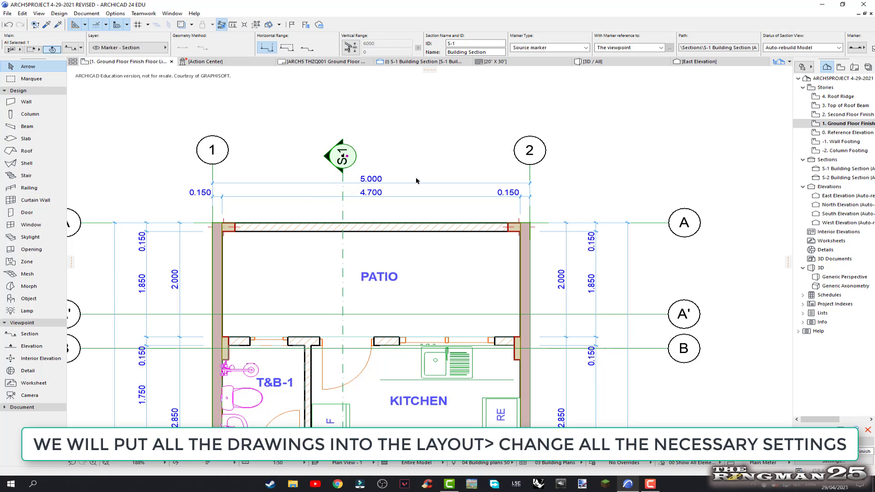
{"action": "left_click", "coordinate": [397, 149]}
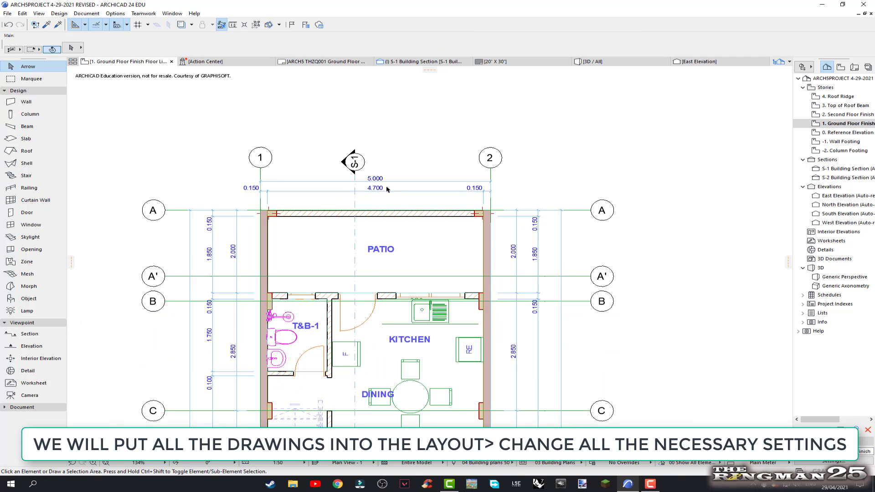
{"action": "scroll", "coordinate": [387, 175], "scroll_direction": "down", "scroll_amount": 3}
{"action": "scroll", "coordinate": [387, 173], "scroll_direction": "down", "scroll_amount": 2}
- Pull the S-1 section line's bottom end up to just below the plan
{"action": "middle_click_drag", "start_coordinate": [387, 171], "coordinate": [387, 128]}
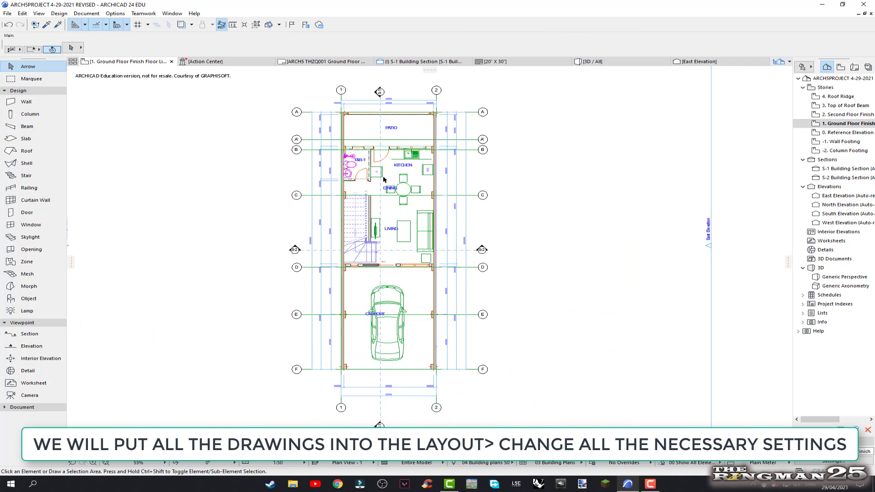
{"action": "scroll", "coordinate": [362, 304], "scroll_direction": "down", "scroll_amount": 1}
{"action": "scroll", "coordinate": [389, 392], "scroll_direction": "up", "scroll_amount": 4}
{"action": "scroll", "coordinate": [388, 401], "scroll_direction": "up", "scroll_amount": 1}
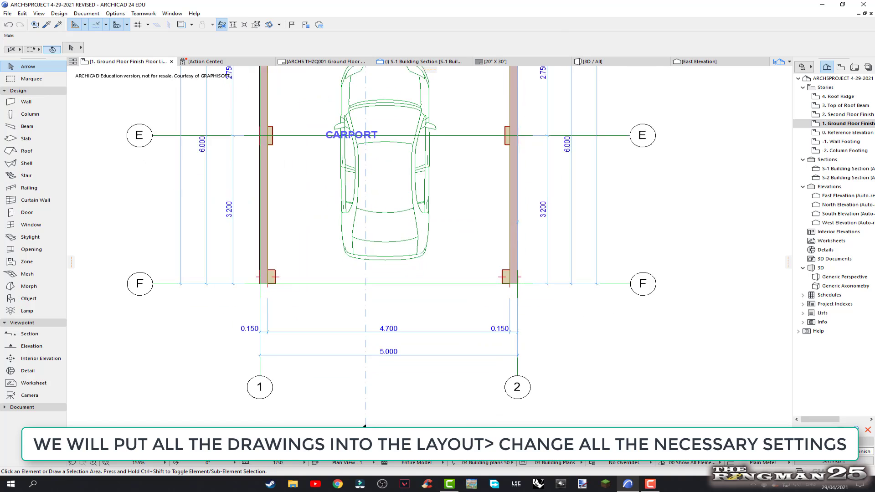
{"action": "left_click", "coordinate": [366, 414]}
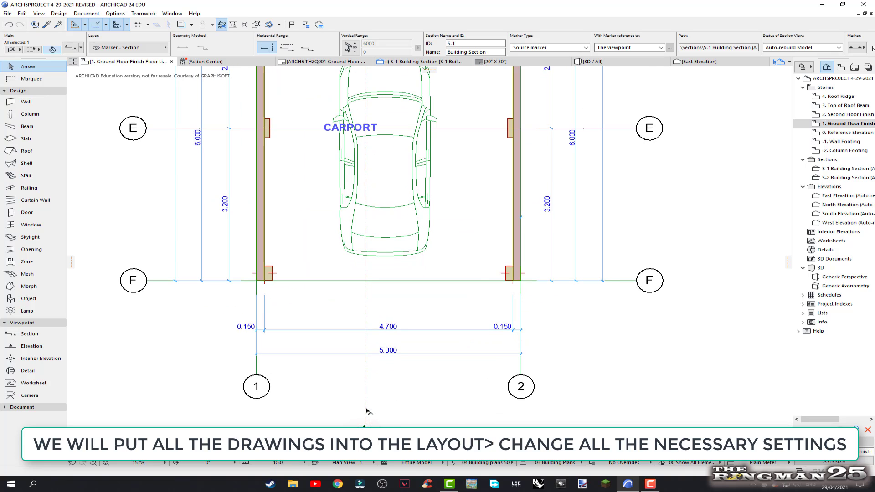
{"action": "left_click", "coordinate": [365, 407]}
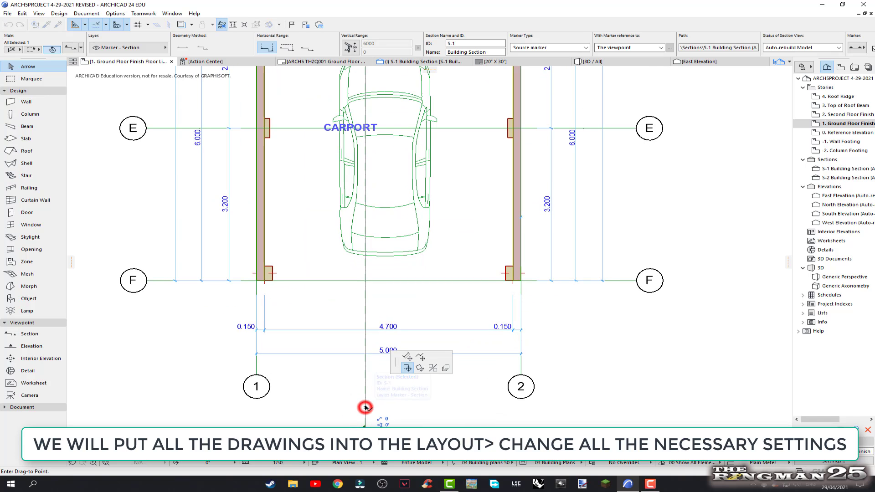
{"action": "left_click", "coordinate": [364, 359]}
{"action": "scroll", "coordinate": [413, 381], "scroll_direction": "down", "scroll_amount": 4}
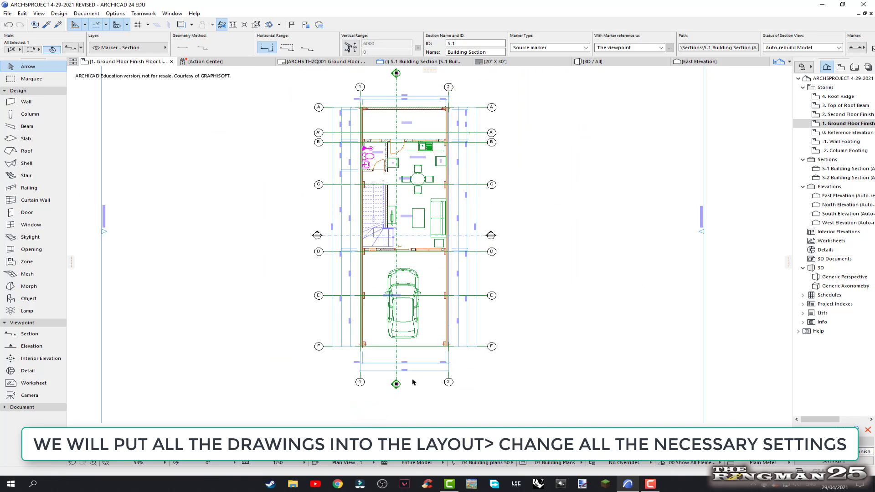
- Stretch the S-1 section line's end back to its marker
{"action": "left_click", "coordinate": [557, 322]}
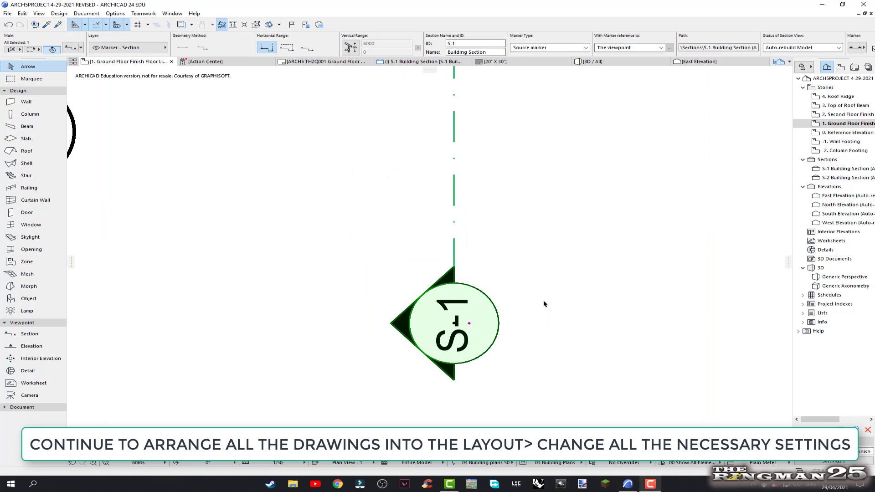
{"action": "scroll", "coordinate": [543, 304], "scroll_direction": "down", "scroll_amount": 5}
{"action": "scroll", "coordinate": [478, 319], "scroll_direction": "down", "scroll_amount": 1}
{"action": "scroll", "coordinate": [452, 337], "scroll_direction": "up", "scroll_amount": 1}
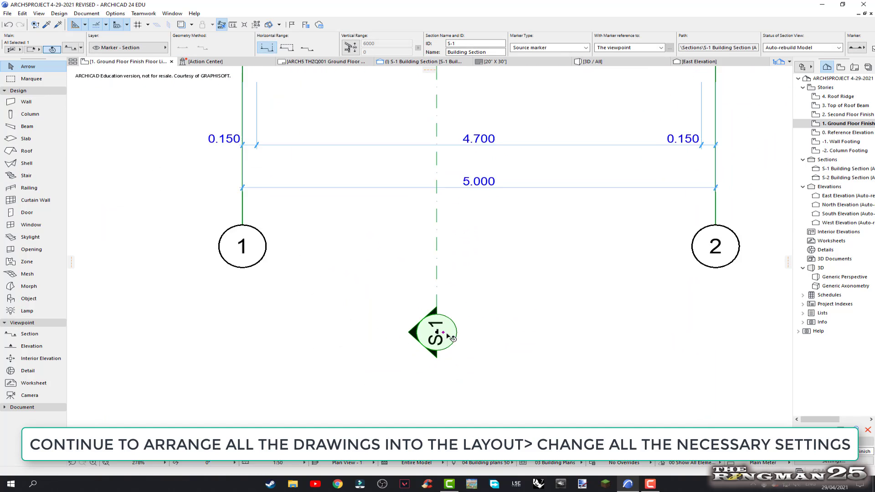
{"action": "scroll", "coordinate": [452, 338], "scroll_direction": "up", "scroll_amount": 2}
{"action": "left_click", "coordinate": [434, 332]}
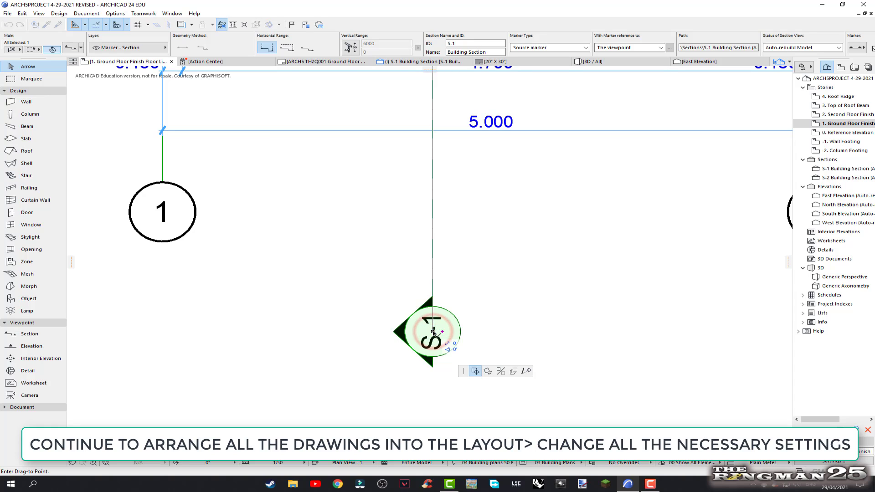
{"action": "left_click", "coordinate": [527, 371]}
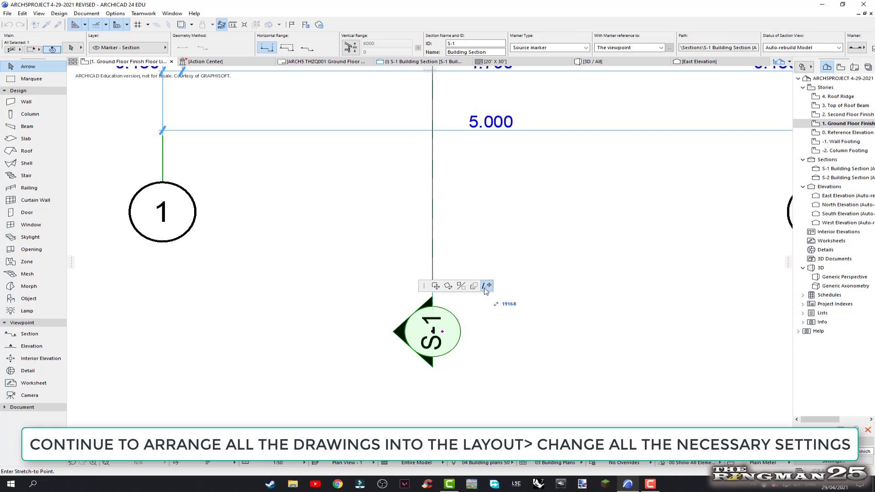
{"action": "left_click", "coordinate": [433, 329]}
{"action": "left_click", "coordinate": [433, 335]}
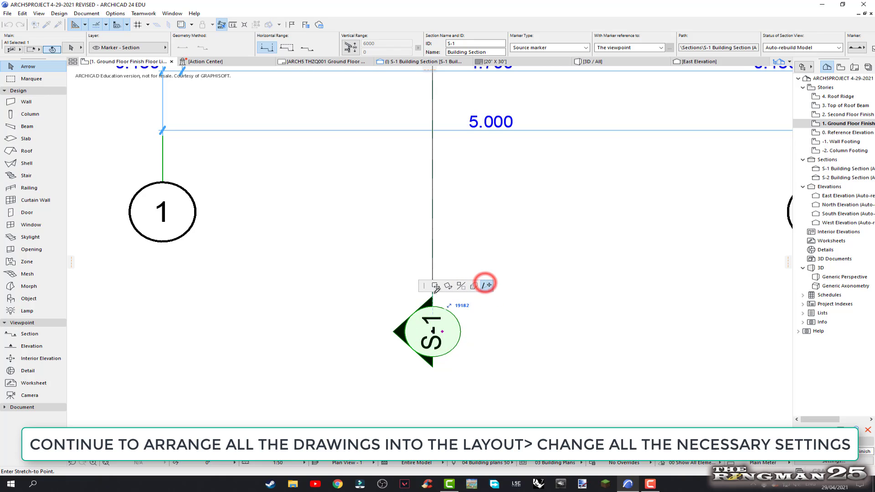
{"action": "left_click", "coordinate": [433, 329]}
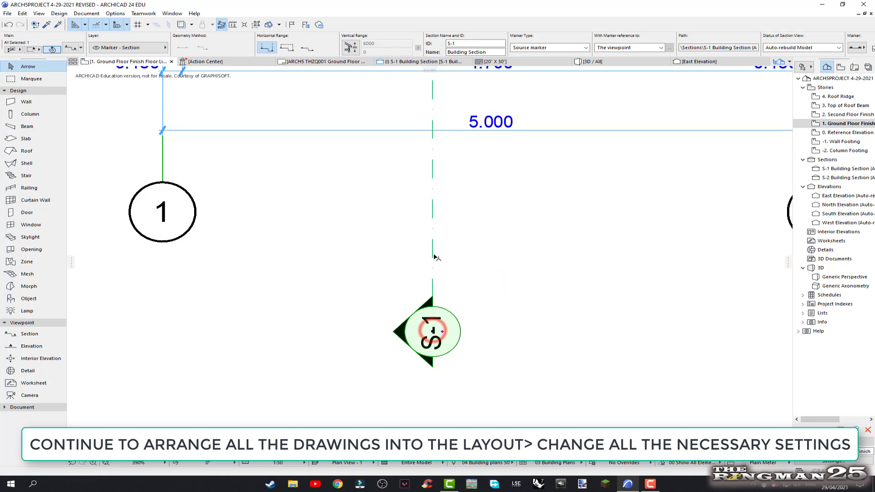
- Stretch the S-1 section line again to shorten it toward the grid bubbles
{"action": "left_click", "coordinate": [434, 335]}
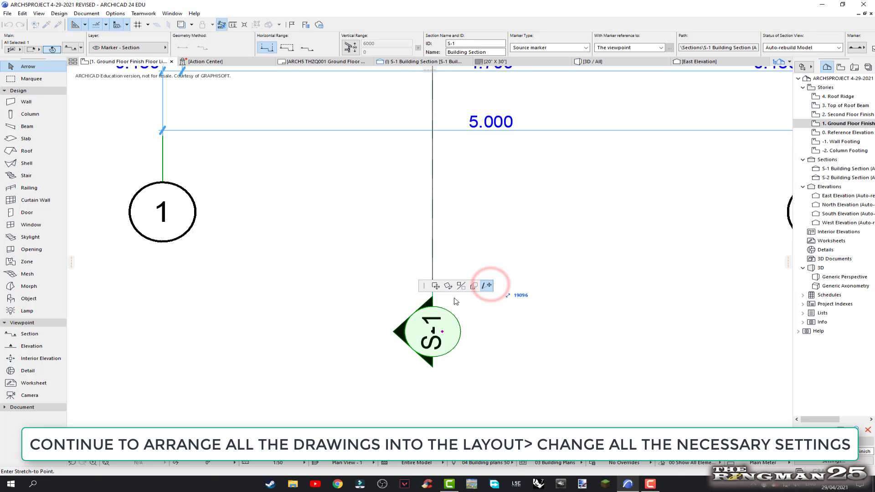
{"action": "left_click", "coordinate": [488, 285]}
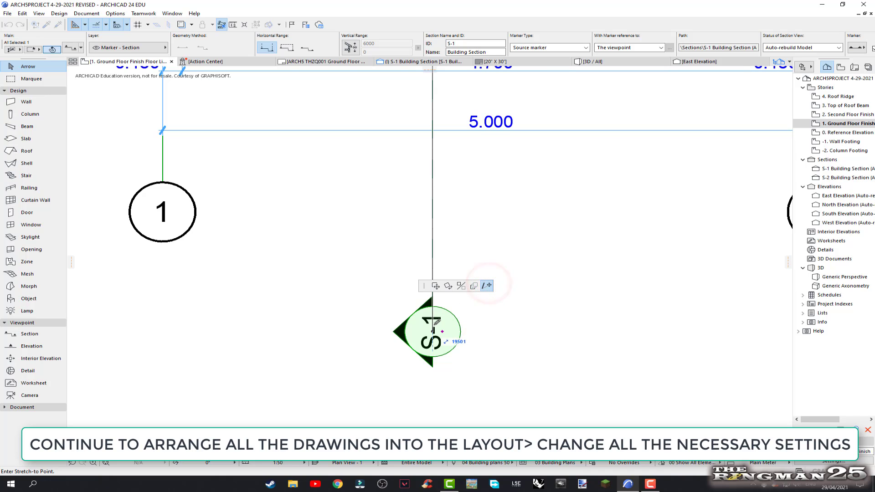
{"action": "left_click", "coordinate": [436, 237]}
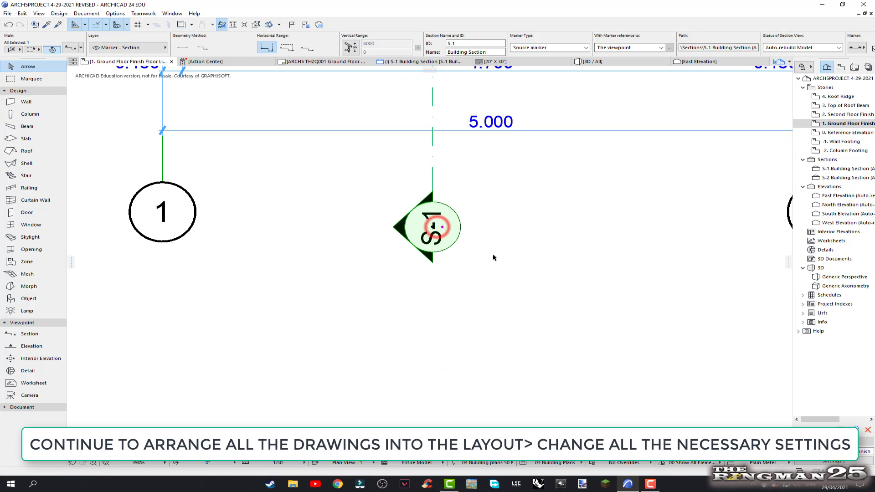
{"action": "scroll", "coordinate": [511, 278], "scroll_direction": "down", "scroll_amount": 3}
{"action": "scroll", "coordinate": [510, 285], "scroll_direction": "down", "scroll_amount": 2}
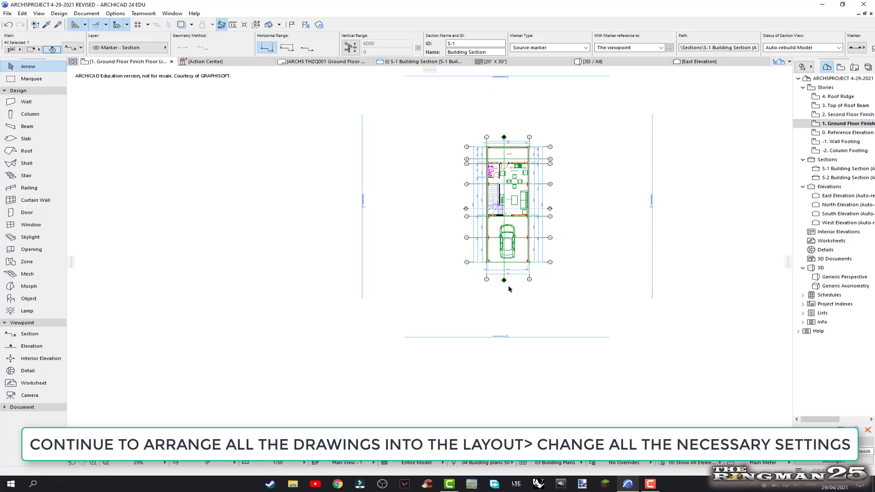
{"action": "scroll", "coordinate": [509, 286], "scroll_direction": "up", "scroll_amount": 2}
{"action": "scroll", "coordinate": [509, 286], "scroll_direction": "up", "scroll_amount": 2}
{"action": "scroll", "coordinate": [509, 286], "scroll_direction": "up", "scroll_amount": 2}
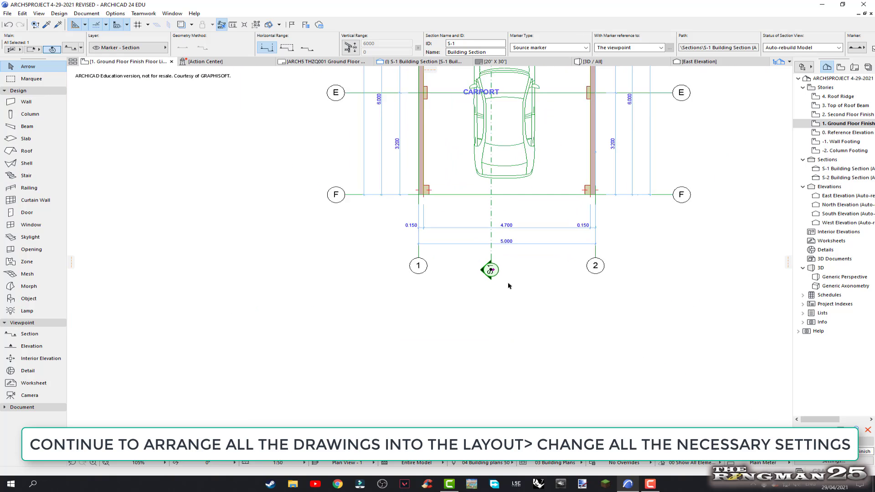
{"action": "scroll", "coordinate": [508, 286], "scroll_direction": "up", "scroll_amount": 1}
{"action": "scroll", "coordinate": [509, 283], "scroll_direction": "up", "scroll_amount": 2}
{"action": "scroll", "coordinate": [469, 264], "scroll_direction": "up", "scroll_amount": 2}
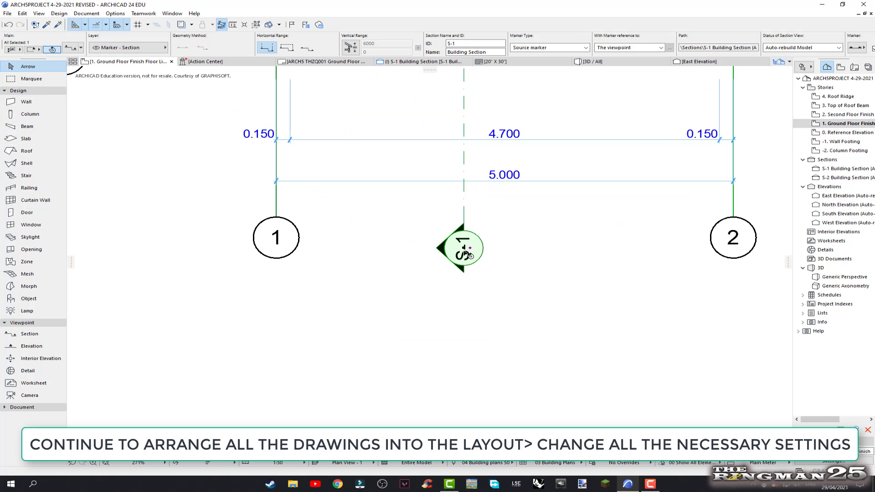
- Stretch the bottom S-1 marker so it sits level with the grid bubbles
{"action": "left_click", "coordinate": [465, 249]}
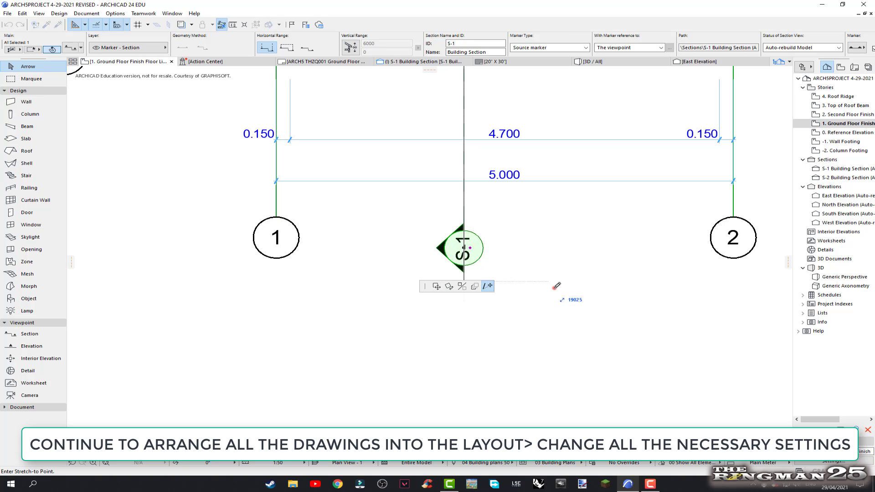
{"action": "left_click", "coordinate": [554, 288]}
{"action": "left_click", "coordinate": [463, 291]}
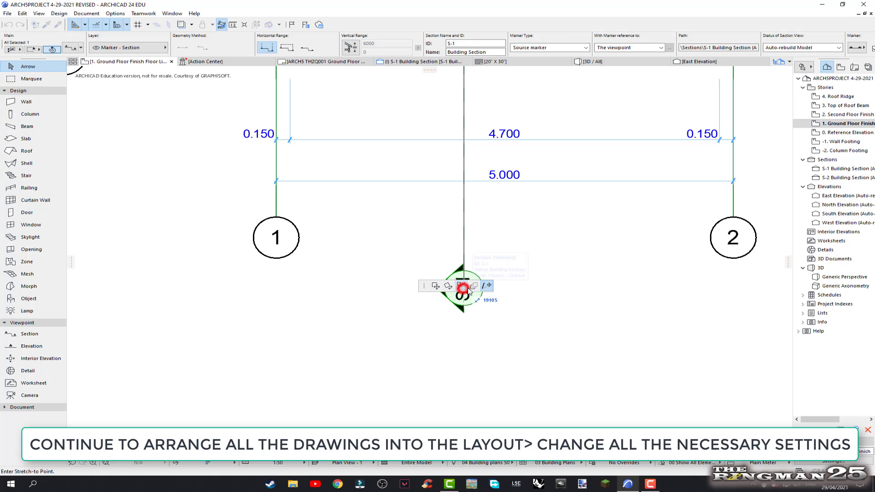
{"action": "left_click", "coordinate": [488, 286]}
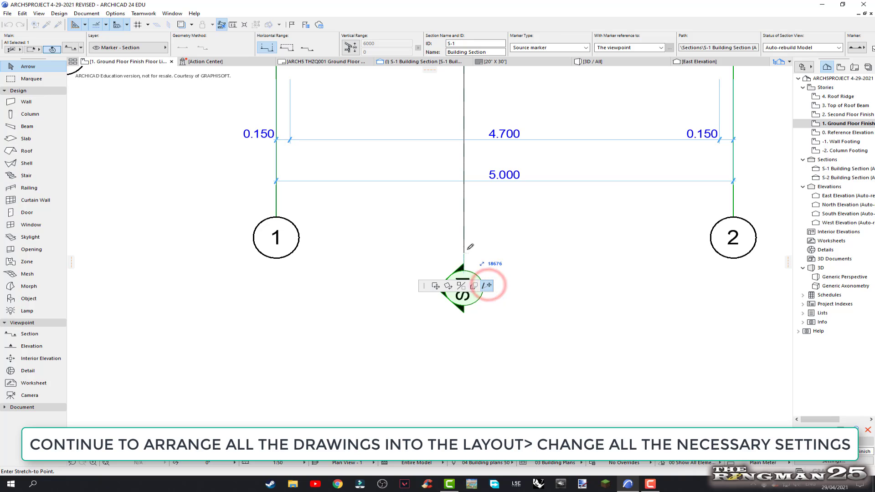
{"action": "left_click", "coordinate": [467, 234]}
- Zoom out on the plan and show the Layout Book in the Navigator
{"action": "scroll", "coordinate": [531, 275], "scroll_direction": "down", "scroll_amount": 2}
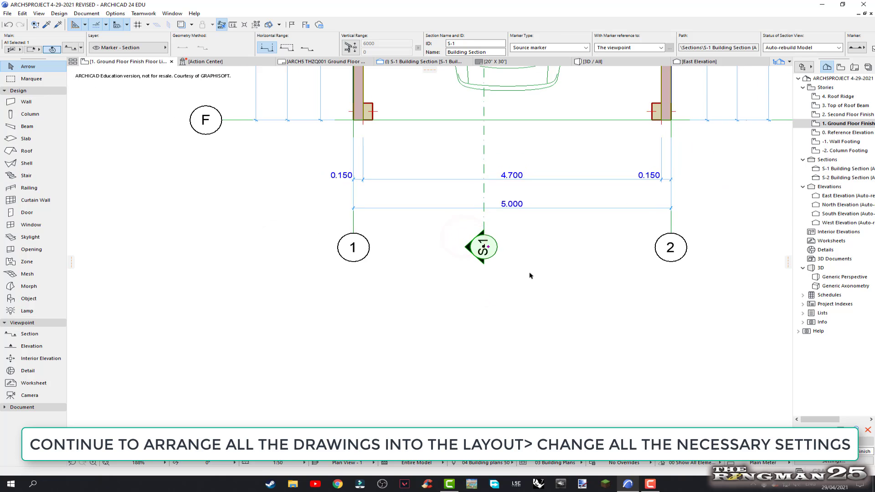
{"action": "scroll", "coordinate": [530, 276], "scroll_direction": "down", "scroll_amount": 3}
{"action": "scroll", "coordinate": [530, 277], "scroll_direction": "down", "scroll_amount": 2}
{"action": "scroll", "coordinate": [531, 276], "scroll_direction": "down", "scroll_amount": 1}
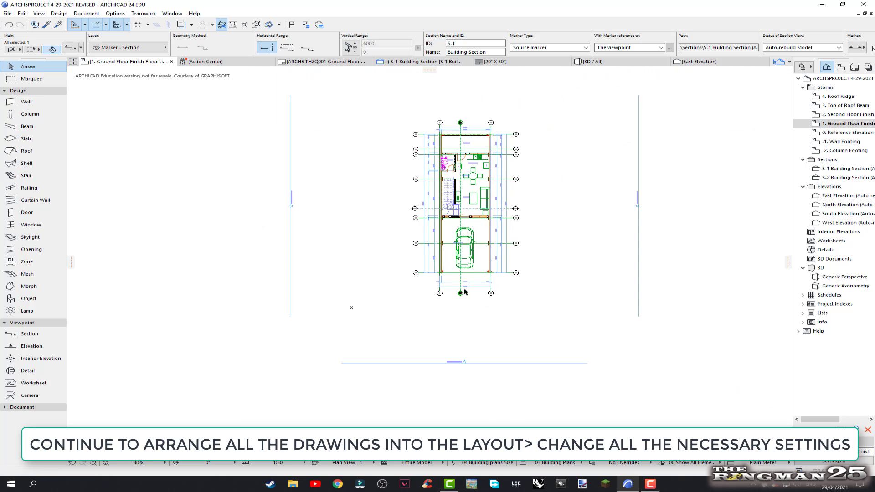
{"action": "scroll", "coordinate": [469, 217], "scroll_direction": "up", "scroll_amount": 1}
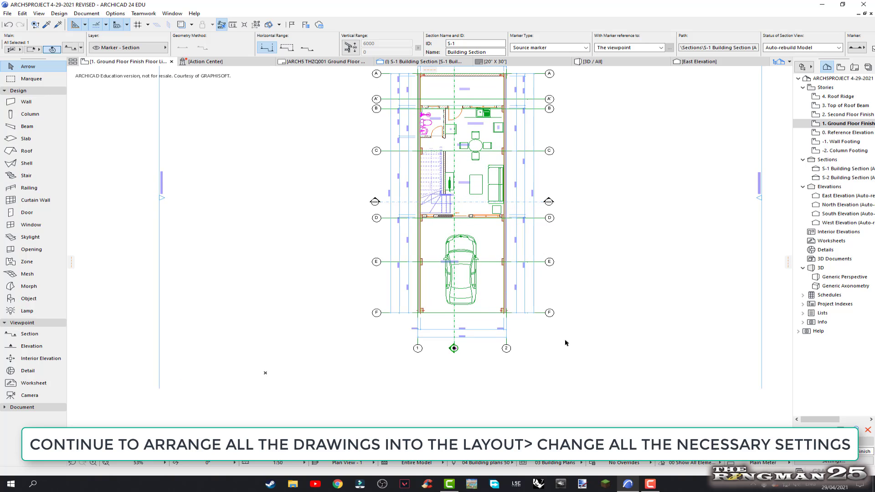
{"action": "scroll", "coordinate": [570, 344], "scroll_direction": "down", "scroll_amount": 1}
{"action": "scroll", "coordinate": [561, 351], "scroll_direction": "down", "scroll_amount": 1}
{"action": "scroll", "coordinate": [543, 363], "scroll_direction": "down", "scroll_amount": 1}
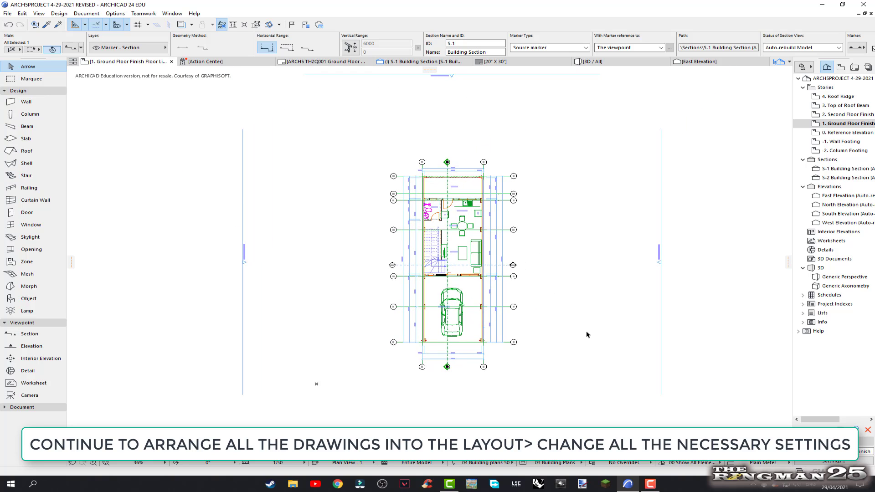
{"action": "left_click", "coordinate": [854, 68]}
- Open the Ground Floor layout sheet and zoom around to inspect it
{"action": "double_click", "coordinate": [844, 116]}
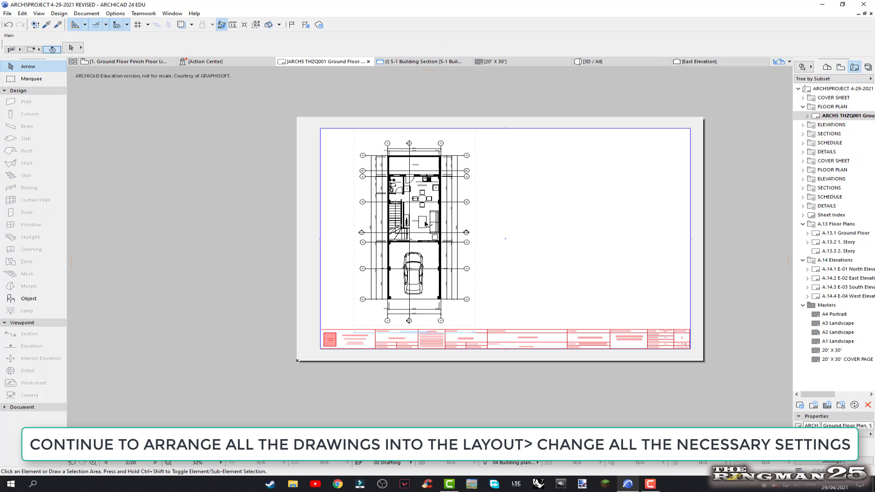
{"action": "scroll", "coordinate": [425, 224], "scroll_direction": "up", "scroll_amount": 1}
{"action": "scroll", "coordinate": [437, 223], "scroll_direction": "up", "scroll_amount": 1}
{"action": "scroll", "coordinate": [456, 223], "scroll_direction": "up", "scroll_amount": 1}
{"action": "scroll", "coordinate": [473, 222], "scroll_direction": "up", "scroll_amount": 1}
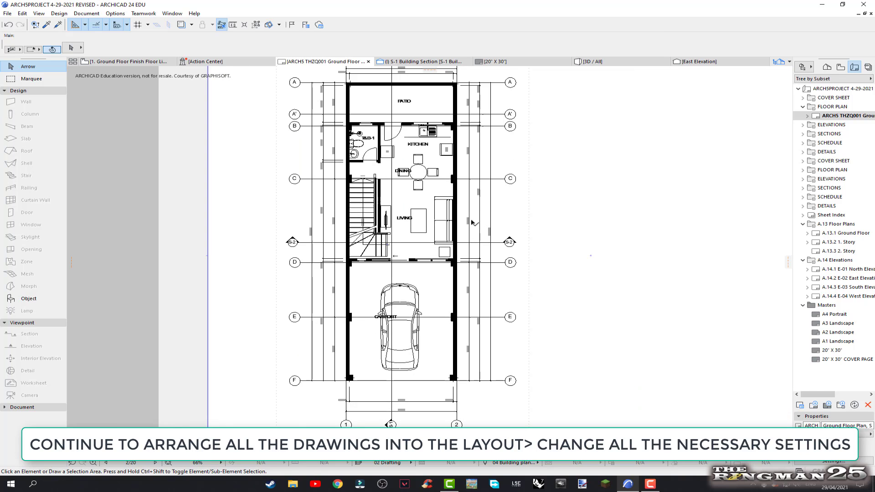
{"action": "scroll", "coordinate": [470, 251], "scroll_direction": "down", "scroll_amount": 2}
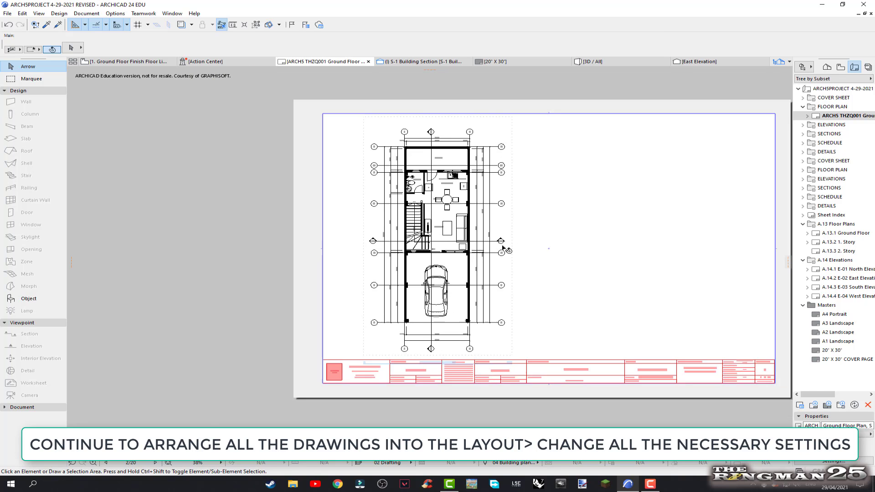
{"action": "scroll", "coordinate": [459, 260], "scroll_direction": "down", "scroll_amount": 1}
{"action": "scroll", "coordinate": [458, 260], "scroll_direction": "up", "scroll_amount": 1}
{"action": "scroll", "coordinate": [386, 266], "scroll_direction": "up", "scroll_amount": 1}
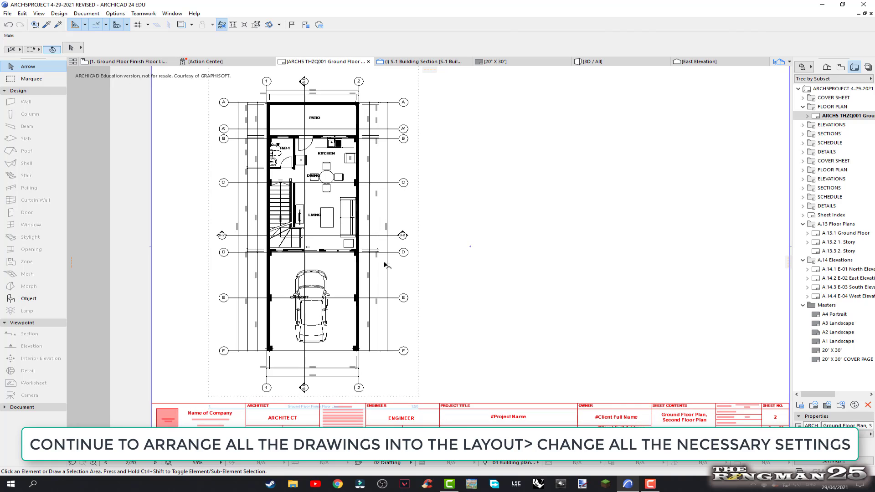
{"action": "scroll", "coordinate": [385, 264], "scroll_direction": "down", "scroll_amount": 2}
{"action": "scroll", "coordinate": [624, 365], "scroll_direction": "up", "scroll_amount": 6}
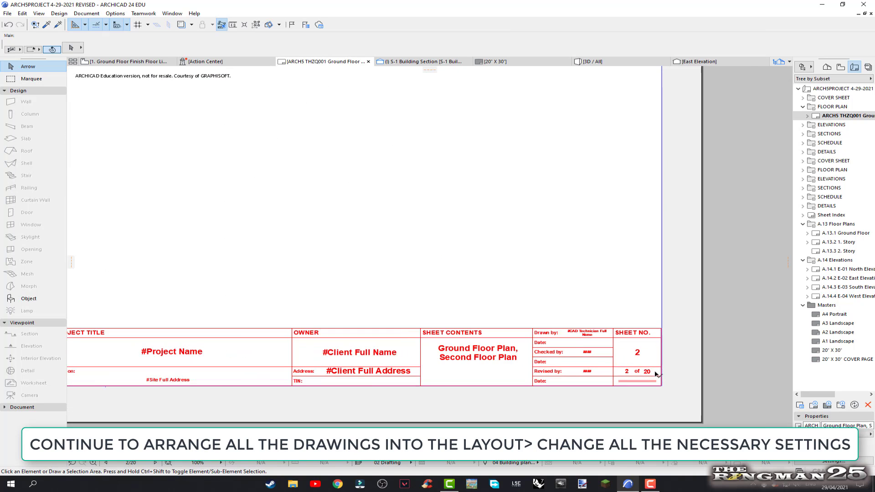
{"action": "scroll", "coordinate": [623, 320], "scroll_direction": "up", "scroll_amount": 3}
{"action": "scroll", "coordinate": [447, 361], "scroll_direction": "down", "scroll_amount": 2}
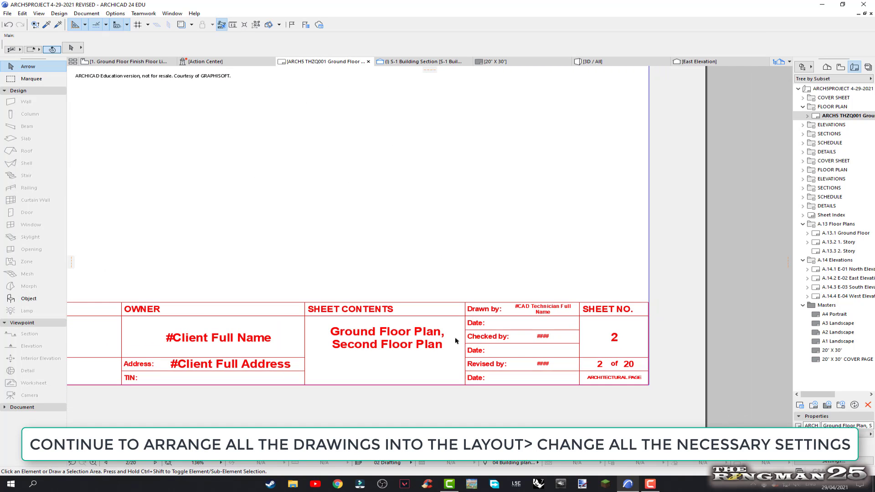
{"action": "scroll", "coordinate": [369, 337], "scroll_direction": "up", "scroll_amount": 1}
{"action": "scroll", "coordinate": [363, 338], "scroll_direction": "down", "scroll_amount": 1}
{"action": "scroll", "coordinate": [363, 338], "scroll_direction": "down", "scroll_amount": 3}
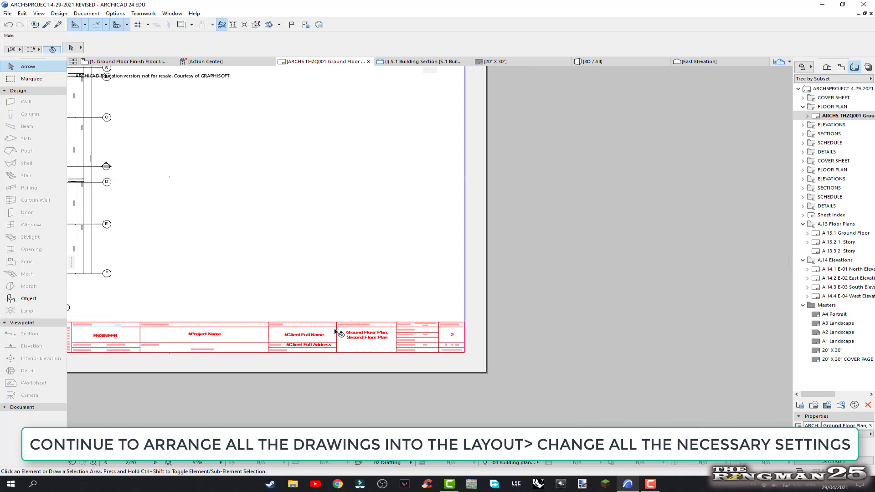
{"action": "scroll", "coordinate": [360, 339], "scroll_direction": "down", "scroll_amount": 1}
{"action": "scroll", "coordinate": [334, 341], "scroll_direction": "up", "scroll_amount": 2}
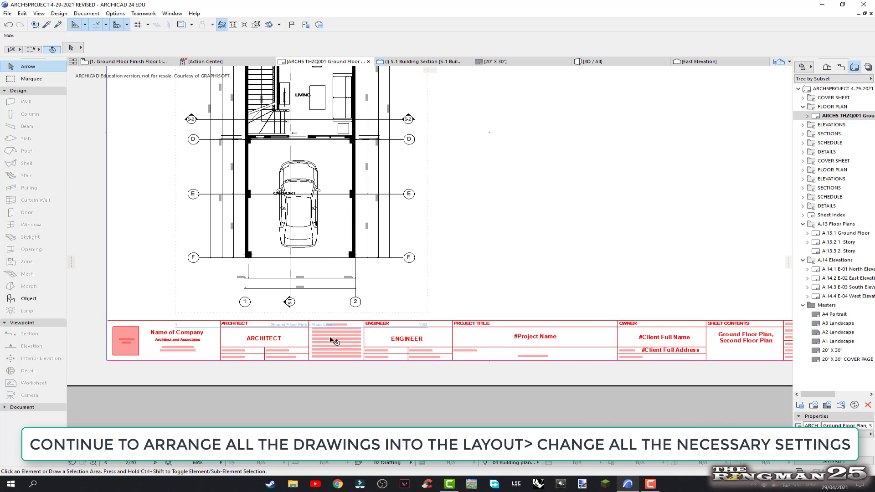
- Shrink the placed ground floor drawing slightly using its top-right corner handle
{"action": "scroll", "coordinate": [334, 341], "scroll_direction": "up", "scroll_amount": 1}
{"action": "scroll", "coordinate": [342, 346], "scroll_direction": "up", "scroll_amount": 1}
{"action": "scroll", "coordinate": [350, 349], "scroll_direction": "up", "scroll_amount": 2}
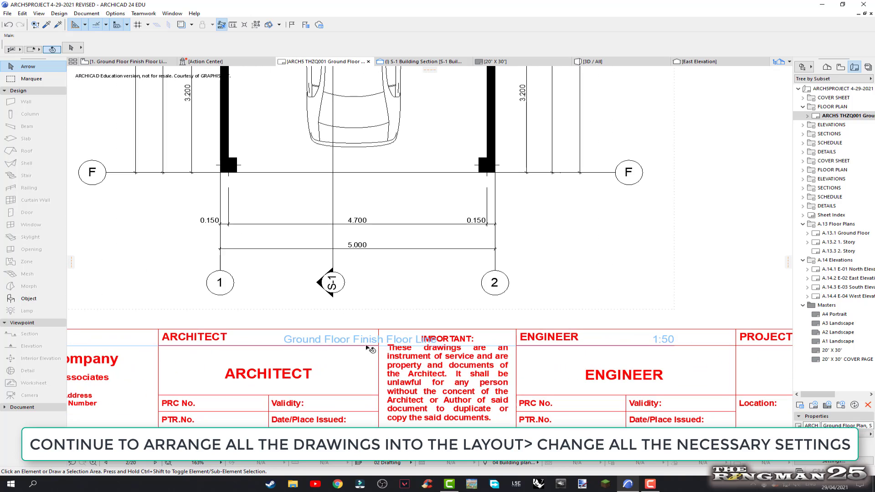
{"action": "scroll", "coordinate": [385, 331], "scroll_direction": "down", "scroll_amount": 3}
{"action": "scroll", "coordinate": [392, 292], "scroll_direction": "down", "scroll_amount": 3}
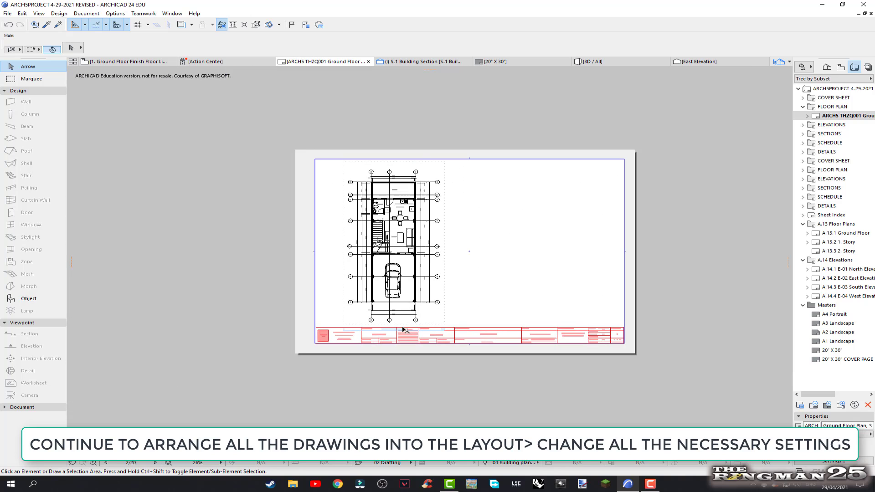
{"action": "left_click", "coordinate": [401, 250]}
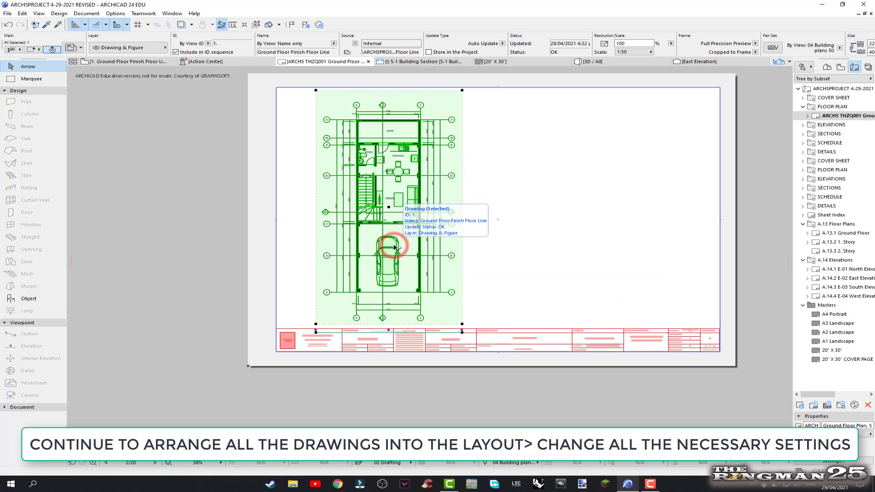
{"action": "left_click_drag", "start_coordinate": [462, 90], "coordinate": [457, 98]}
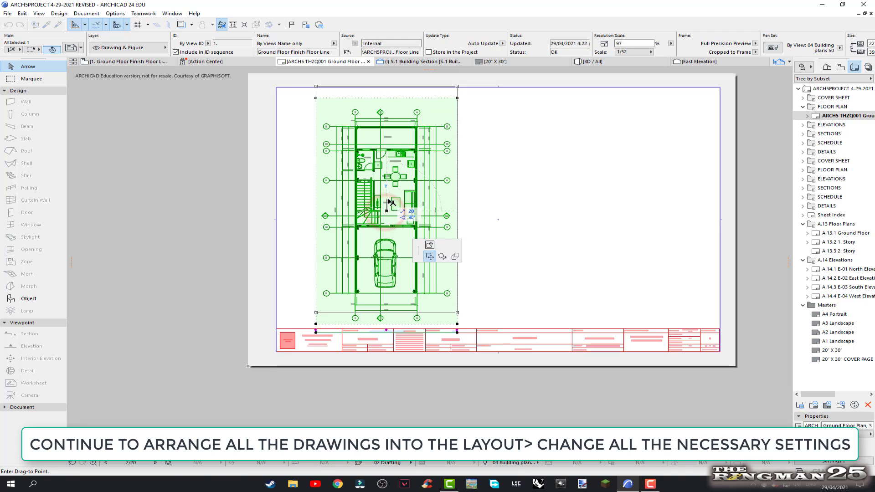
- Raise the ground floor drawing on the sheet and confirm its view settings at 1:50
{"action": "left_click_drag", "start_coordinate": [386, 213], "coordinate": [386, 201]}
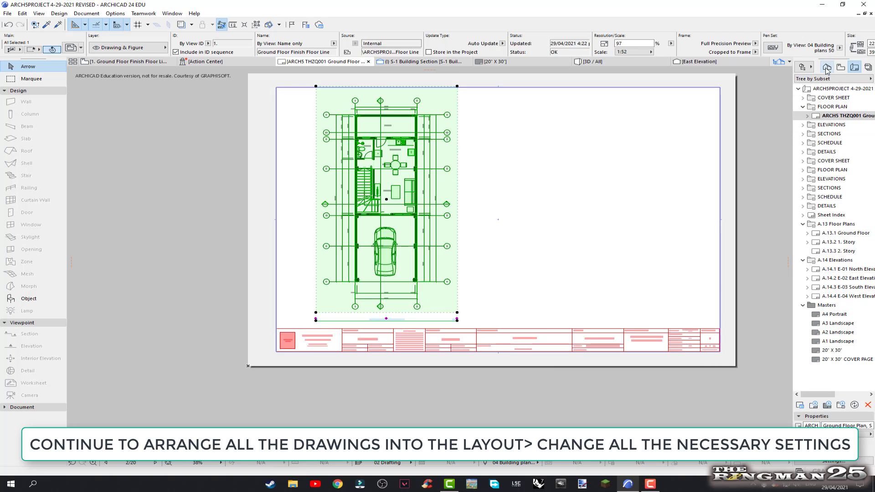
{"action": "left_click", "coordinate": [841, 67]}
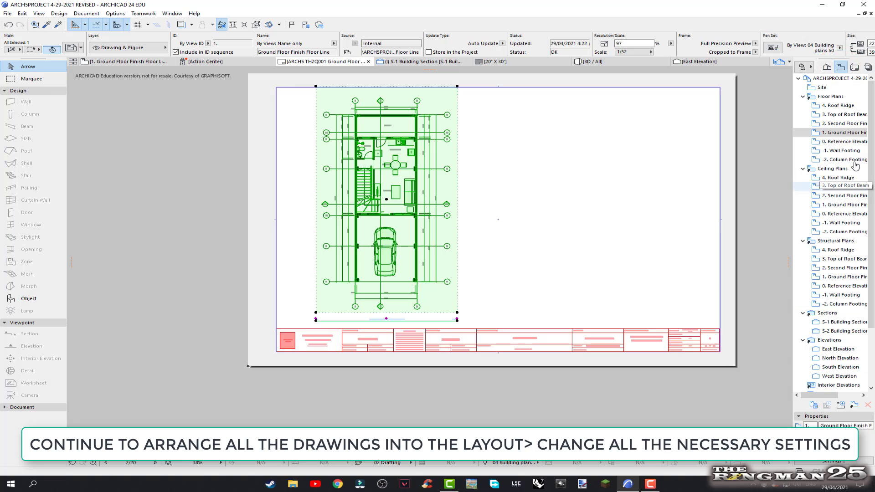
{"action": "left_click", "coordinate": [850, 136]}
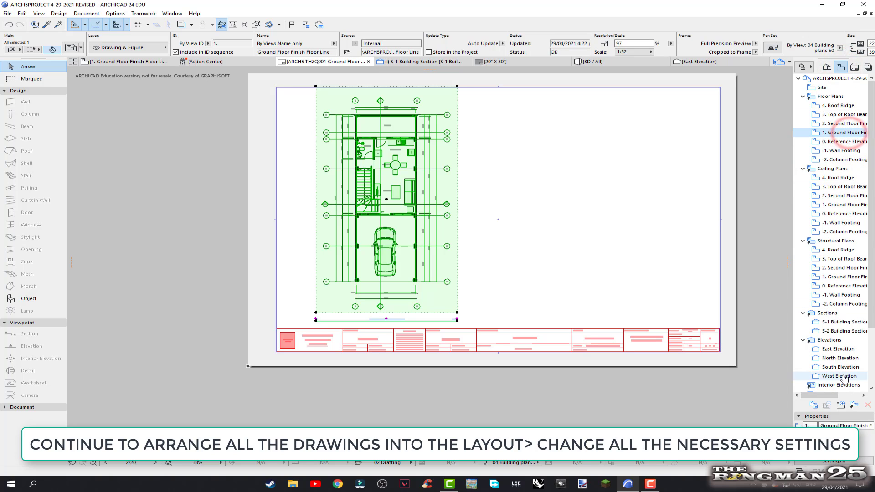
{"action": "left_click", "coordinate": [832, 463]}
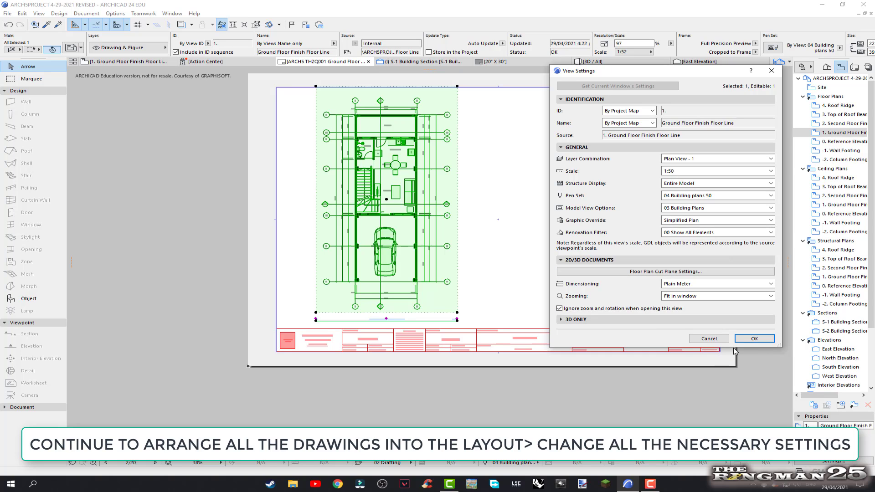
{"action": "left_click", "coordinate": [755, 339]}
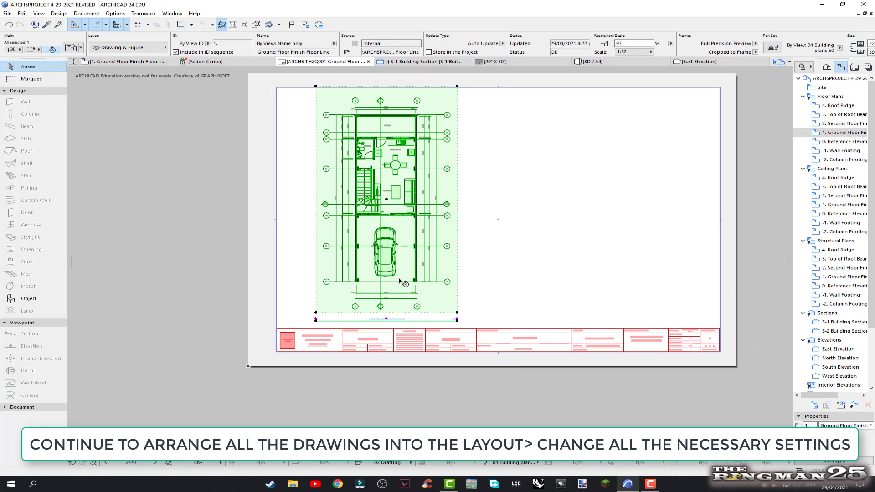
{"action": "key", "text": "Escape"}
{"action": "scroll", "coordinate": [385, 322], "scroll_direction": "up", "scroll_amount": 3}
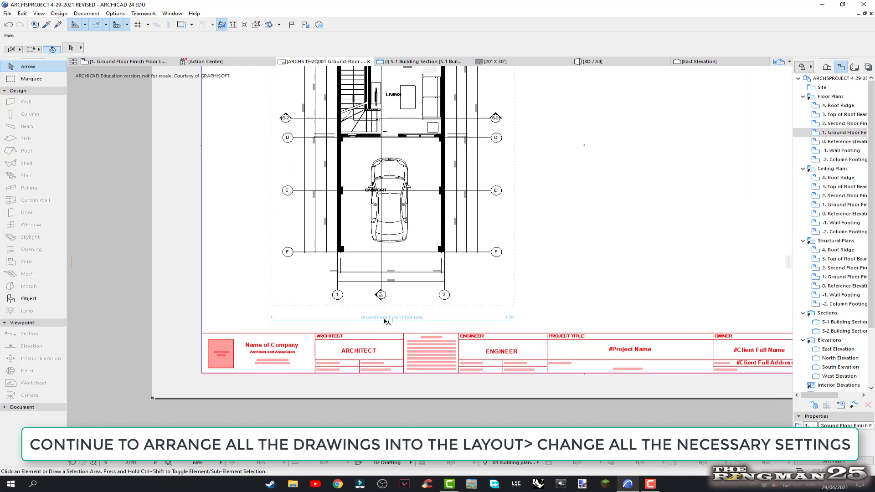
{"action": "left_click", "coordinate": [386, 321]}
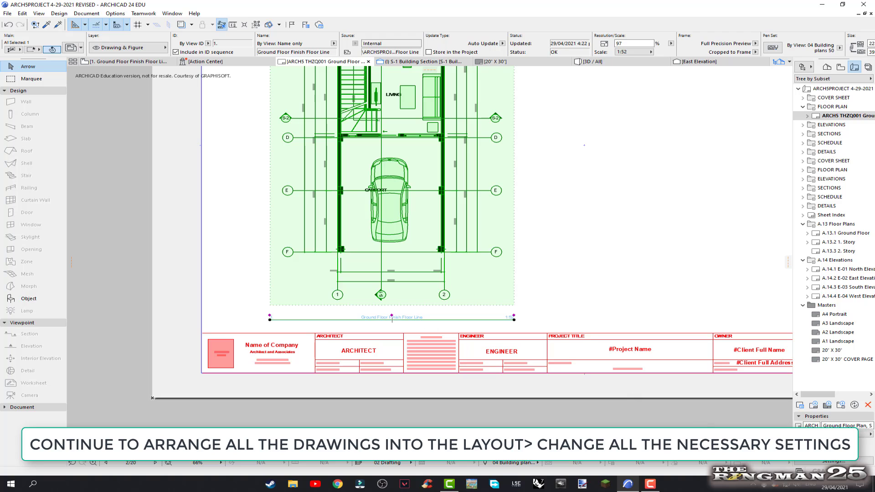
{"action": "left_click", "coordinate": [833, 461]}
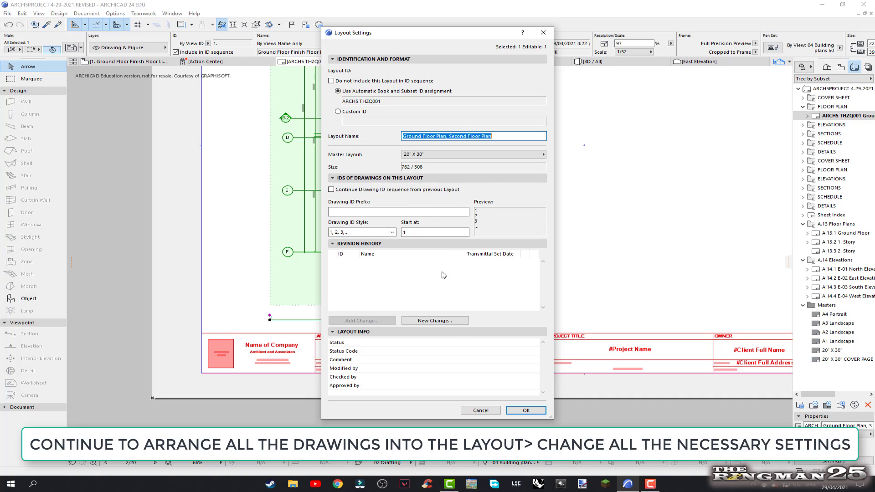
{"action": "left_click", "coordinate": [525, 411]}
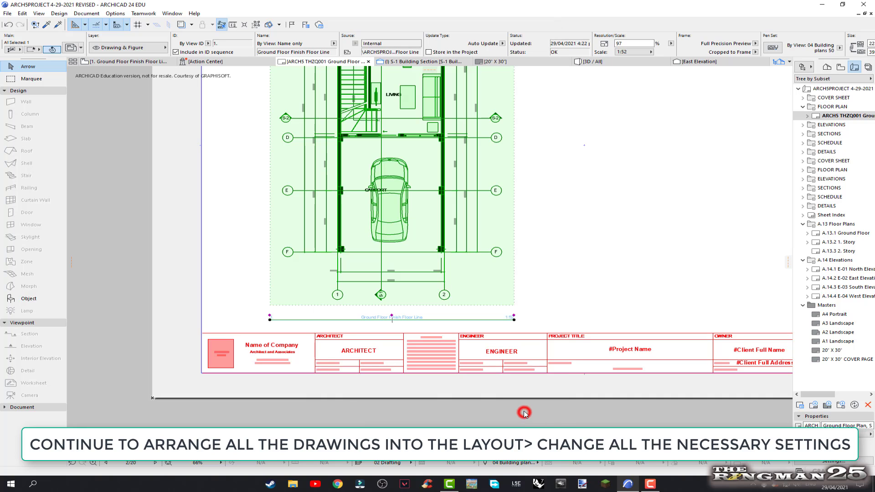
{"action": "scroll", "coordinate": [407, 321], "scroll_direction": "up", "scroll_amount": 2}
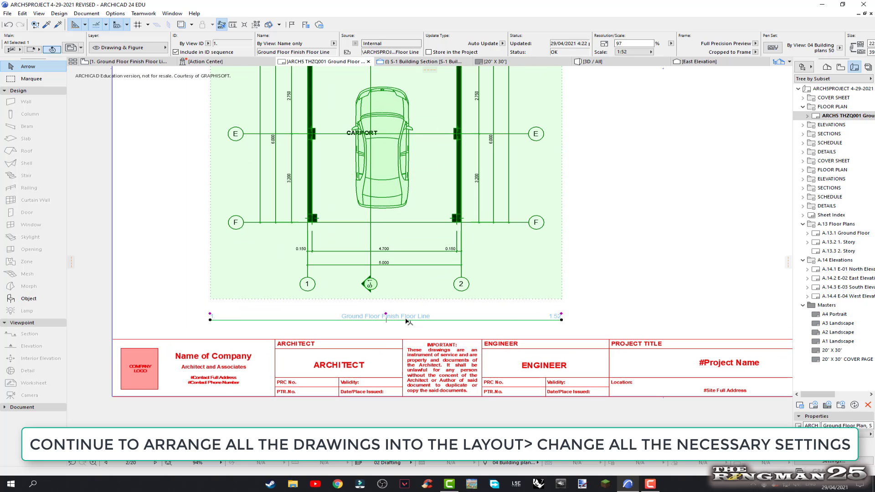
{"action": "key", "text": "Escape"}
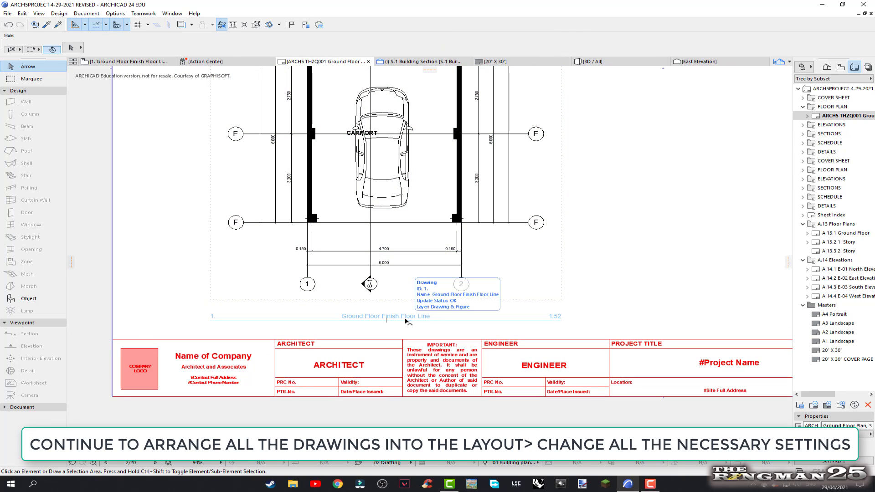
{"action": "left_click", "coordinate": [405, 321]}
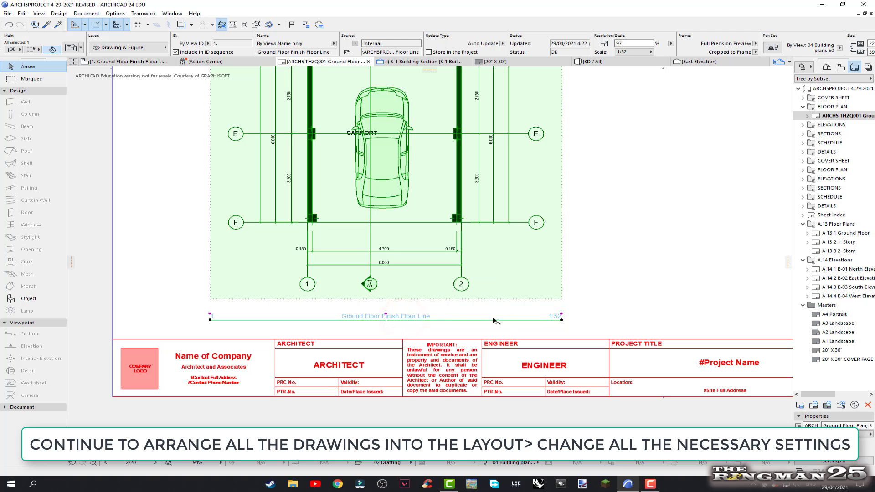
- Rename the Ground Floor Finish Floor Line view to GROUND FLOOR PLAN
{"action": "left_click", "coordinate": [841, 67]}
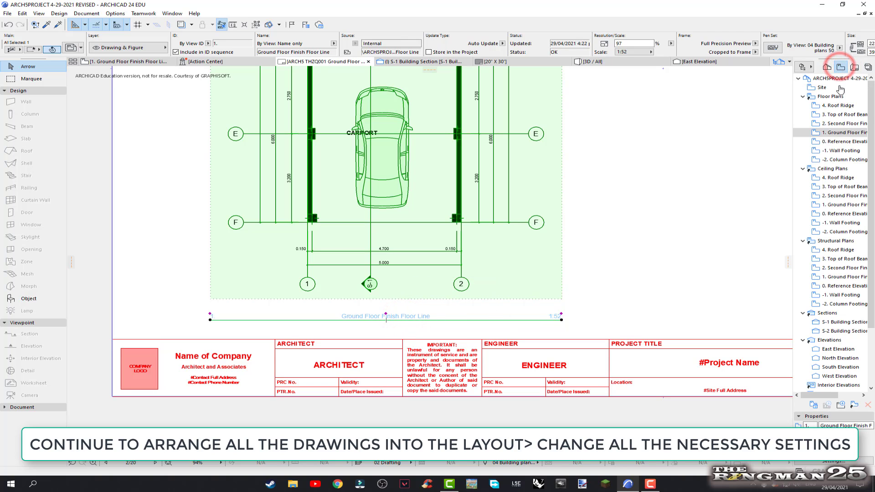
{"action": "right_click", "coordinate": [834, 136]}
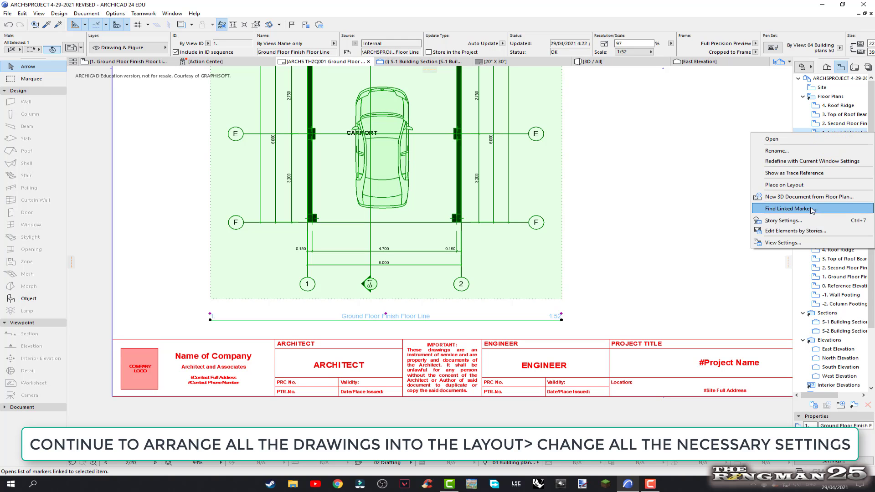
{"action": "left_click", "coordinate": [787, 155]}
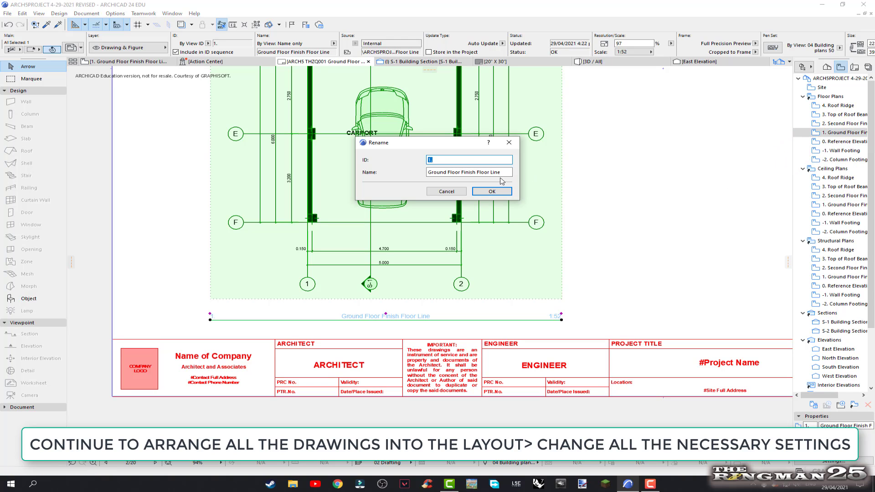
{"action": "left_click", "coordinate": [506, 173]}
{"action": "key", "text": "BackSpace"}
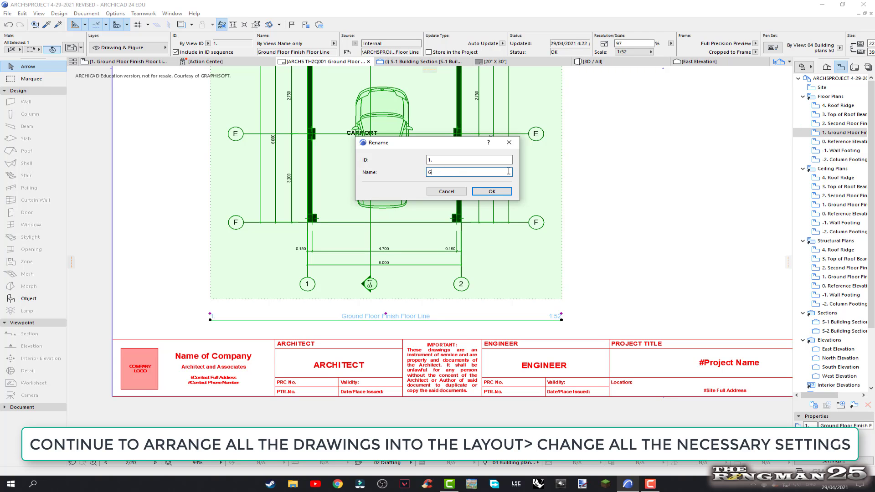
{"action": "type", "text": "ROUND FLOOR PLAN"}
{"action": "left_click", "coordinate": [497, 192]}
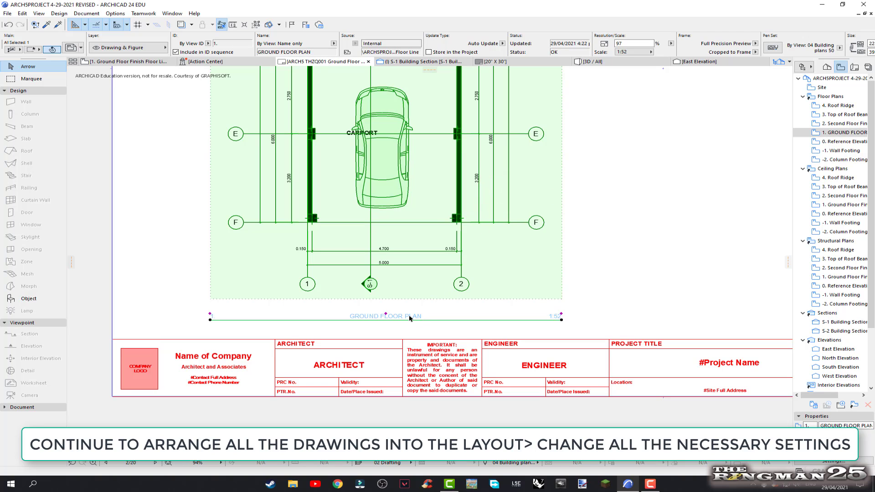
{"action": "left_click", "coordinate": [410, 259]}
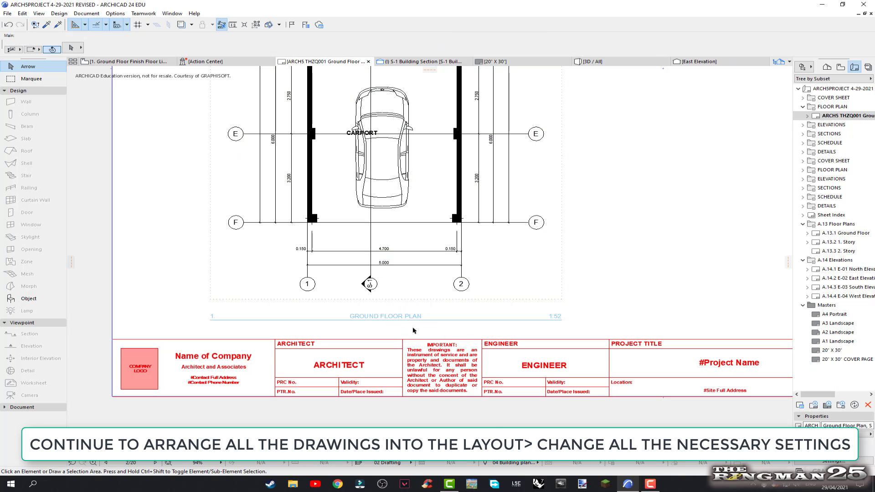
- Set the GROUND FLOOR PLAN drawing's title text style to 6 mm font size
{"action": "left_click", "coordinate": [394, 317]}
{"action": "scroll", "coordinate": [441, 259], "scroll_direction": "up", "scroll_amount": 2}
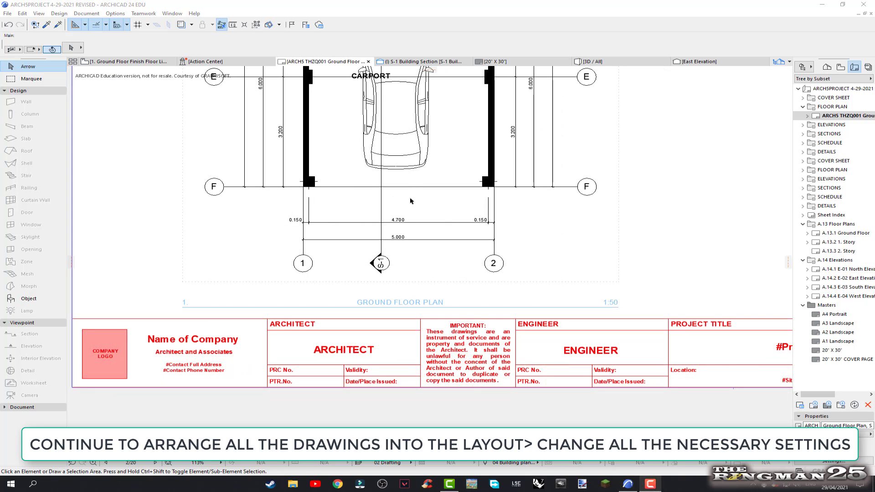
{"action": "left_click", "coordinate": [413, 188]}
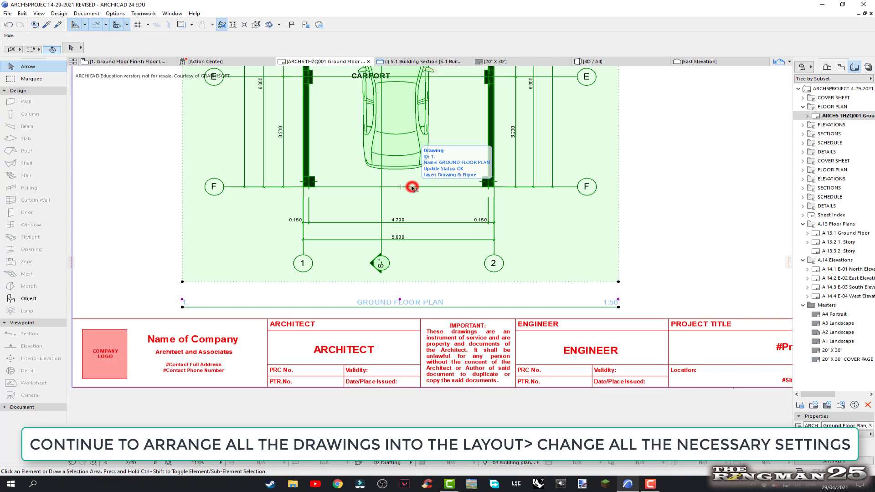
{"action": "right_click", "coordinate": [413, 188]}
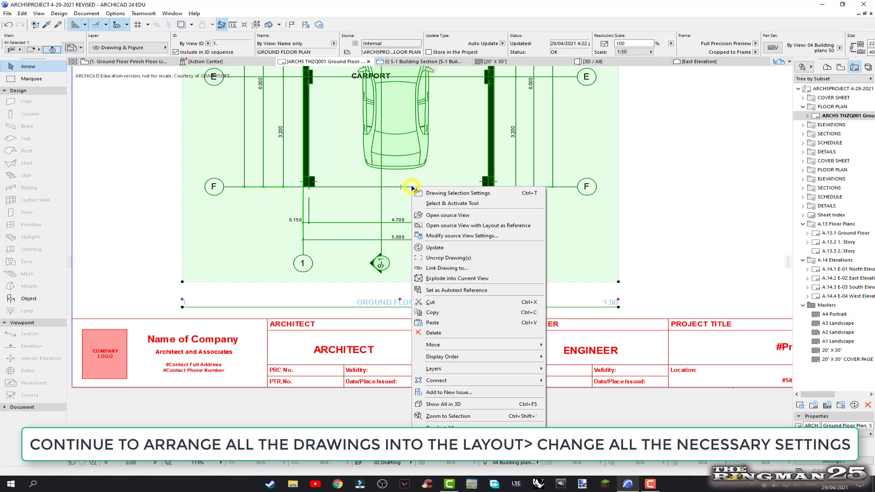
{"action": "left_click", "coordinate": [434, 197]}
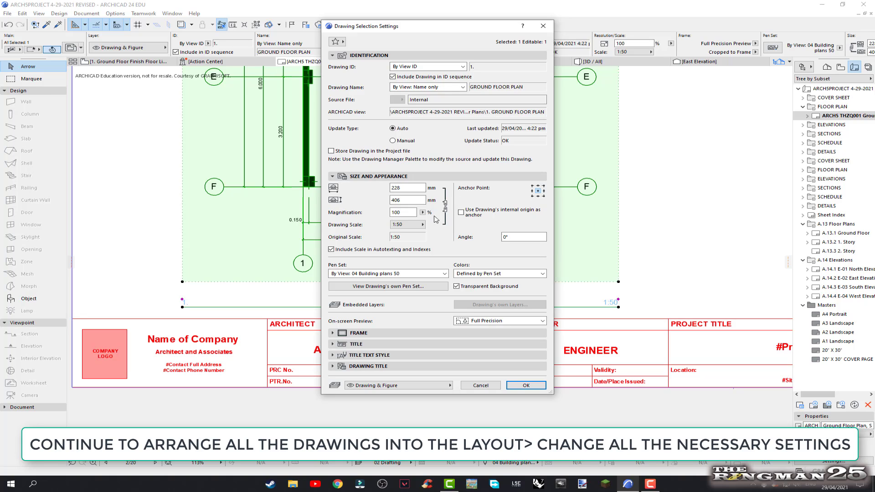
{"action": "left_click", "coordinate": [357, 346]}
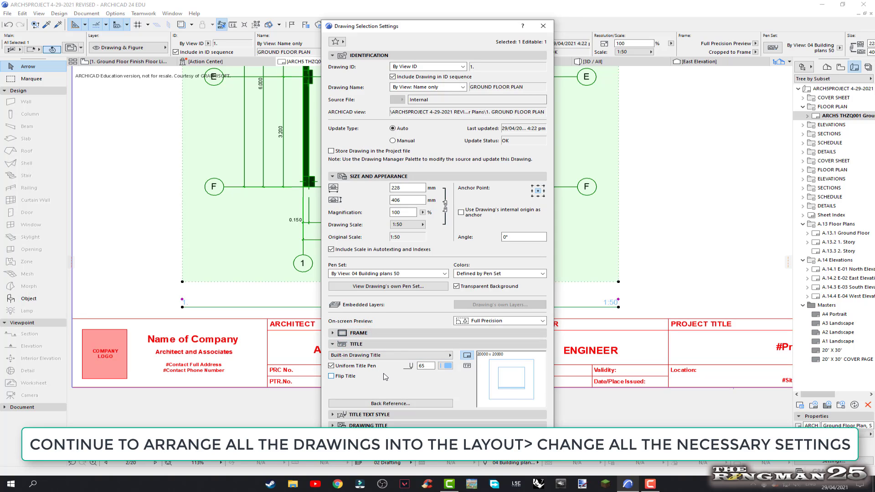
{"action": "left_click", "coordinate": [375, 415]}
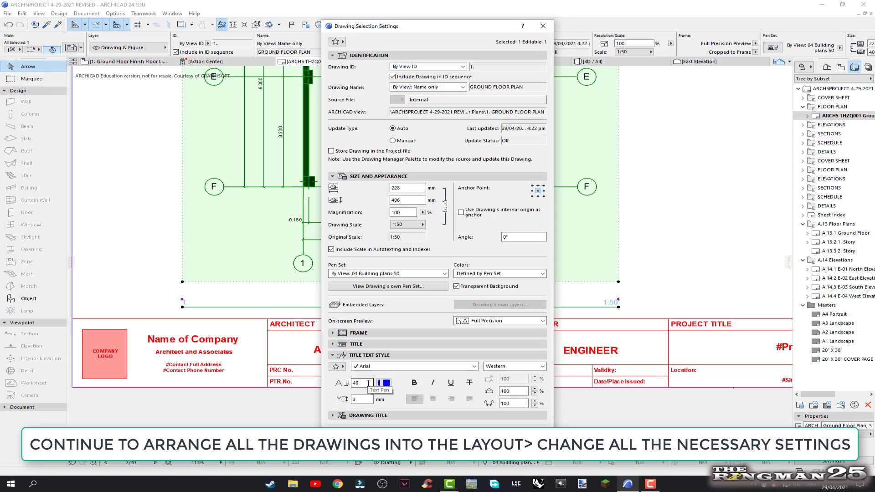
{"action": "double_click", "coordinate": [358, 400]}
{"action": "key", "text": "Return"}
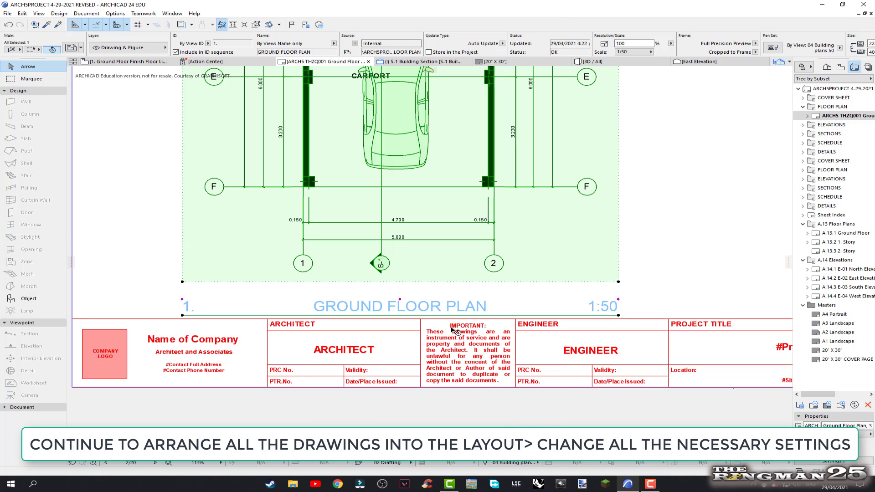
{"action": "left_click", "coordinate": [663, 315]}
- Place '2. Second Floor Finish Floor Line' from the Project Map beside the ground floor drawing
{"action": "scroll", "coordinate": [528, 350], "scroll_direction": "down", "scroll_amount": 1}
{"action": "scroll", "coordinate": [528, 349], "scroll_direction": "down", "scroll_amount": 2}
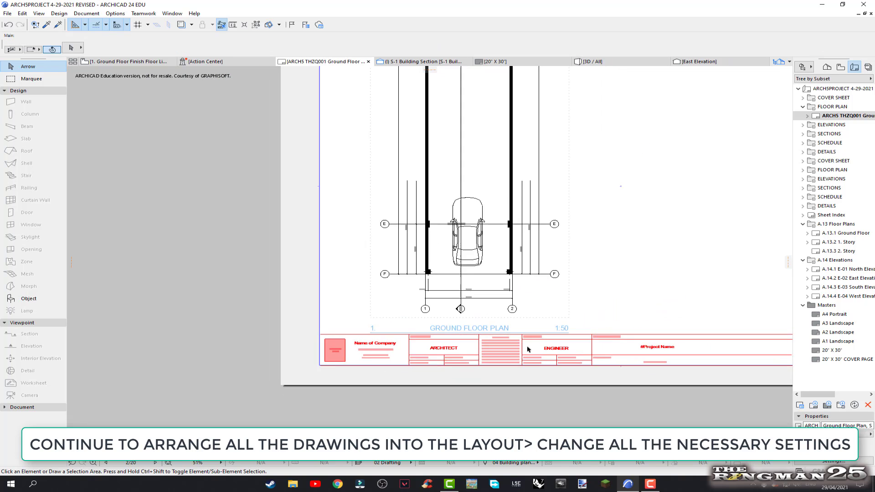
{"action": "scroll", "coordinate": [528, 349], "scroll_direction": "down", "scroll_amount": 1}
{"action": "mouse_move", "coordinate": [561, 342]}
{"action": "middle_mouse_down"}
{"action": "mouse_move", "coordinate": [424, 361]}
{"action": "mouse_move", "coordinate": [436, 378]}
{"action": "middle_mouse_up"}
{"action": "scroll", "coordinate": [424, 361], "scroll_direction": "down", "scroll_amount": 1}
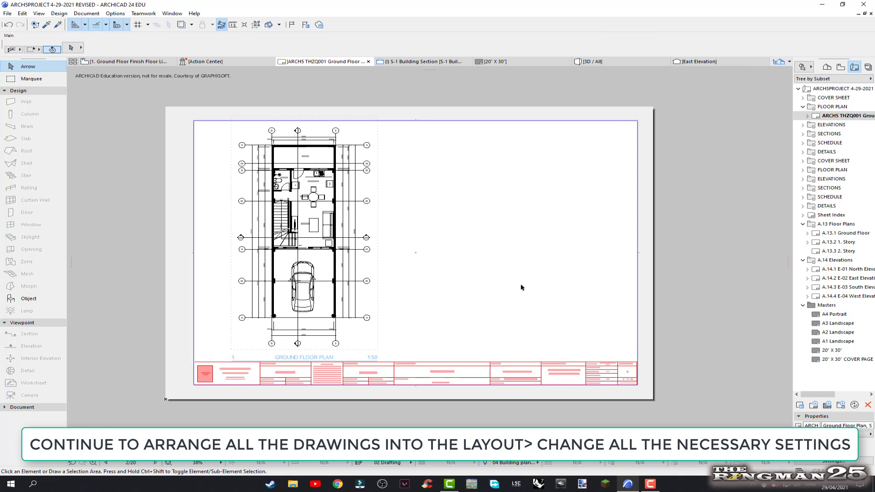
{"action": "left_click", "coordinate": [841, 68]}
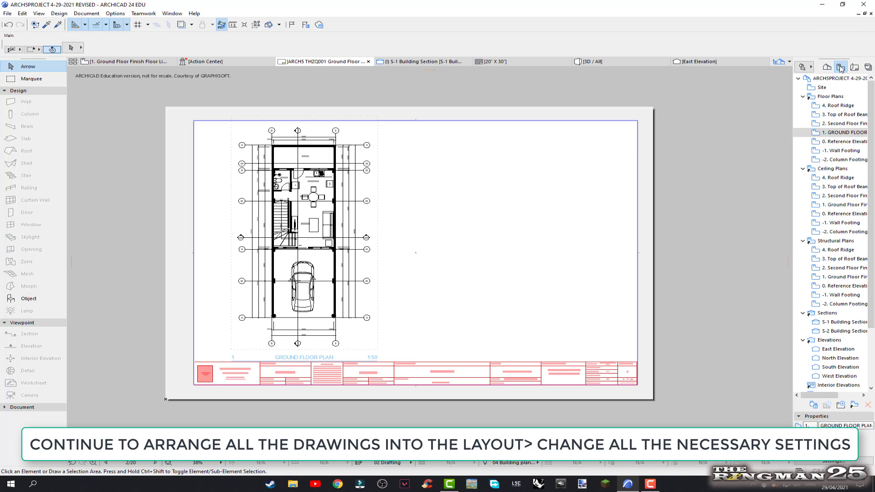
{"action": "left_click_drag", "start_coordinate": [844, 123], "coordinate": [500, 248]}
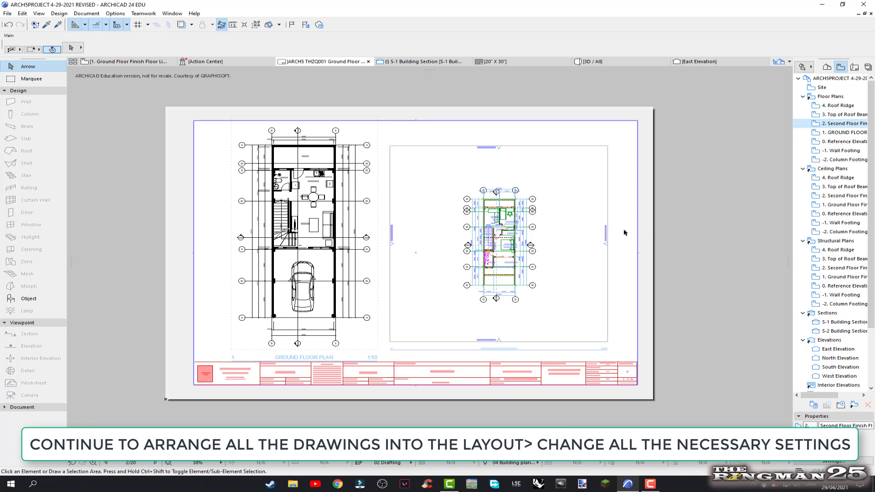
{"action": "left_click", "coordinate": [693, 235]}
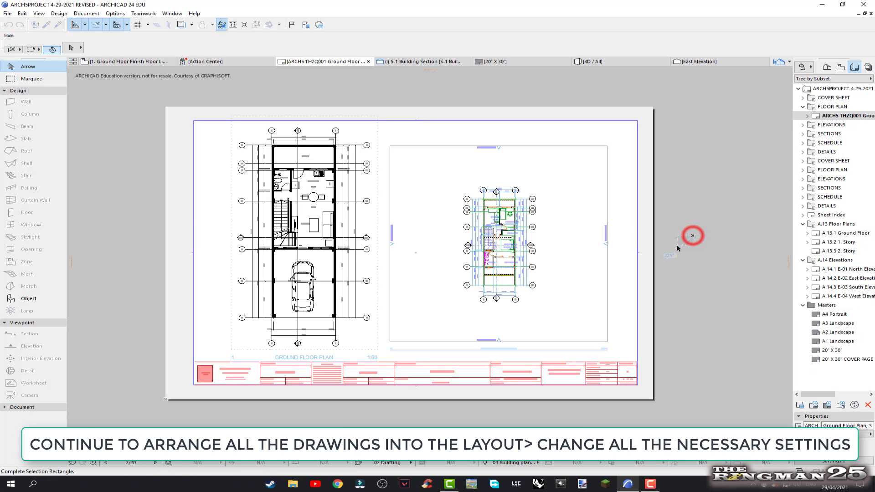
{"action": "left_click", "coordinate": [611, 270]}
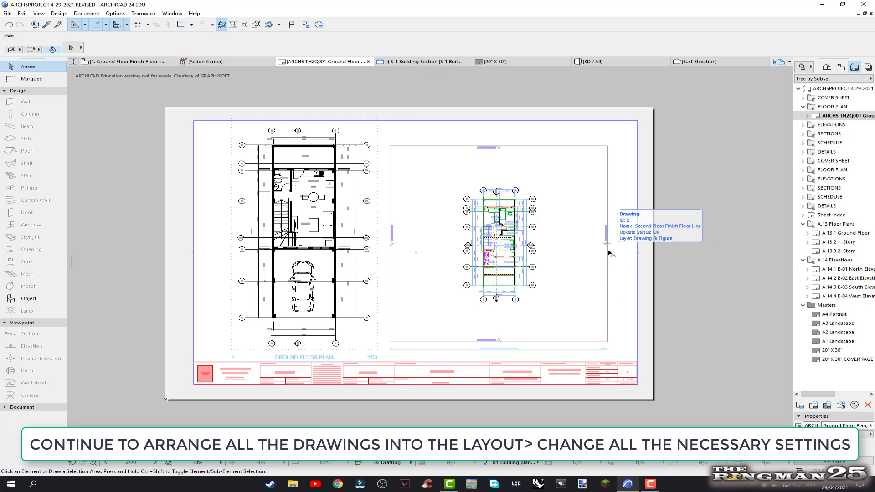
{"action": "left_click", "coordinate": [608, 246]}
{"action": "scroll", "coordinate": [494, 345], "scroll_direction": "down", "scroll_amount": 1}
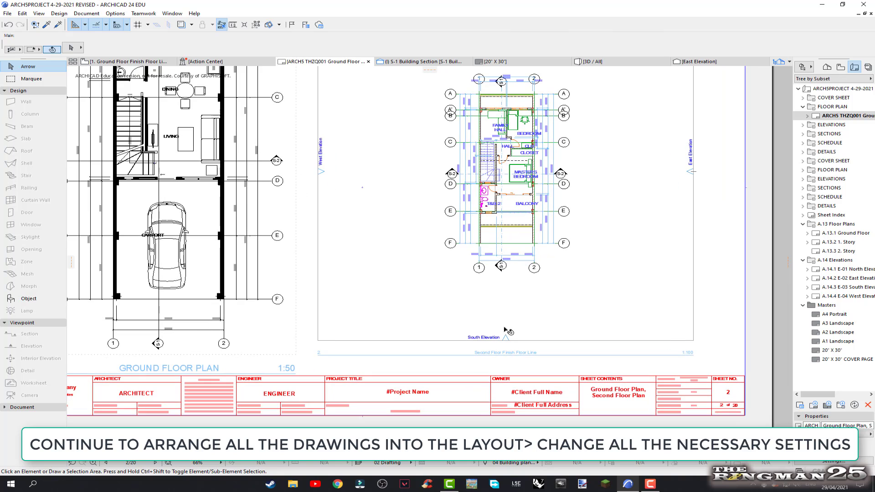
{"action": "scroll", "coordinate": [511, 319], "scroll_direction": "down", "scroll_amount": 1}
{"action": "scroll", "coordinate": [528, 288], "scroll_direction": "down", "scroll_amount": 2}
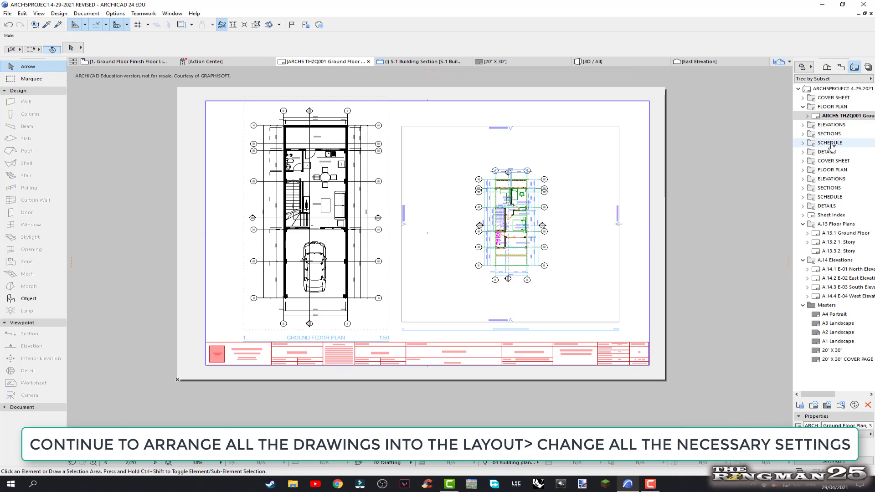
- Set Plan View - 1 layers, 1:50 scale, 04 Building plans 50 pens, Simplified Plan override
{"action": "left_click", "coordinate": [844, 68]}
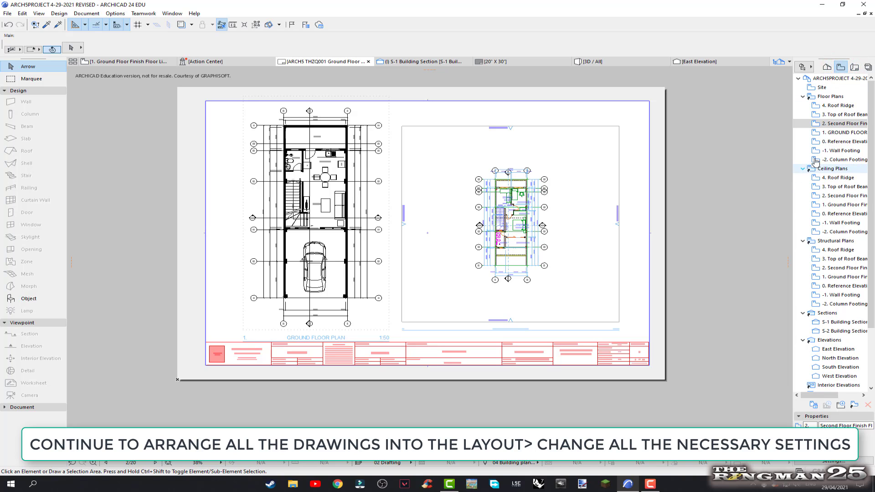
{"action": "left_click", "coordinate": [836, 462]}
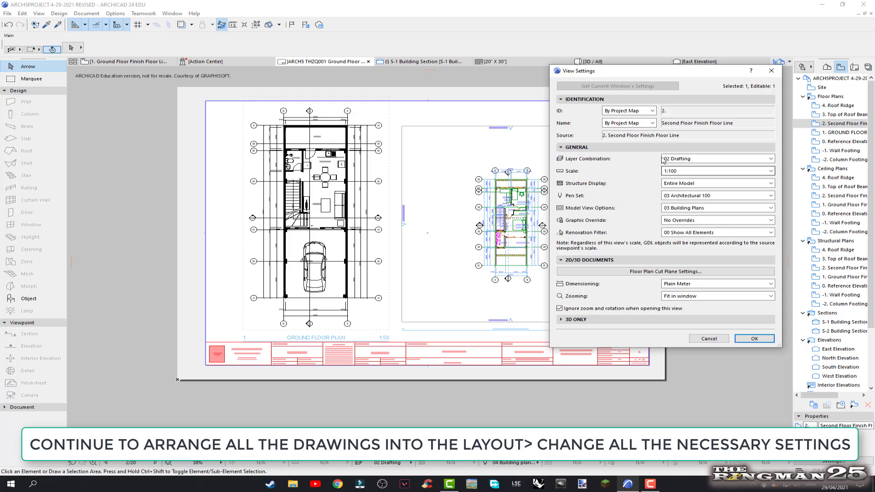
{"action": "left_click", "coordinate": [727, 159]}
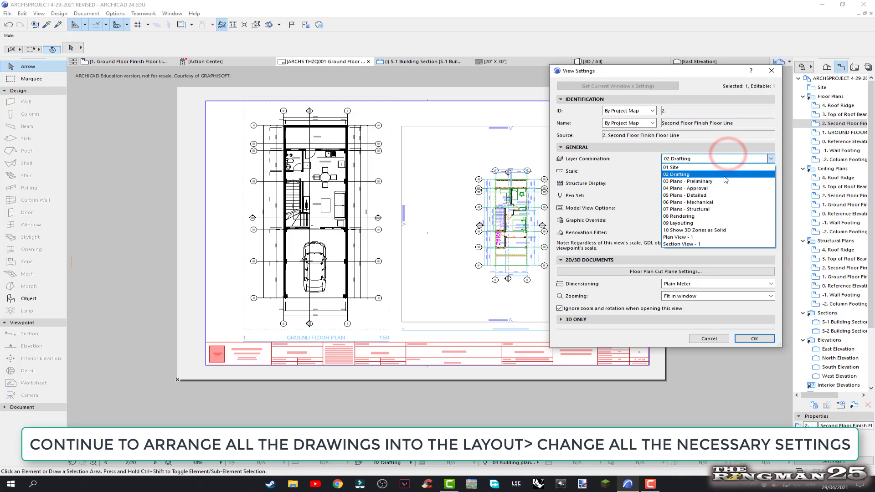
{"action": "left_click", "coordinate": [714, 237]}
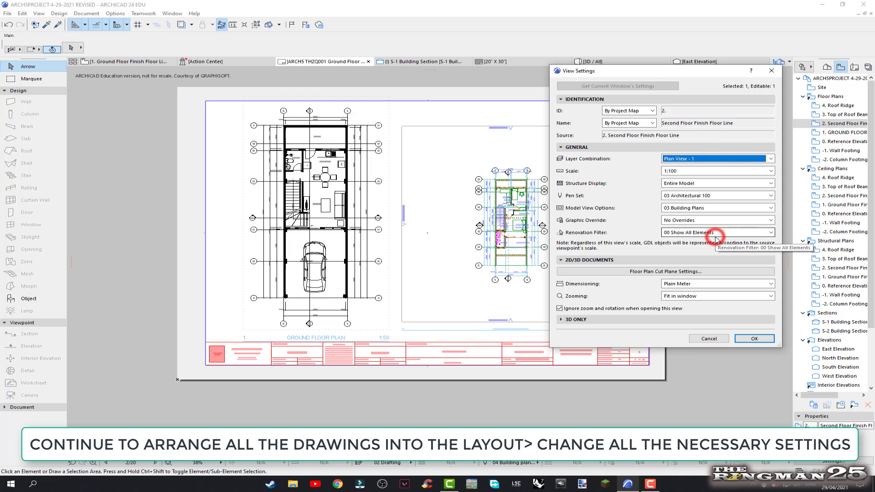
{"action": "left_click", "coordinate": [712, 173]}
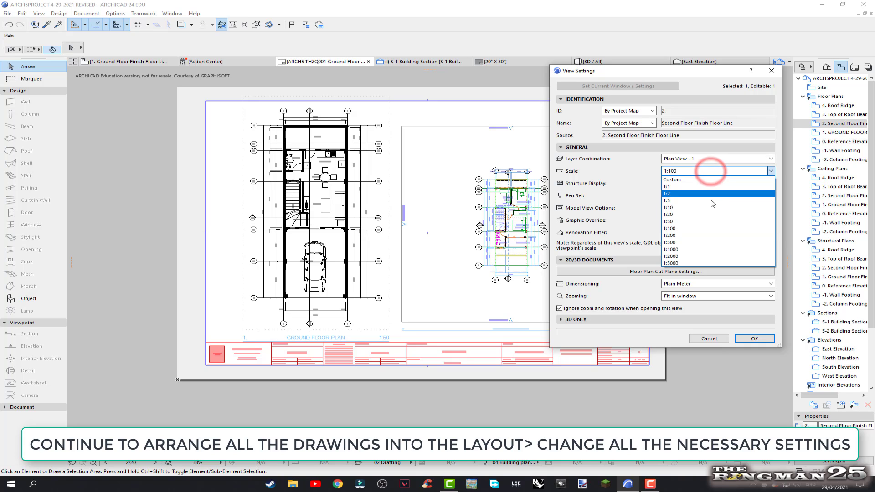
{"action": "left_click", "coordinate": [713, 221]}
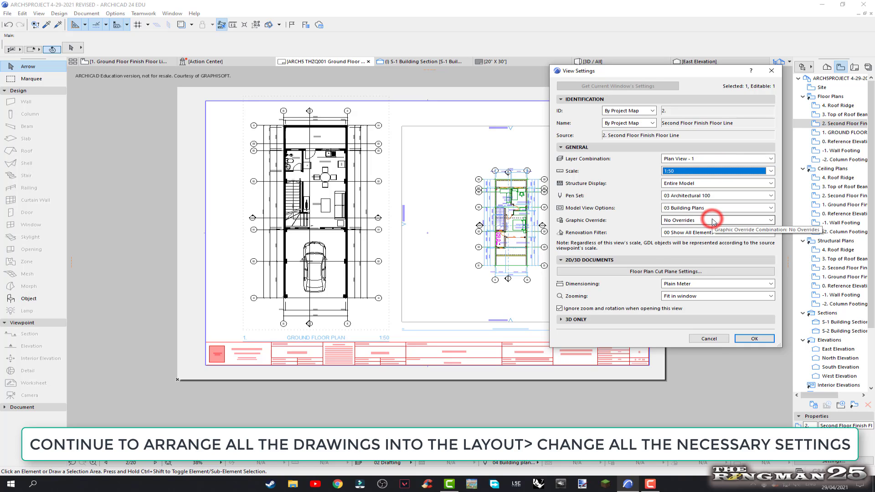
{"action": "left_click", "coordinate": [703, 196]}
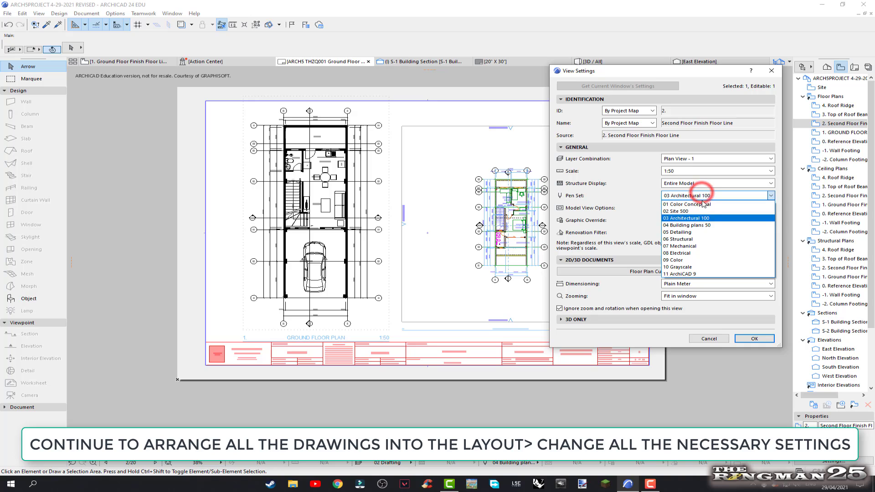
{"action": "left_click", "coordinate": [704, 225]}
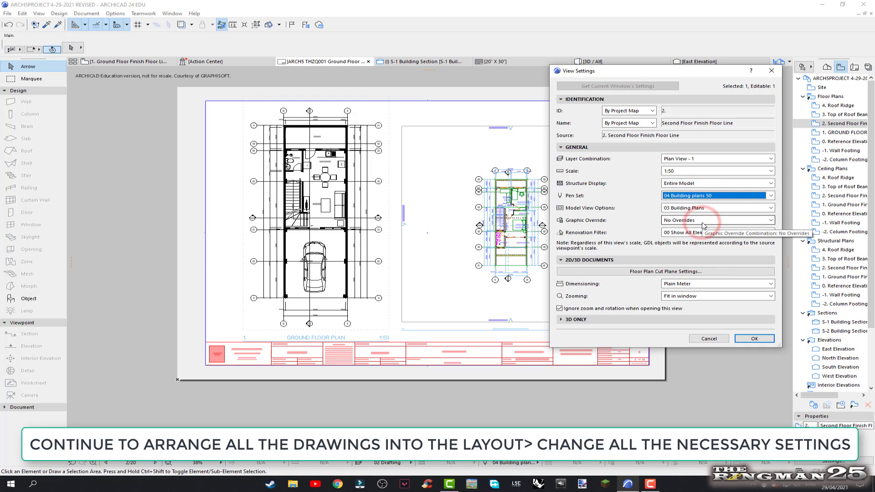
{"action": "left_click", "coordinate": [705, 221]}
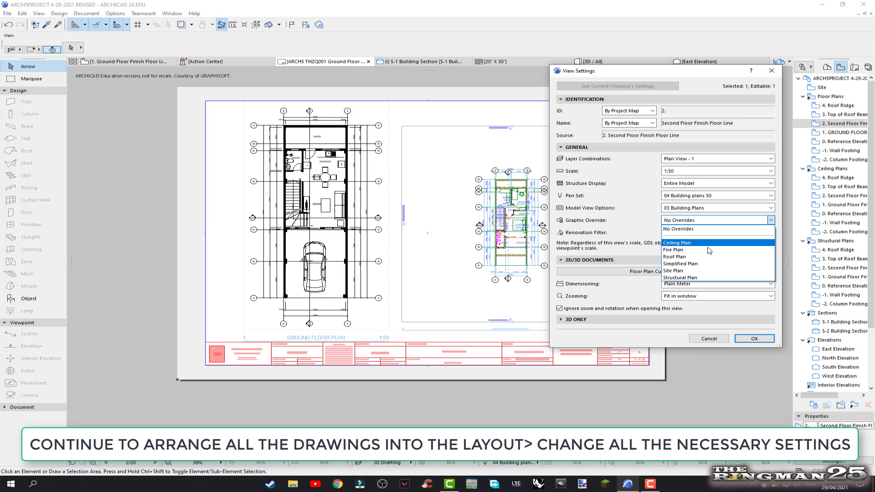
{"action": "left_click", "coordinate": [710, 265]}
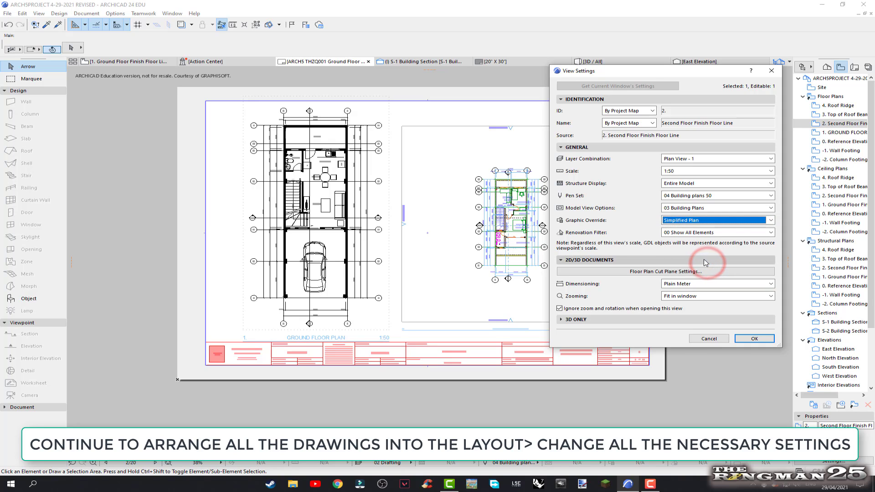
{"action": "left_click", "coordinate": [753, 338]}
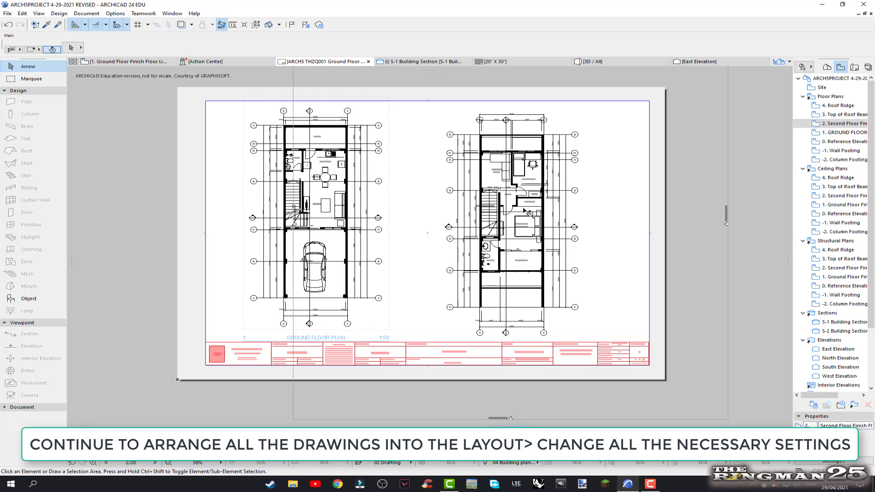
- Drag the second floor drawing into line with GROUND FLOOR PLAN on the sheet
{"action": "left_click", "coordinate": [526, 211]}
{"action": "left_click_drag", "start_coordinate": [526, 210], "coordinate": [525, 192]}
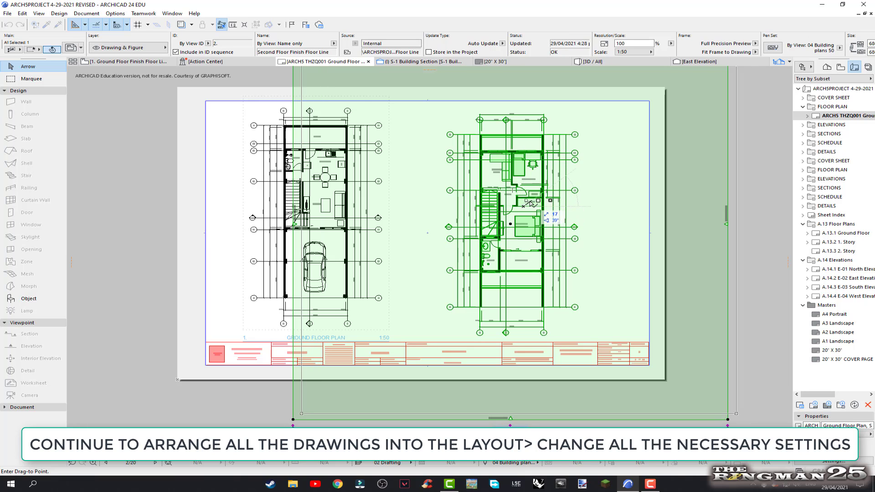
{"action": "mouse_move", "coordinate": [524, 190]}
{"action": "left_mouse_down"}
{"action": "mouse_move", "coordinate": [521, 179]}
{"action": "mouse_move", "coordinate": [528, 231]}
{"action": "left_mouse_up"}
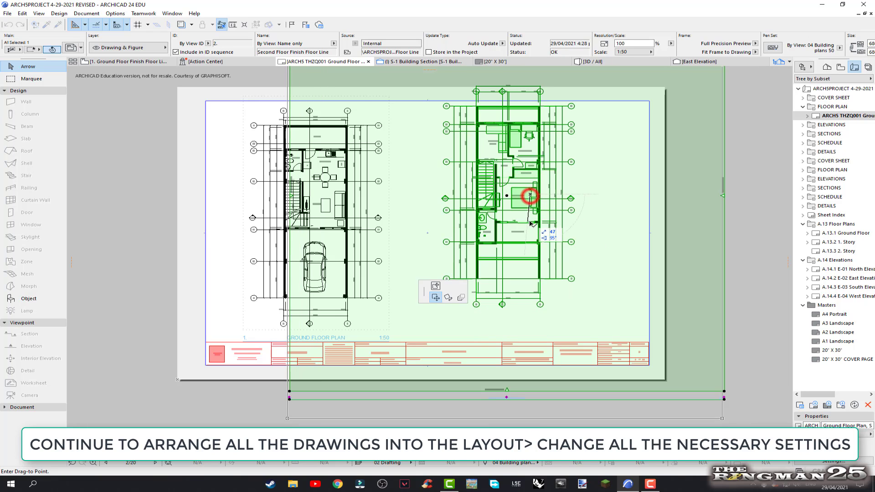
{"action": "left_click", "coordinate": [585, 235]}
{"action": "scroll", "coordinate": [607, 214], "scroll_direction": "down", "scroll_amount": 2}
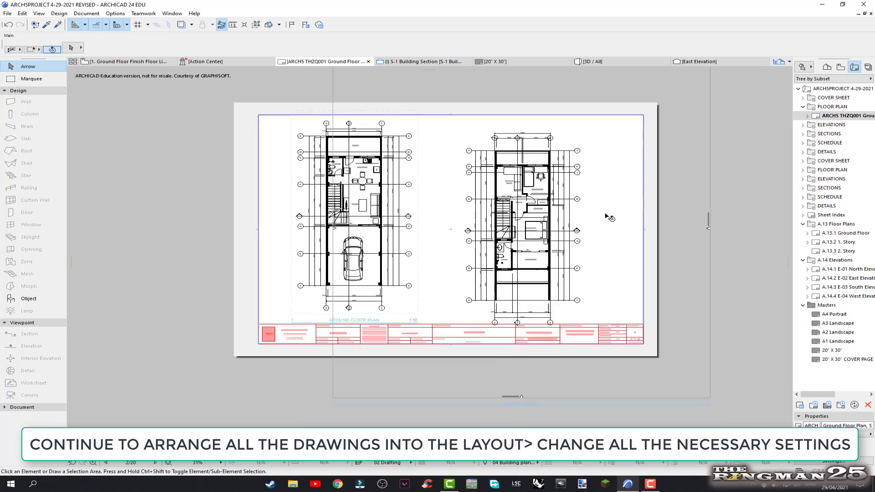
{"action": "scroll", "coordinate": [576, 234], "scroll_direction": "down", "scroll_amount": 2}
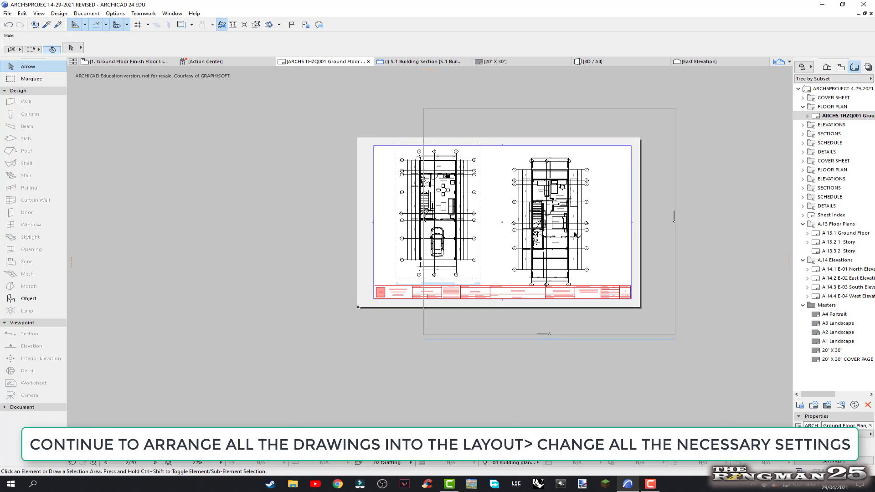
- Resize the second floor drawing's frame, which shrinks it to 1:84
{"action": "left_click", "coordinate": [621, 109]}
{"action": "left_click", "coordinate": [675, 108]}
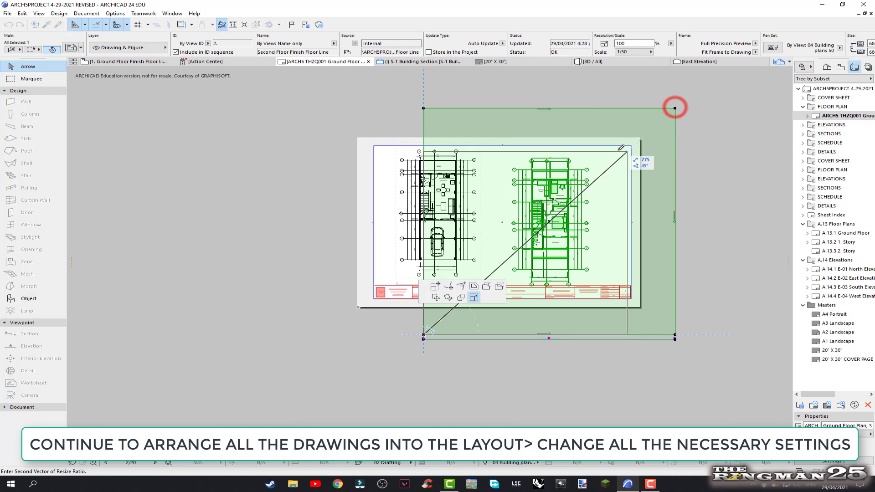
{"action": "left_click", "coordinate": [615, 148]}
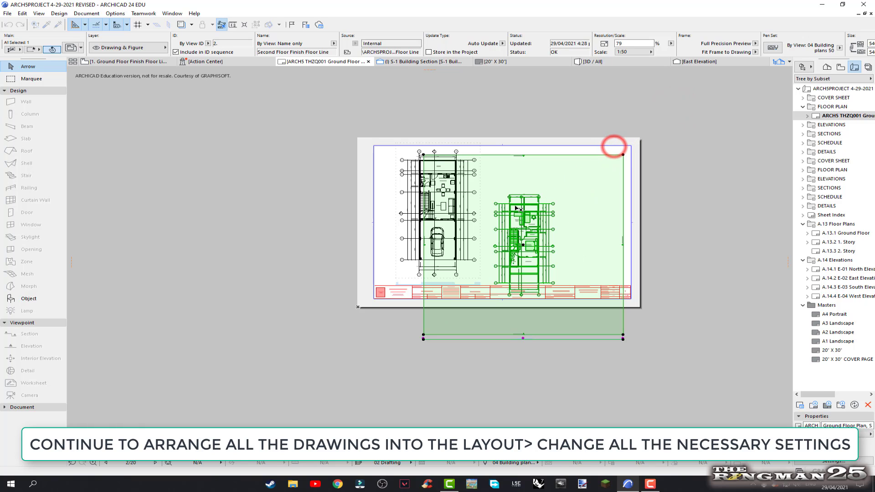
{"action": "left_click", "coordinate": [424, 155]}
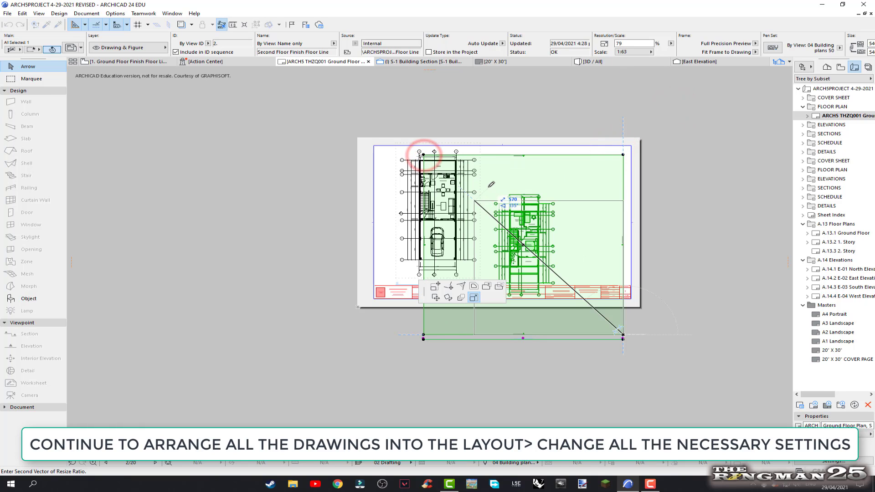
{"action": "left_click", "coordinate": [489, 184]}
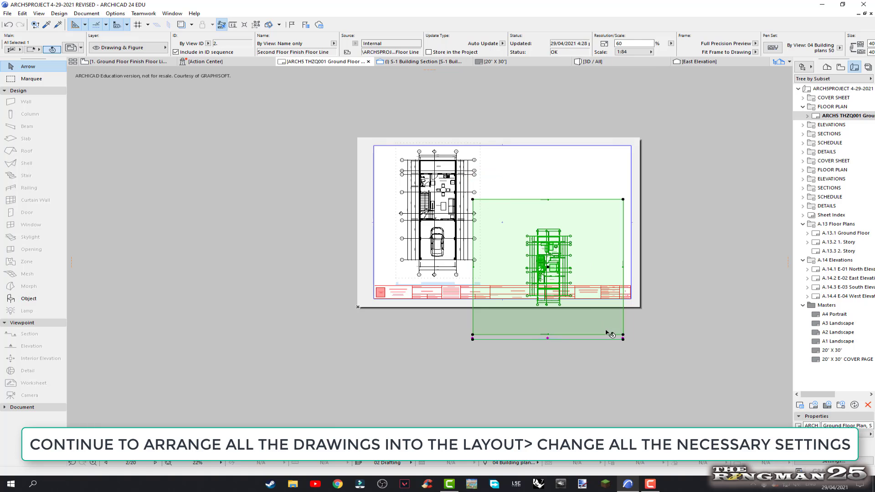
{"action": "scroll", "coordinate": [610, 334], "scroll_direction": "up", "scroll_amount": 3}
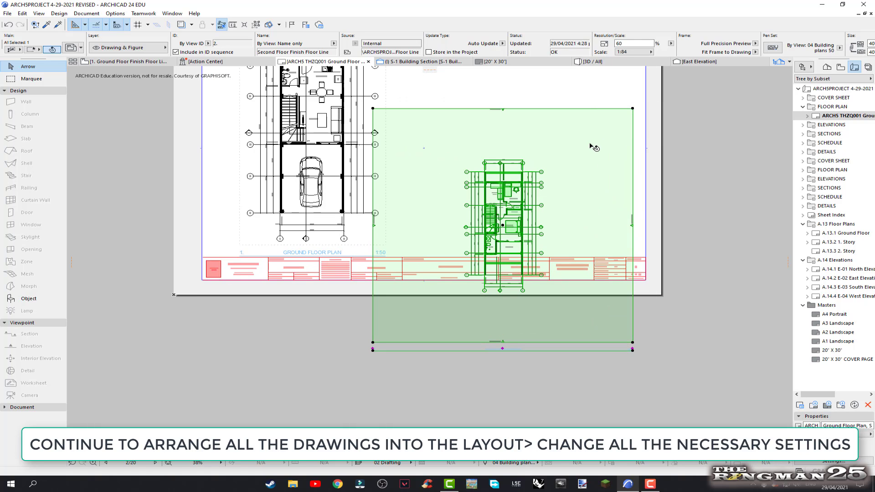
- Set the second floor drawing's scale back to 1:50 in the Info Box
{"action": "left_click", "coordinate": [636, 52]}
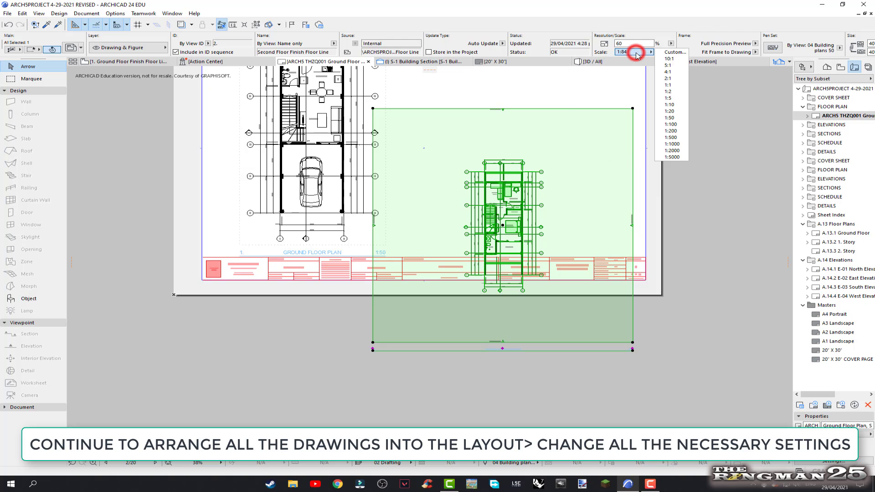
{"action": "left_click", "coordinate": [675, 118]}
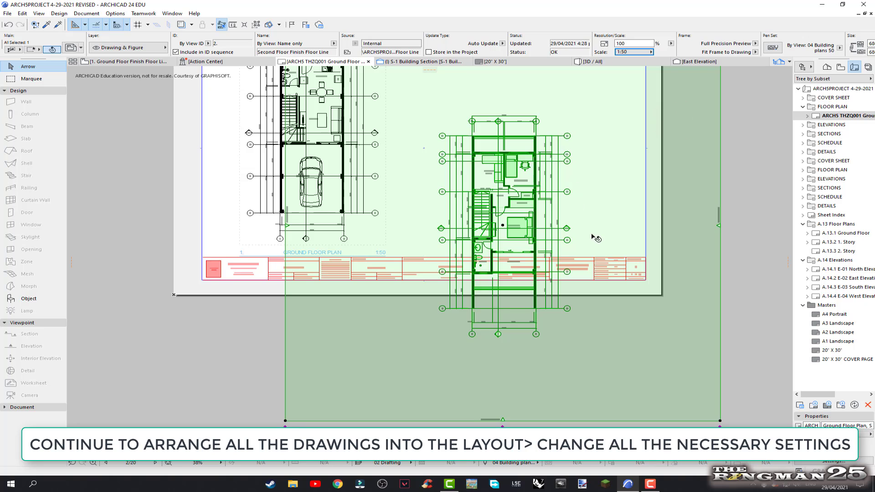
{"action": "scroll", "coordinate": [634, 336], "scroll_direction": "down", "scroll_amount": 3}
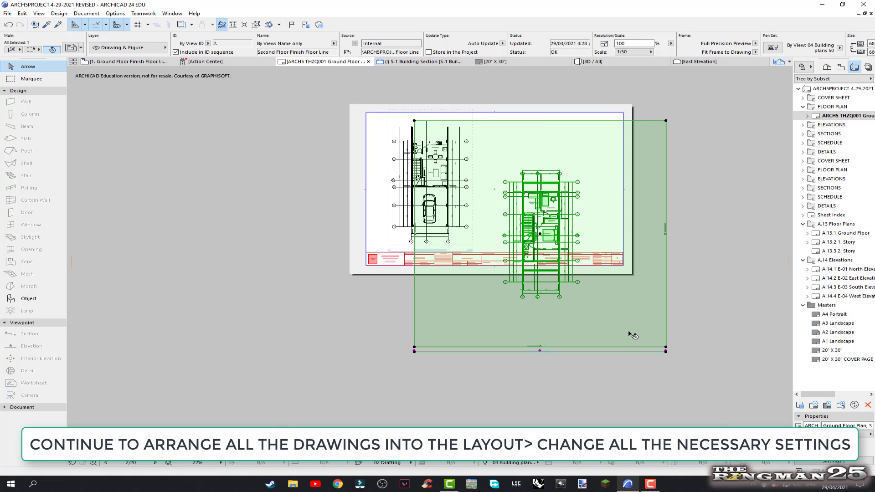
- Pull the drawing frame's top-right and top-left corners in toward the plan
{"action": "left_click", "coordinate": [667, 122]}
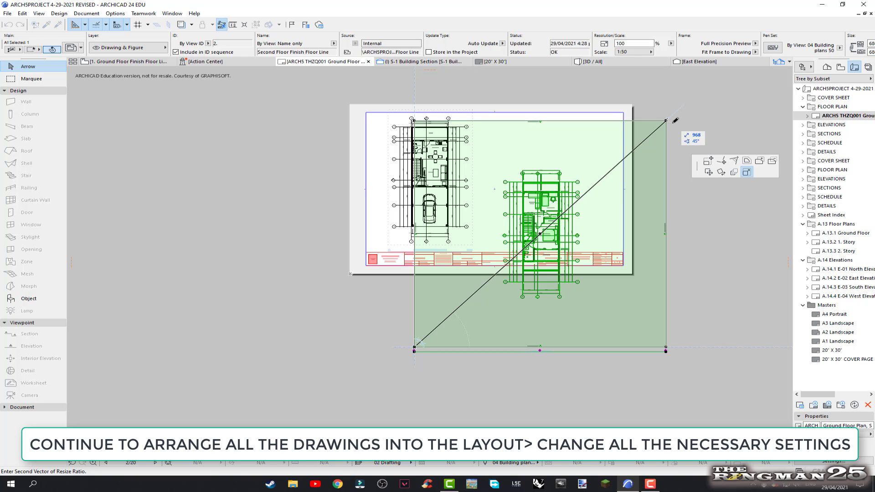
{"action": "left_click", "coordinate": [722, 162]}
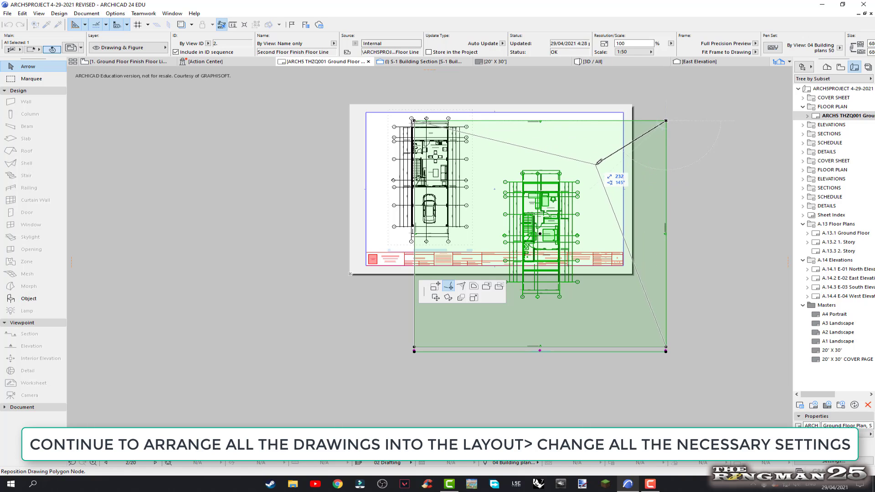
{"action": "left_click", "coordinate": [598, 162]}
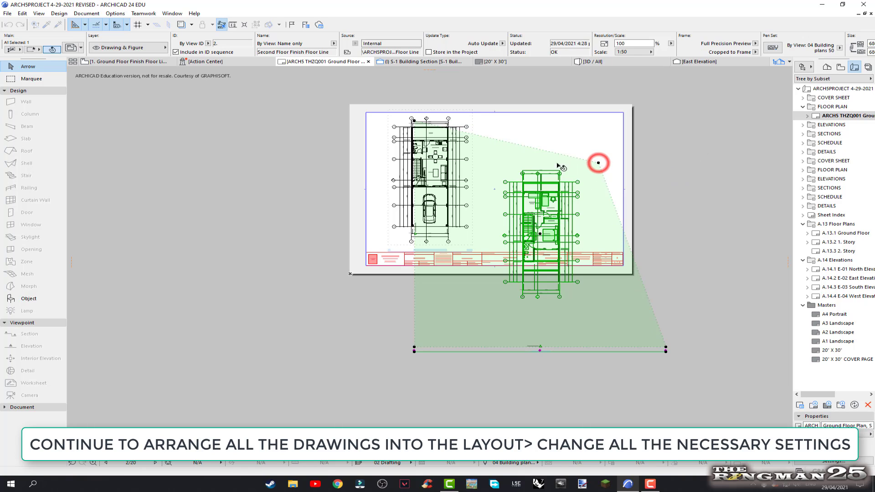
{"action": "left_click", "coordinate": [414, 120]}
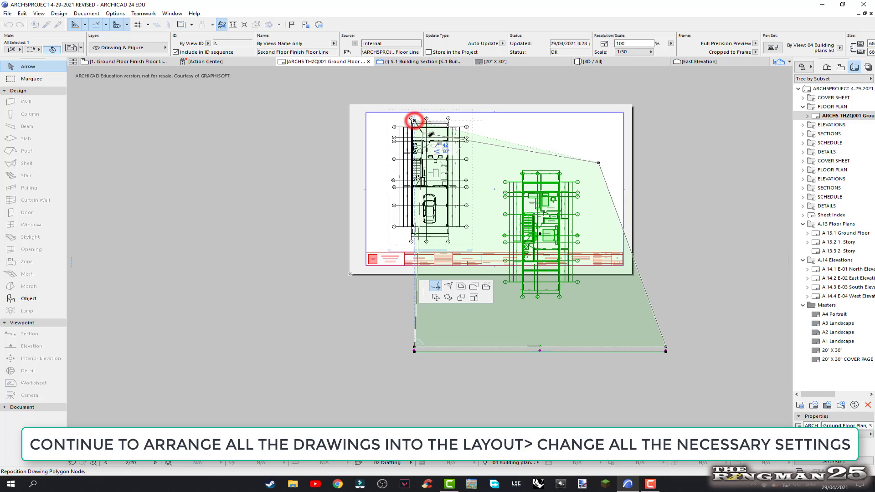
{"action": "left_click", "coordinate": [483, 162]}
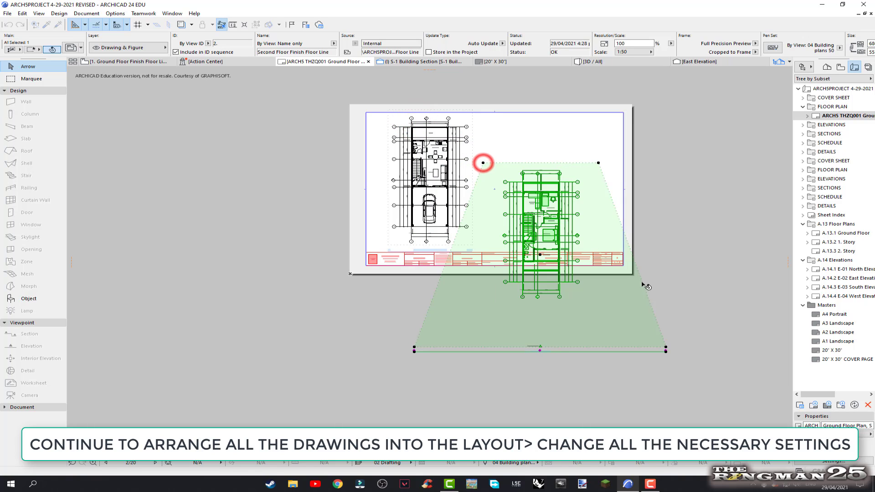
- Pull the bottom-right and bottom-left frame corners in to square the frame around the plan
{"action": "left_click", "coordinate": [667, 349]}
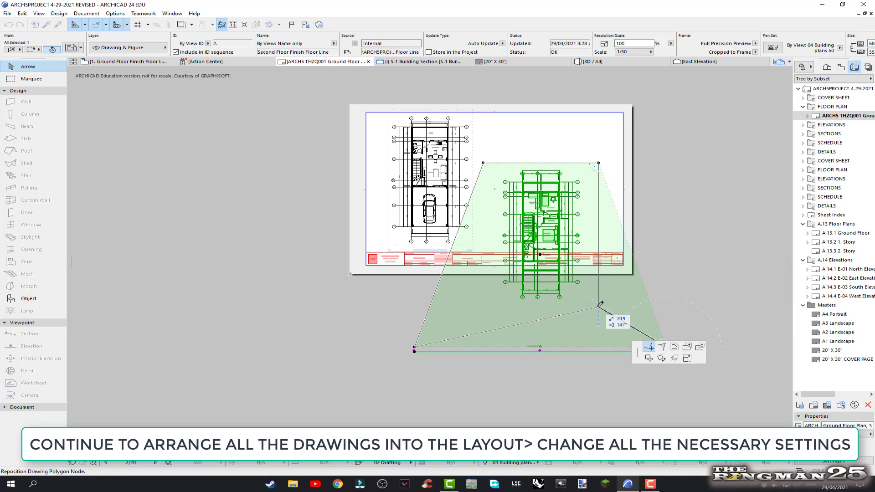
{"action": "left_click", "coordinate": [598, 306]}
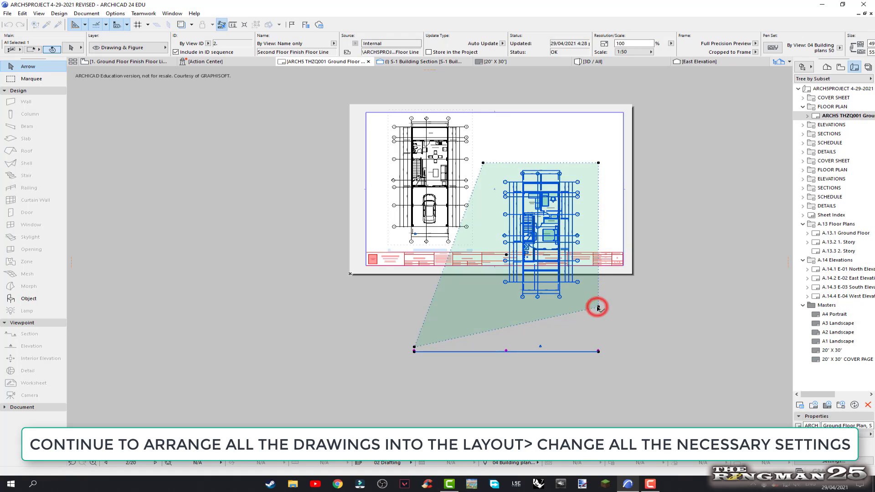
{"action": "left_click", "coordinate": [414, 349]}
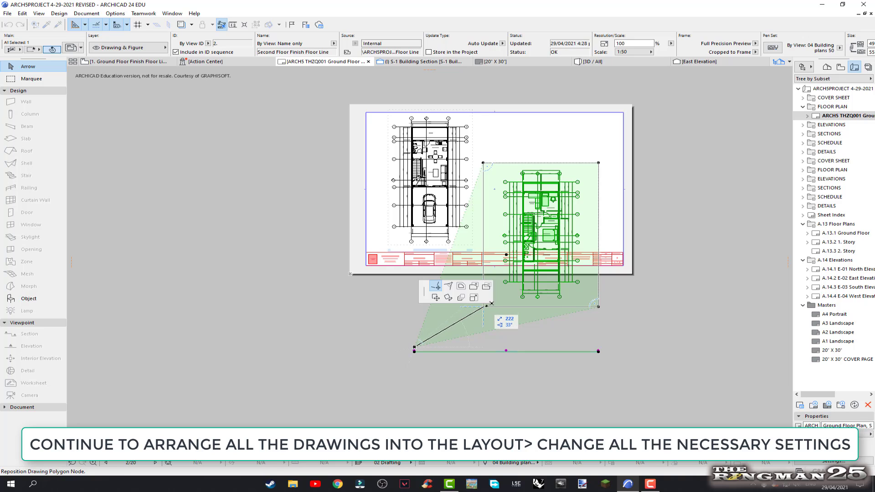
{"action": "left_click", "coordinate": [484, 308]}
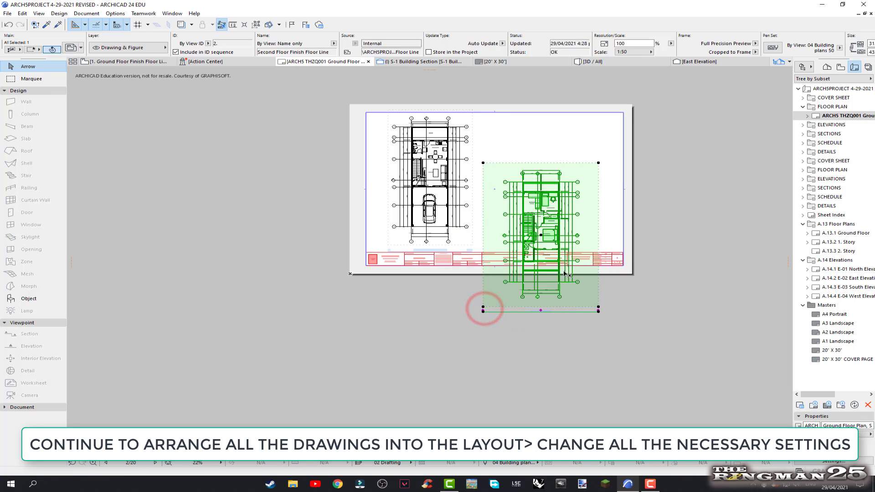
{"action": "left_click", "coordinate": [547, 218]}
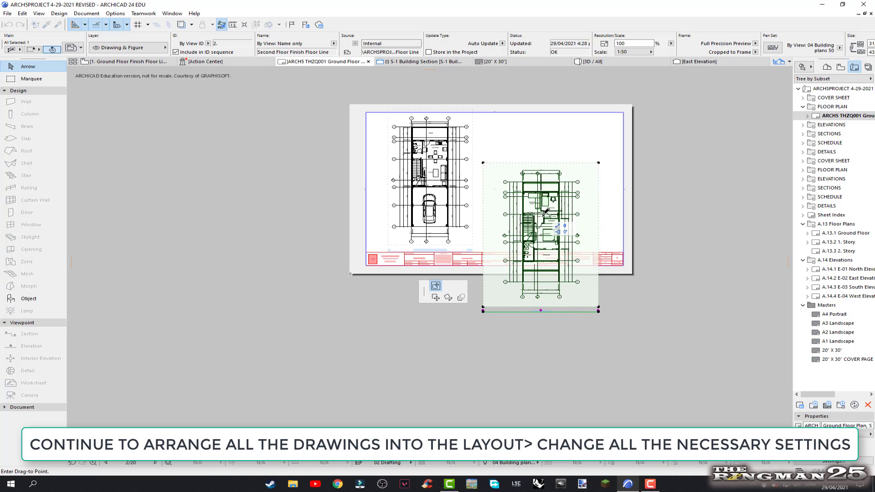
- Move the second floor drawing to a spot beside the Ground Floor Plan
{"action": "left_click", "coordinate": [543, 214]}
{"action": "left_click", "coordinate": [546, 213]}
{"action": "left_click", "coordinate": [553, 210]}
{"action": "left_click", "coordinate": [594, 221]}
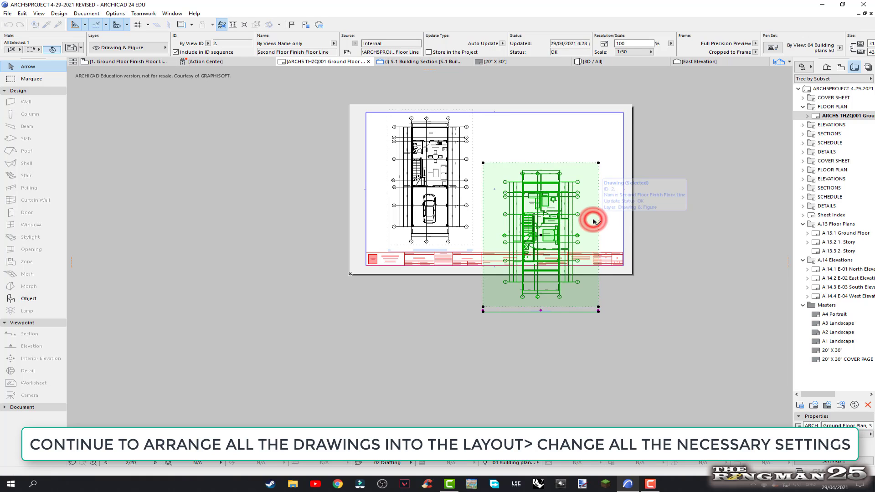
- Use Drag Here to place the second floor drawing higher on the sheet
{"action": "left_click", "coordinate": [582, 208]}
{"action": "right_click", "coordinate": [582, 208]}
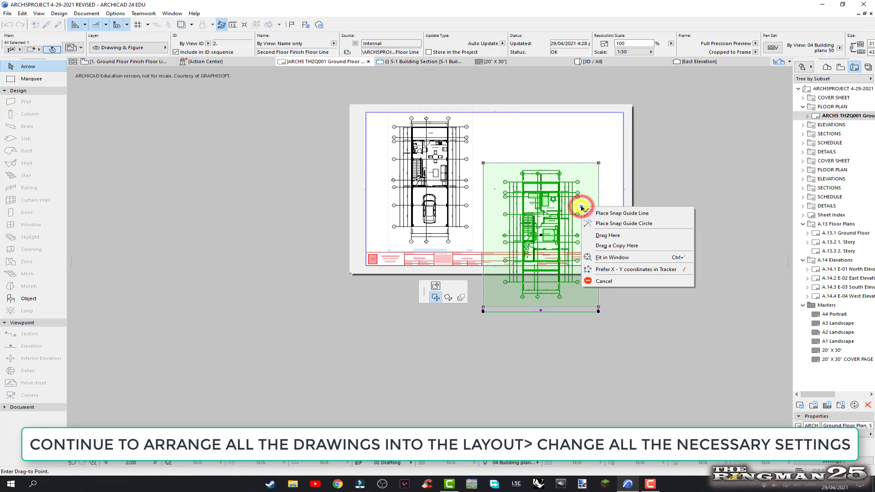
{"action": "left_click", "coordinate": [611, 235]}
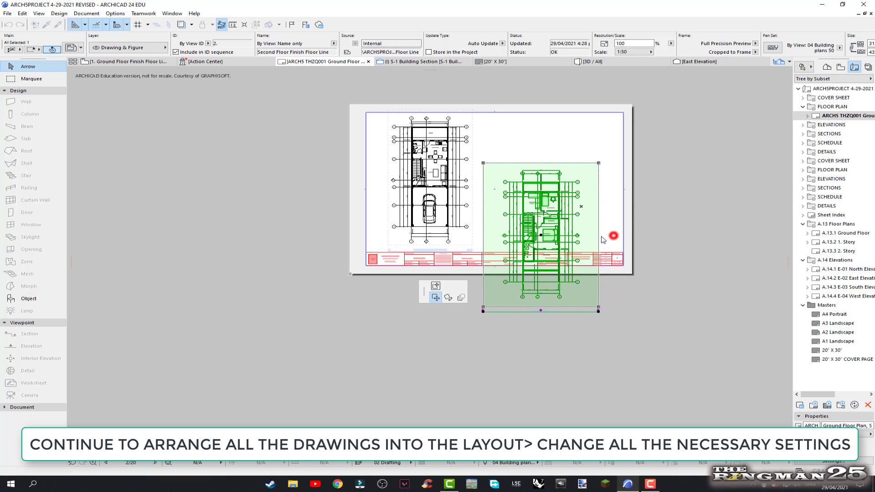
{"action": "left_click", "coordinate": [558, 223]}
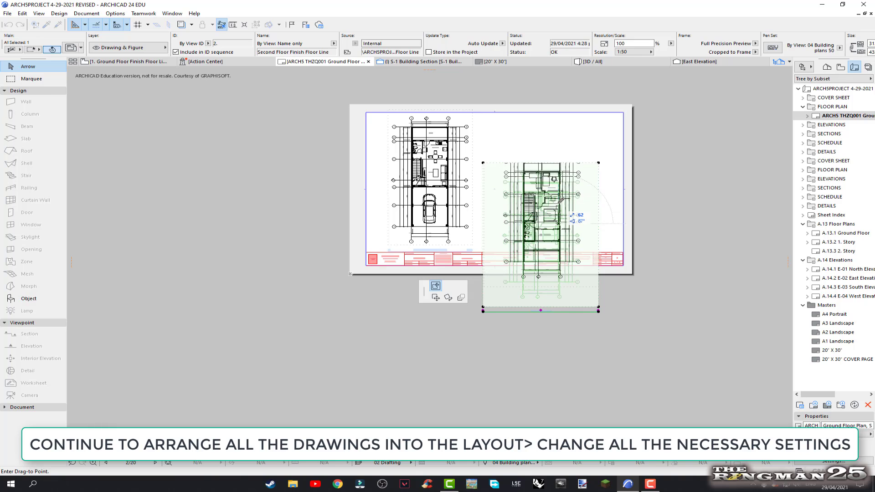
{"action": "left_click", "coordinate": [560, 209]}
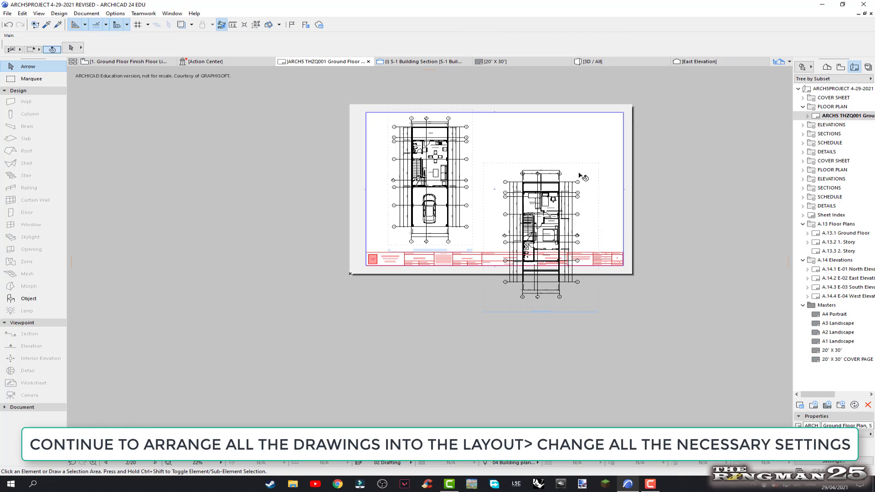
{"action": "scroll", "coordinate": [565, 163], "scroll_direction": "up", "scroll_amount": 3}
{"action": "left_click", "coordinate": [563, 162]}
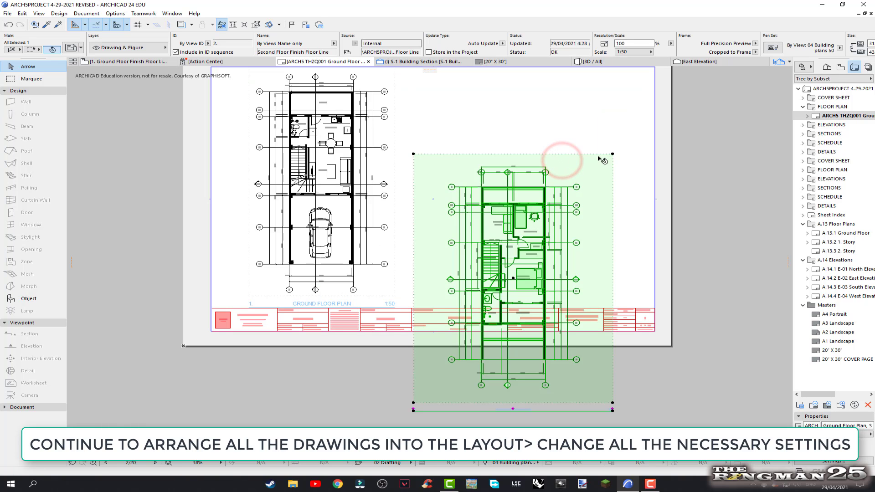
- Move the second floor drawing up toward the top of the sheet
{"action": "left_click", "coordinate": [595, 156]}
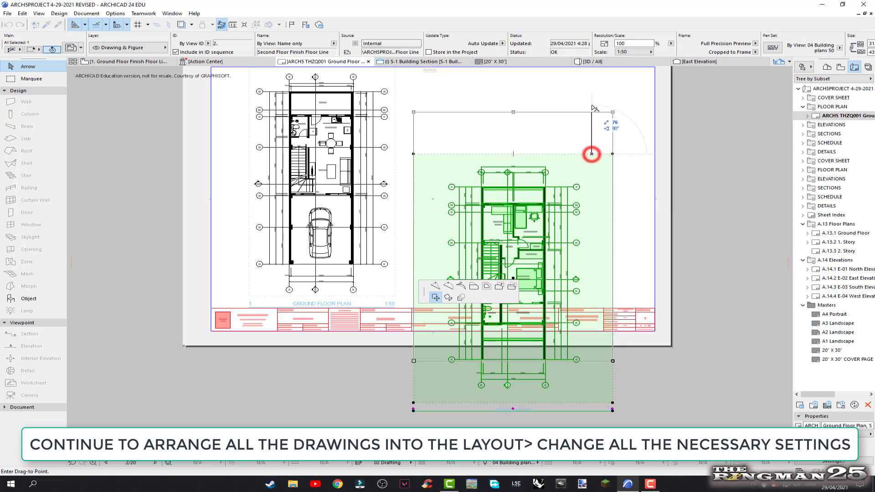
{"action": "left_click", "coordinate": [591, 81]}
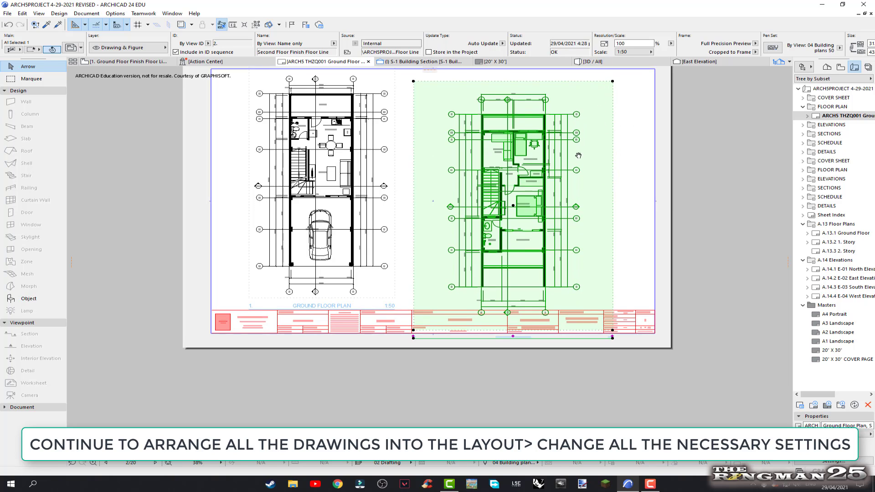
{"action": "middle_click_drag", "start_coordinate": [574, 96], "coordinate": [568, 145]}
{"action": "left_click", "coordinate": [564, 130]}
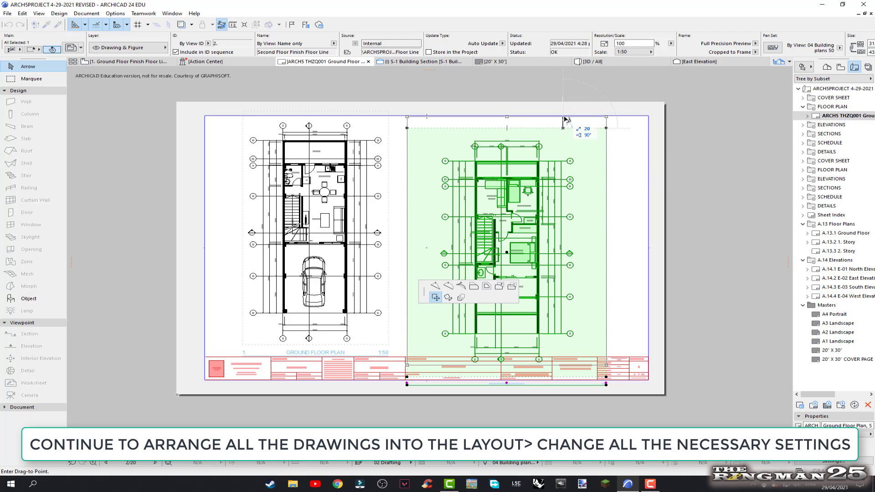
{"action": "left_click", "coordinate": [565, 116]}
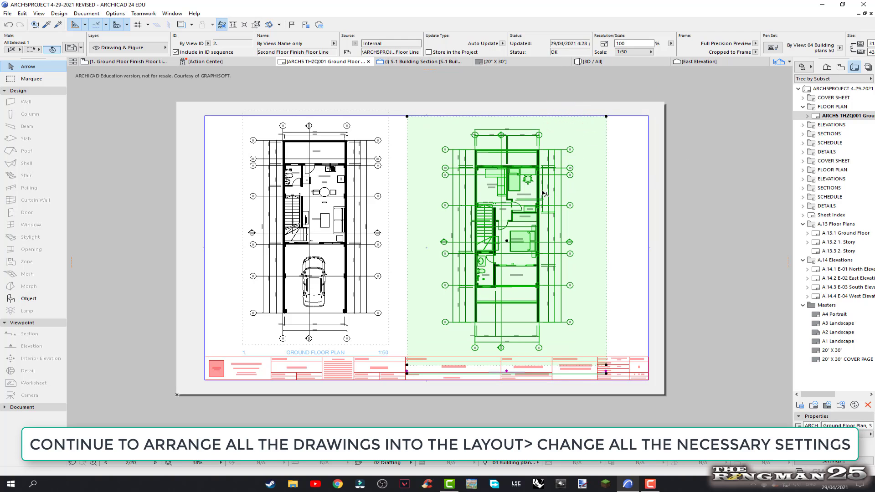
- Shift the drawing right and slightly down to balance it beside the ground floor plan
{"action": "left_click", "coordinate": [607, 211]}
{"action": "left_click", "coordinate": [606, 210]}
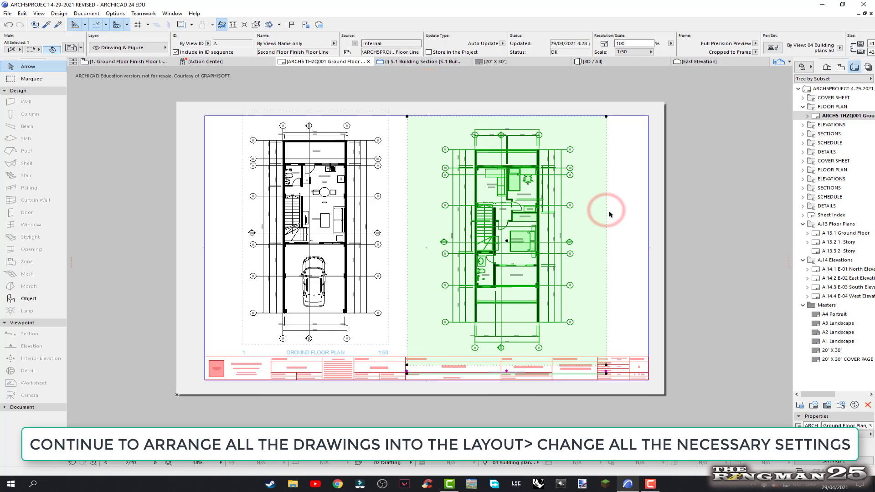
{"action": "left_click", "coordinate": [607, 213]}
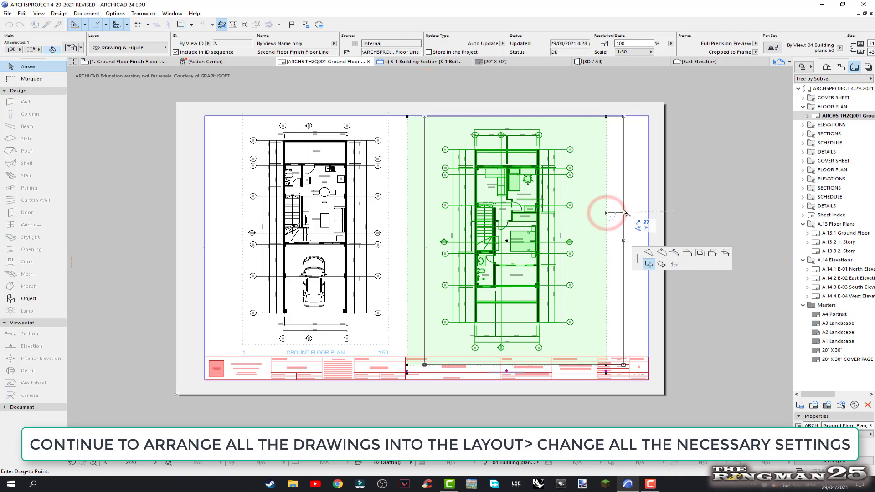
{"action": "left_click", "coordinate": [626, 211]}
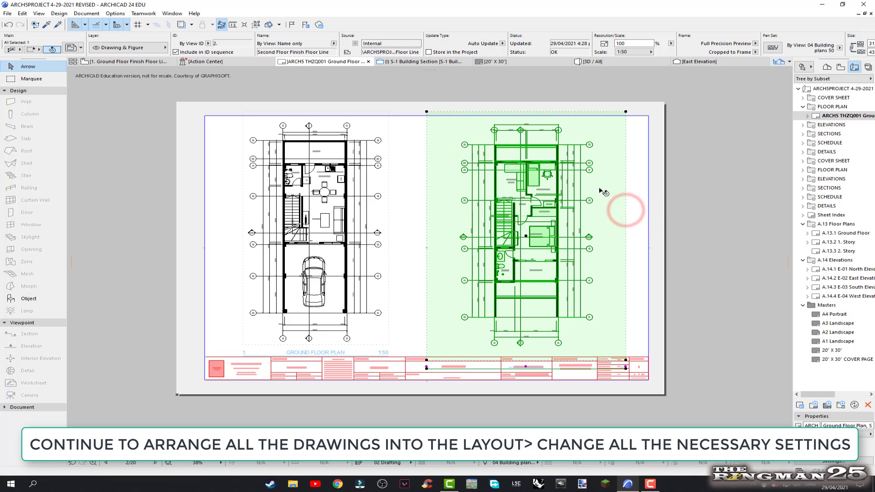
{"action": "left_click", "coordinate": [570, 113]}
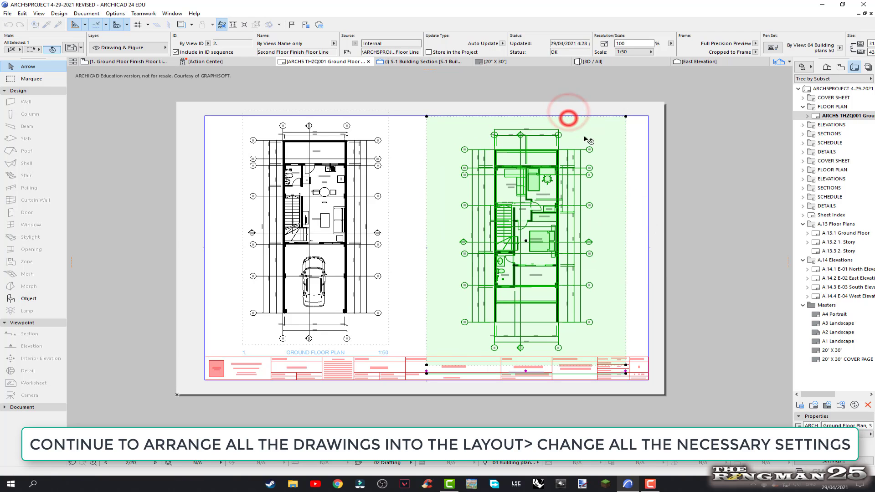
{"action": "left_click", "coordinate": [706, 181]}
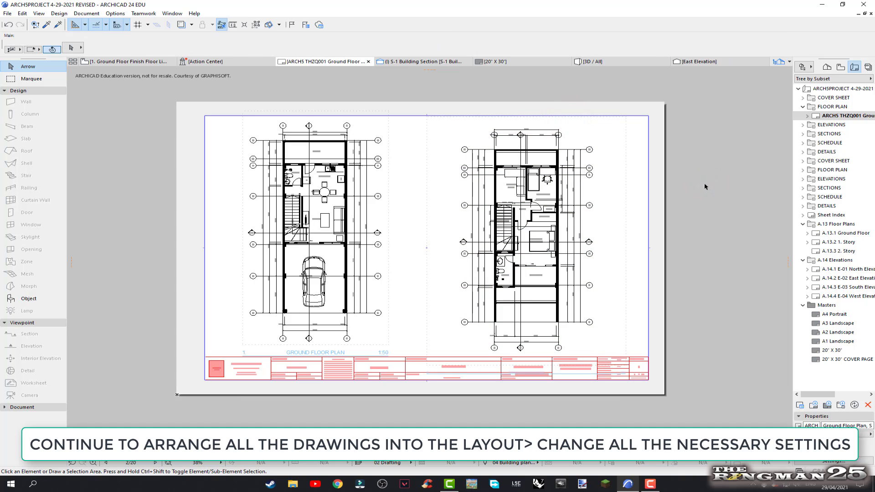
{"action": "scroll", "coordinate": [513, 190], "scroll_direction": "up", "scroll_amount": 2}
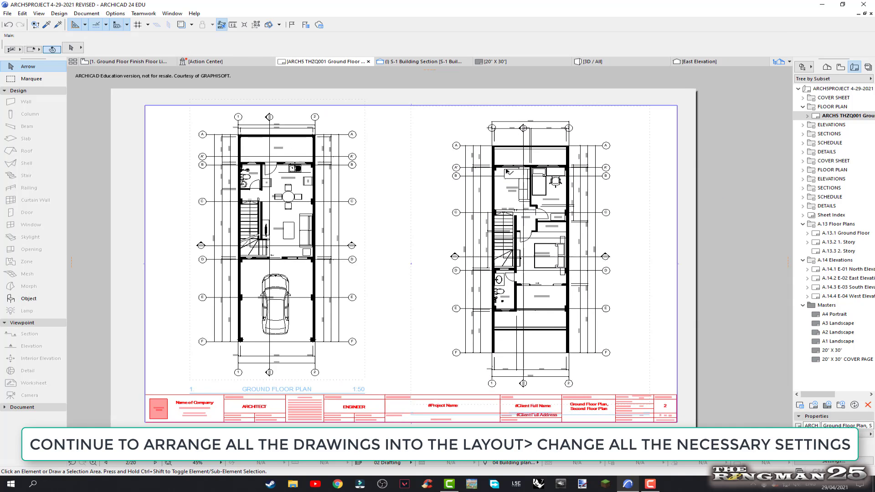
{"action": "scroll", "coordinate": [507, 171], "scroll_direction": "up", "scroll_amount": 2}
{"action": "scroll", "coordinate": [497, 165], "scroll_direction": "down", "scroll_amount": 2}
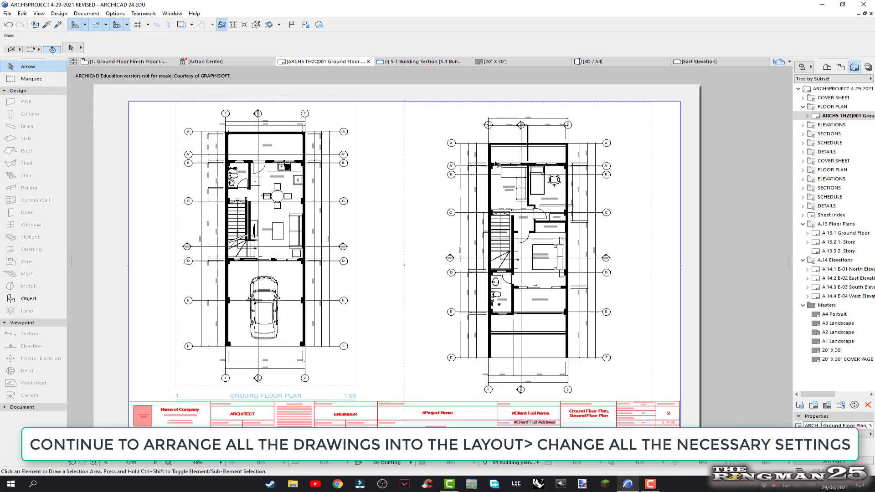
- Nudge the drawing upward to its final spot clear of the title block
{"action": "left_click", "coordinate": [560, 124]}
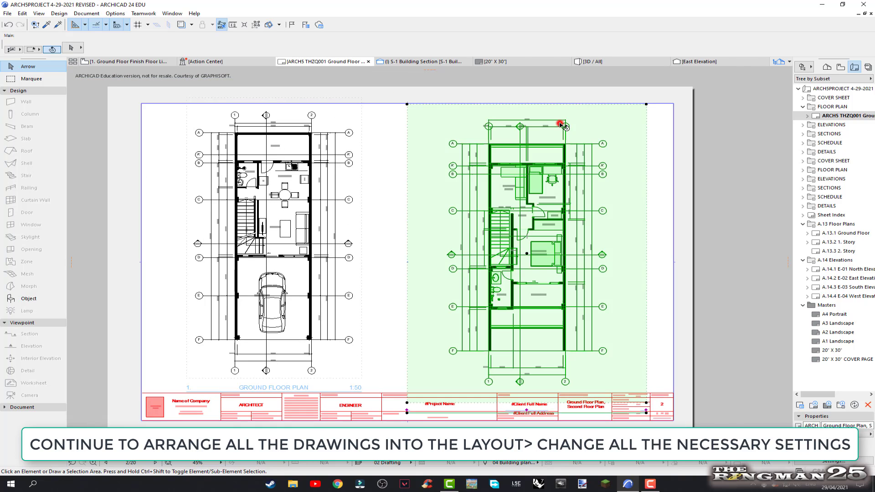
{"action": "left_click", "coordinate": [595, 106]}
{"action": "left_click", "coordinate": [591, 92]}
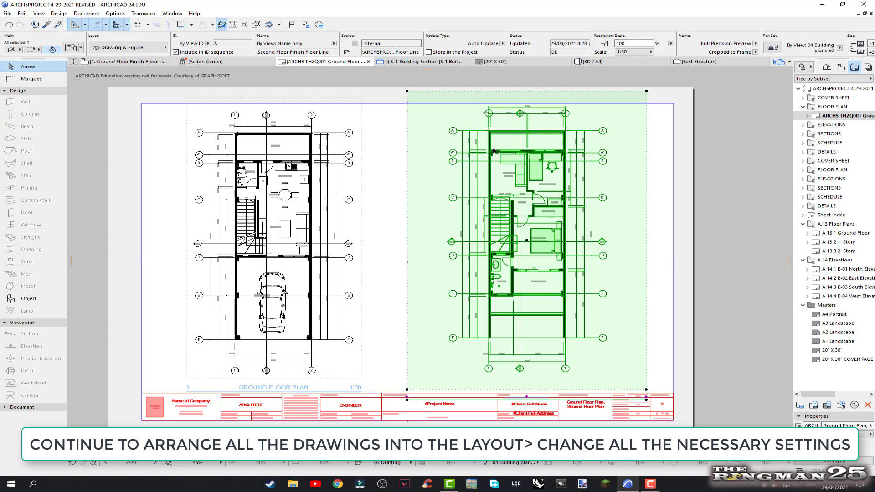
{"action": "scroll", "coordinate": [494, 150], "scroll_direction": "down", "scroll_amount": 2}
{"action": "left_click", "coordinate": [528, 102]}
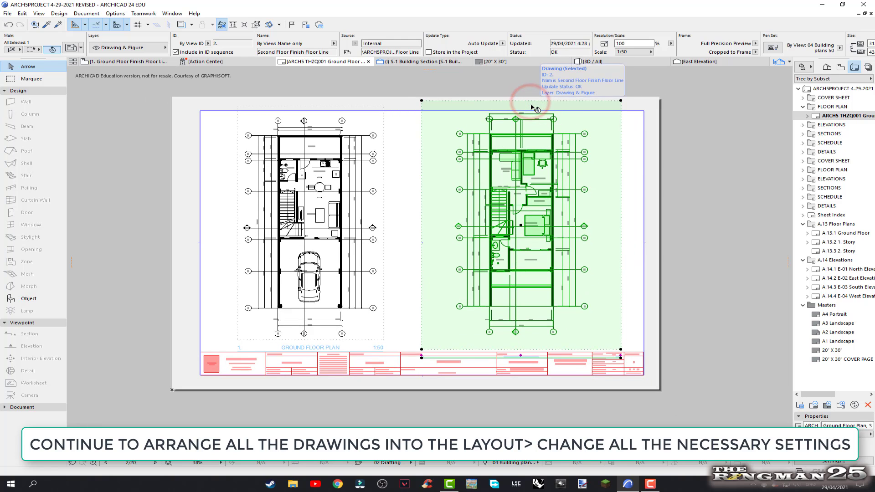
{"action": "left_click", "coordinate": [531, 105]}
{"action": "left_click", "coordinate": [532, 107]}
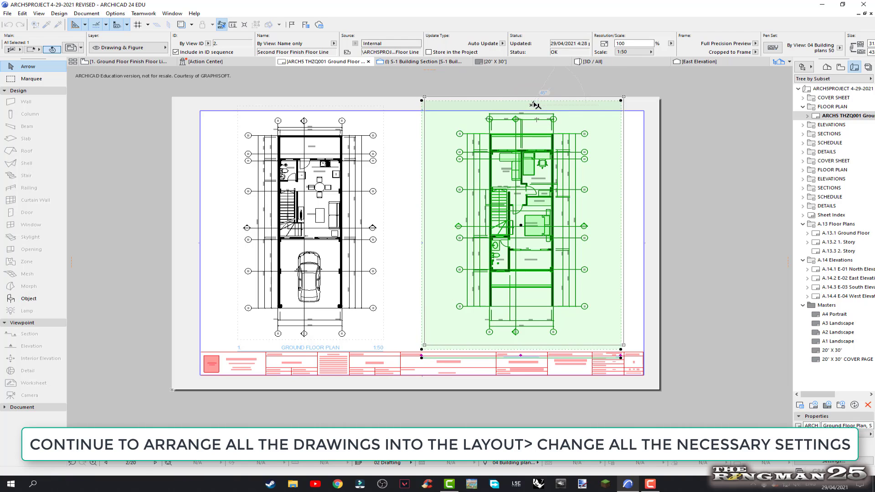
{"action": "key", "text": "Escape"}
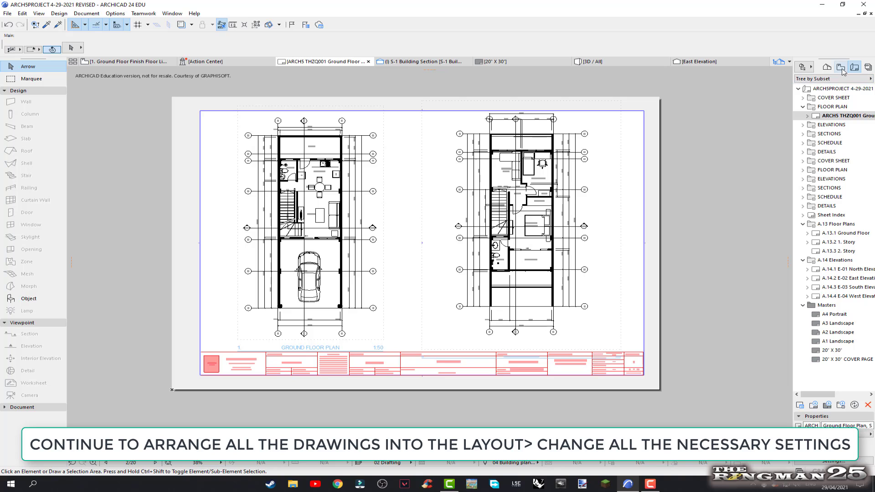
- Open the 2. Second Floor Finish floor plan from the Project Map and zoom in
{"action": "left_click", "coordinate": [828, 67]}
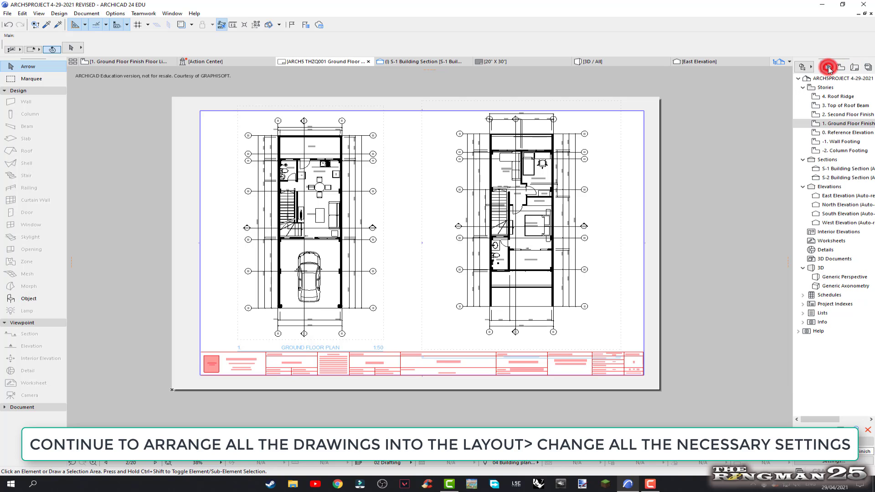
{"action": "double_click", "coordinate": [835, 114]}
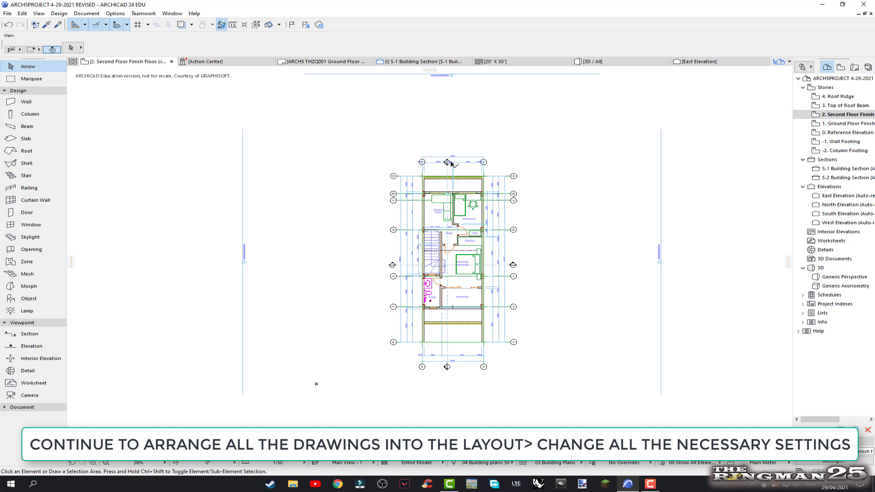
{"action": "scroll", "coordinate": [452, 163], "scroll_direction": "up", "scroll_amount": 2}
{"action": "scroll", "coordinate": [454, 166], "scroll_direction": "up", "scroll_amount": 2}
{"action": "scroll", "coordinate": [467, 180], "scroll_direction": "up", "scroll_amount": 2}
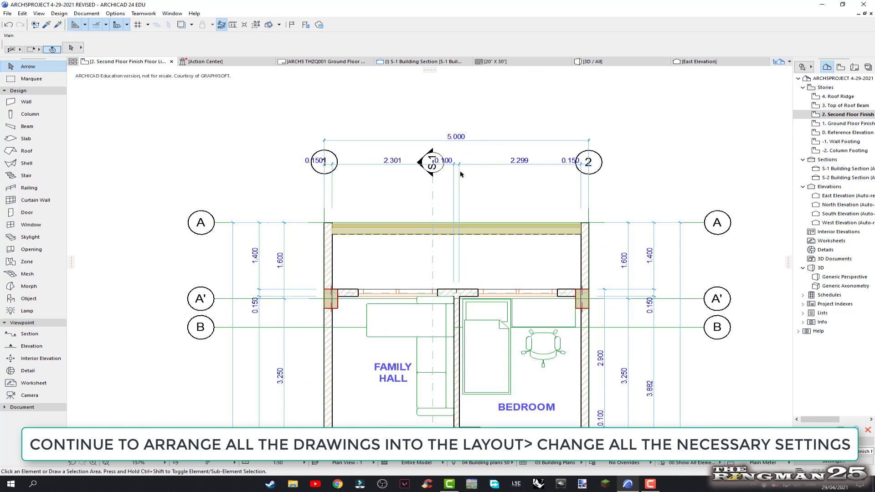
- Move the top dimension chain and the 5.000 overall dimension down below the grid bubbles
{"action": "left_click", "coordinate": [392, 165]}
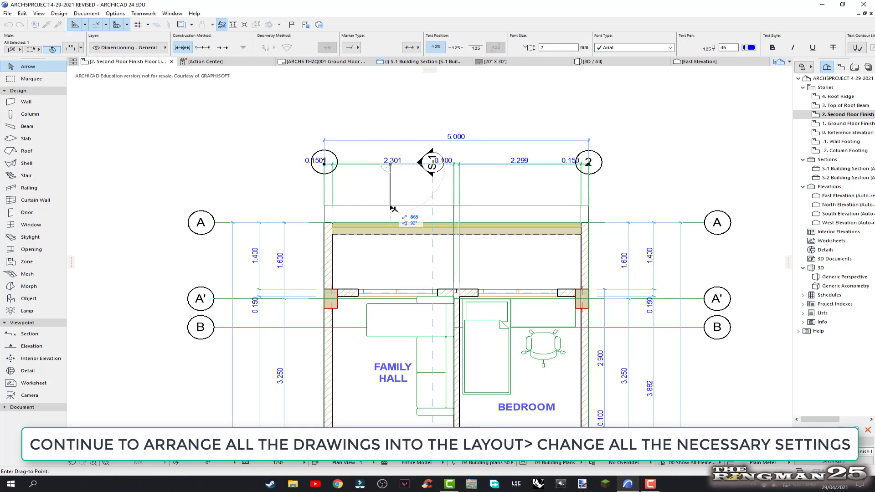
{"action": "left_click", "coordinate": [391, 206]}
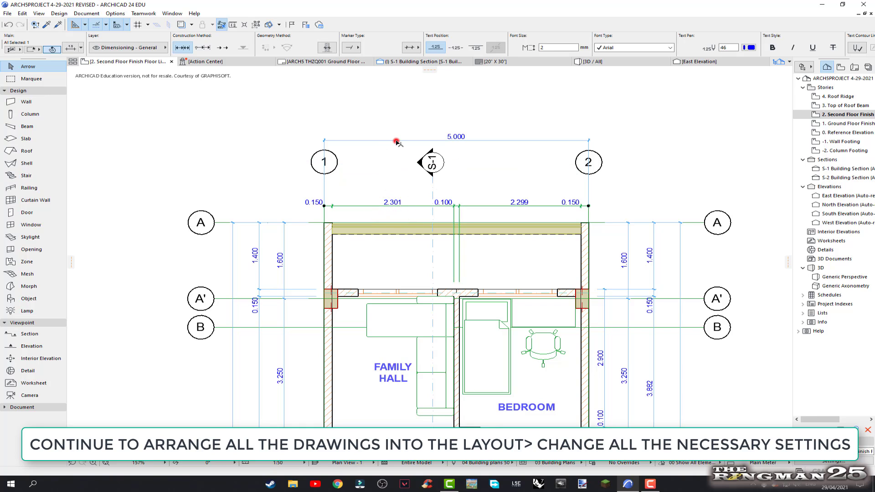
{"action": "left_click", "coordinate": [396, 141]}
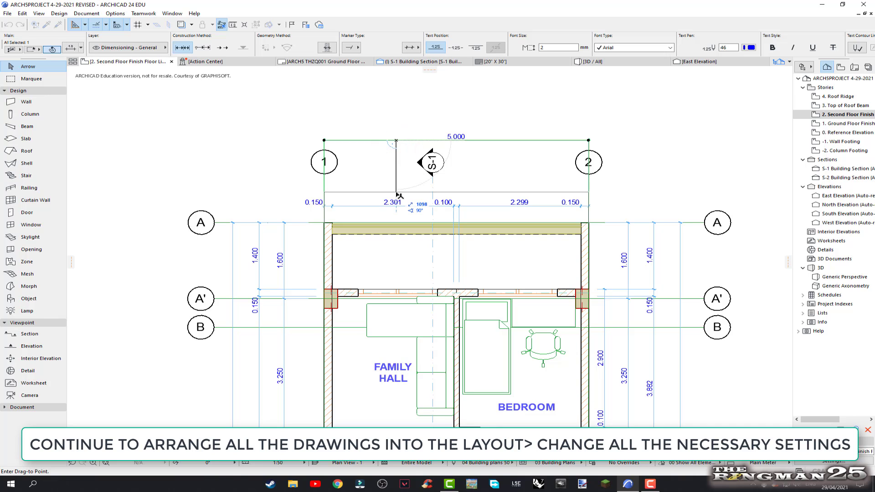
{"action": "left_click", "coordinate": [398, 196]}
{"action": "scroll", "coordinate": [536, 284], "scroll_direction": "down", "scroll_amount": 5}
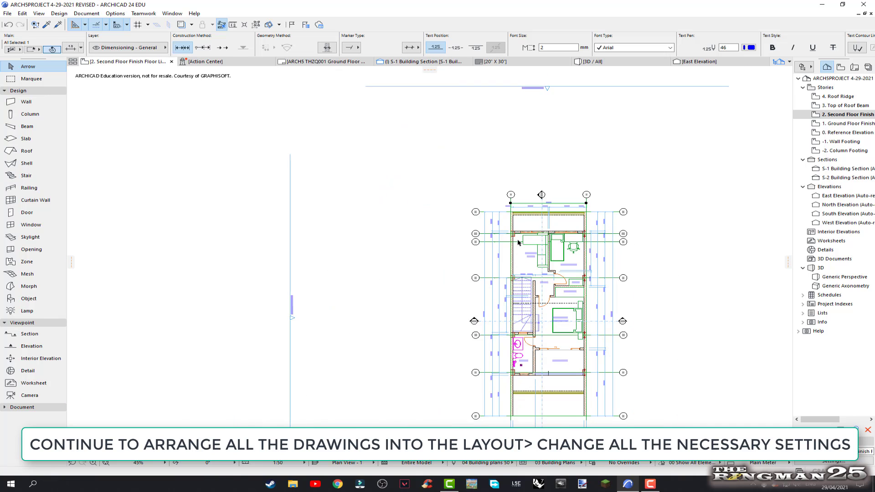
{"action": "middle_click_drag", "start_coordinate": [535, 284], "coordinate": [506, 244]}
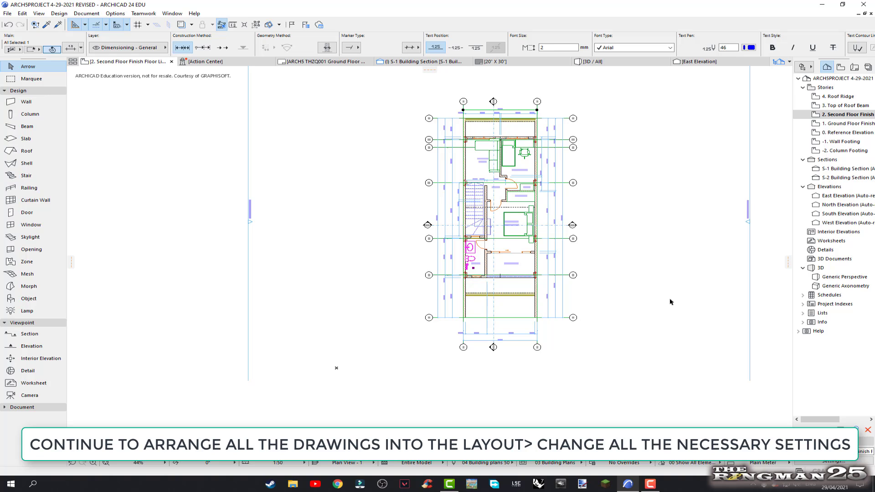
{"action": "left_click", "coordinate": [855, 68]}
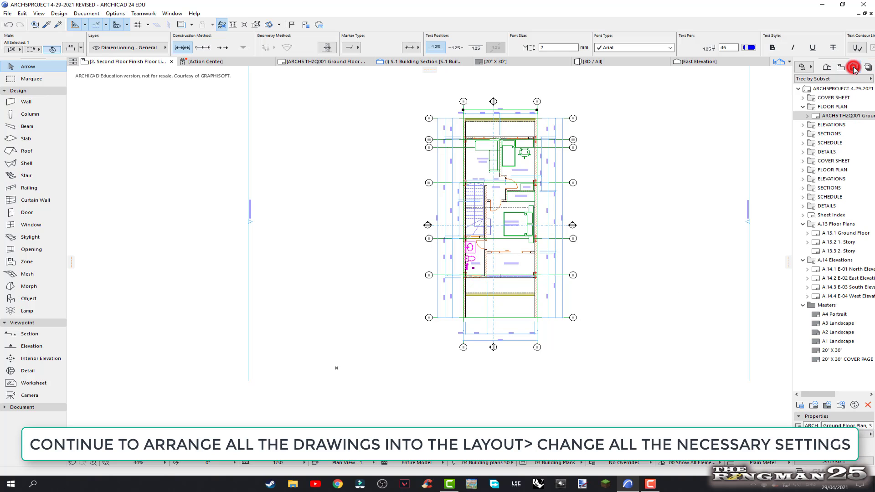
{"action": "left_click", "coordinate": [837, 116]}
- Open the ground floor layout sheet and select the second floor drawing
{"action": "double_click", "coordinate": [837, 116]}
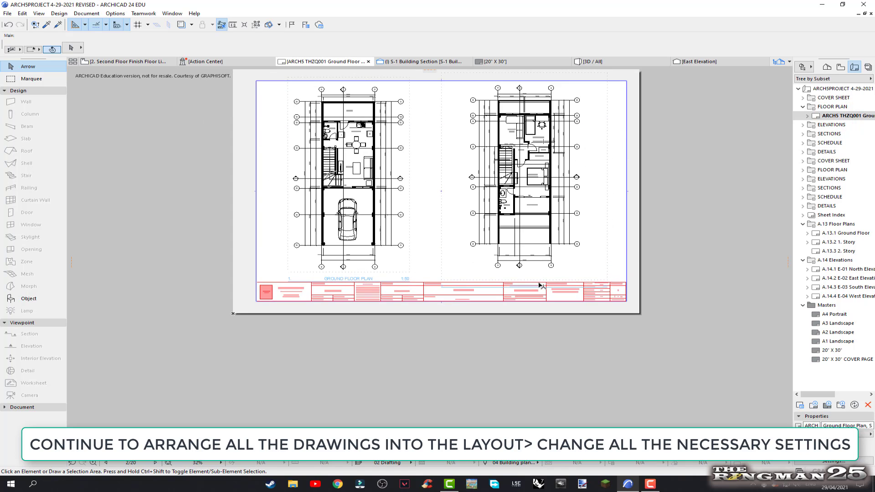
{"action": "scroll", "coordinate": [540, 341], "scroll_direction": "up", "scroll_amount": 2}
{"action": "scroll", "coordinate": [538, 306], "scroll_direction": "up", "scroll_amount": 1}
{"action": "scroll", "coordinate": [537, 305], "scroll_direction": "down", "scroll_amount": 1}
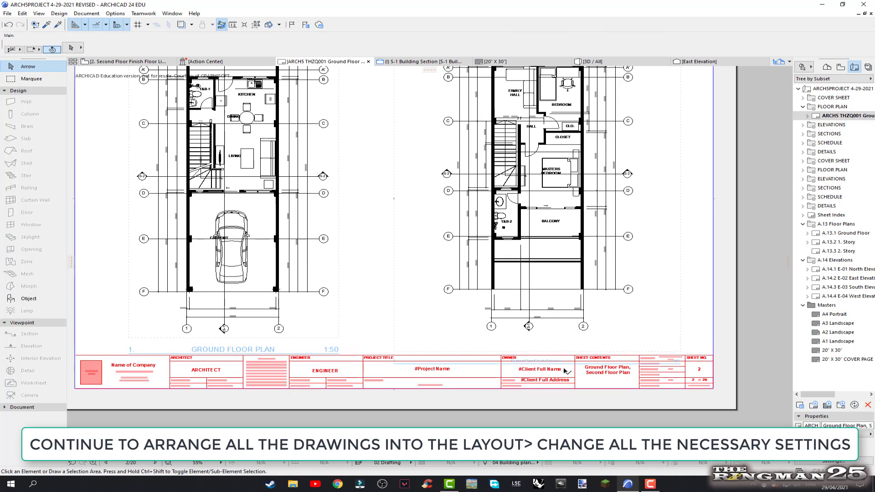
{"action": "left_click", "coordinate": [564, 367]}
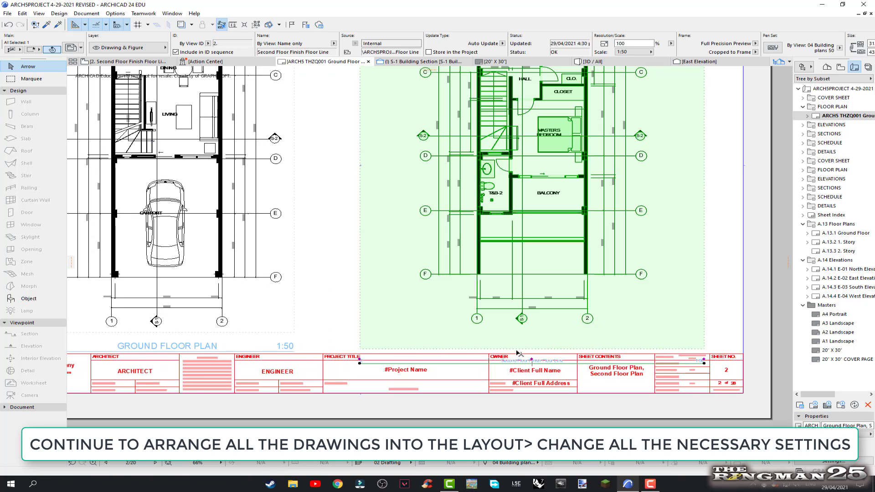
- Raise both bottom boundary corners to the same height just above the title block
{"action": "left_click", "coordinate": [359, 350]}
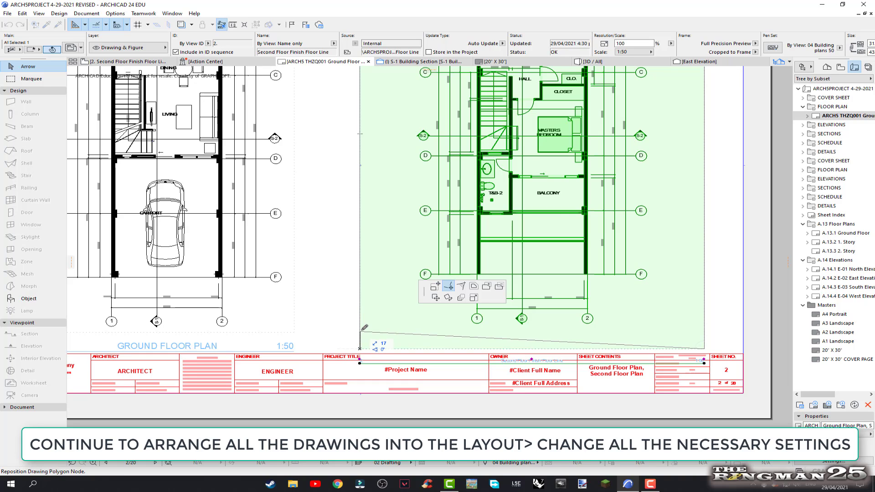
{"action": "left_click", "coordinate": [361, 329]}
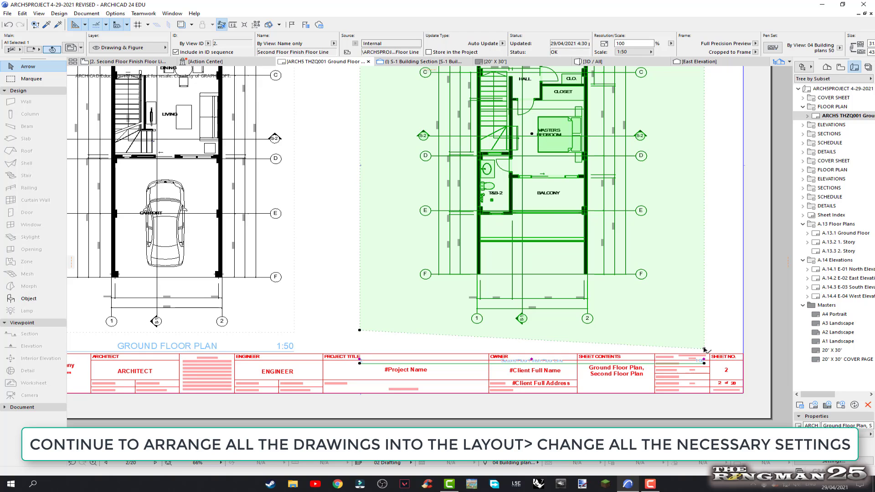
{"action": "left_click", "coordinate": [704, 349]}
{"action": "left_click", "coordinate": [704, 329]}
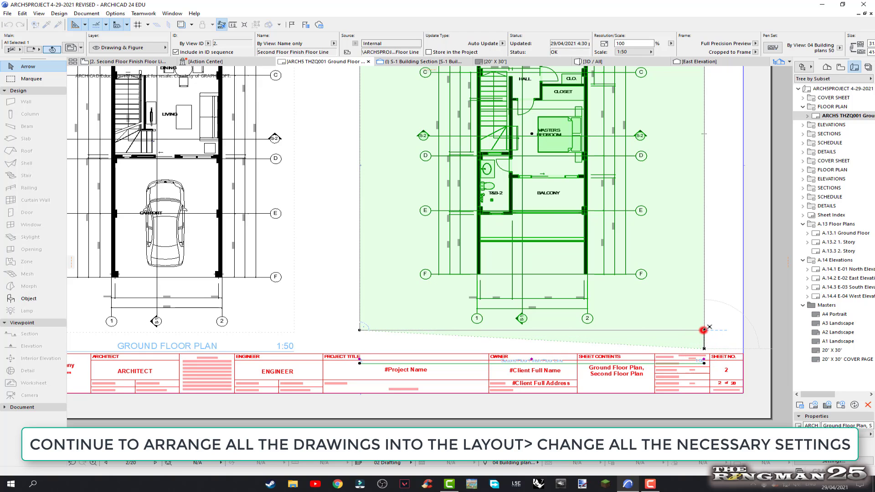
{"action": "left_click", "coordinate": [564, 377]}
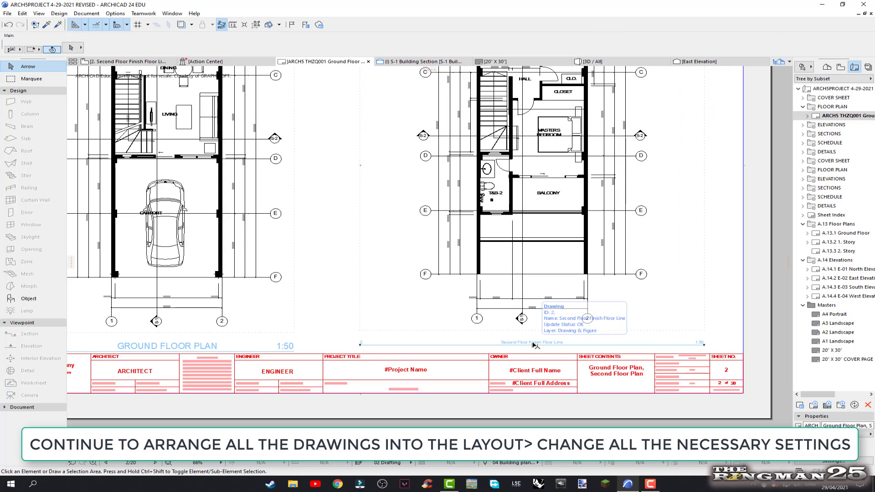
{"action": "left_click", "coordinate": [541, 304]}
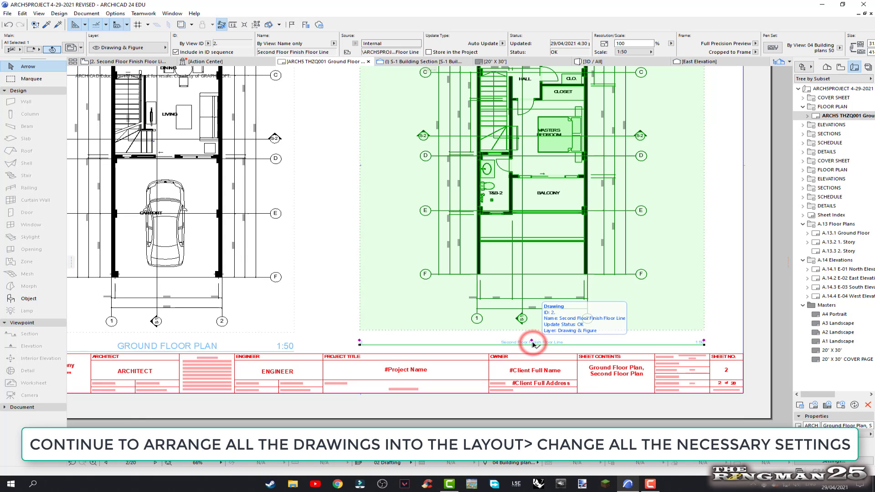
{"action": "right_click", "coordinate": [539, 297]}
- Set the second floor drawing's title text size to 6 mm in Drawing Selection Settings
{"action": "left_click", "coordinate": [586, 57]}
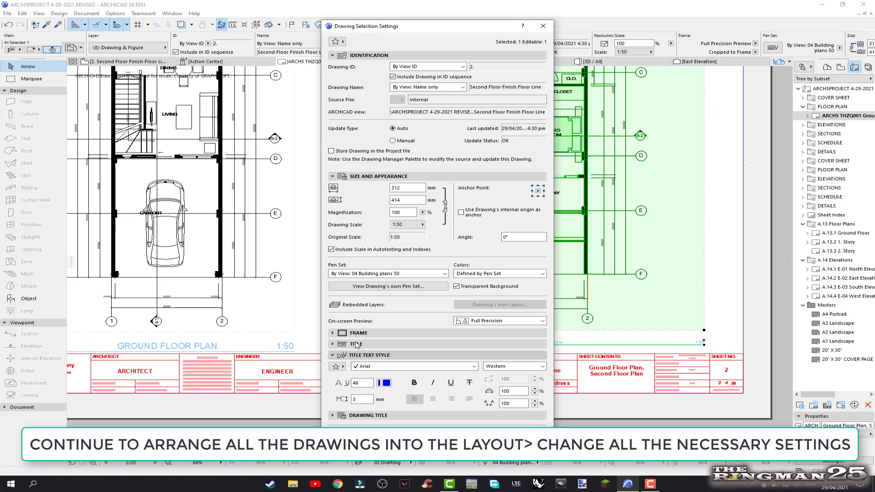
{"action": "left_click", "coordinate": [356, 355]}
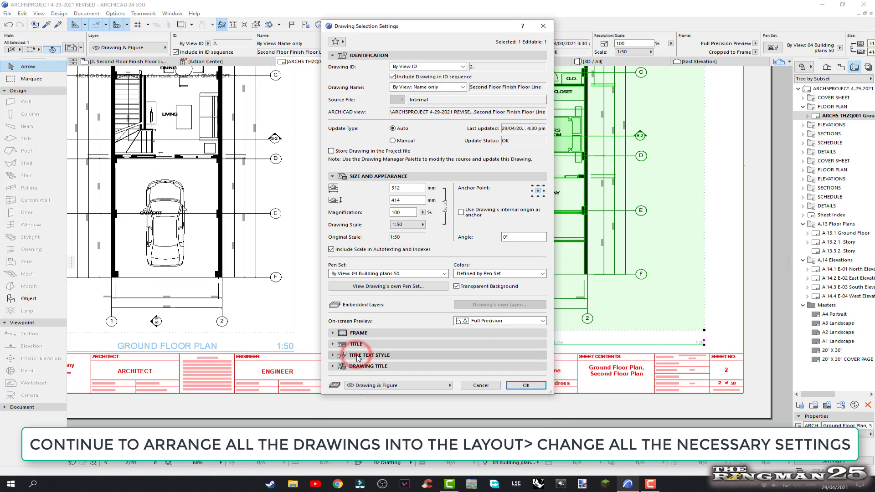
{"action": "left_click", "coordinate": [362, 398]}
{"action": "double_click", "coordinate": [363, 399]}
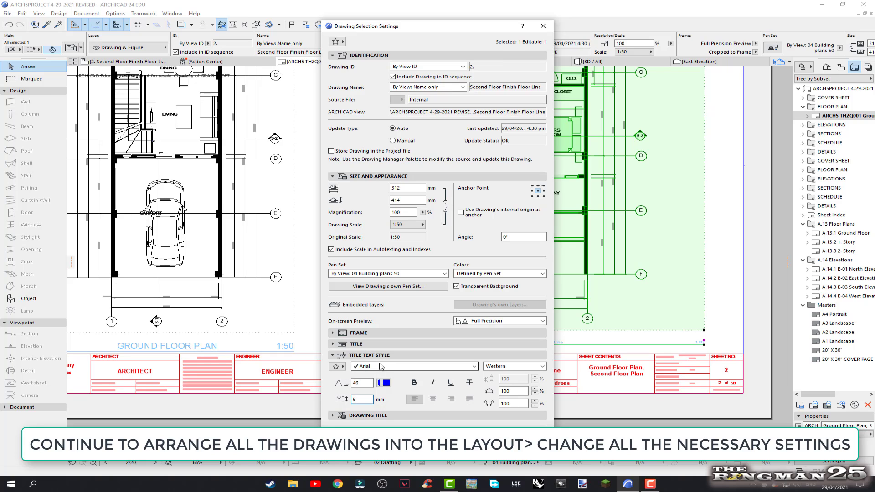
{"action": "left_click", "coordinate": [523, 436]}
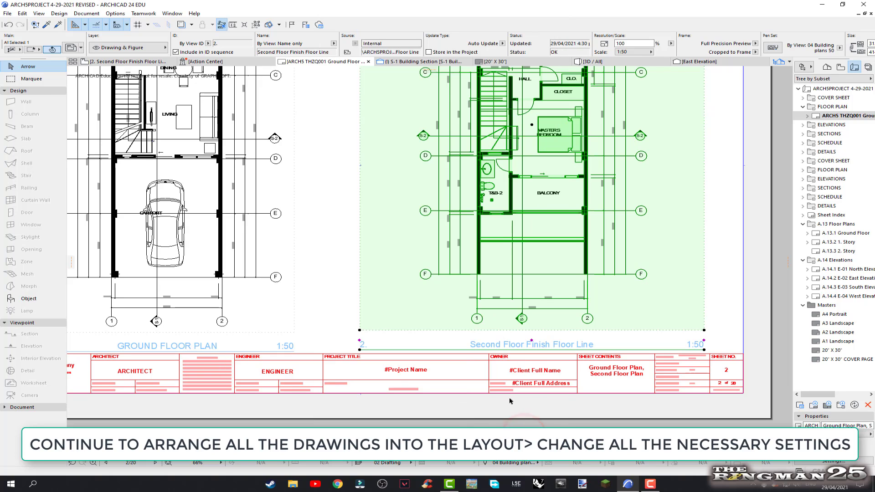
{"action": "left_click", "coordinate": [727, 303]}
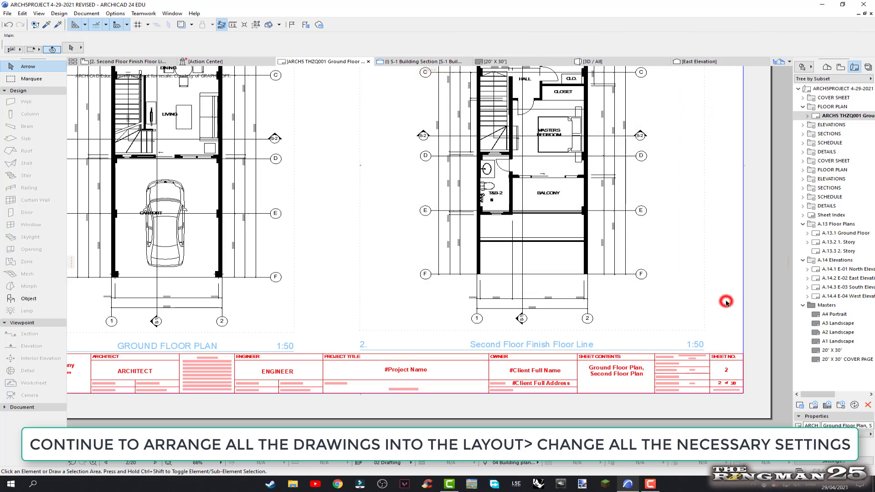
{"action": "left_click", "coordinate": [690, 336]}
{"action": "scroll", "coordinate": [692, 332], "scroll_direction": "down", "scroll_amount": 1}
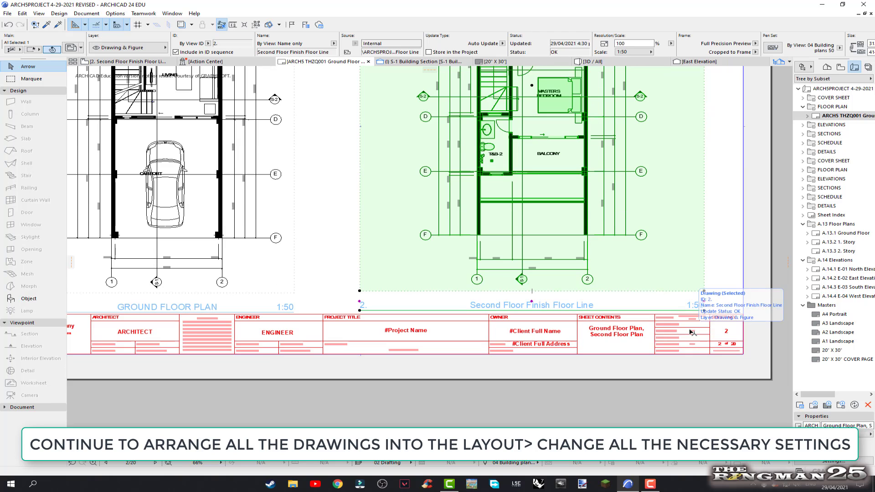
{"action": "left_click", "coordinate": [734, 287]}
{"action": "scroll", "coordinate": [733, 305], "scroll_direction": "down", "scroll_amount": 4}
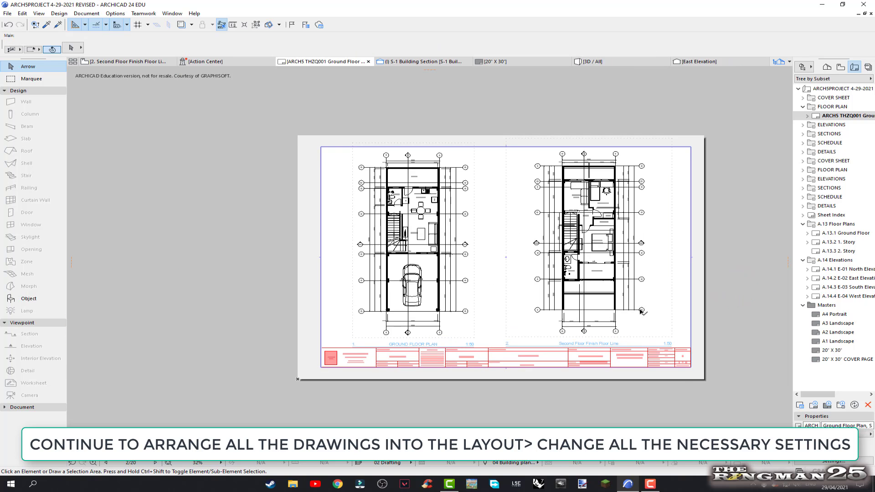
{"action": "scroll", "coordinate": [640, 312], "scroll_direction": "up", "scroll_amount": 1}
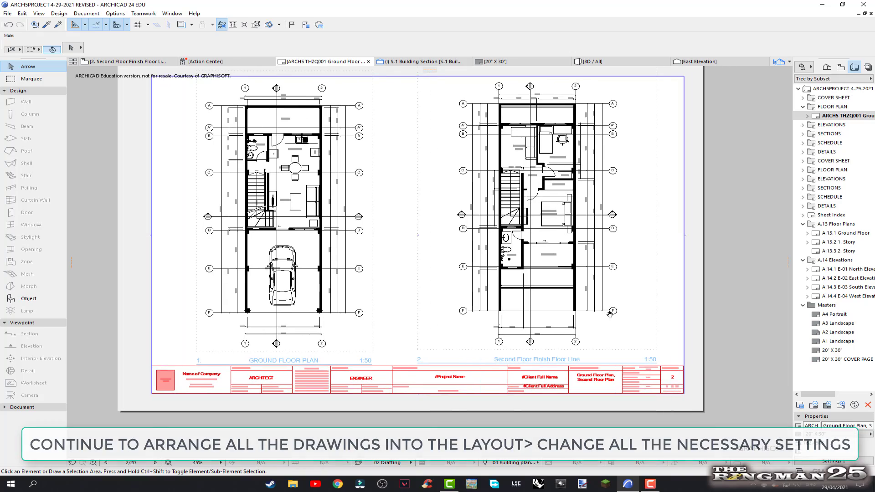